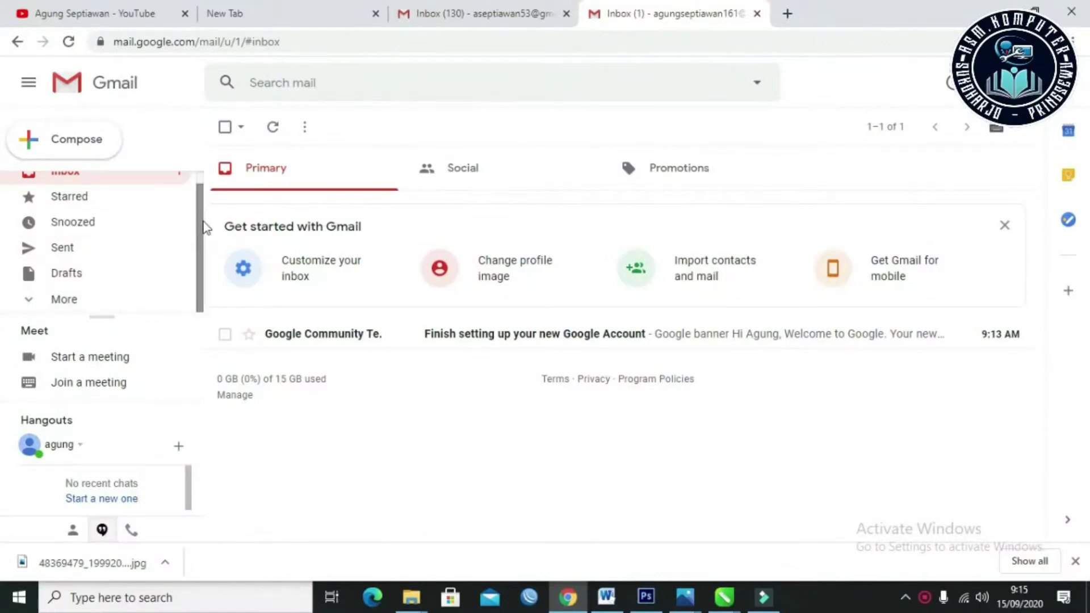
left_click_drag(202, 226, 200, 214)
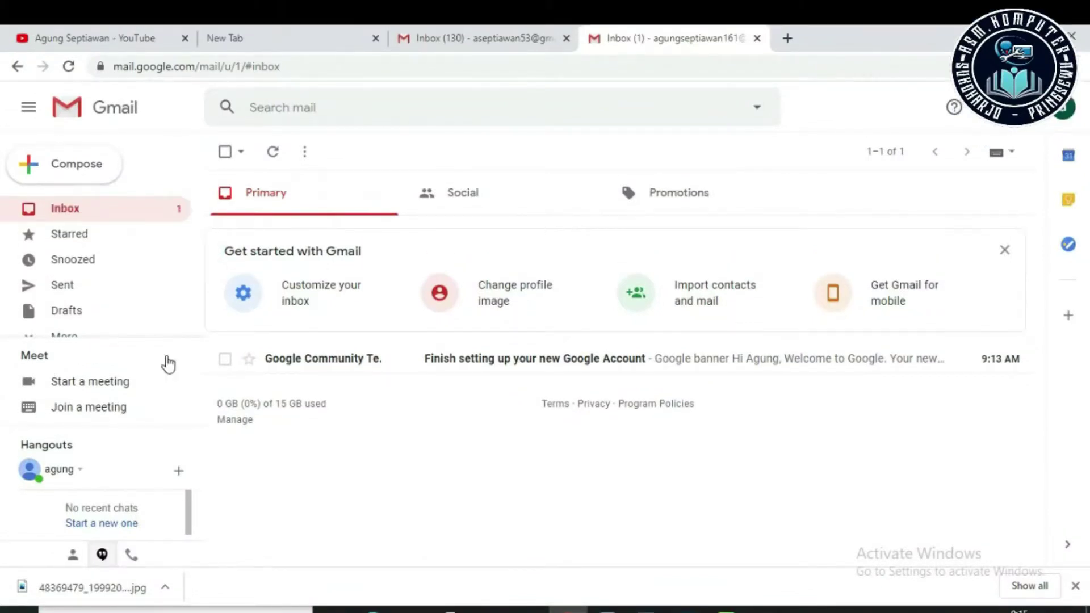
left_click_drag(203, 254, 206, 278)
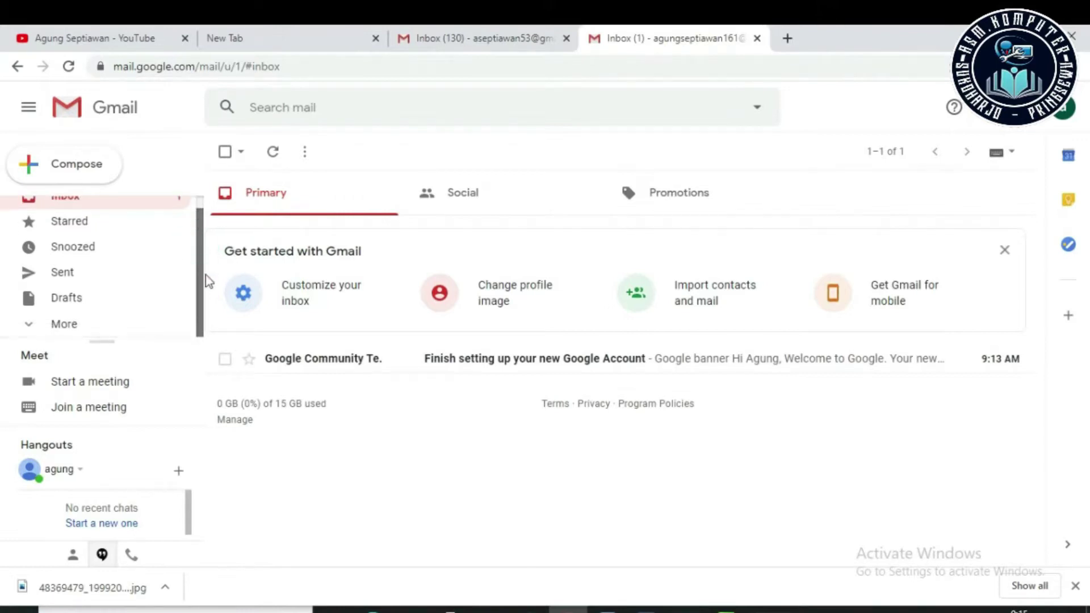
left_click(202, 256)
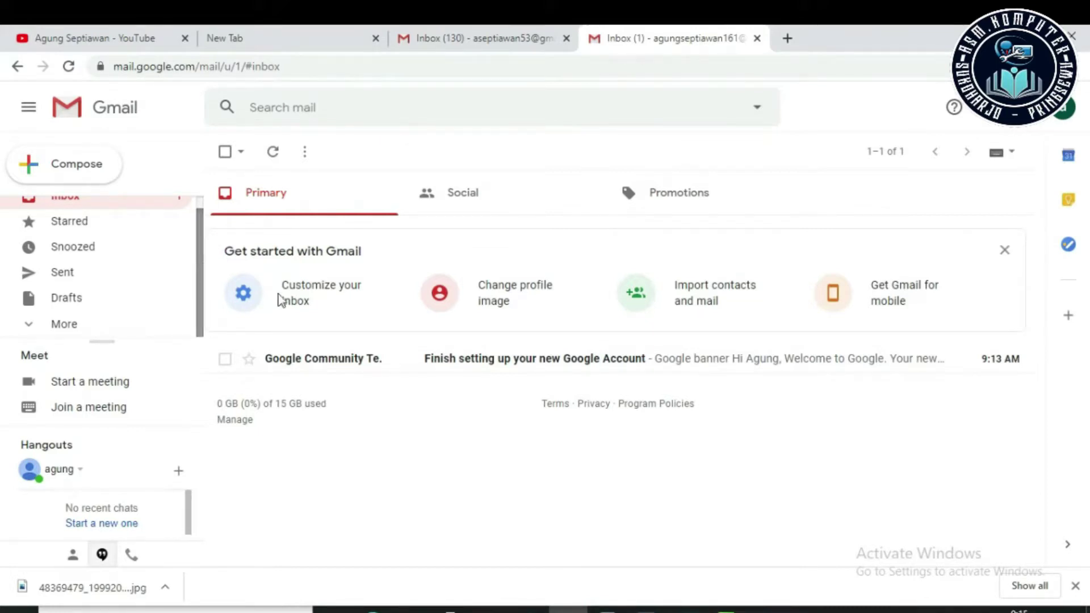
left_click(202, 282)
left_click_drag(203, 283, 204, 269)
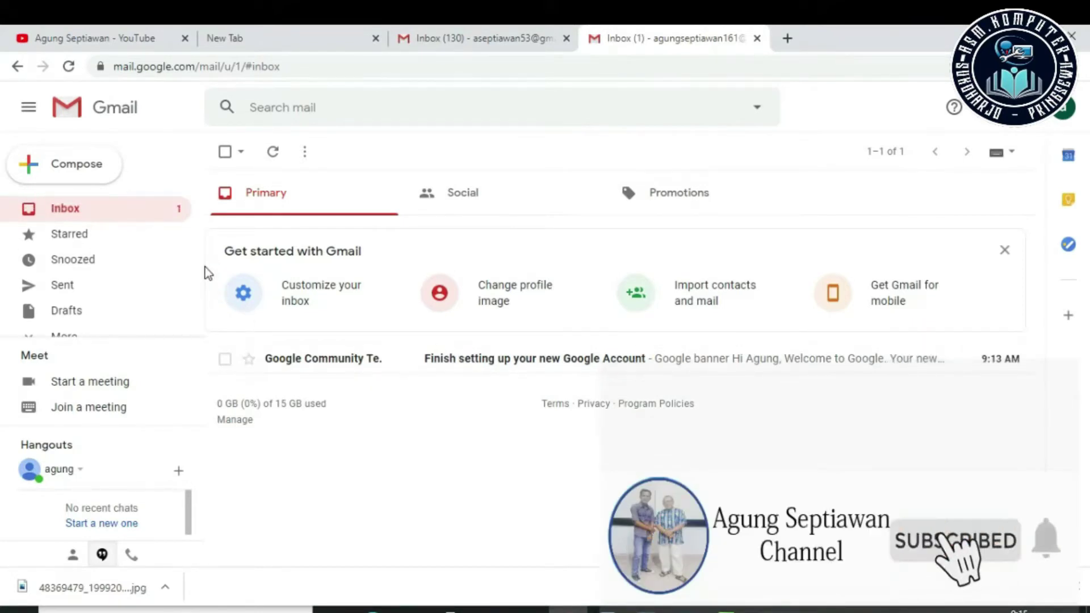
mouse_move(204, 269)
left_mouse_down()
mouse_move(204, 283)
mouse_move(204, 259)
left_mouse_up()
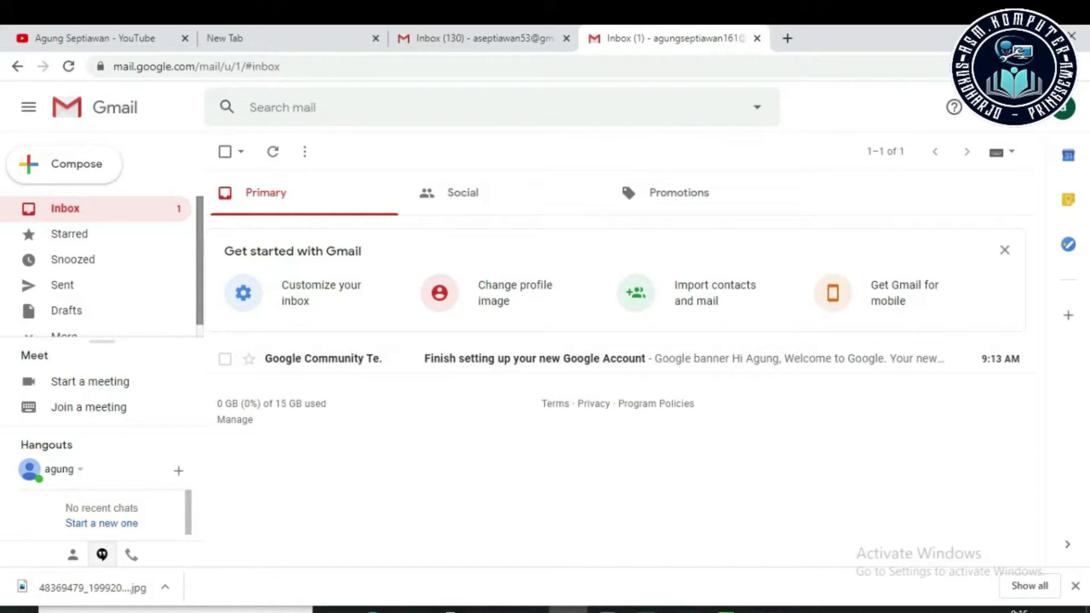
Step: View the Google accounts available for this Gmail session and close the account list again
left_click(1071, 116)
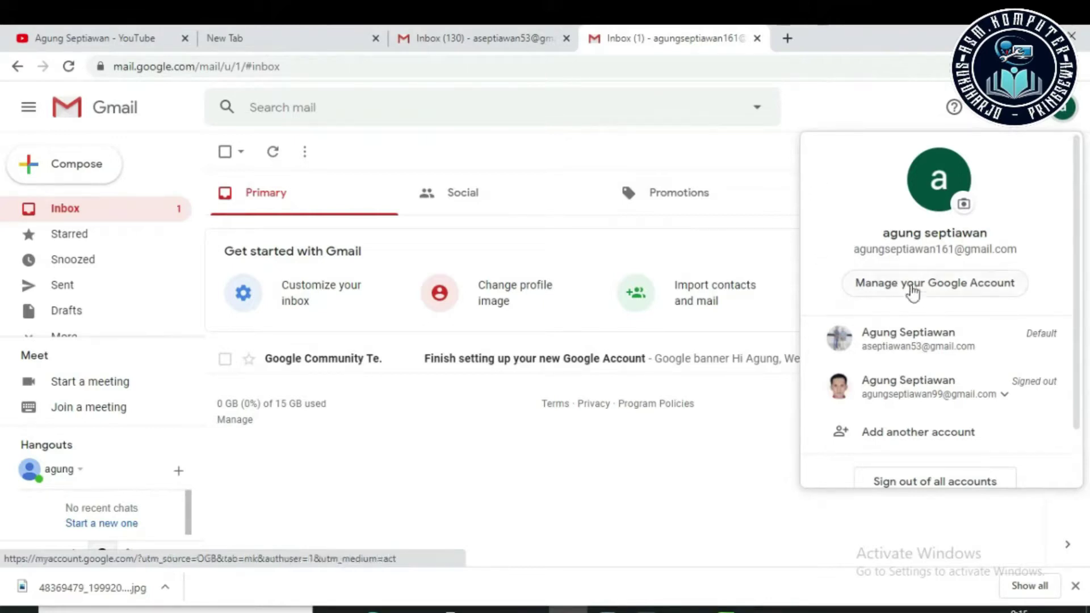
left_click(874, 114)
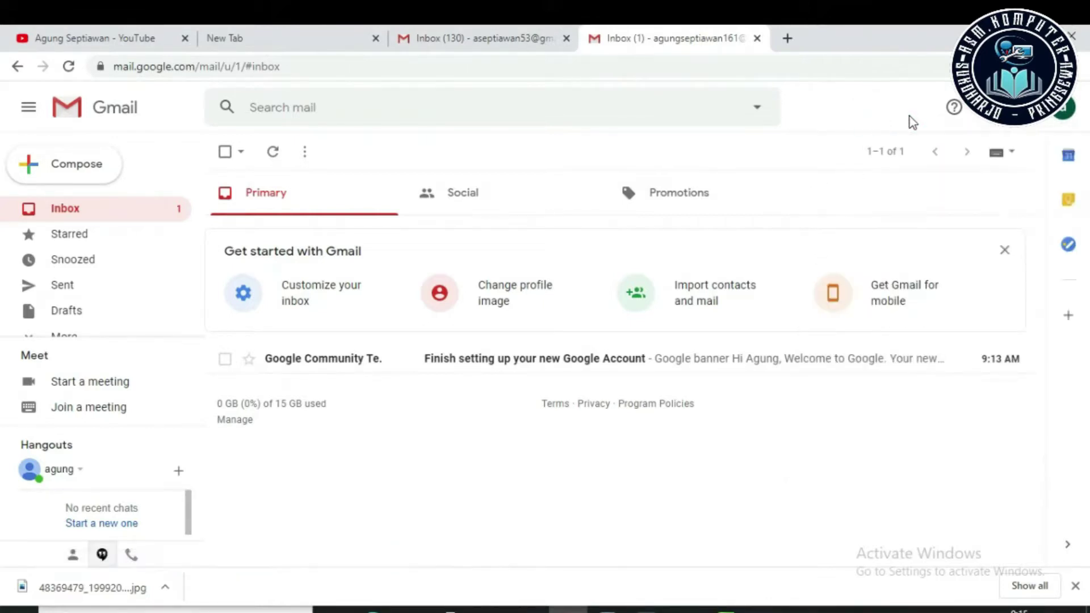
left_click(1068, 113)
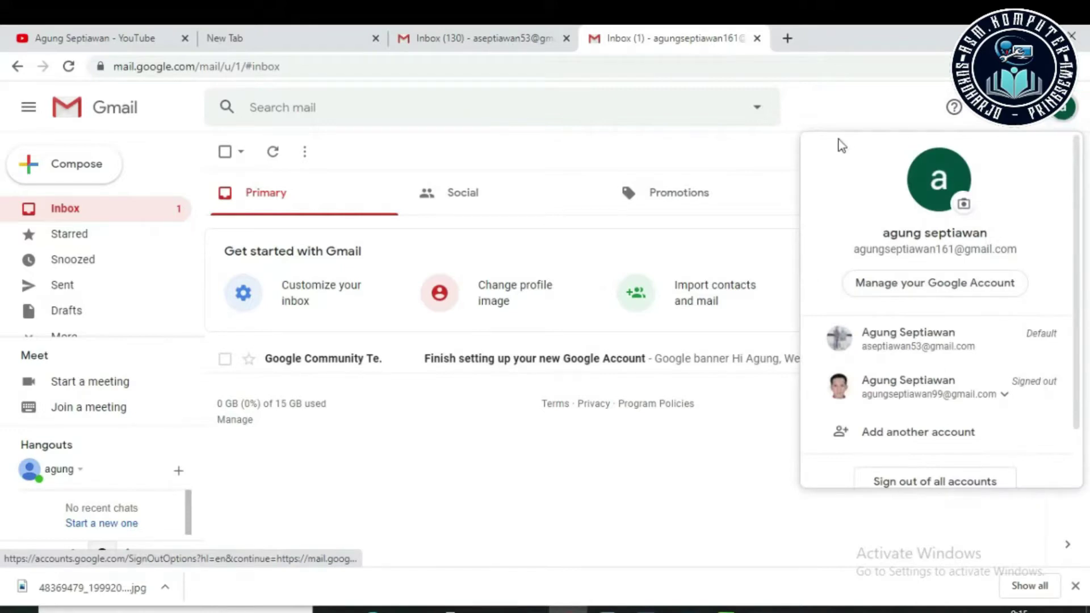
left_click(843, 114)
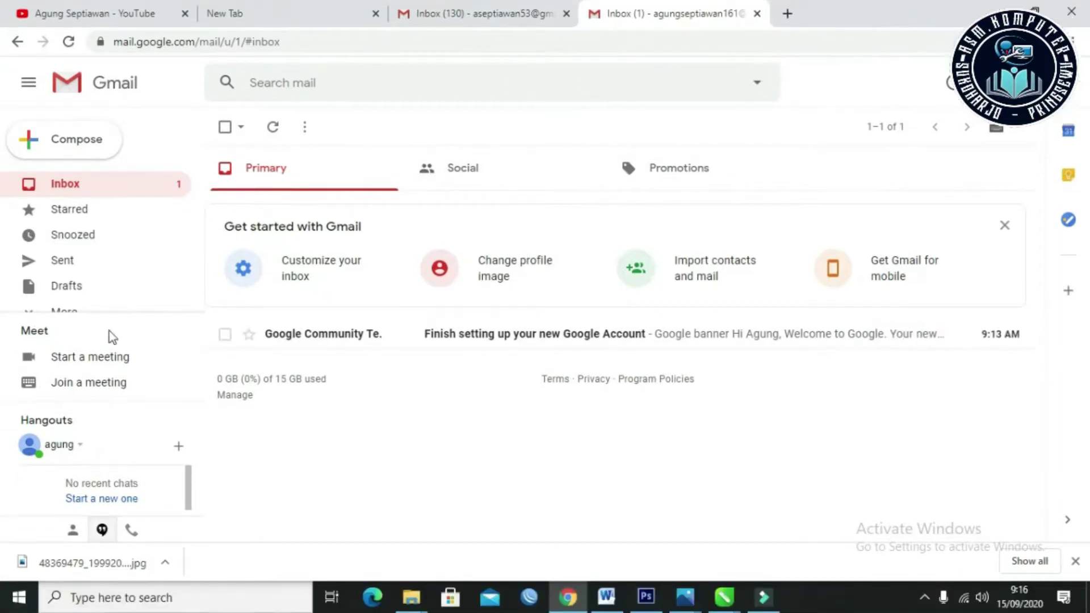
Step: Open google.com in a new browser tab
left_click(792, 21)
left_click(770, 48)
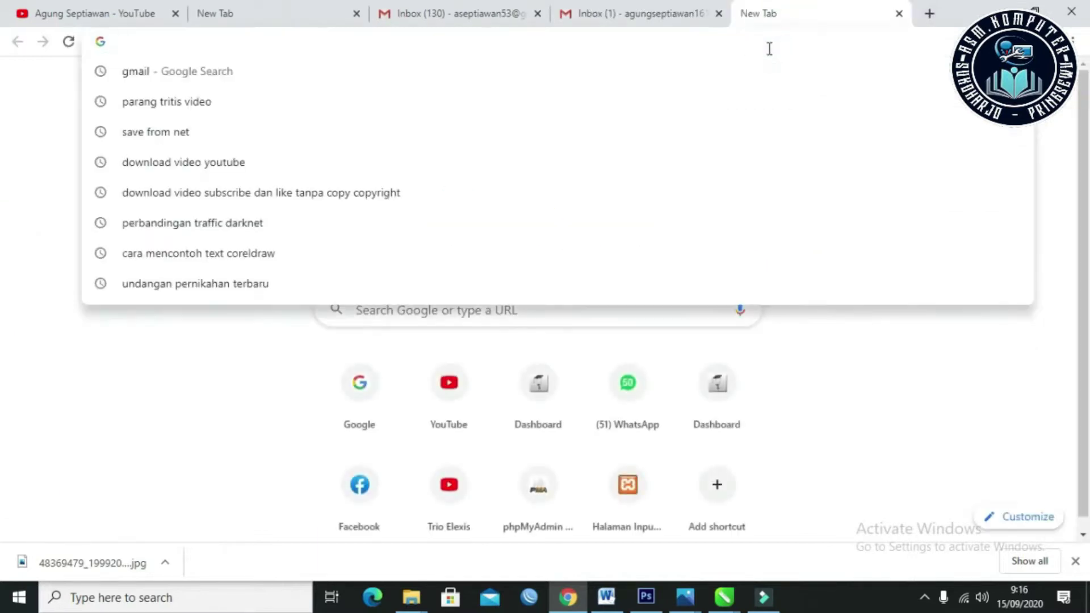
type("google.com")
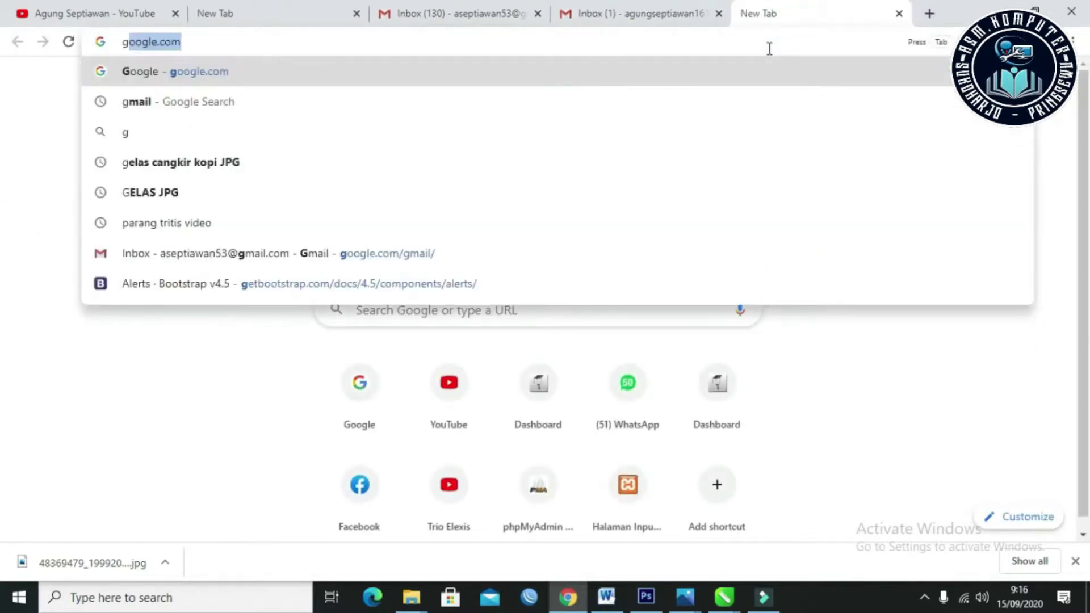
key("Return")
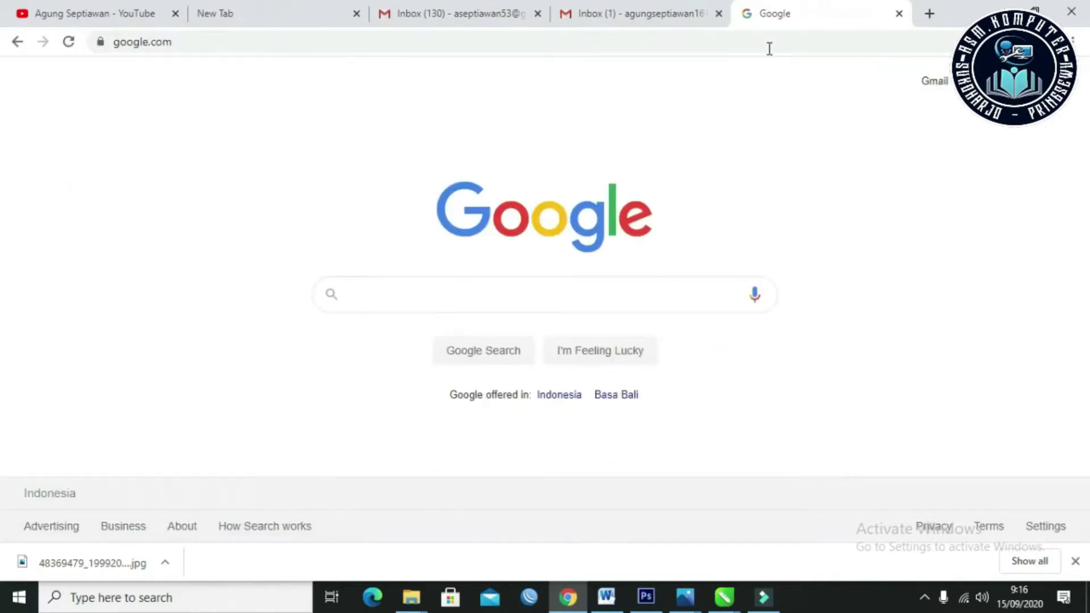
Step: Search Google for "blogspot" and open the Blogger.com result
left_click(416, 301)
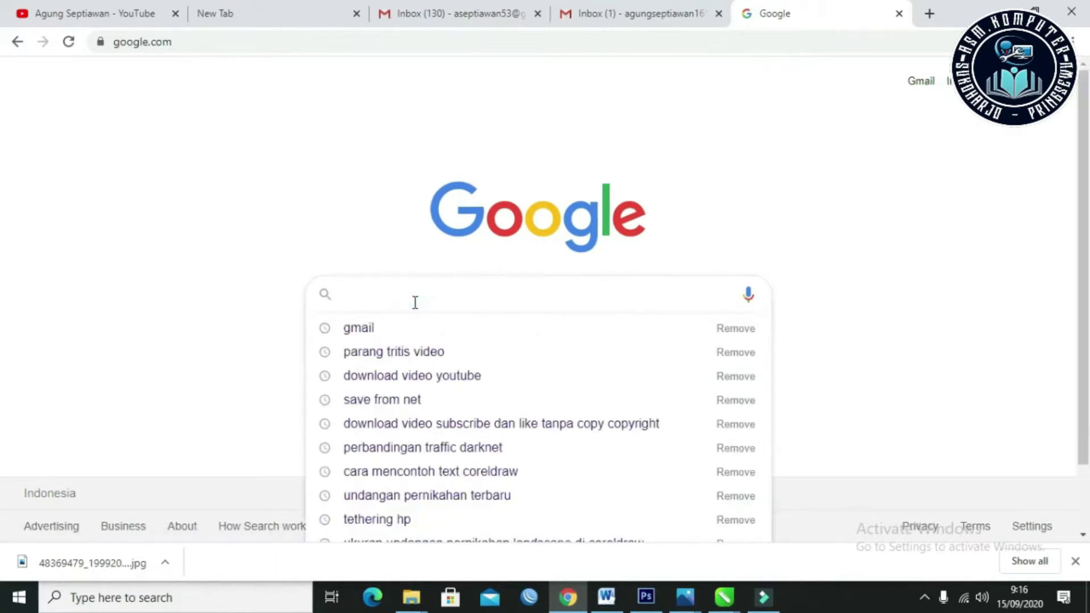
left_click(117, 278)
left_click(358, 289)
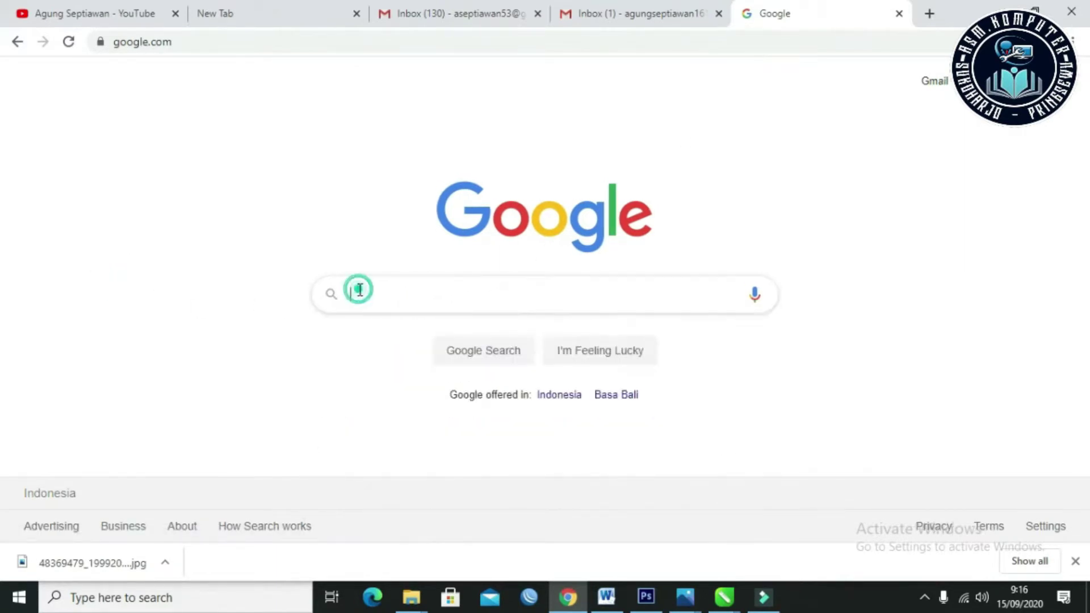
left_click(229, 290)
left_click(399, 300)
type("blog")
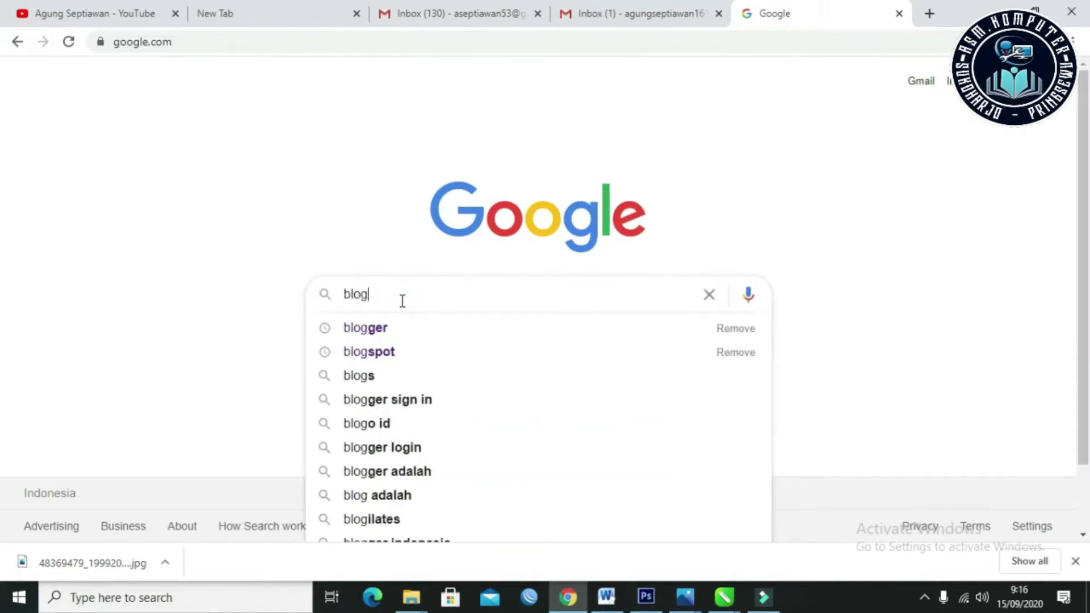
type("spot")
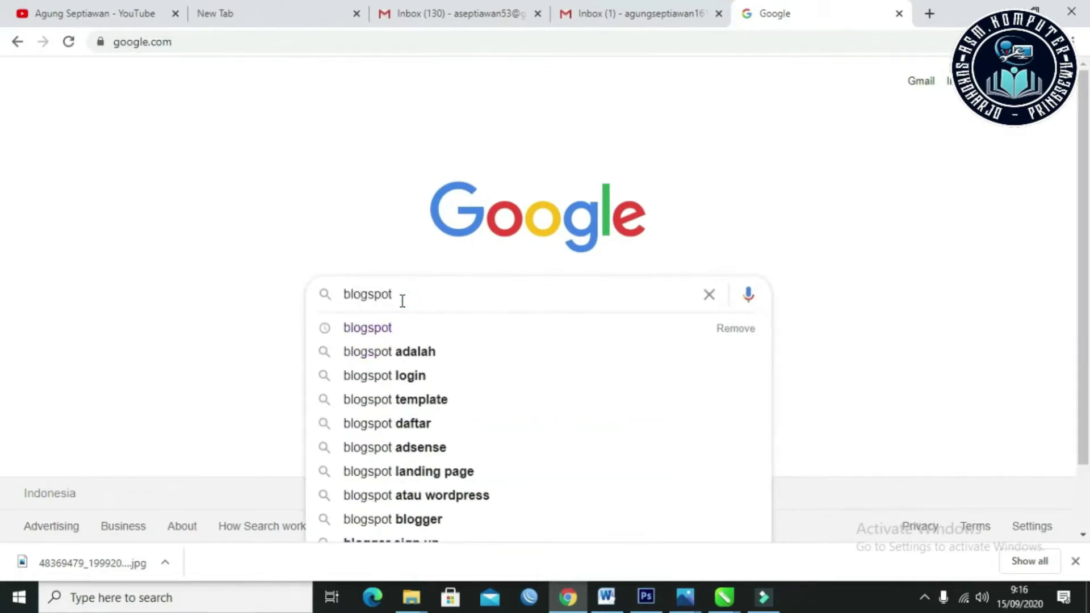
key("Return")
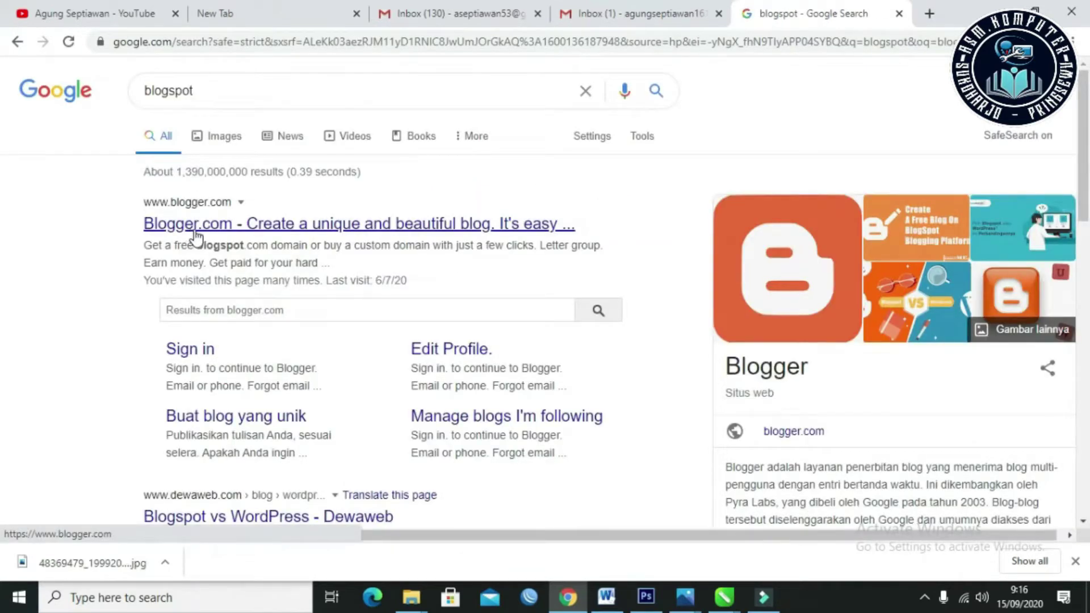
left_click(199, 232)
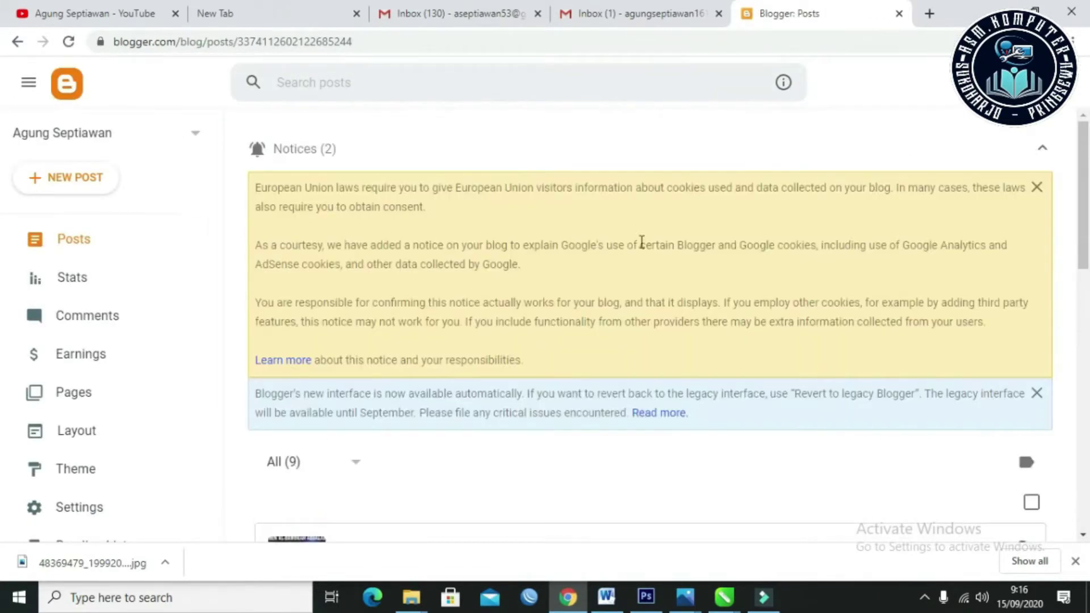
Step: Switch Blogger from the default Google account to the other signed-in account
scroll(591, 289, "down", 6)
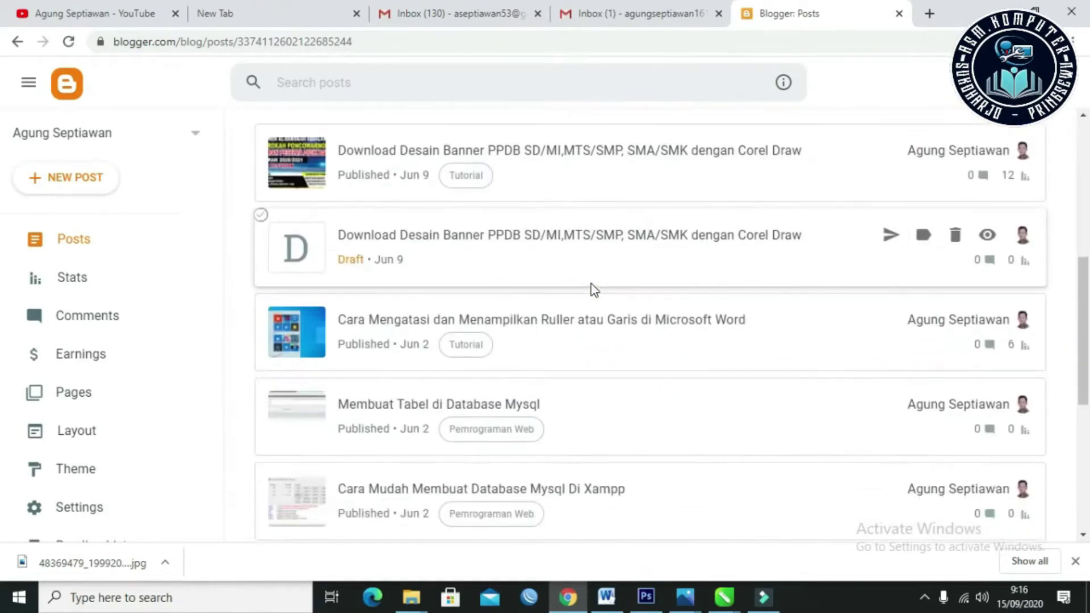
scroll(591, 288, "up", 6)
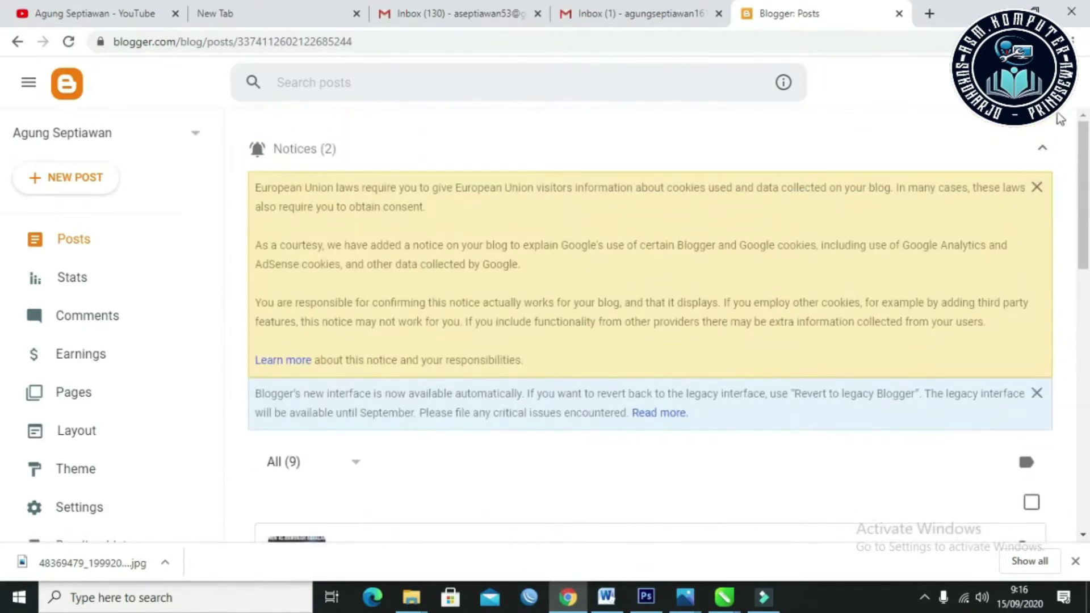
left_click(1068, 101)
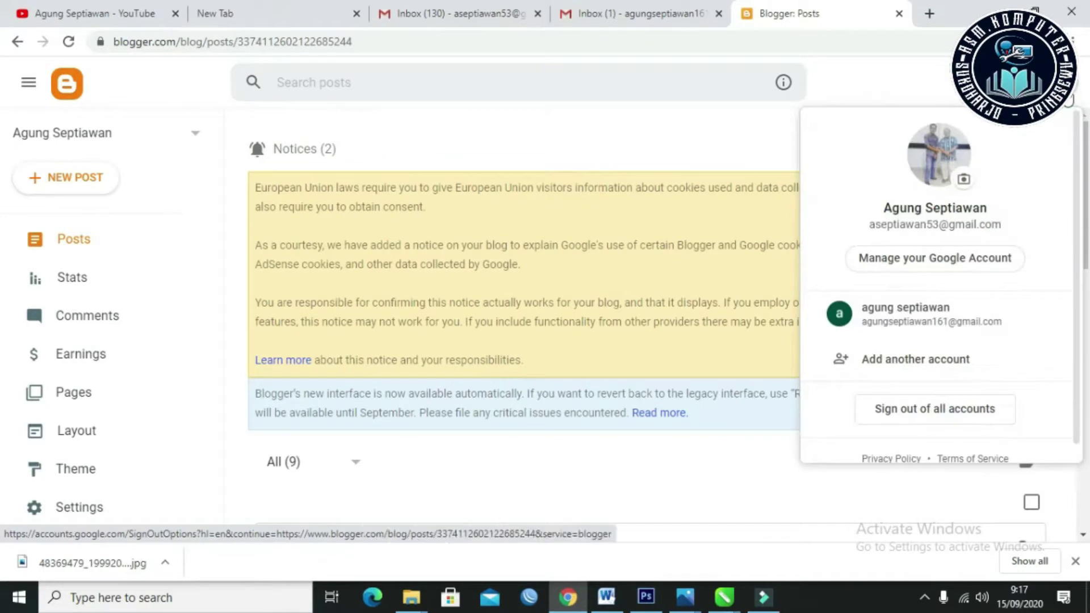
left_click(929, 315)
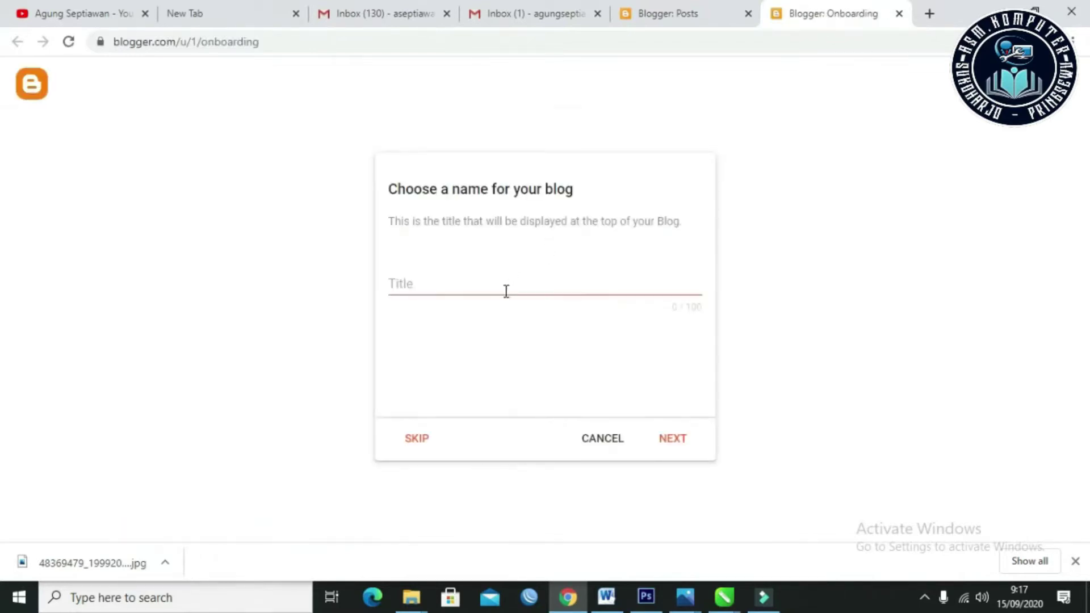
Step: Enter the owner's full name as the blog title and continue to the blog URL
left_click(506, 291)
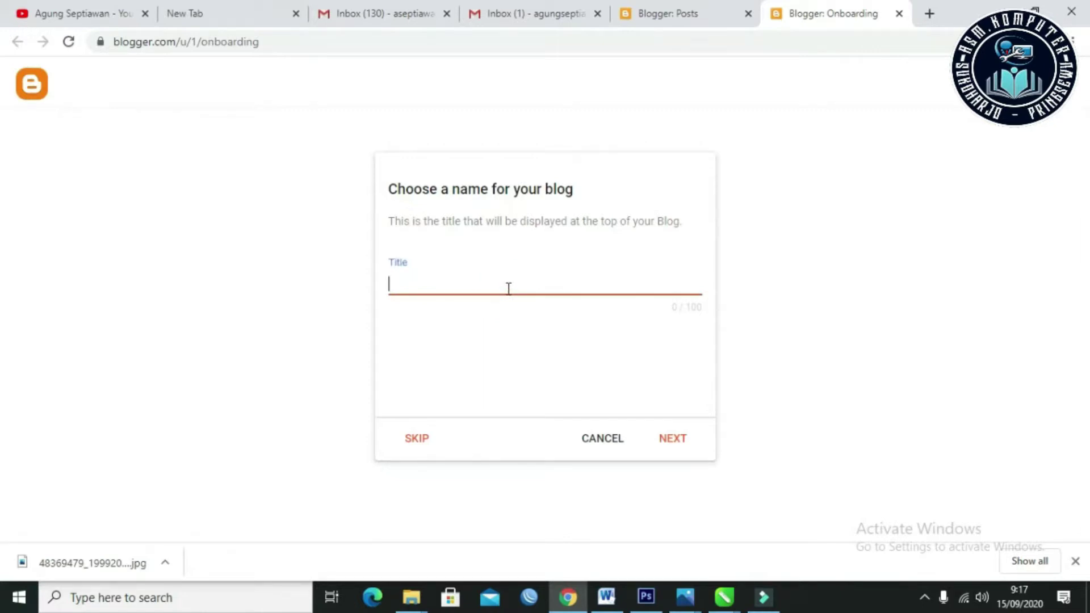
type("Agung Septiawan")
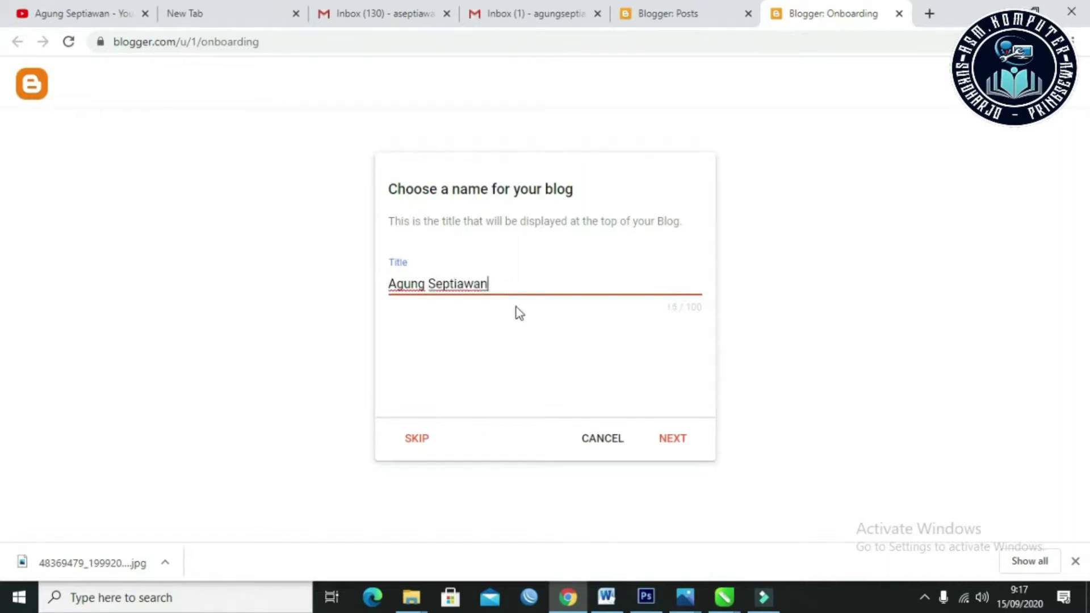
left_click(673, 441)
Step: Try the owner's full name without spaces as the blog address, and clear it again
left_click(460, 282)
type("a")
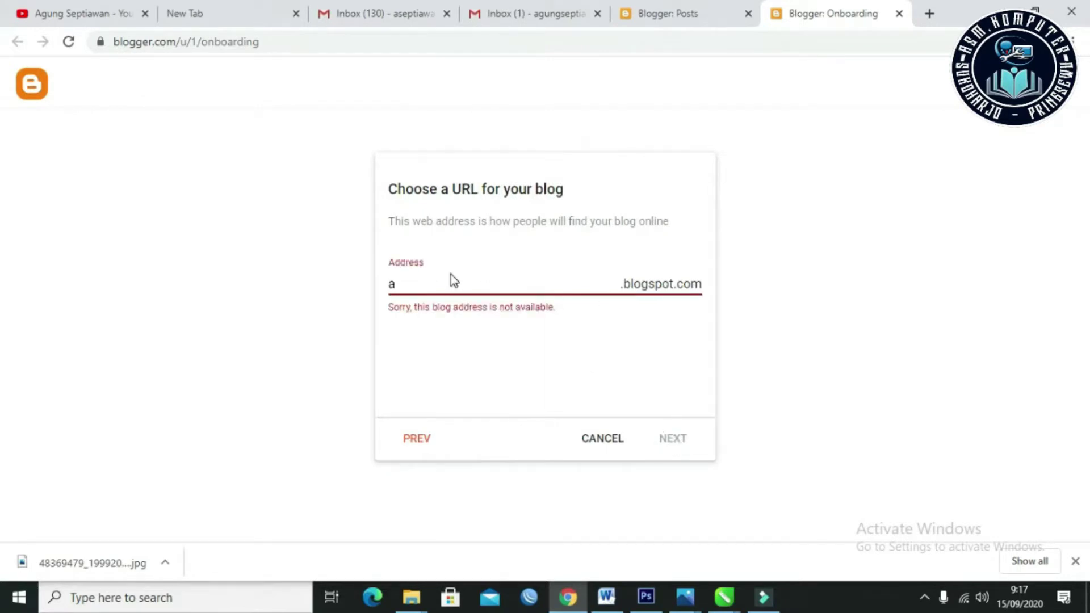
type("gungseptiawan")
key("BackSpace")
key("BackSpace")
key("BackSpace")
key("BackSpace")
key("BackSpace")
key("BackSpace")
key("BackSpace")
key("BackSpace")
key("BackSpace")
key("BackSpace")
key("BackSpace")
key("BackSpace")
key("BackSpace")
key("BackSpace")
Step: Set the blogspot.com address to the owner's full name without spaces, followed by 321
type("agung")
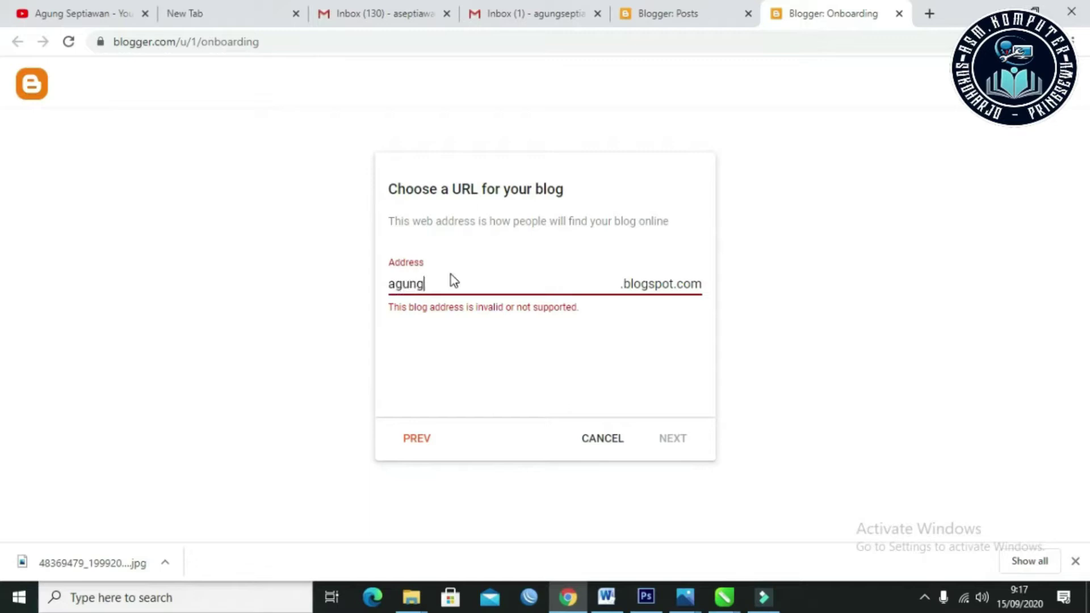
type("septiawan321")
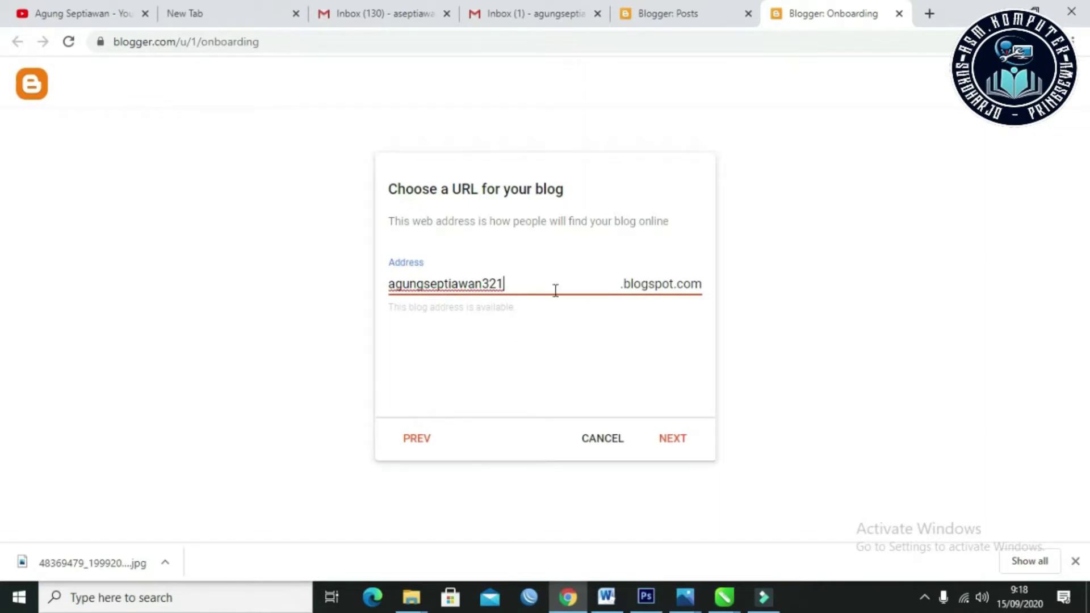
Step: Test the blog address without its trailing 321, and restore the number
left_click_drag(540, 284, 388, 288)
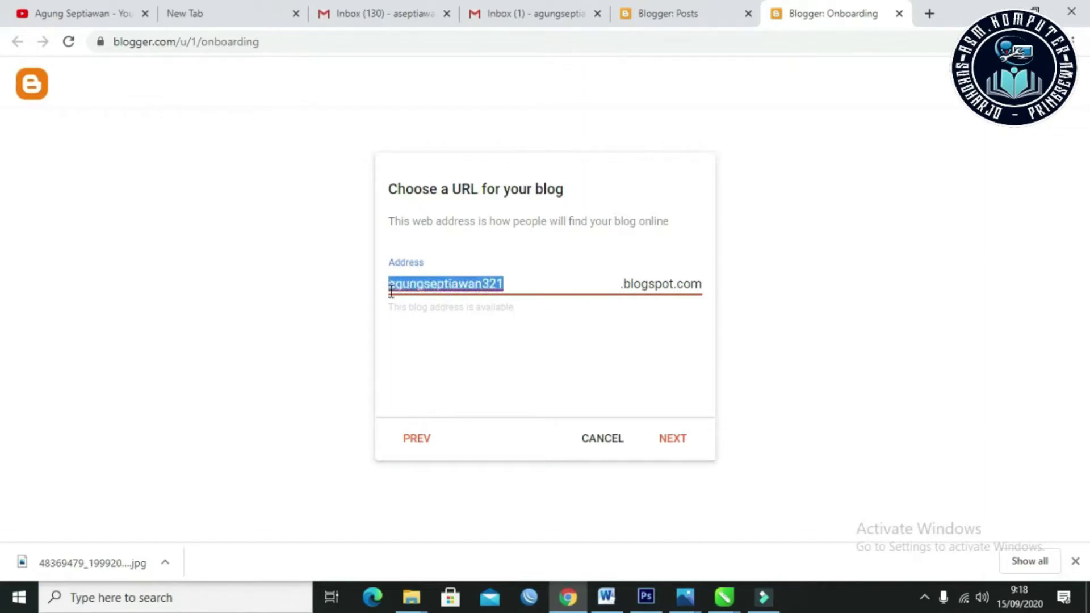
left_click(511, 283)
left_click_drag(508, 283, 390, 290)
double_click(513, 285)
double_click(517, 285)
left_click(515, 285)
left_click(514, 285)
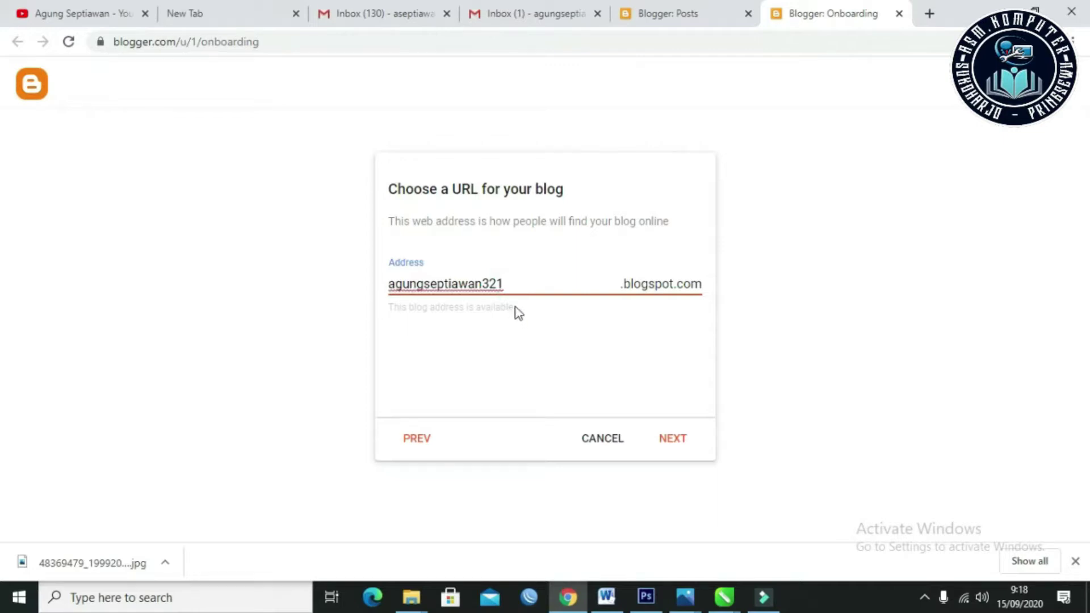
key("BackSpace")
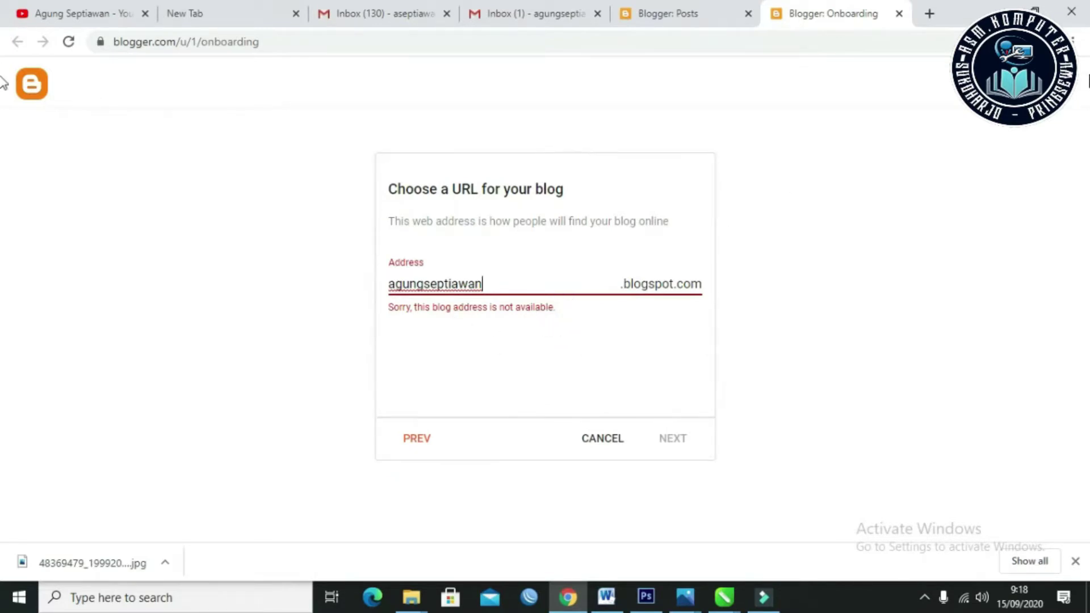
type("321")
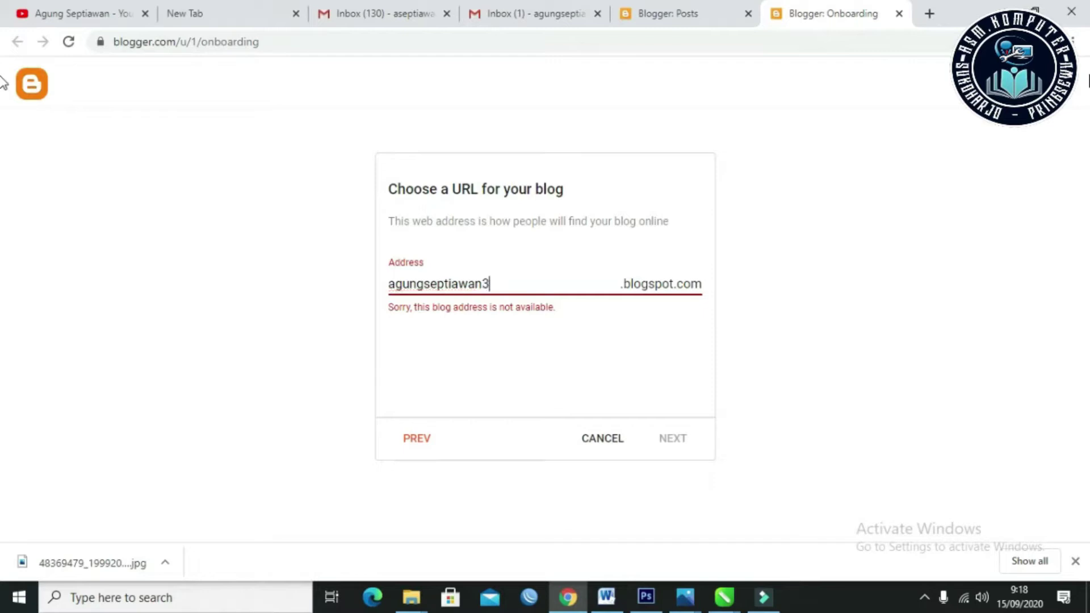
Step: Accept the blog address ending in 321 and continue to the display name
left_click(530, 283)
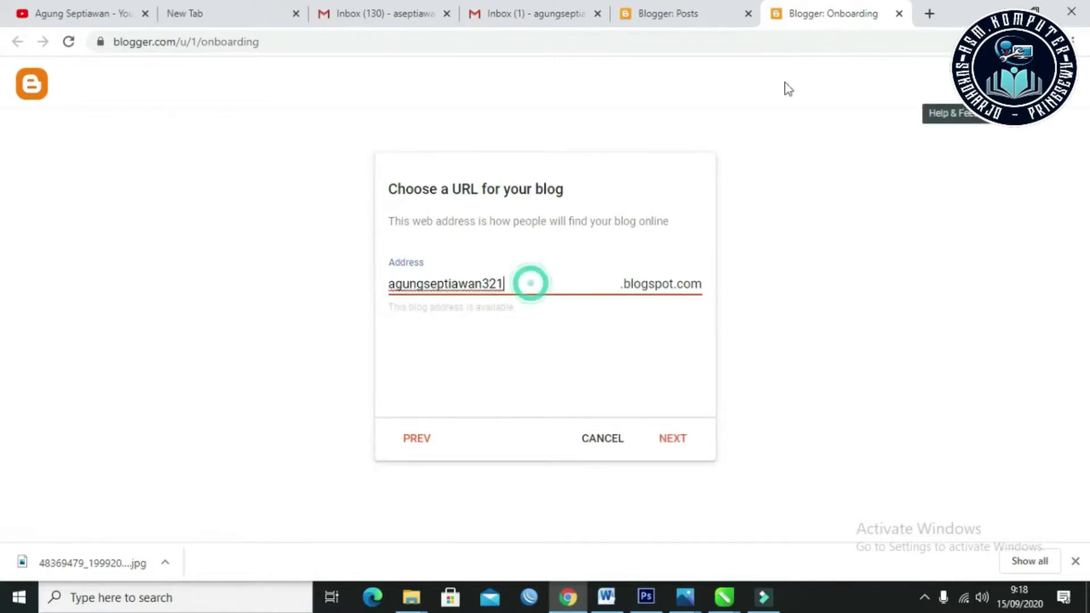
left_click(529, 286)
left_click_drag(507, 285, 396, 284)
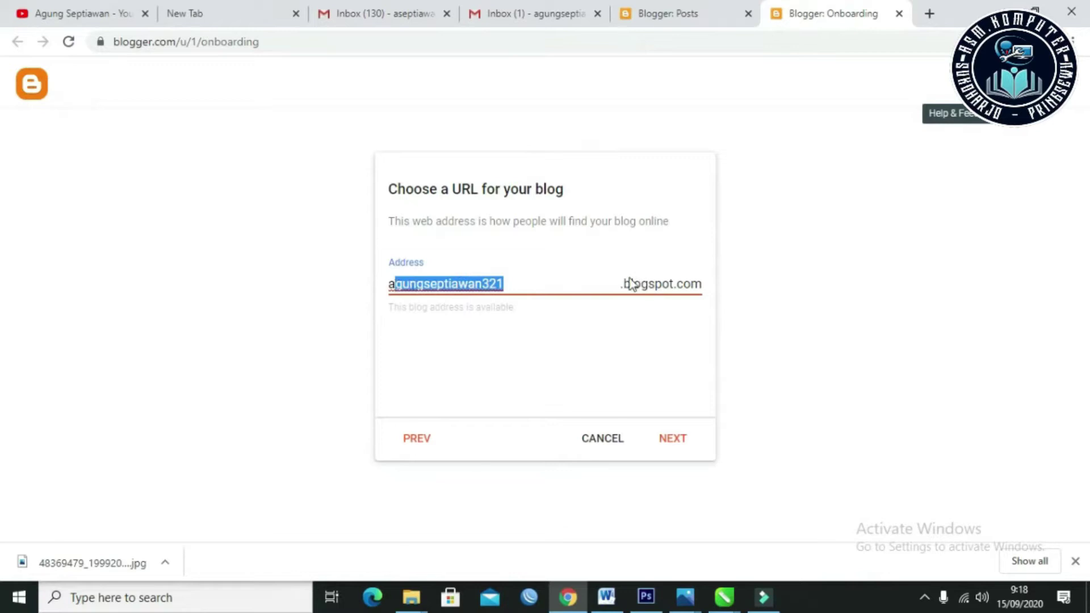
left_click(530, 278)
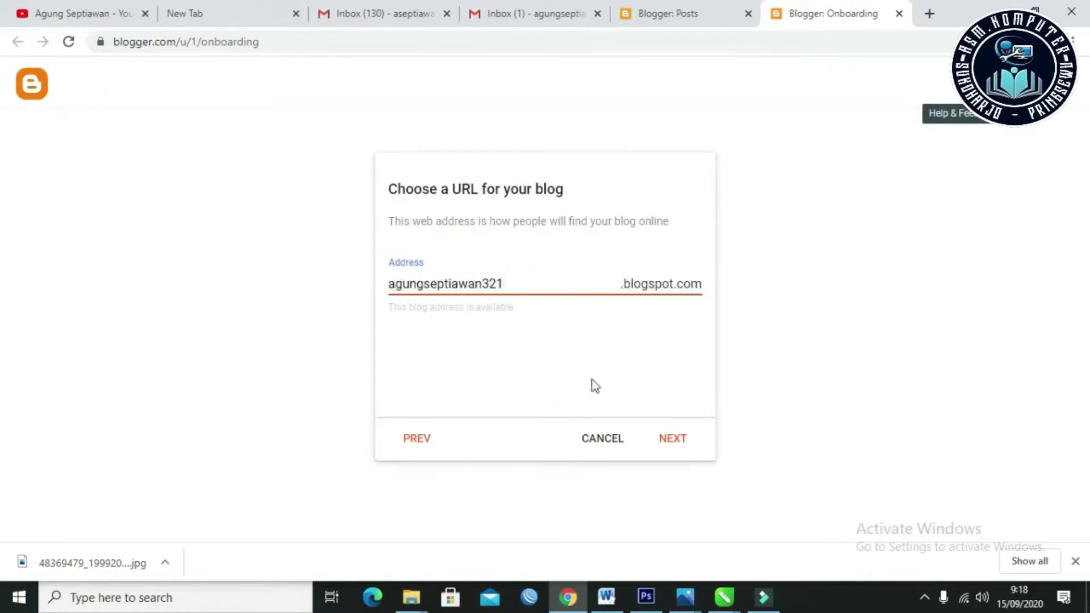
left_click(673, 443)
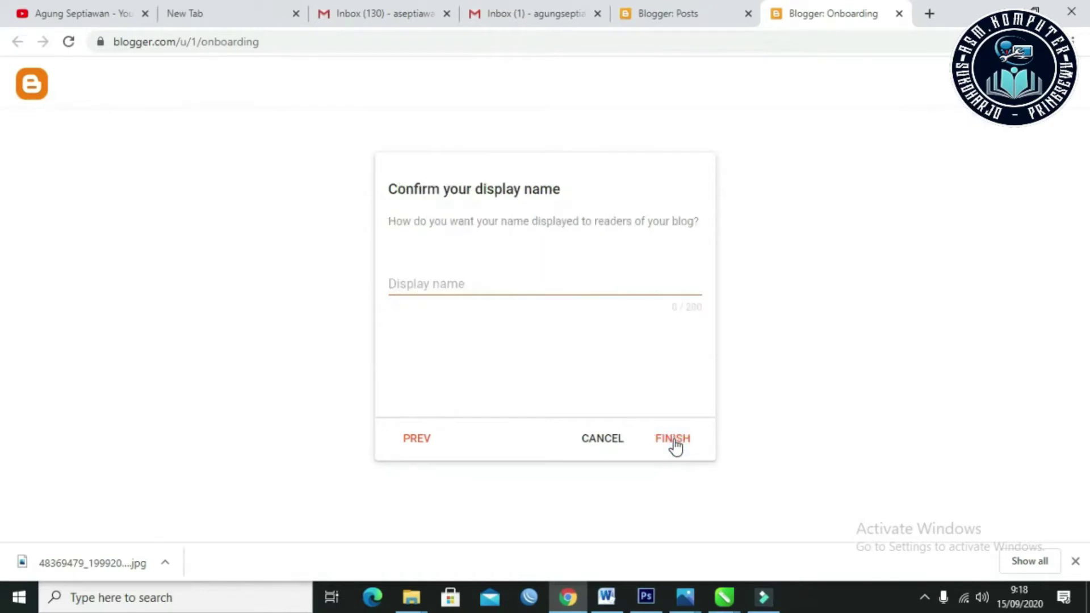
Step: Enter the owner's full name as the display name and finish creating the blog
left_click(484, 285)
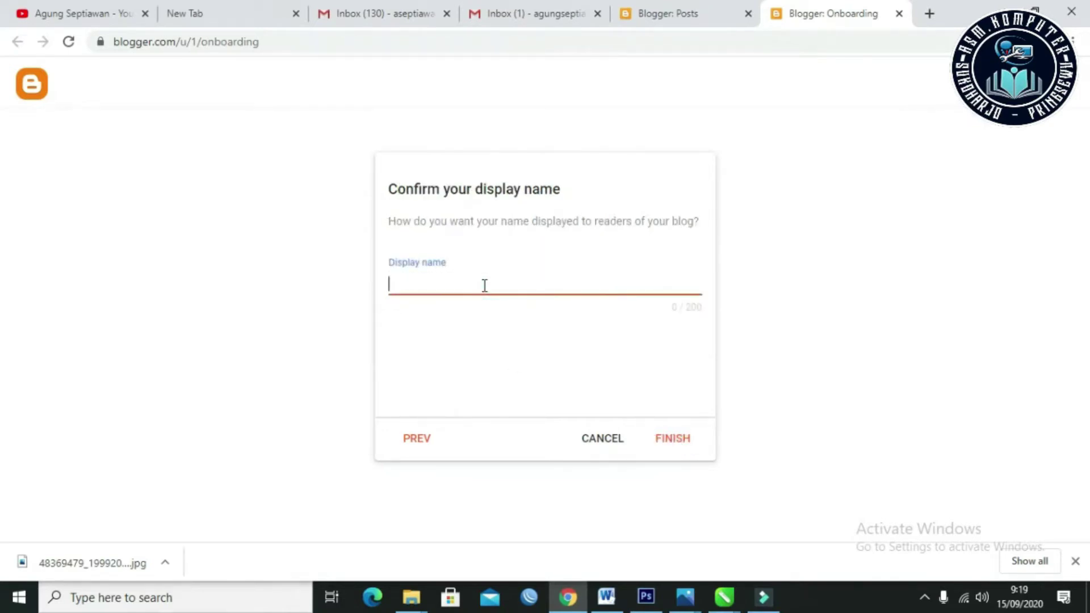
type("AS")
type("gung Se")
type("ptiawan")
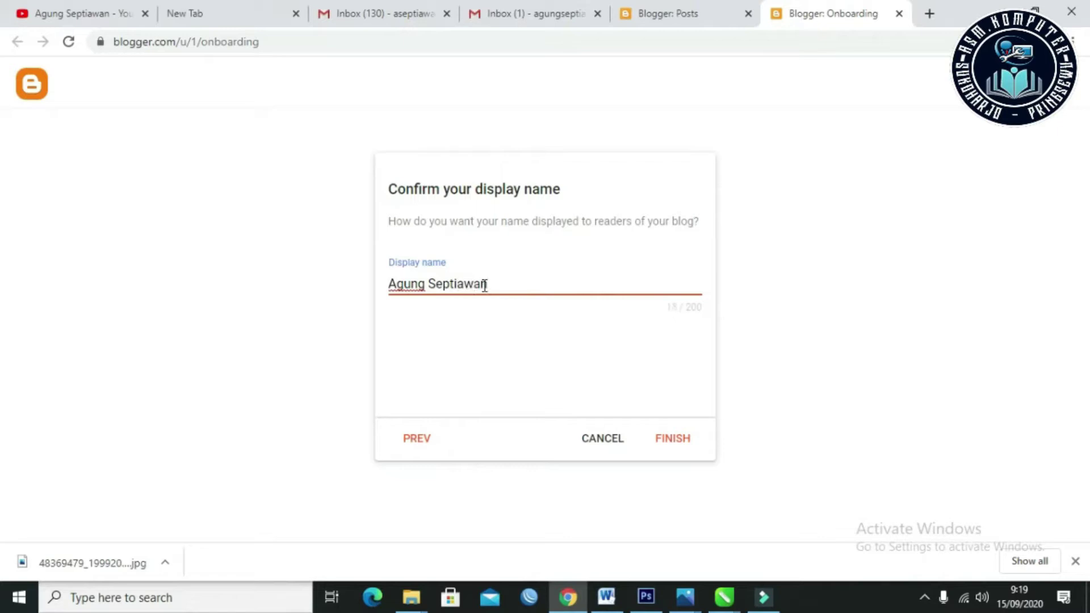
left_click(671, 445)
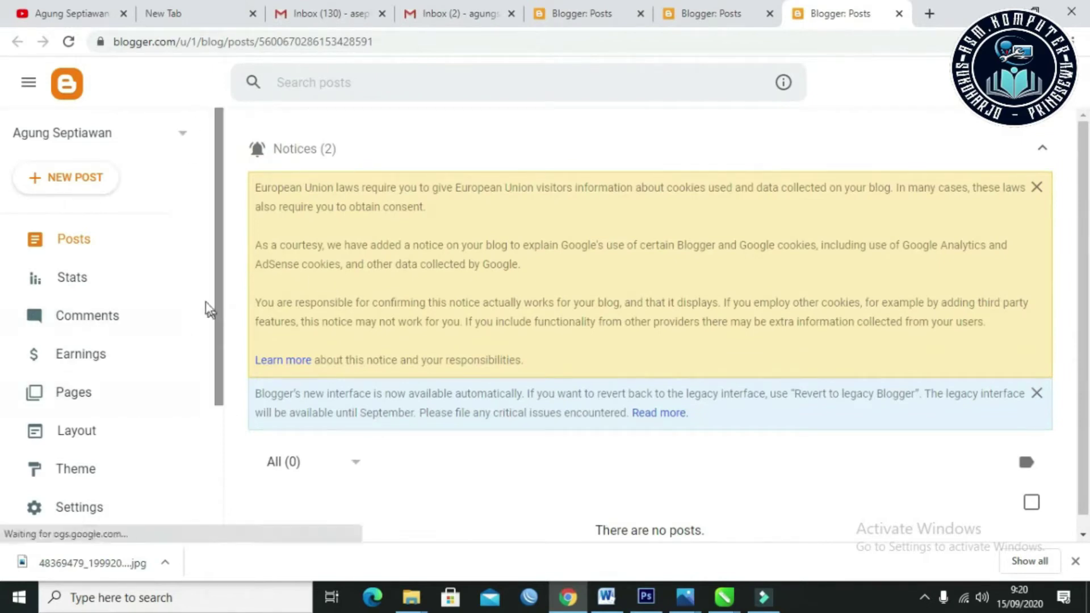
Step: Open the new blog's public page in a separate browser tab and bring it to the front
left_click_drag(222, 282, 209, 260)
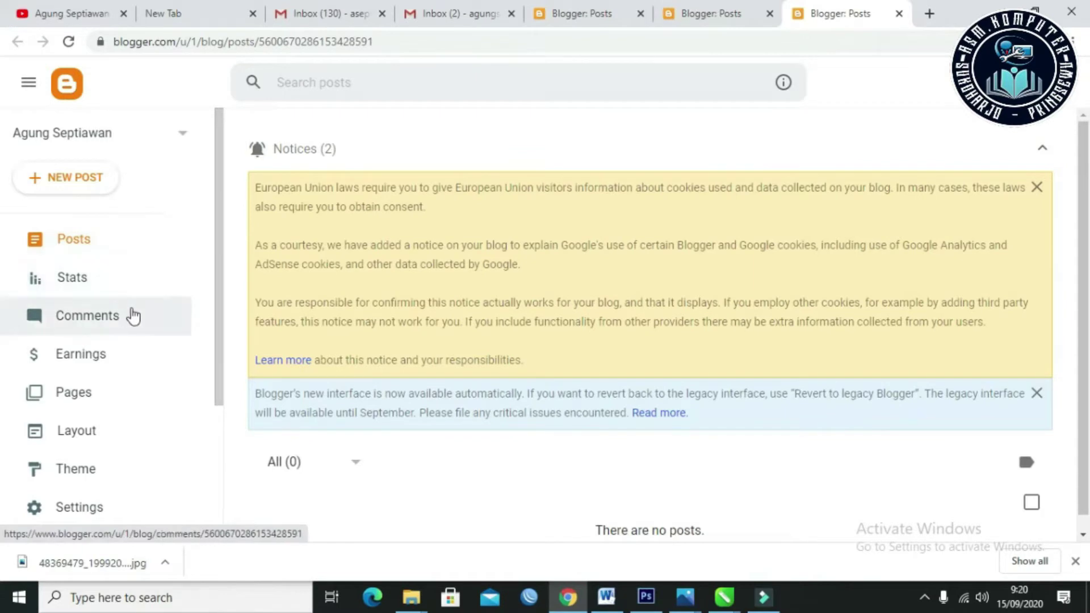
scroll(133, 316, "down", 4)
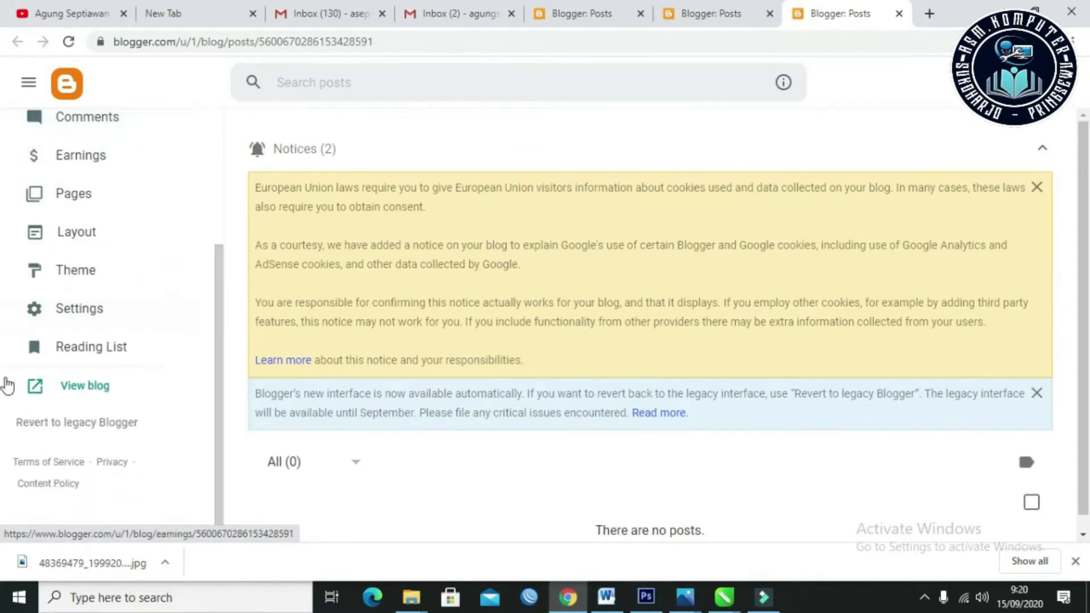
right_click(89, 393)
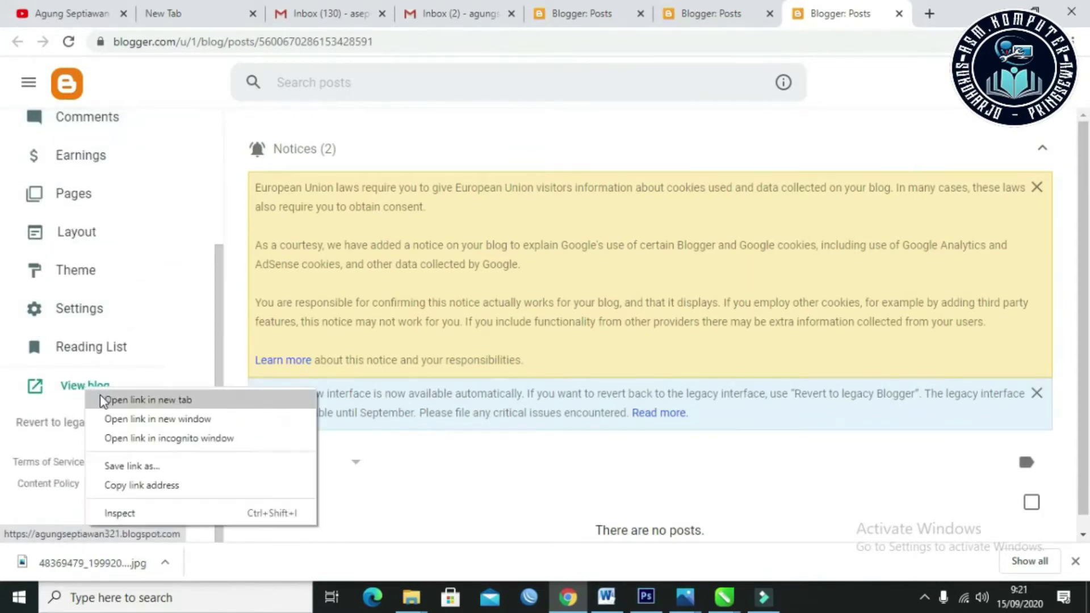
left_click(102, 401)
left_click(843, 14)
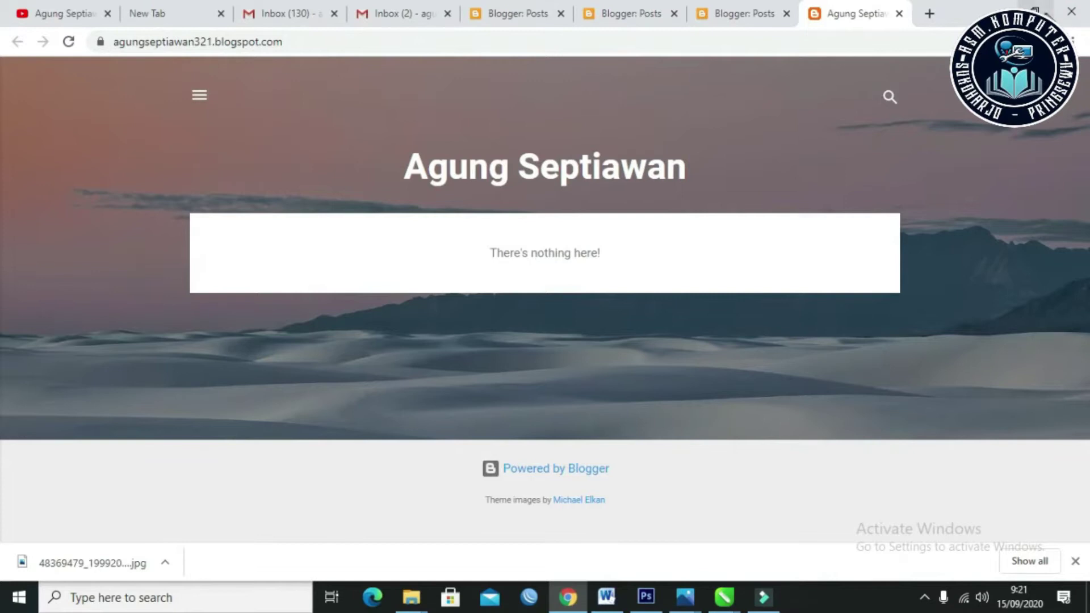
left_click(1035, 10)
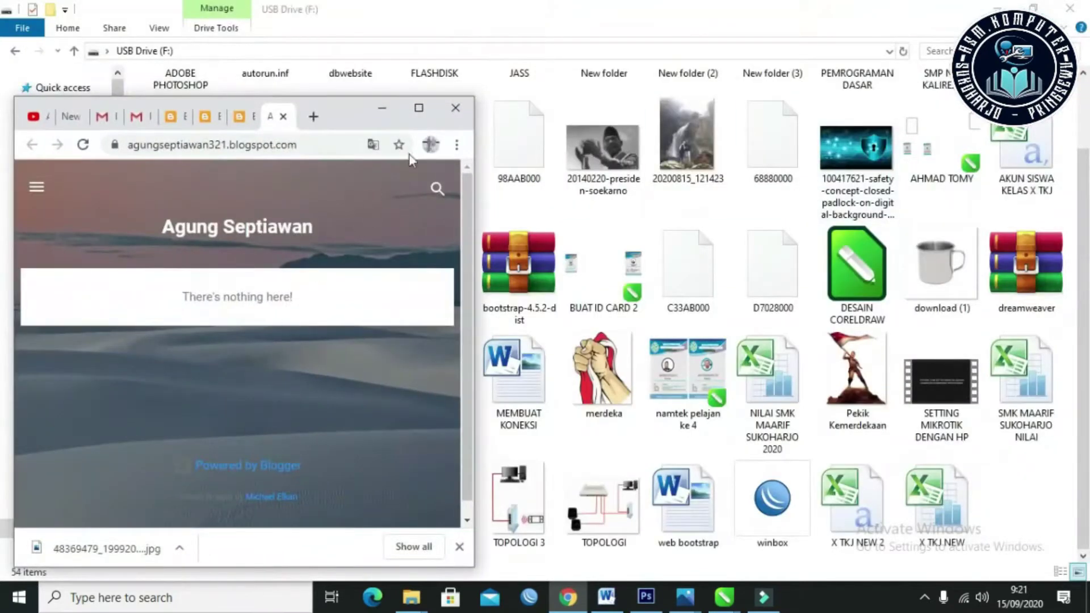
left_click(1071, 8)
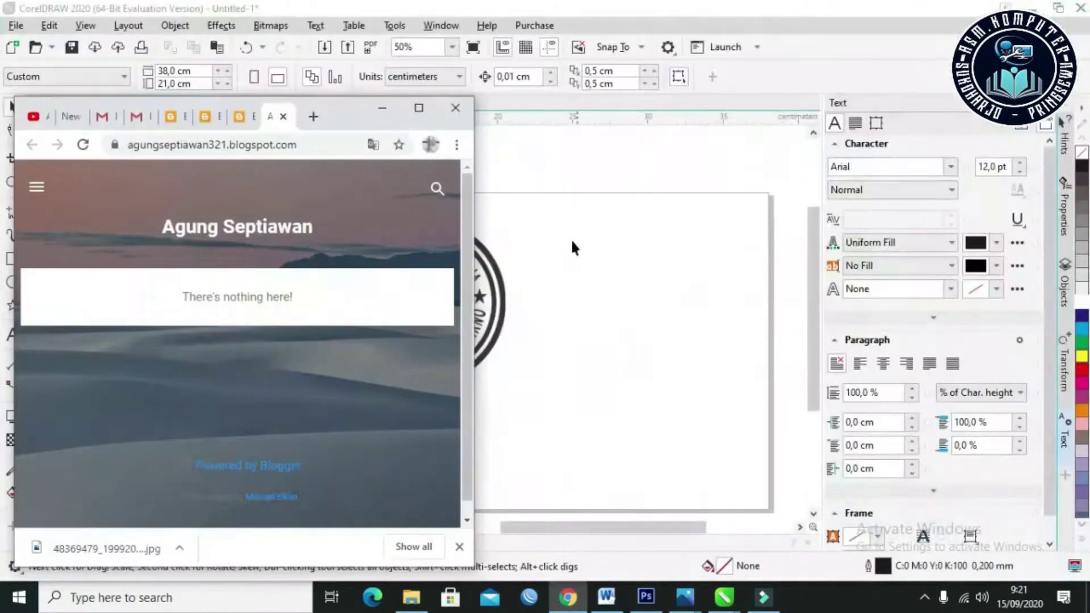
left_click_drag(344, 113, 449, 100)
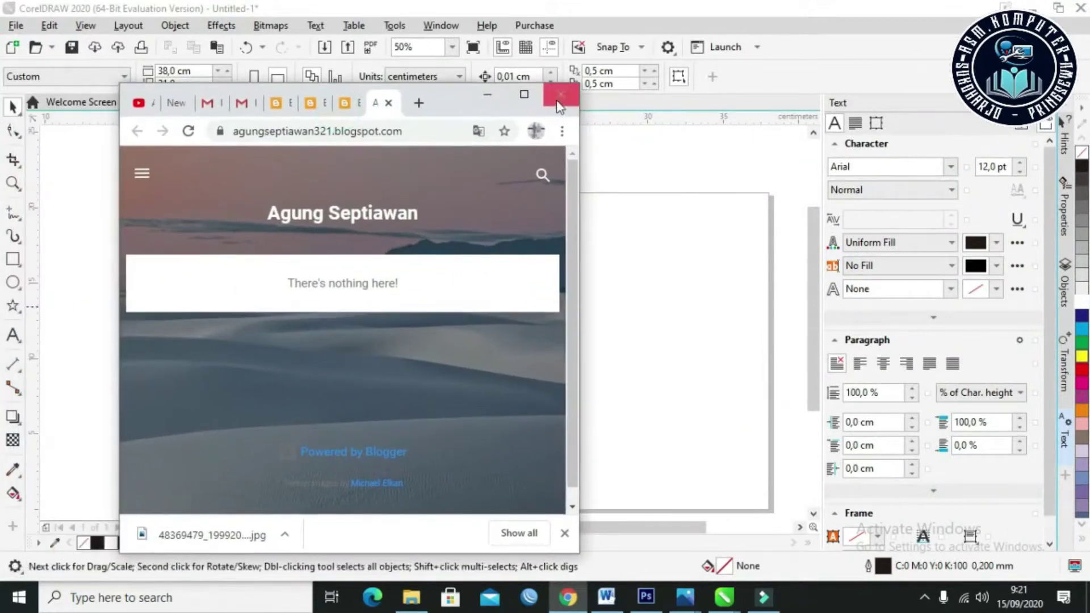
left_click(524, 97)
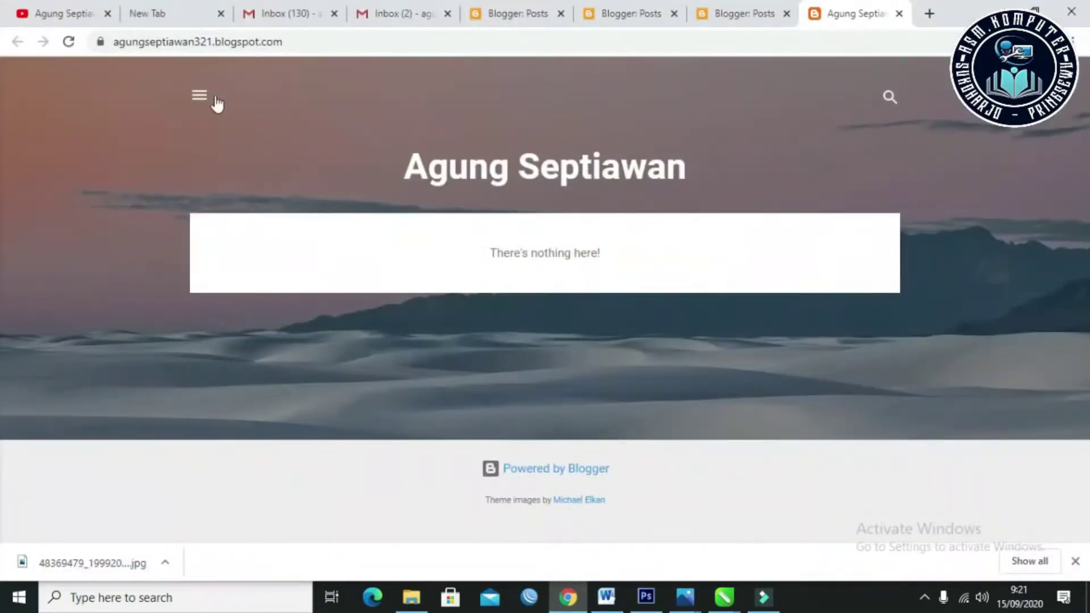
Step: Look at the profile sidebar on the public blog page, and return to the new blog's posts list
left_click(198, 95)
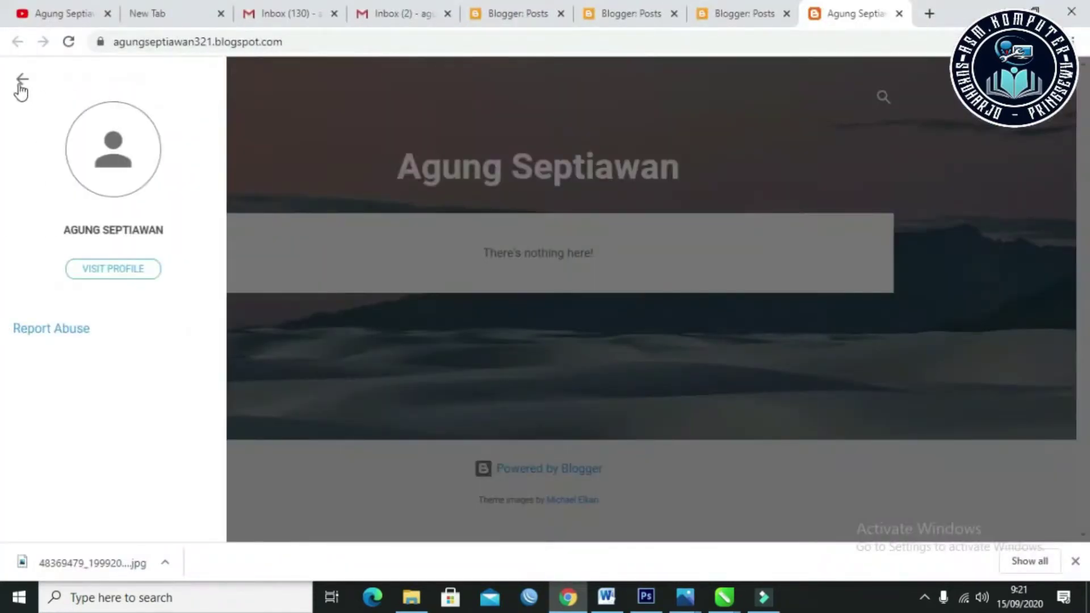
left_click(21, 86)
key("ctrl+shift+Tab")
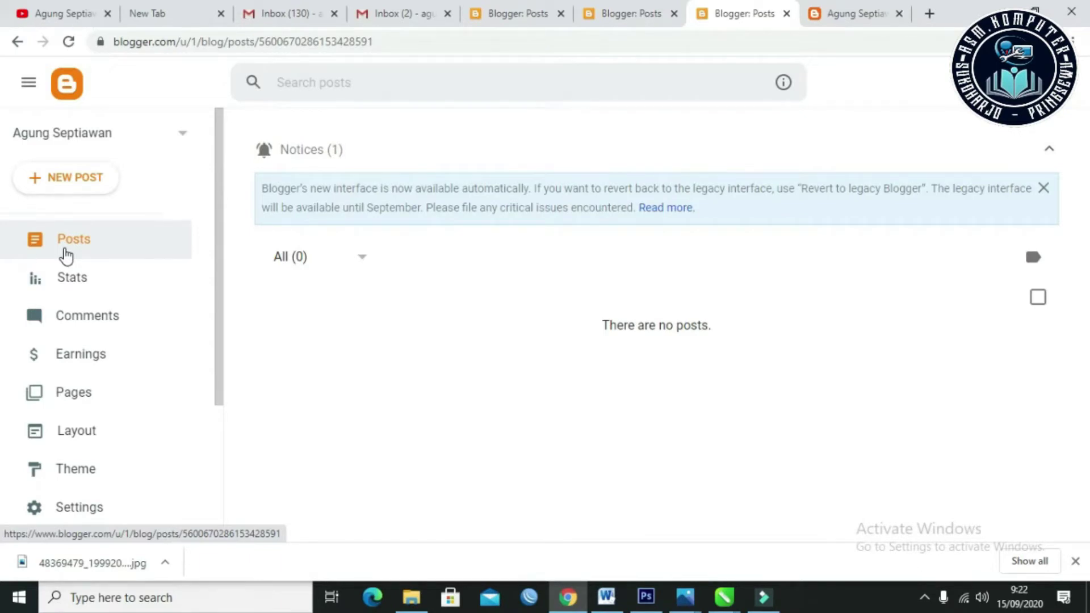
left_click(65, 250)
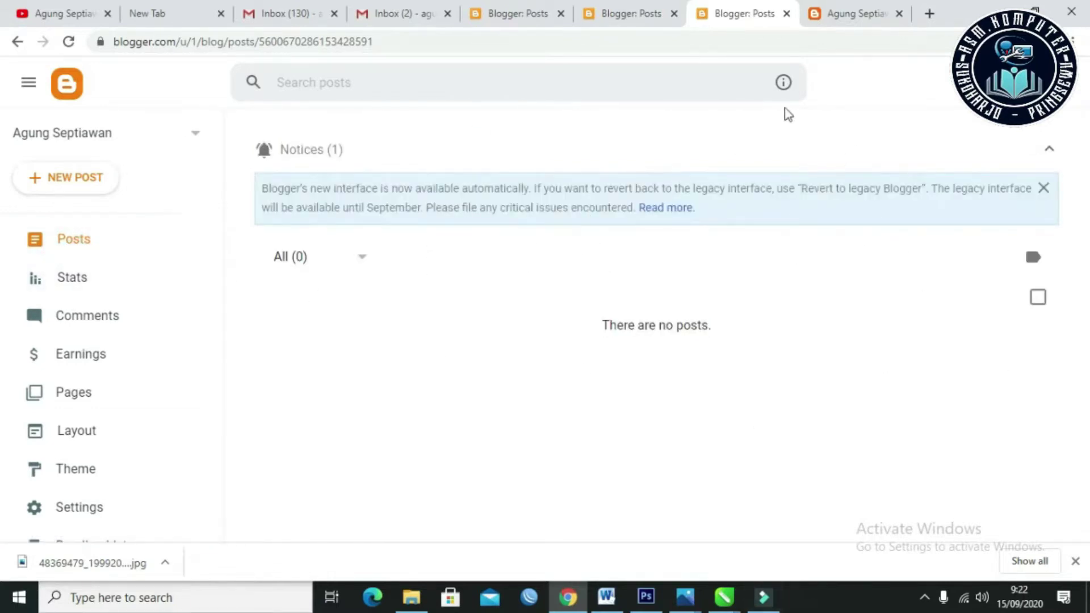
Step: Examine the posts list of the already existing blog, and return to the new blog's dashboard
left_click(626, 8)
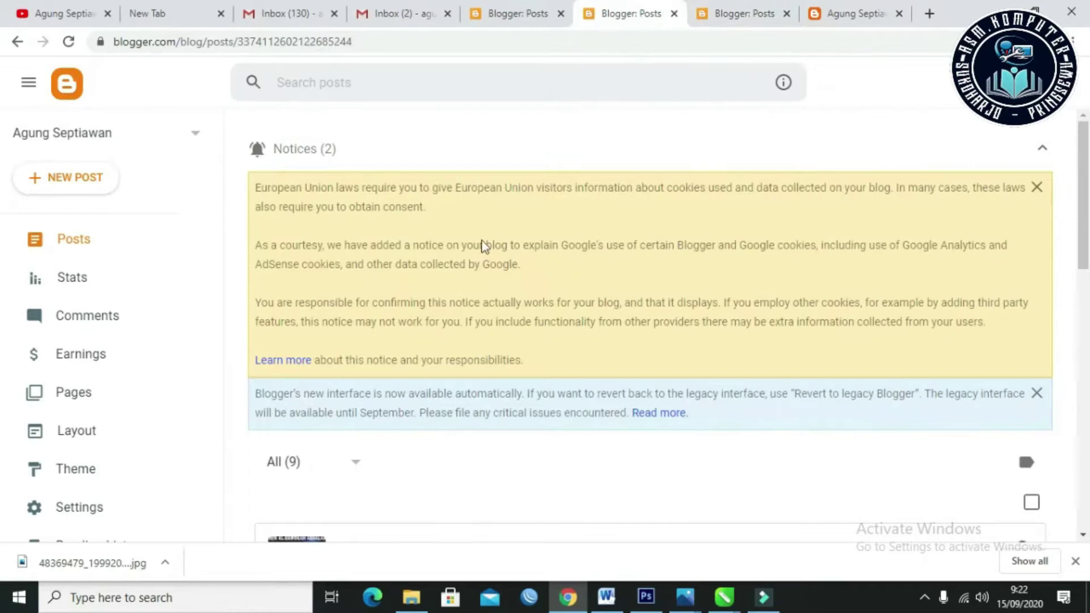
scroll(463, 299, "down", 2)
scroll(463, 298, "down", 5)
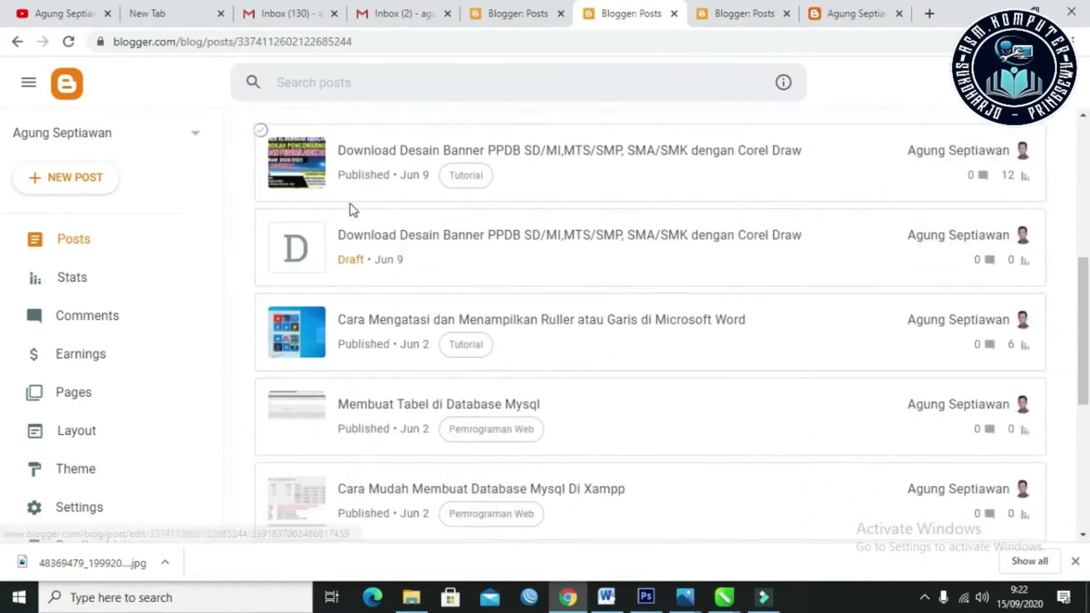
scroll(350, 204, "up", 5)
key("ctrl+Tab")
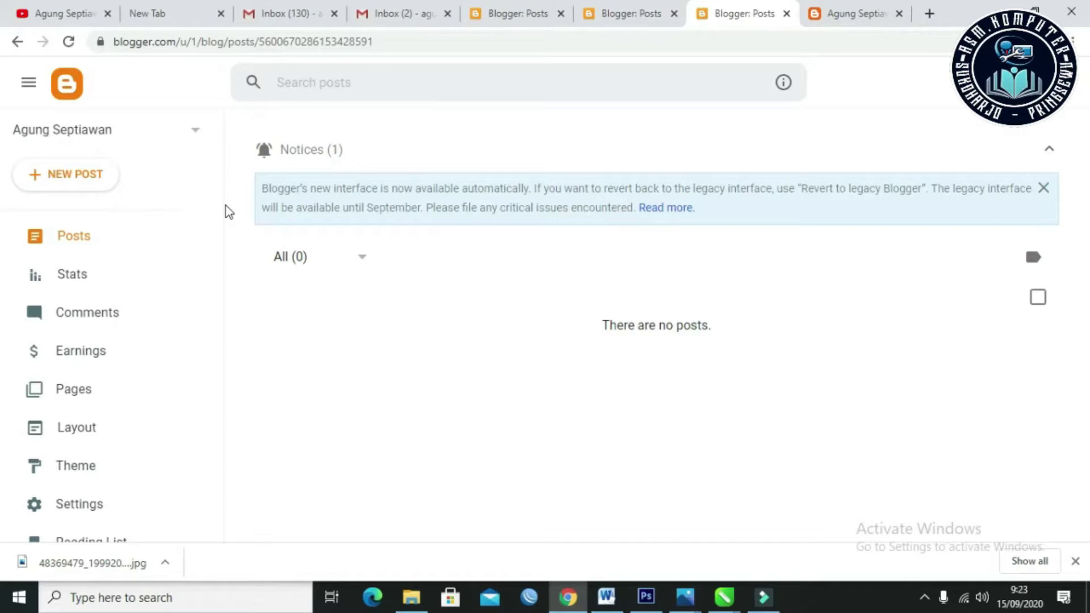
mouse_move(219, 212)
left_mouse_down()
mouse_move(221, 236)
mouse_move(223, 216)
left_mouse_up()
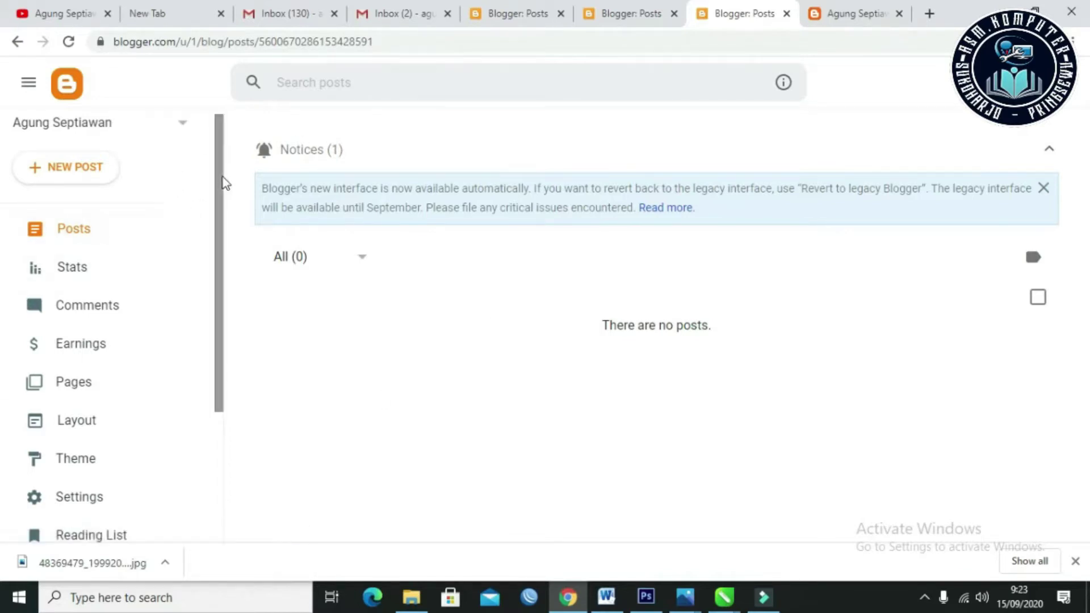
scroll(221, 176, "up", 1)
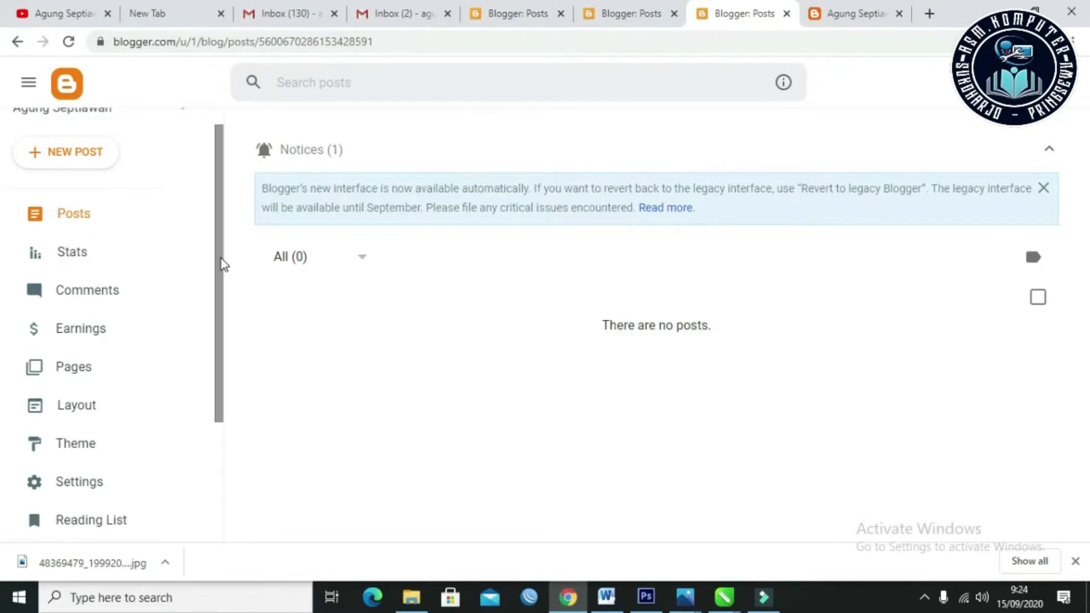
mouse_move(221, 258)
left_mouse_down()
mouse_move(220, 221)
mouse_move(223, 238)
left_mouse_up()
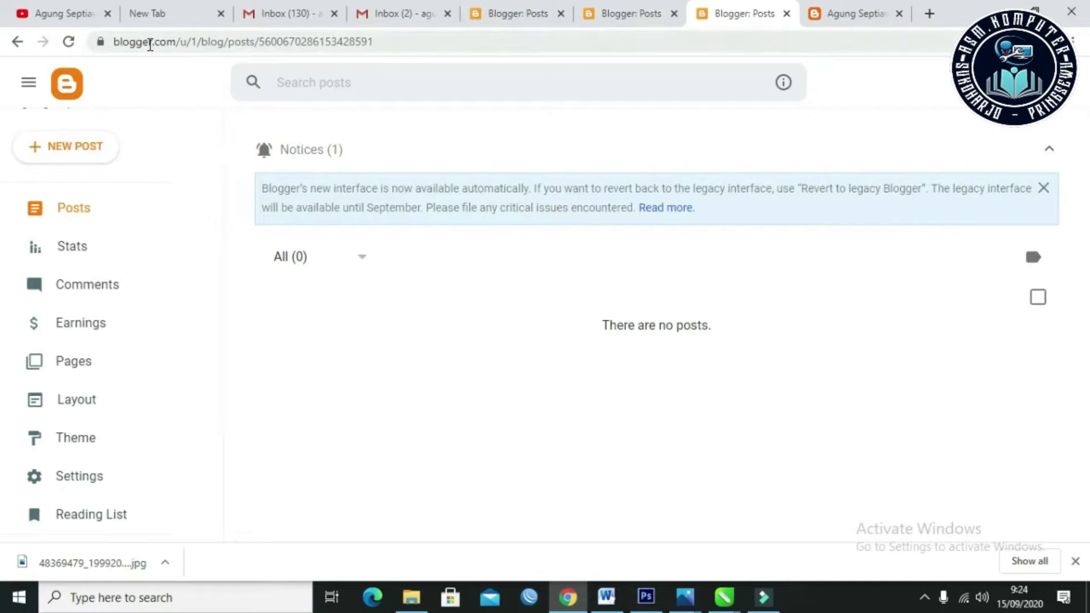
mouse_move(214, 229)
left_mouse_down()
mouse_move(216, 253)
mouse_move(220, 215)
left_mouse_up()
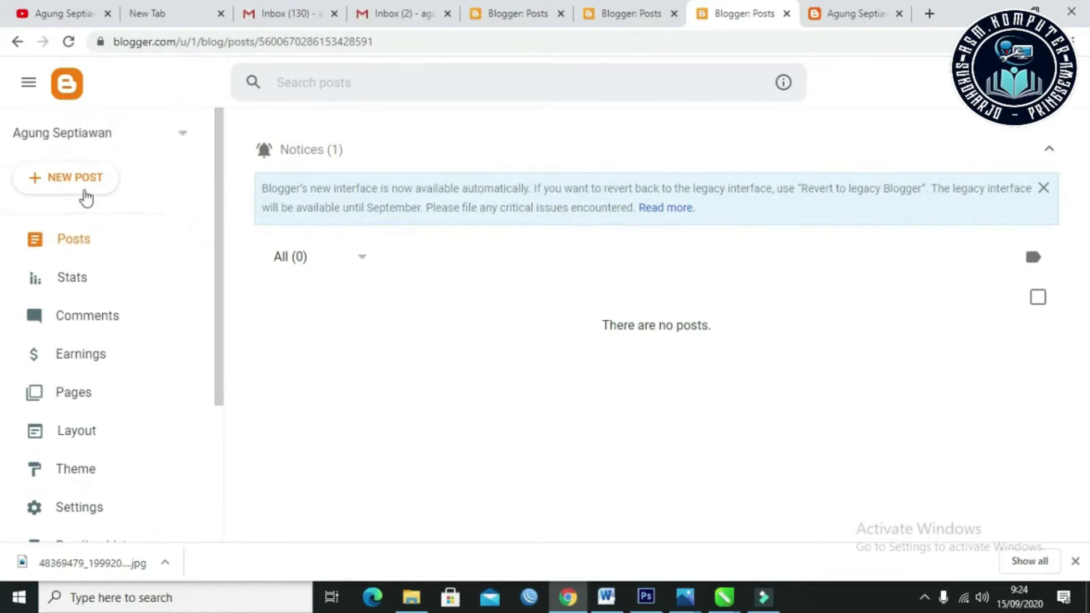
mouse_move(223, 280)
left_mouse_down()
mouse_move(222, 290)
mouse_move(223, 272)
left_mouse_up()
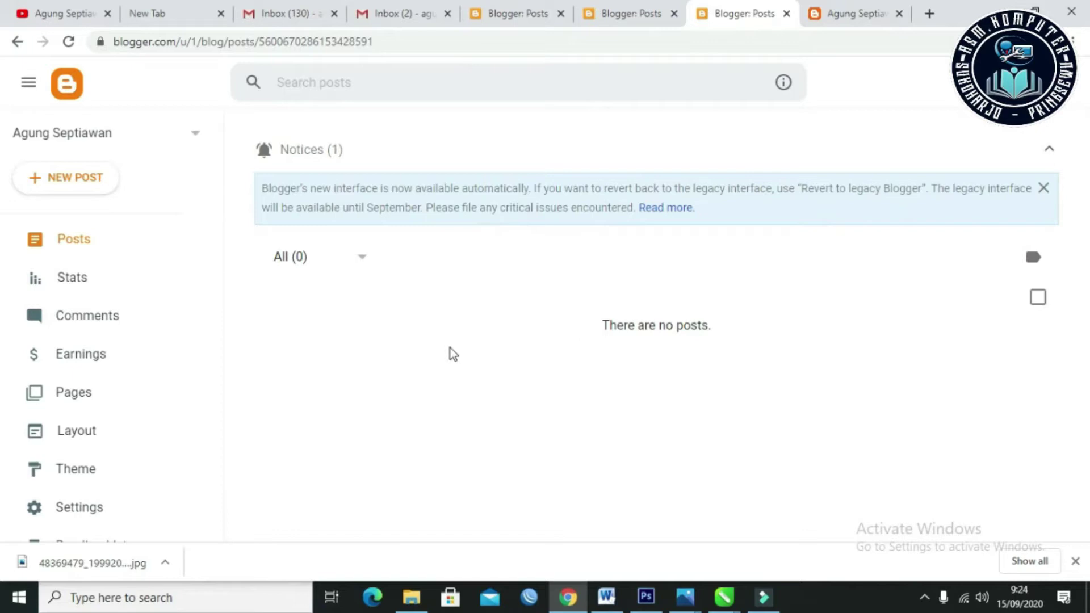
Step: Reload the new blog's public page to check its content, and go back to the dashboard
left_click(846, 14)
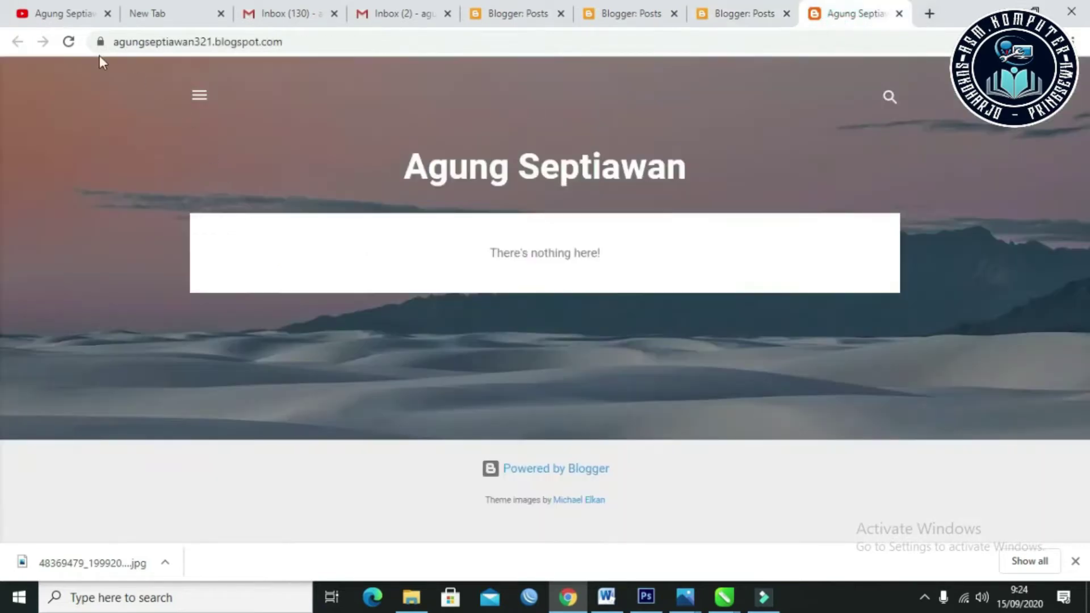
left_click(67, 41)
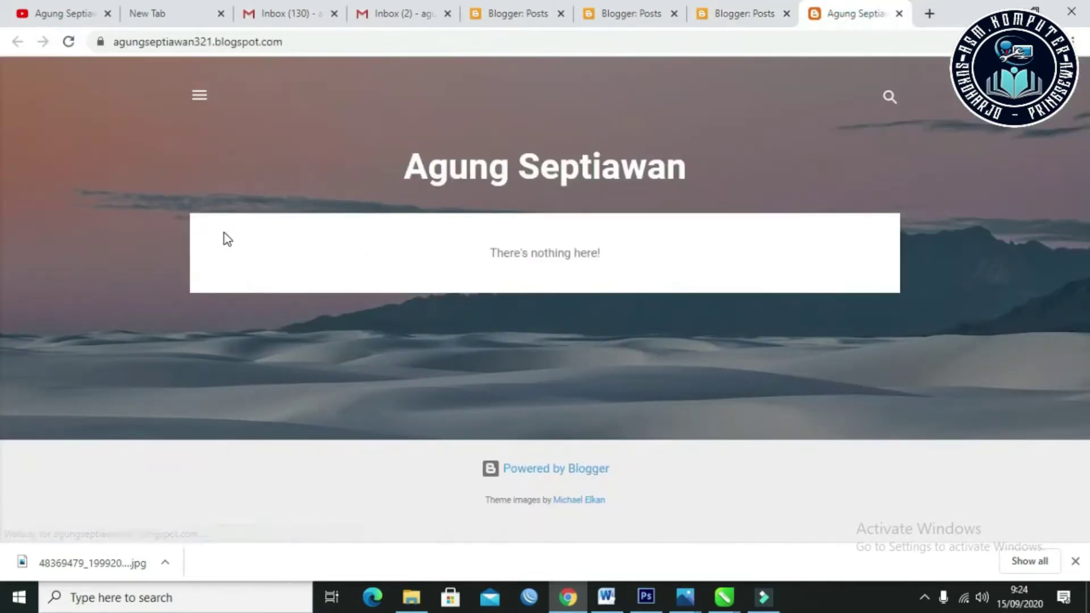
left_click(718, 15)
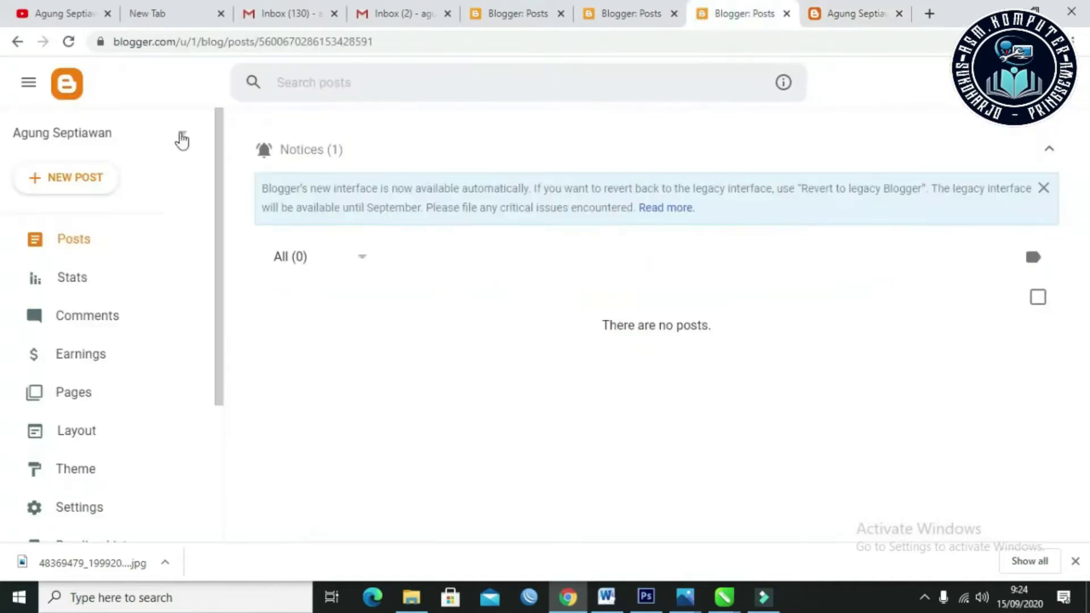
Step: Create a new post in the new blog and title it "Materi Jaringan Dasar"
left_click(62, 180)
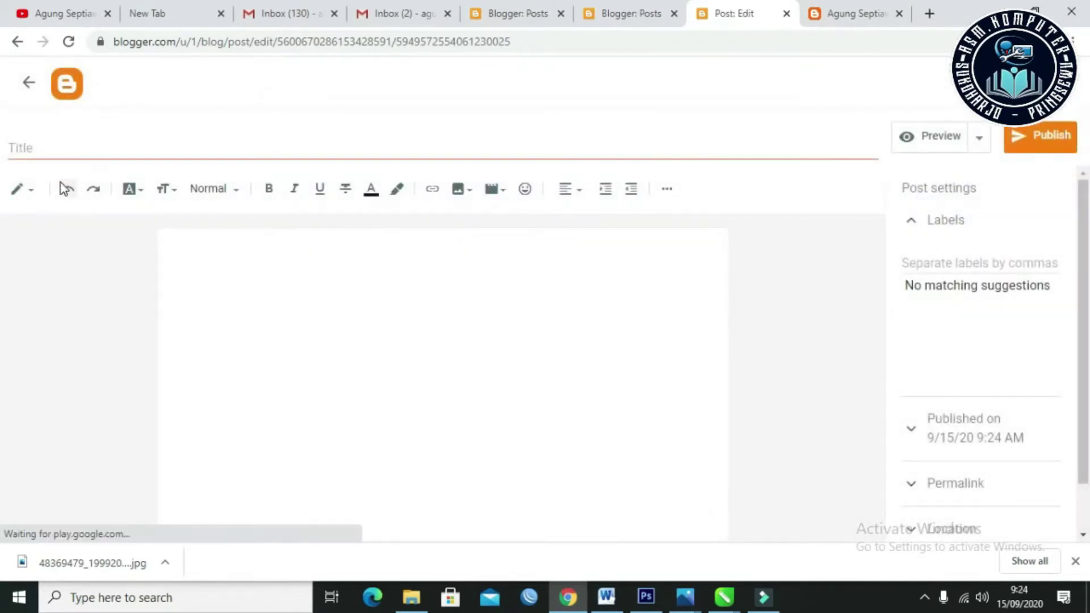
left_click(231, 287)
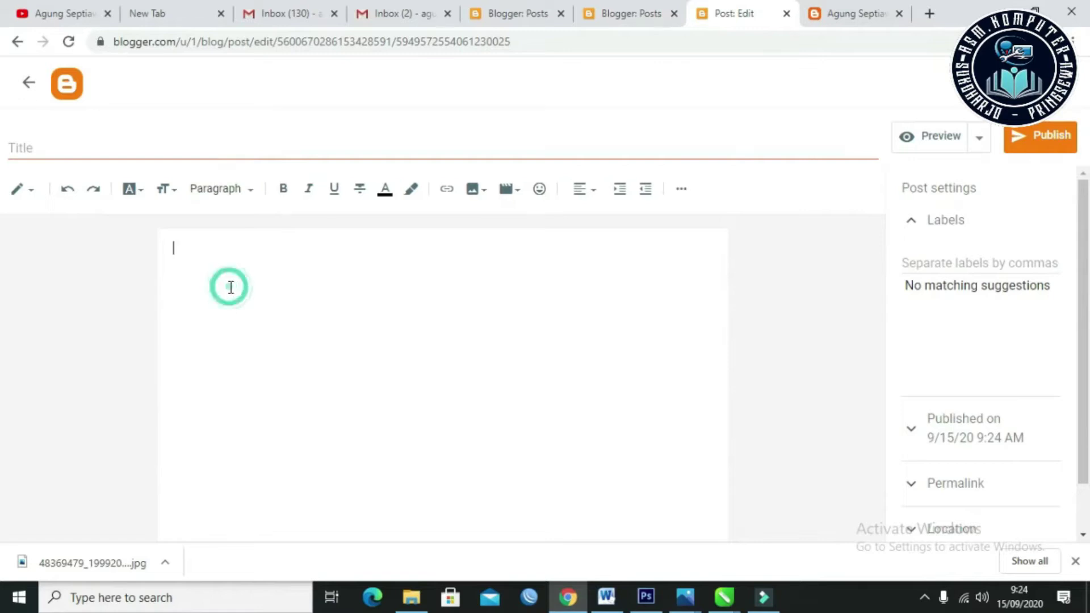
left_click(131, 149)
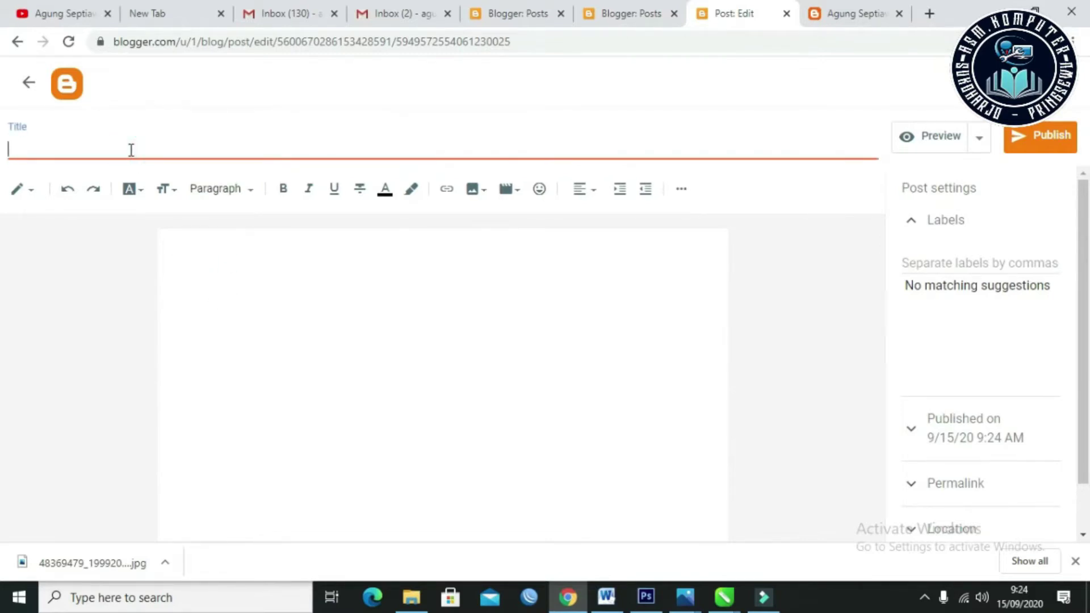
type("Materi ")
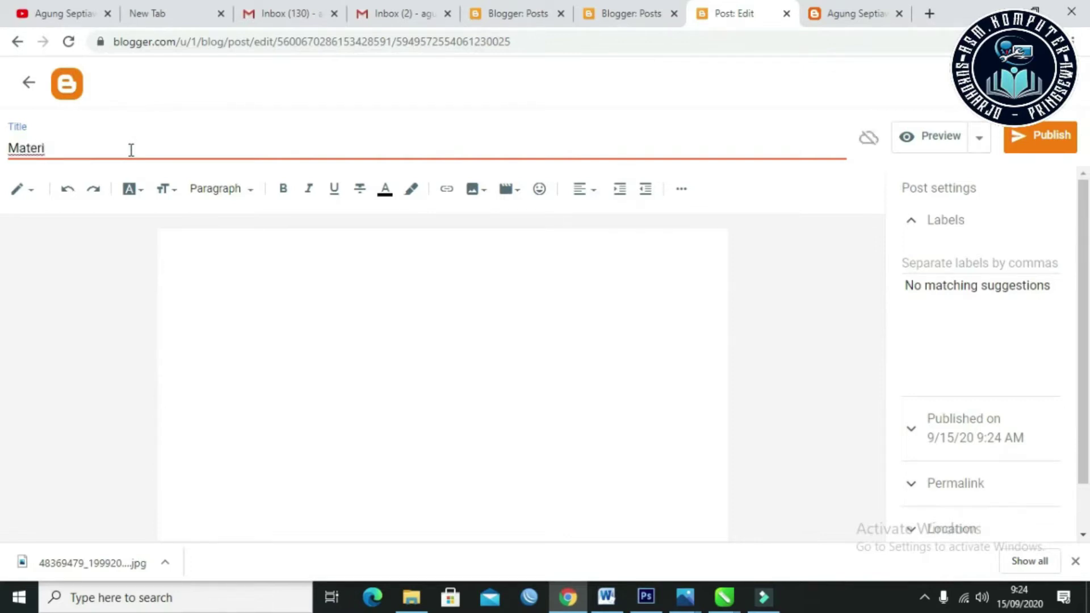
type("P")
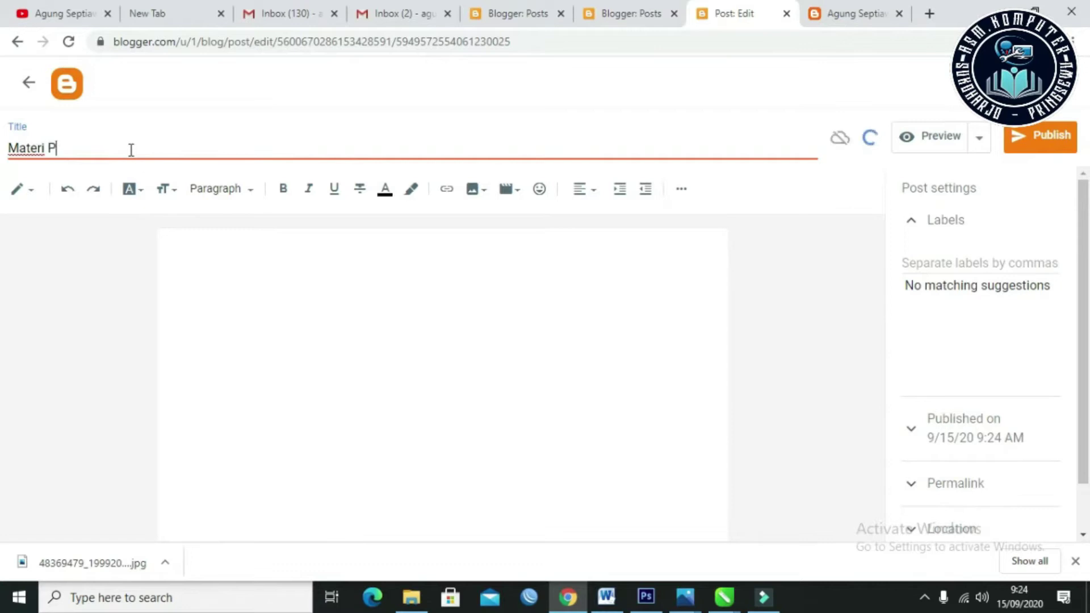
type("emrog")
key("BackSpace")
key("BackSpace")
key("BackSpace")
key("BackSpace")
key("BackSpace")
type("Jaringan Dasar")
left_click(254, 304)
left_click(250, 267)
left_click(249, 265)
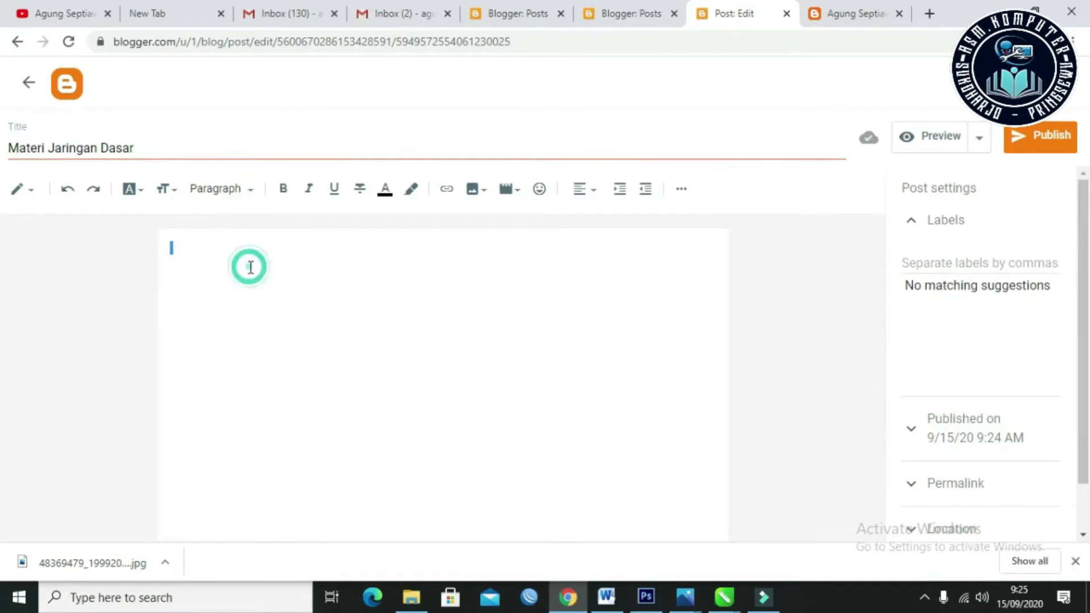
left_click(250, 264)
left_click(250, 262)
left_click(251, 262)
left_click(227, 283)
left_click(234, 282)
left_click(345, 275)
Step: Look through the existing blog's older posts, including the MySQL database and networking tutorials
left_click(619, 14)
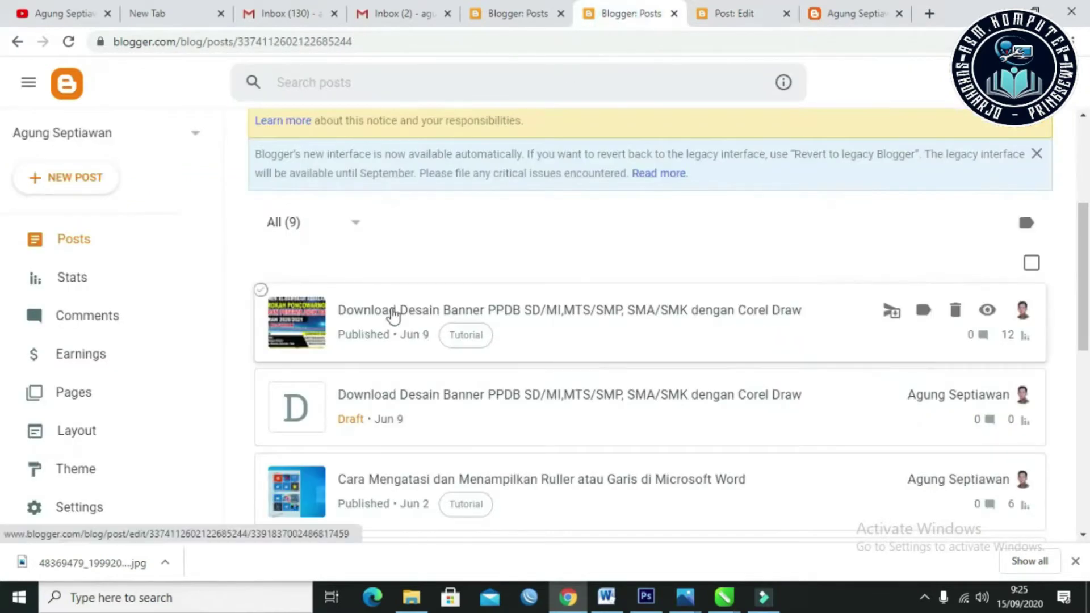
scroll(389, 315, "down", 3)
scroll(396, 316, "down", 3)
scroll(396, 316, "down", 3)
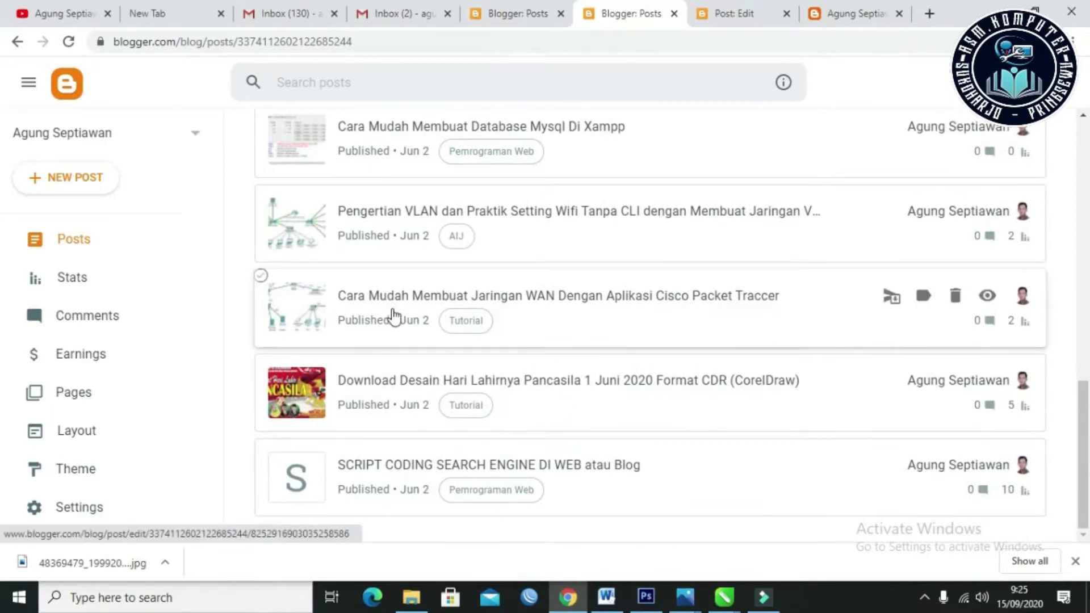
scroll(393, 316, "up", 2)
right_click(413, 291)
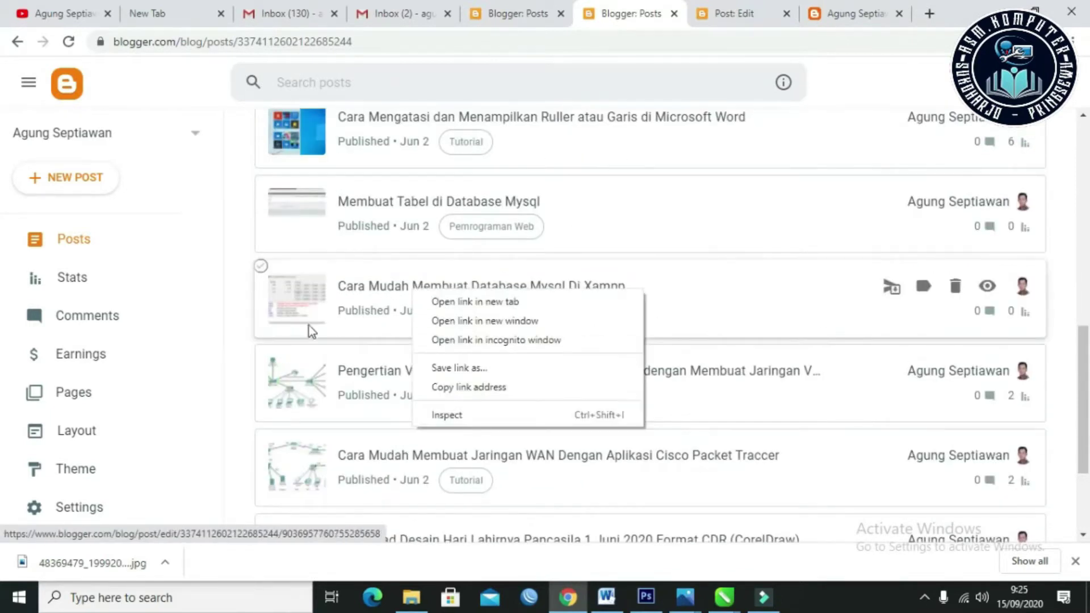
left_click(243, 342)
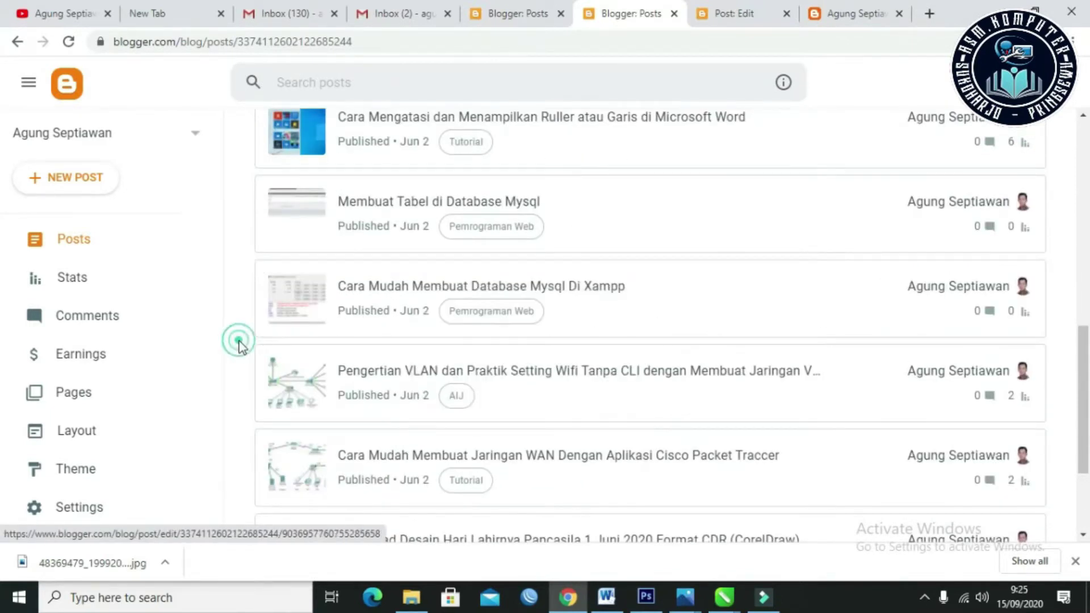
Step: Open the existing blog's post "Cara Mudah Membuat Database Mysql Di Xampp" in a new tab and copy its whole body
right_click(385, 292)
left_click(406, 297)
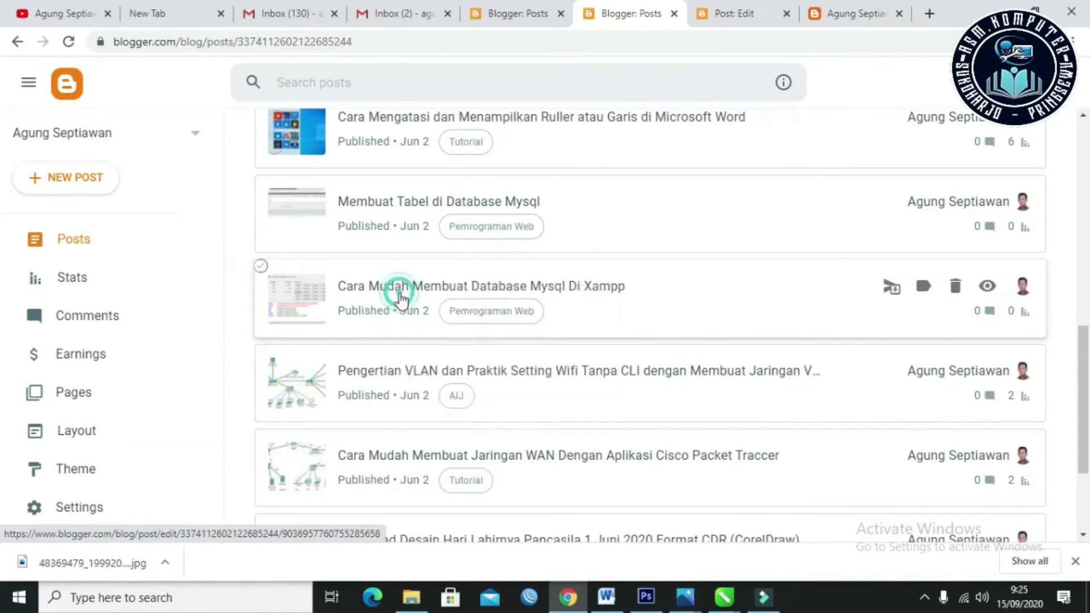
left_click(651, 7)
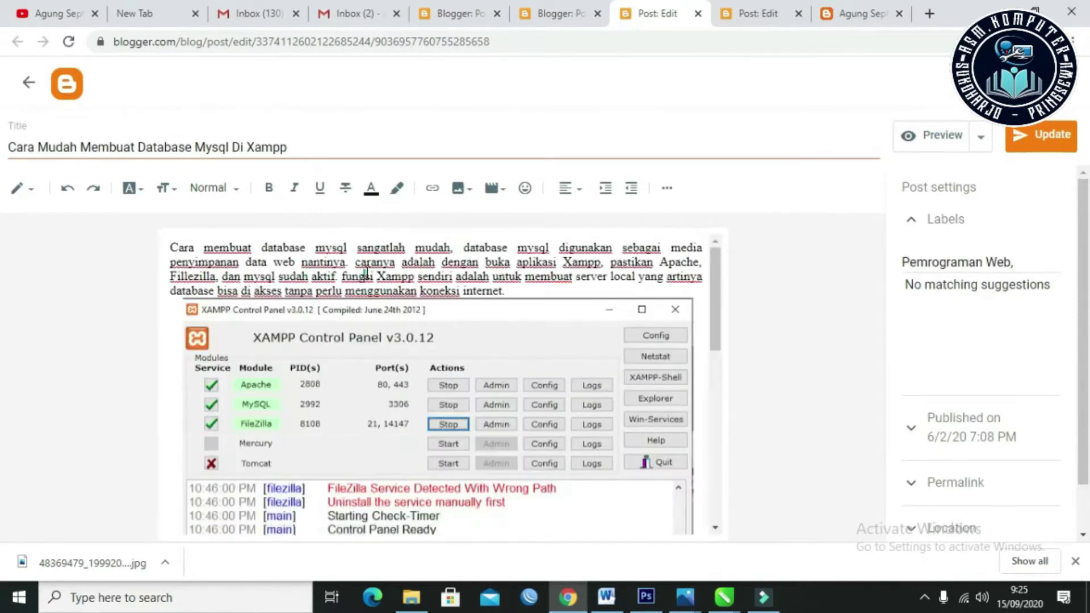
left_click(366, 274)
key("ctrl+a")
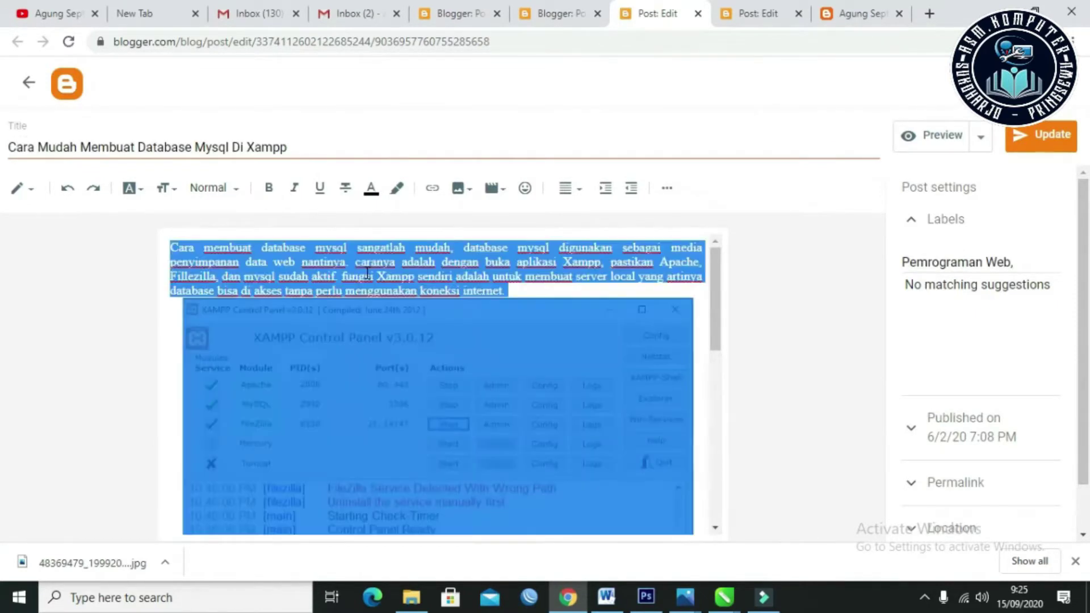
Step: Paste the copied article with its images into the body of the new blog's "Materi Jaringan Dasar" post
left_click(750, 14)
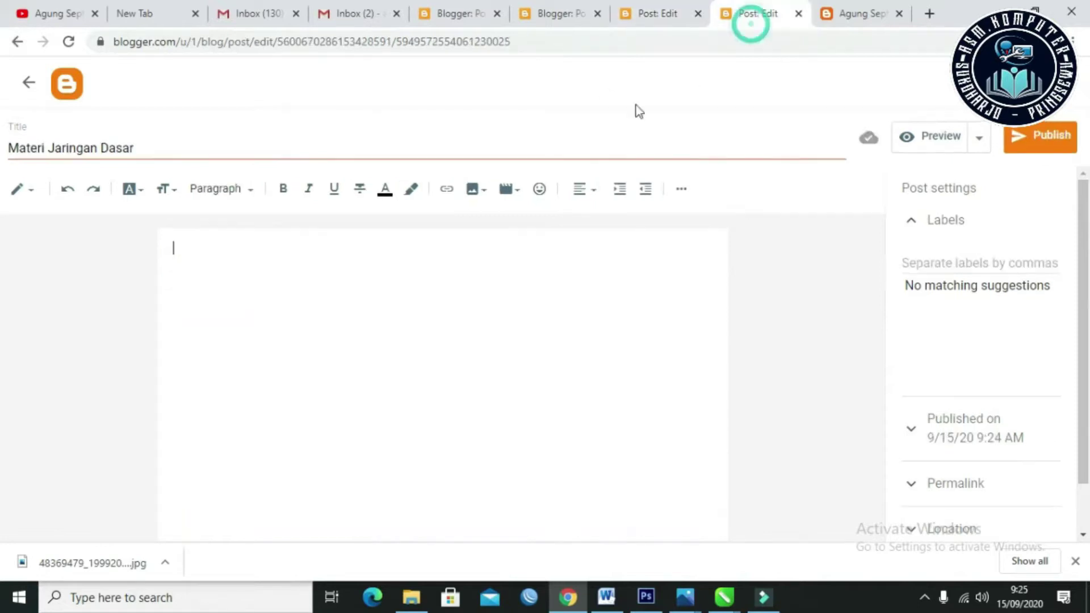
left_click(415, 318)
right_click(363, 277)
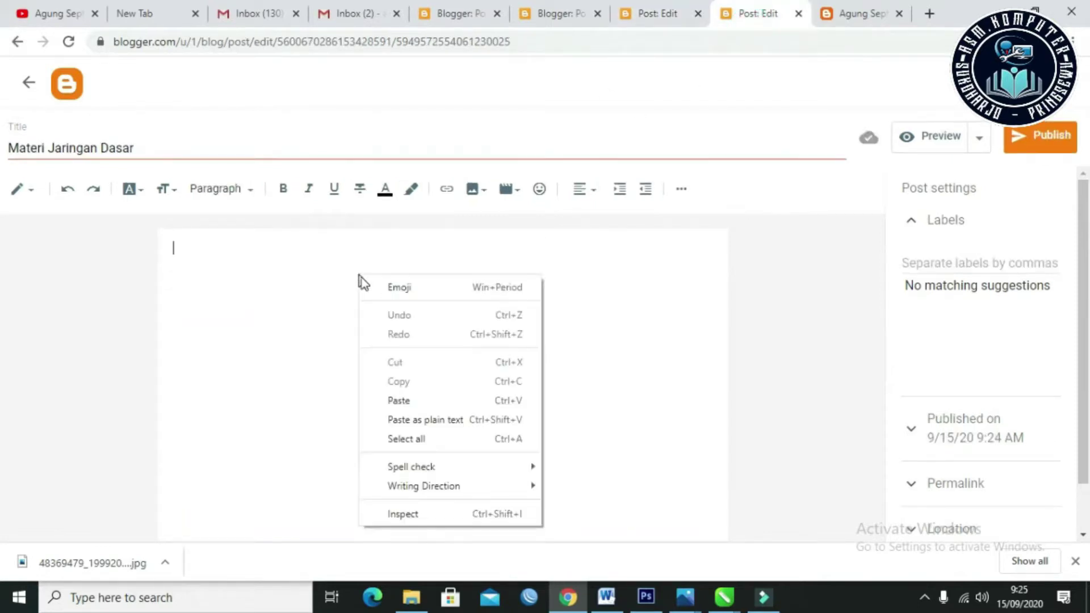
left_click(397, 401)
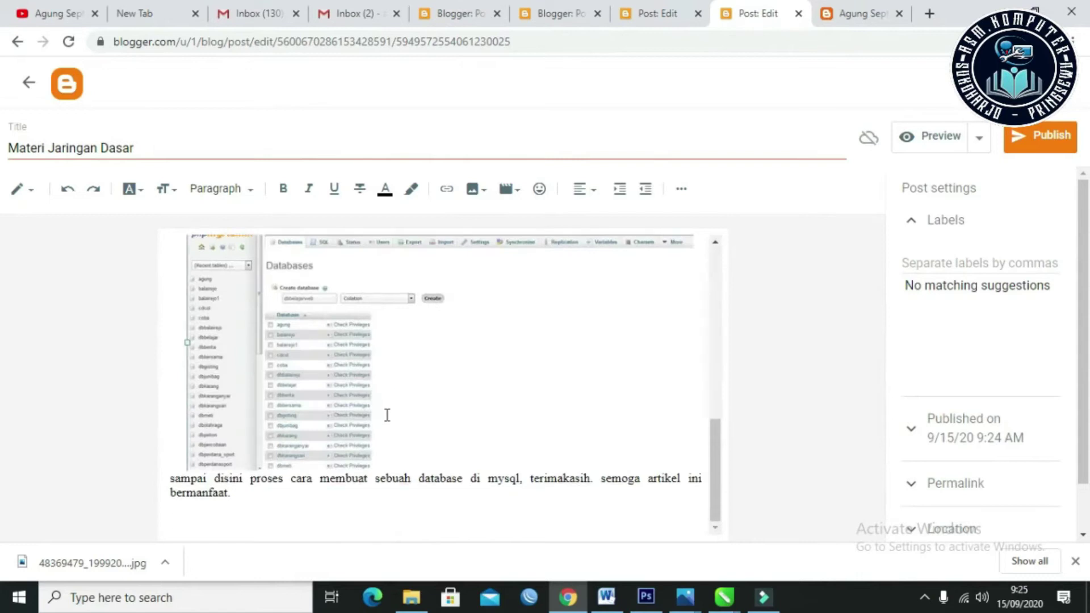
scroll(383, 451, "up", 15)
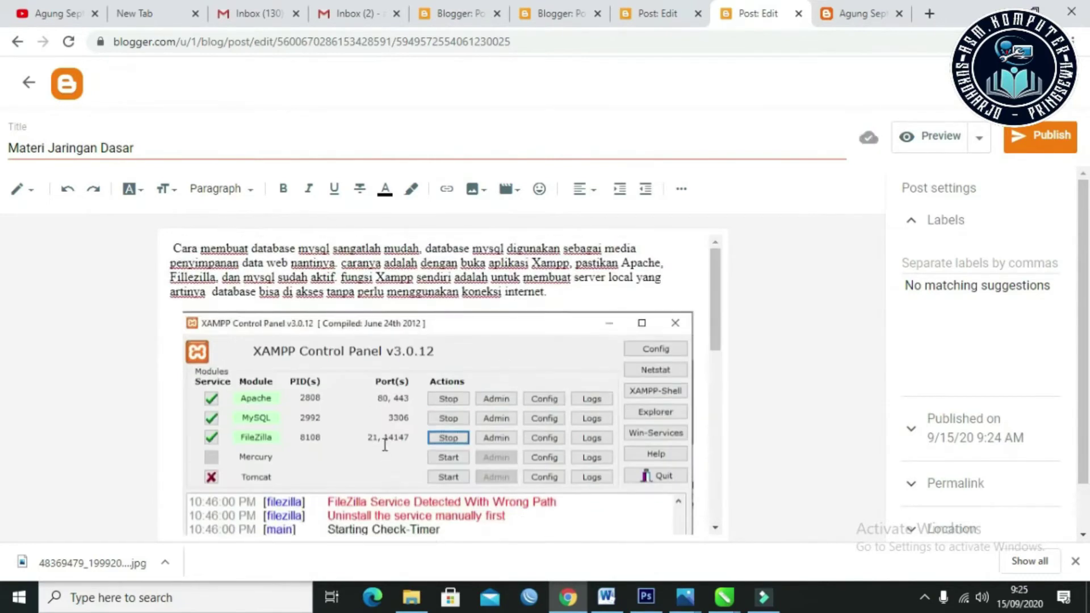
Step: Change the post's title to "Materi Pemrograman web"
left_click(252, 147)
key("BackSpace")
key("BackSpace")
key("BackSpace")
key("BackSpace")
key("BackSpace")
key("BackSpace")
key("BackSpace")
key("BackSpace")
key("BackSpace")
key("BackSpace")
key("BackSpace")
type("Pem")
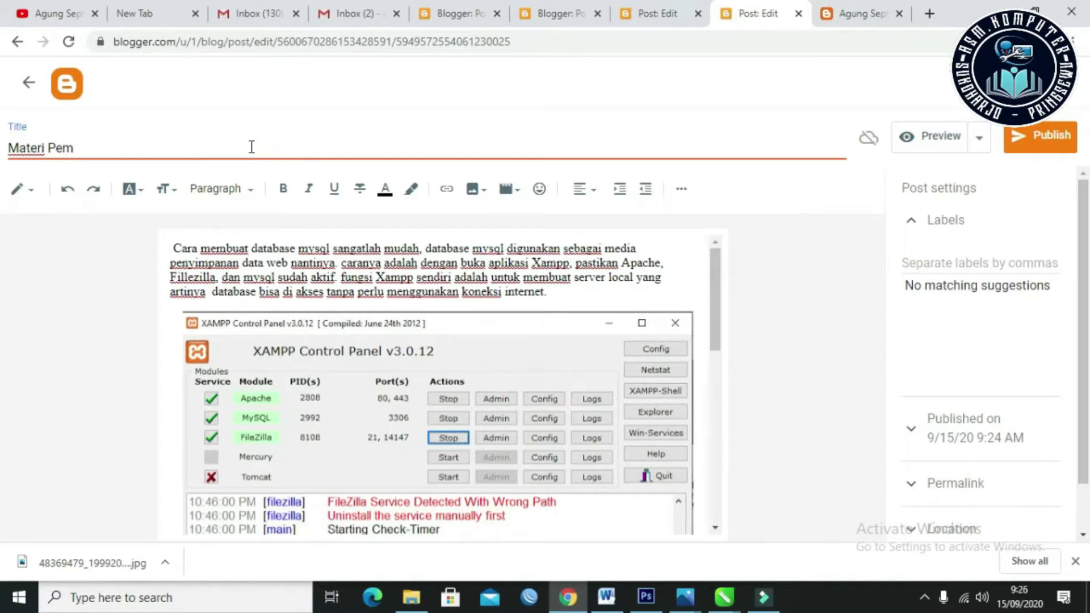
type("gograman webb")
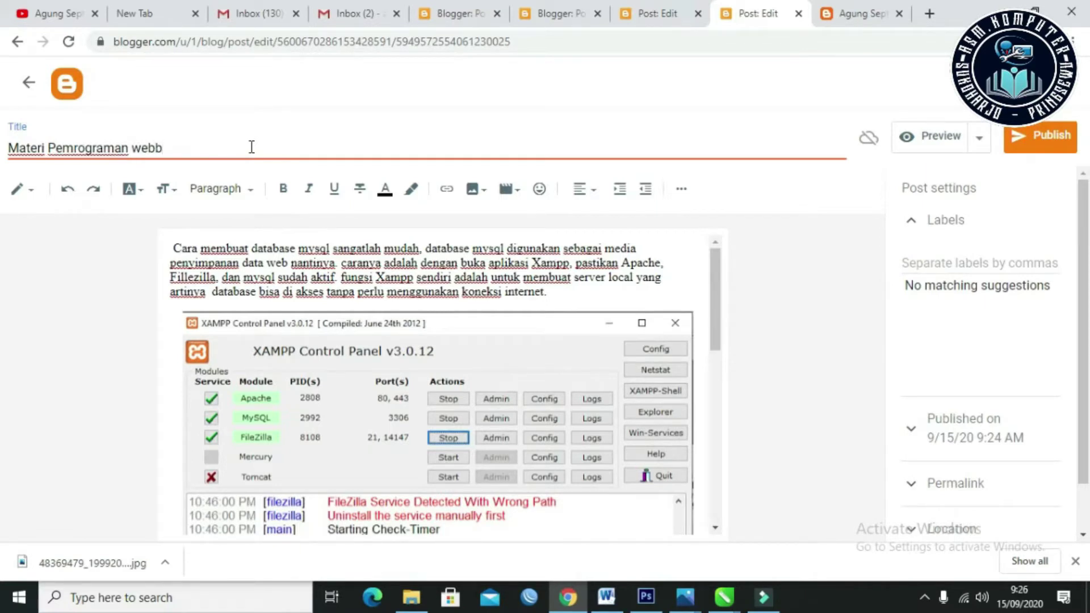
key("BackSpace")
left_click(361, 286)
double_click(381, 278)
left_click(509, 277)
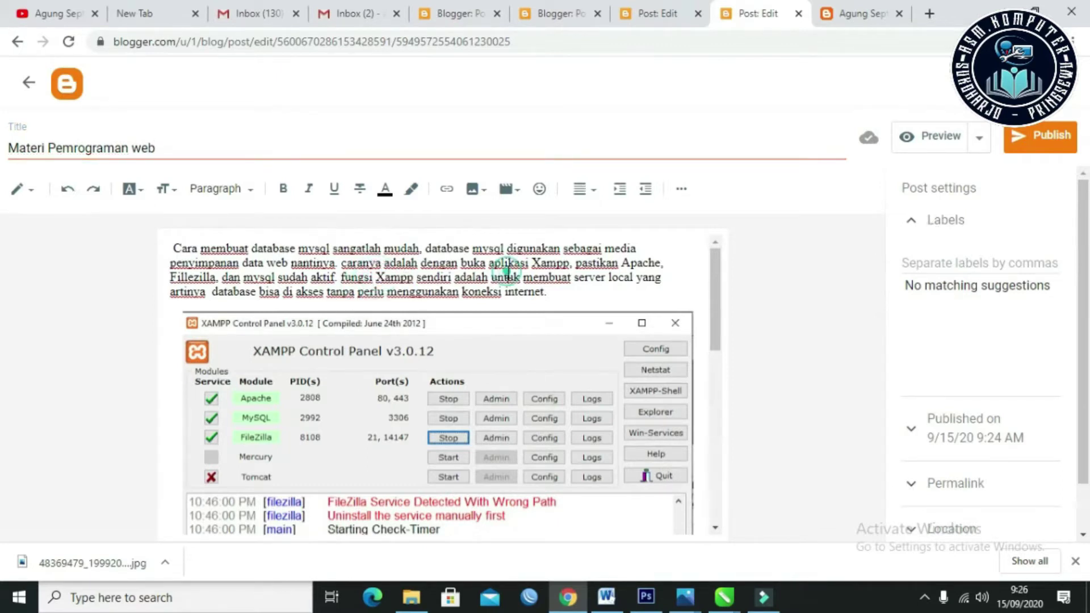
Step: Add the label "Pemrograman Web" to the post
left_click(945, 223)
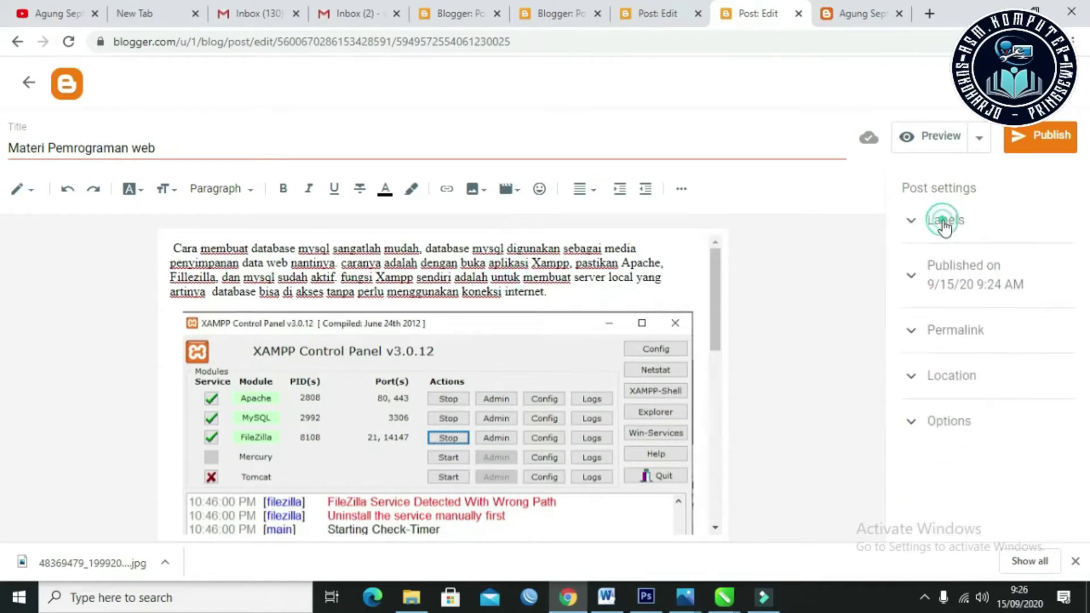
left_click(944, 222)
left_click(964, 261)
left_click(965, 261)
left_click(965, 261)
left_click(937, 221)
left_click(942, 221)
left_click(945, 263)
left_click(945, 264)
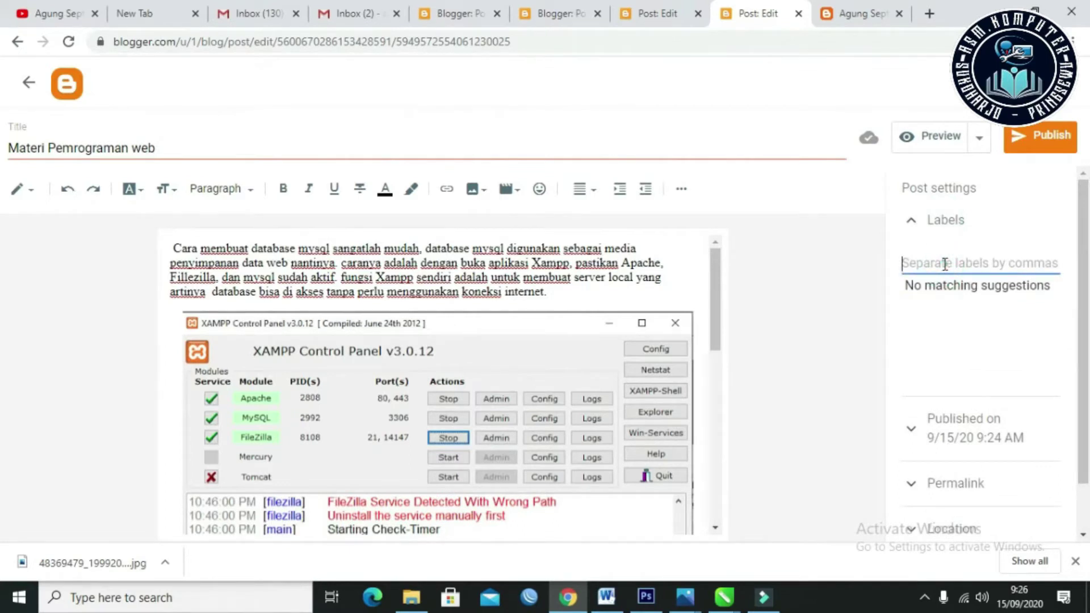
type("Pemg")
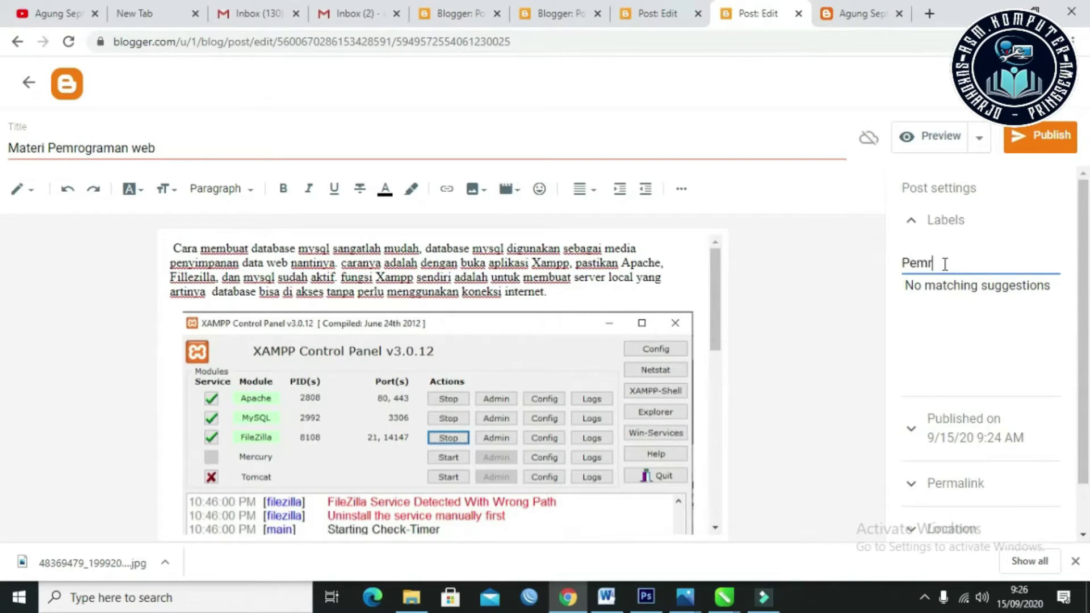
type("ograman Web")
Step: Publish the "Materi Pemrograman web" post to the new blog and confirm the publication
left_click(1037, 148)
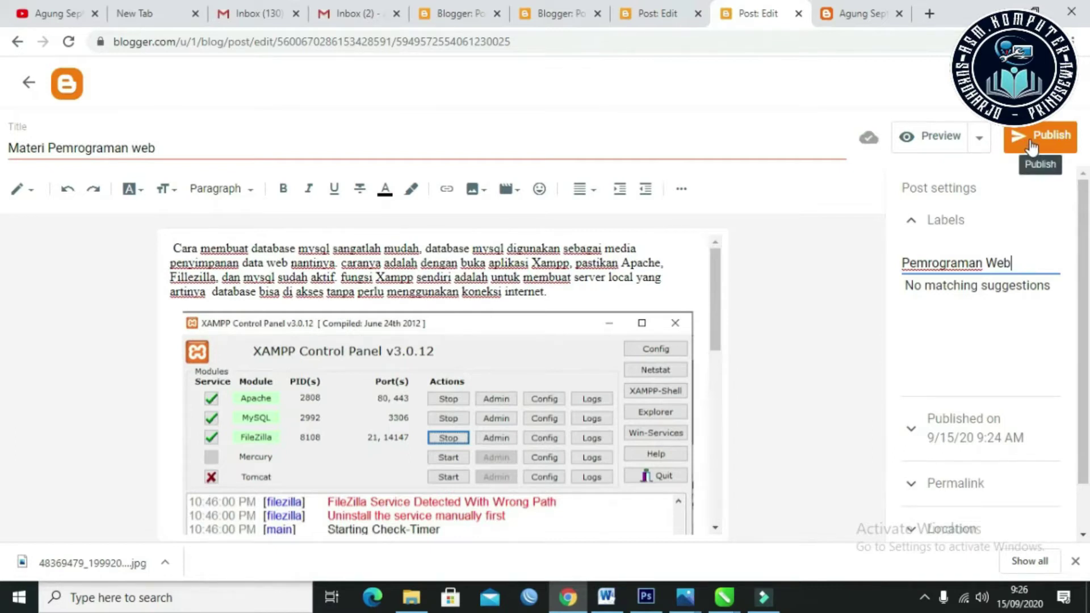
left_click(1032, 147)
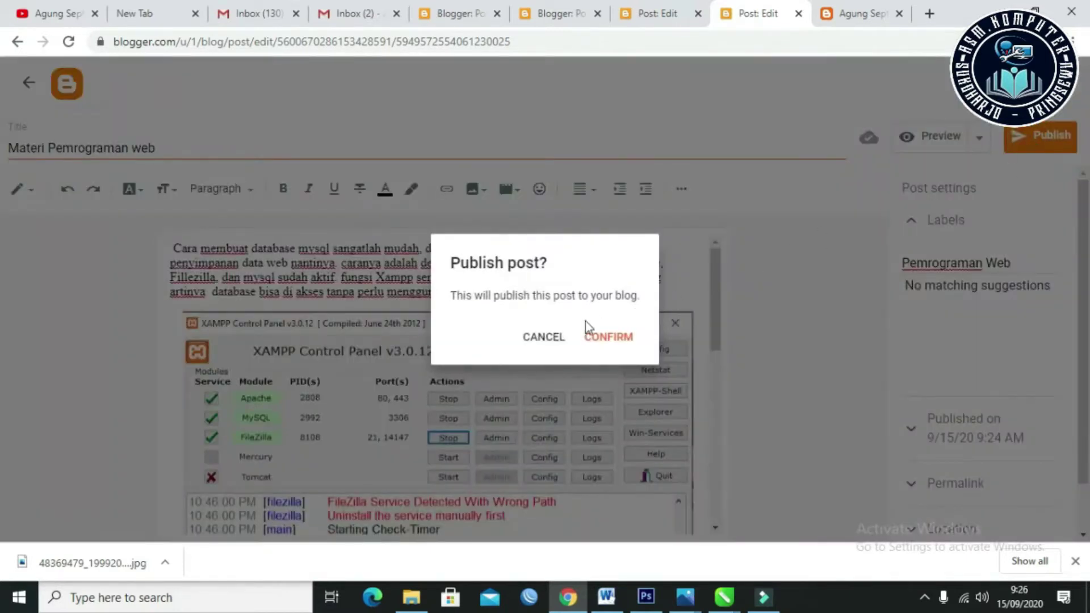
left_click(602, 340)
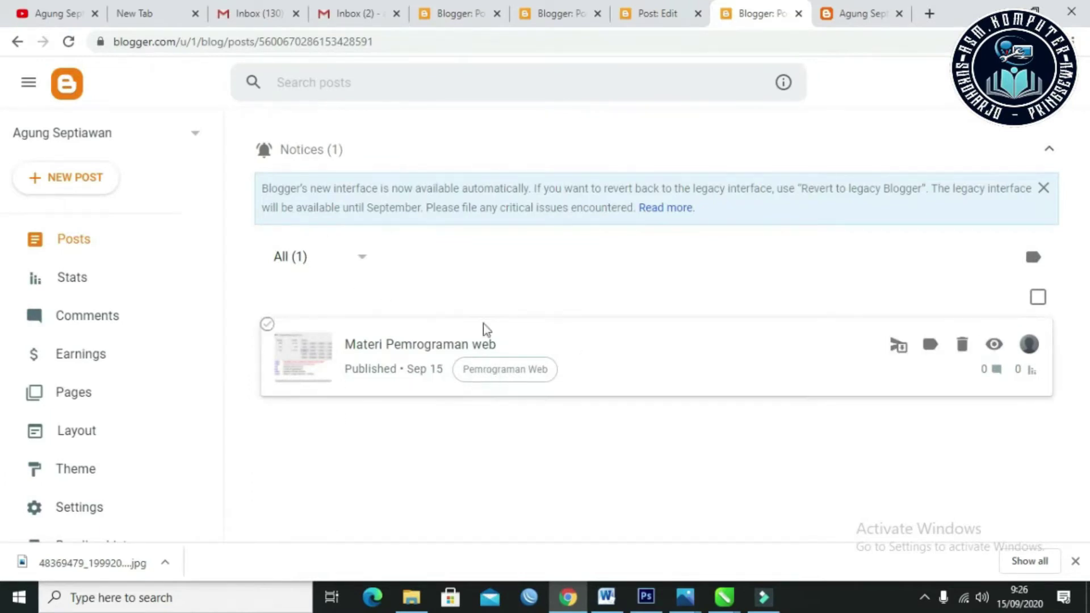
Step: Reload the new blog's public page and examine the published post and the blog's side menu
left_click(846, 9)
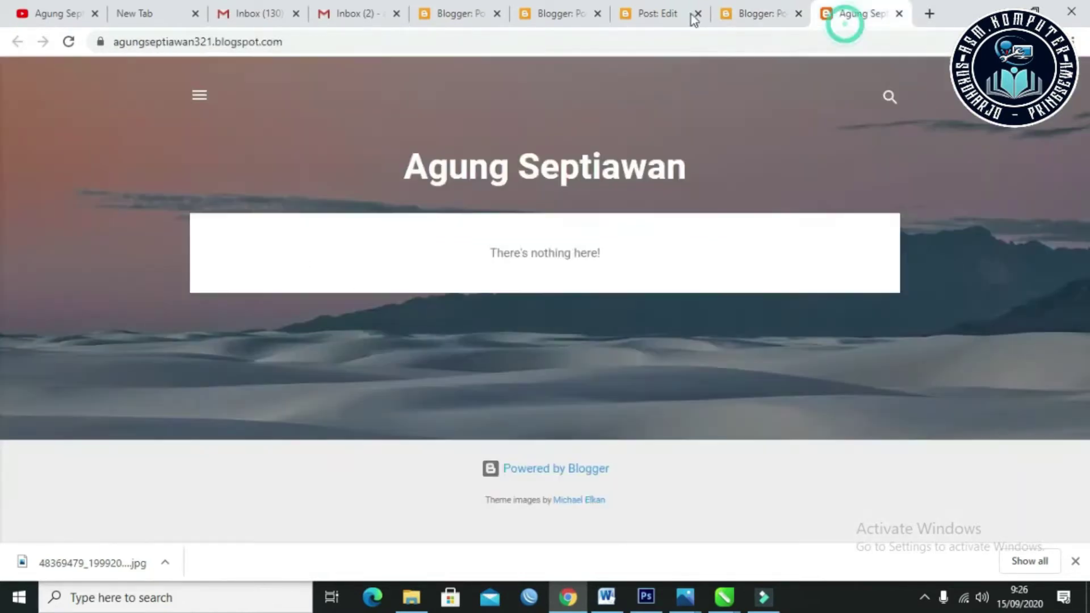
left_click(68, 42)
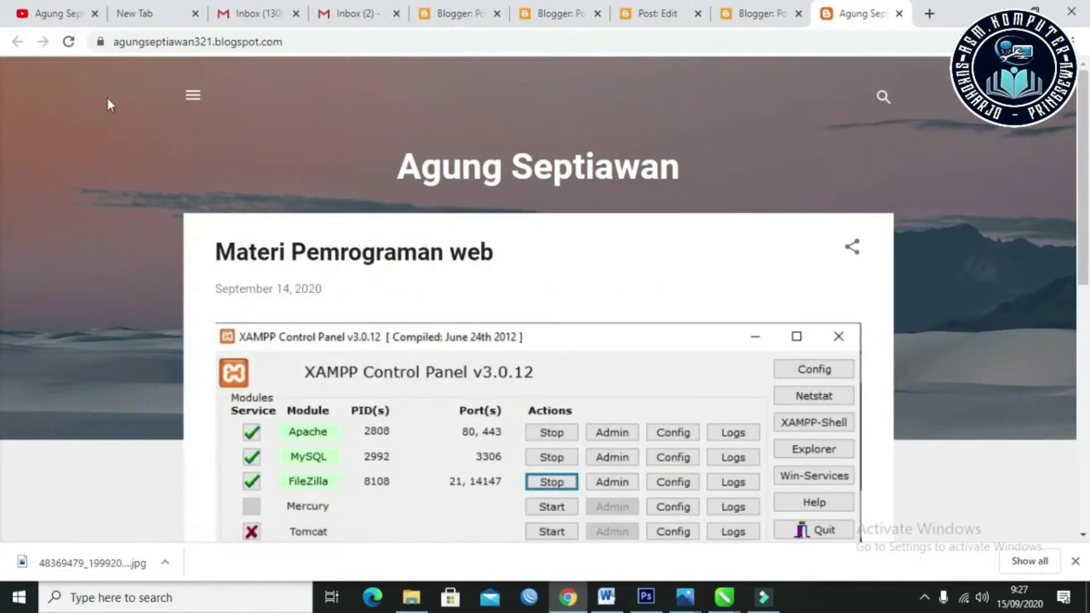
scroll(175, 239, "down", 8)
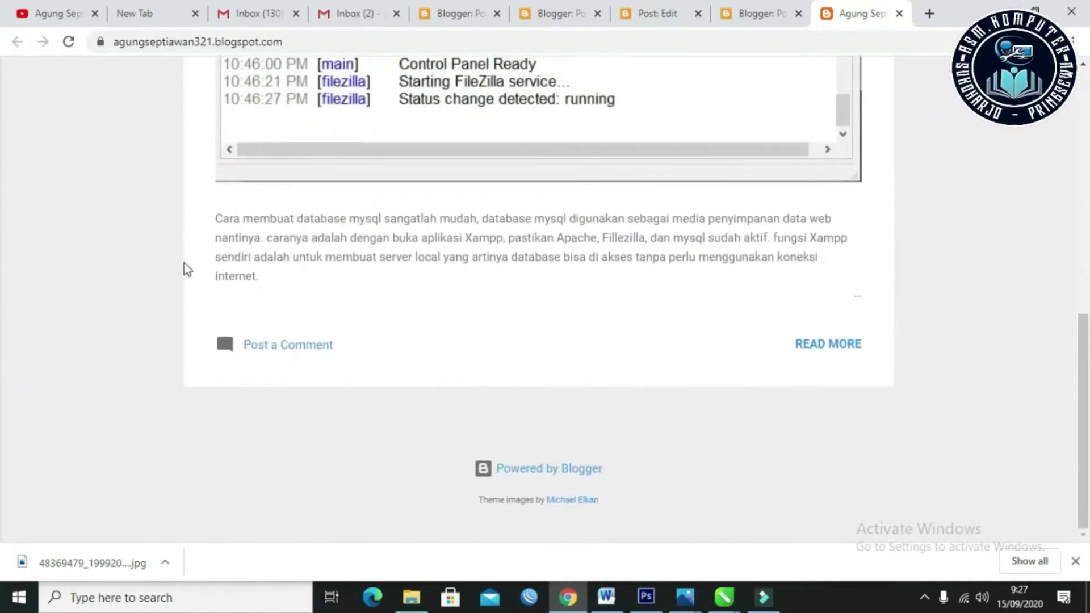
scroll(193, 281, "up", 5)
scroll(195, 285, "up", 3)
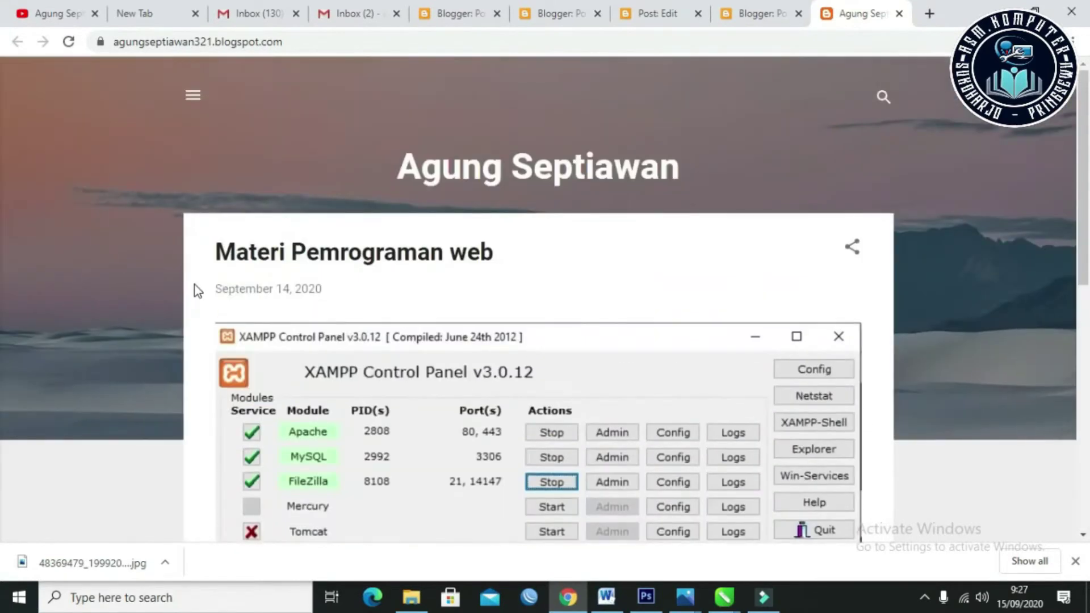
left_click(190, 97)
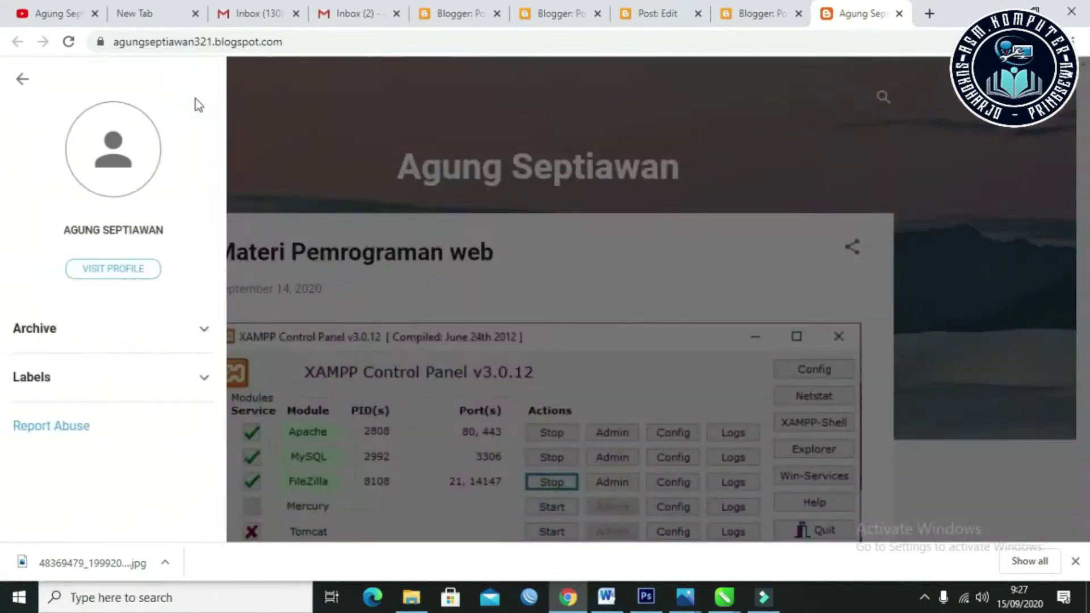
left_click(25, 79)
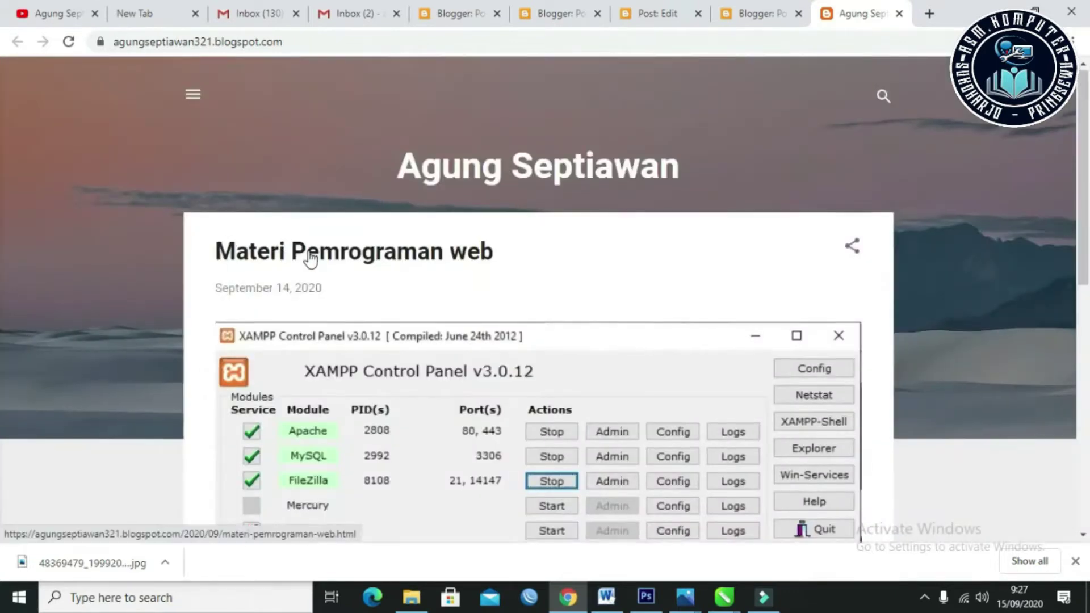
scroll(309, 255, "down", 9)
scroll(310, 254, "up", 7)
scroll(311, 254, "up", 3)
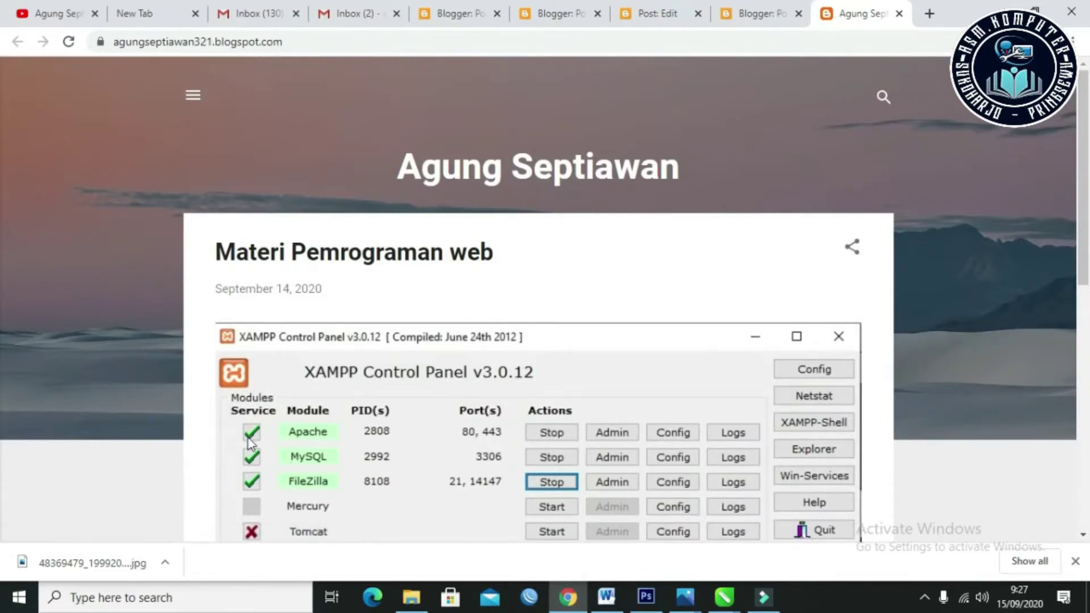
scroll(176, 336, "down", 5)
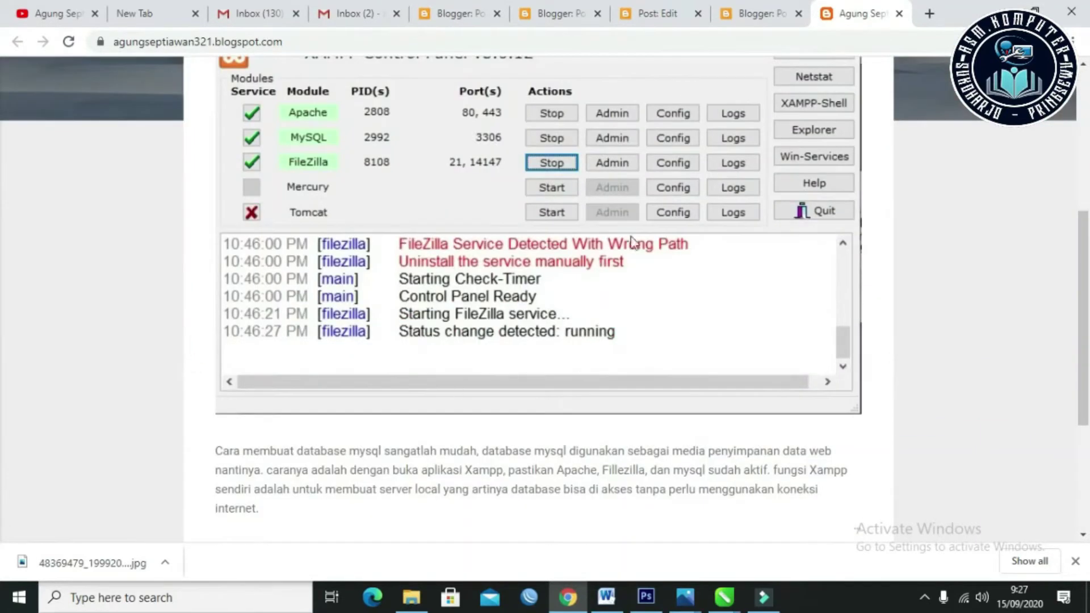
Step: Create another post in the new blog and title it "Materi Jaringan WAN"
left_click(762, 12)
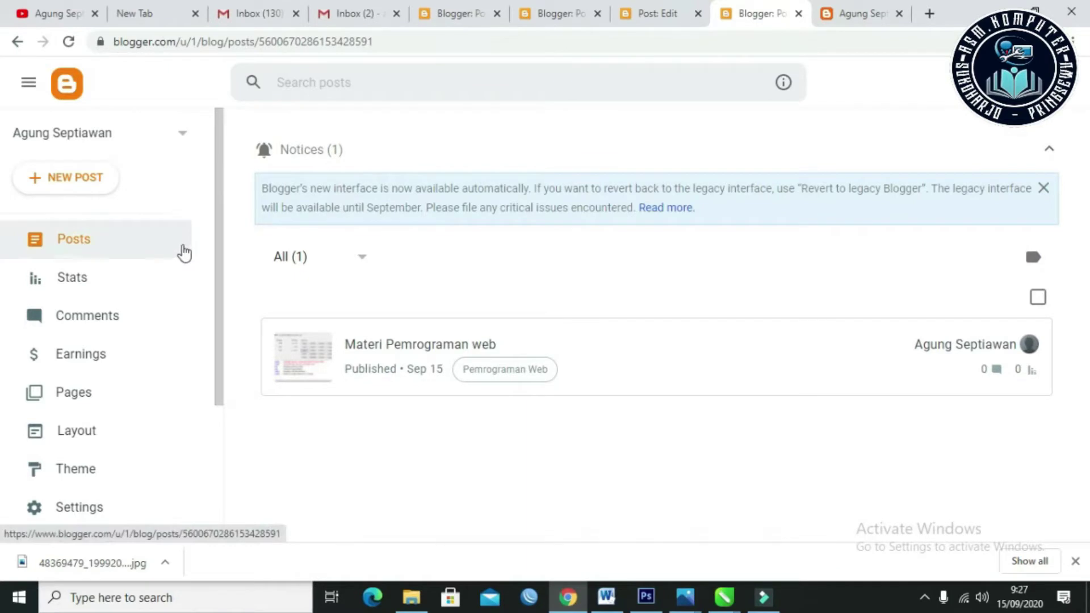
left_click(74, 192)
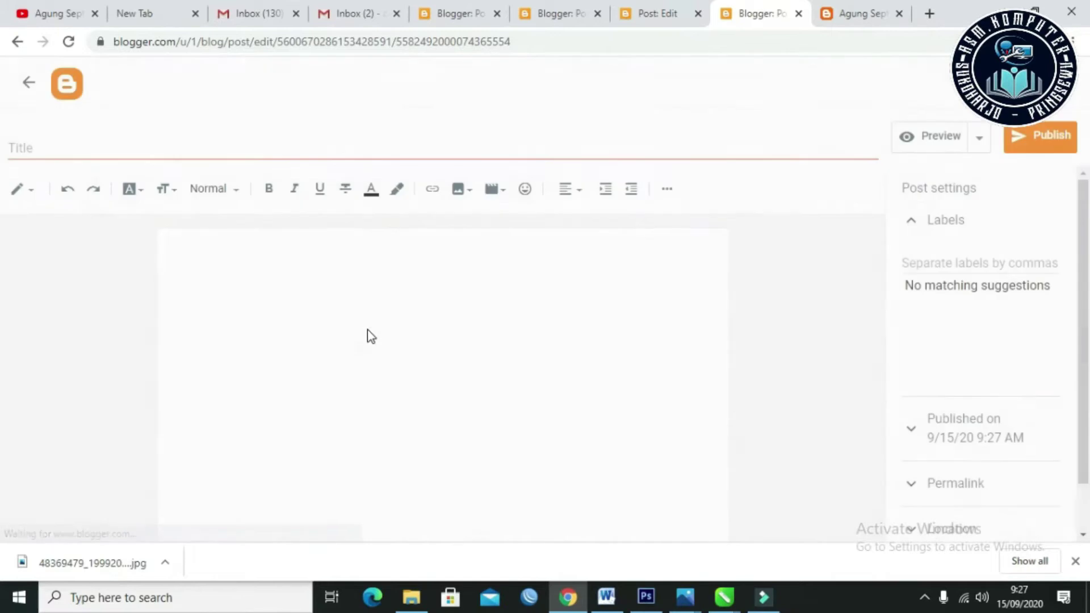
left_click(179, 148)
type("Materi Pem")
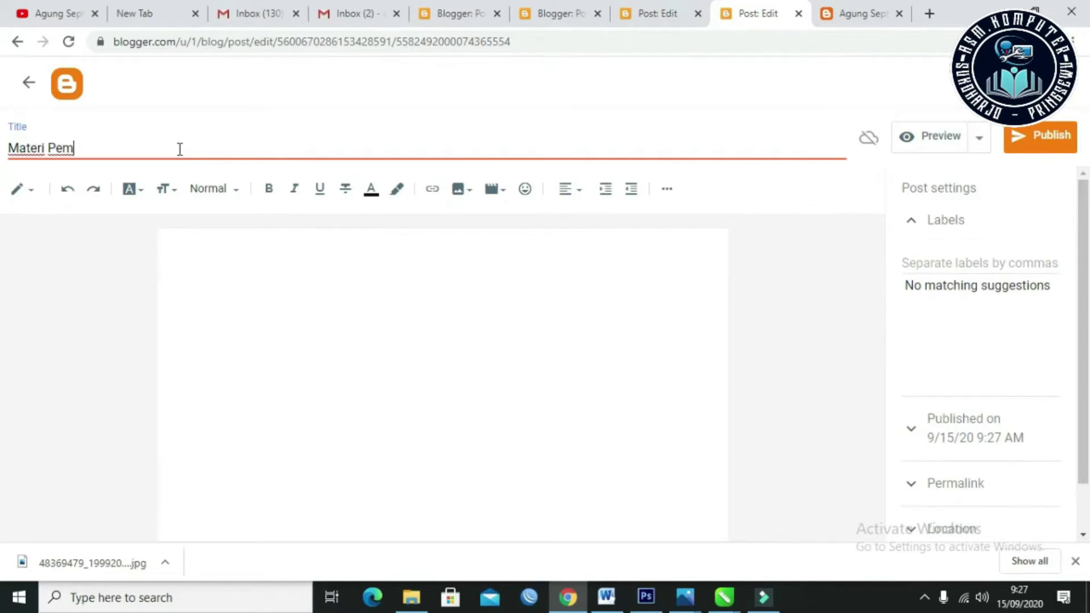
key("BackSpace")
type("Jaringan WAN")
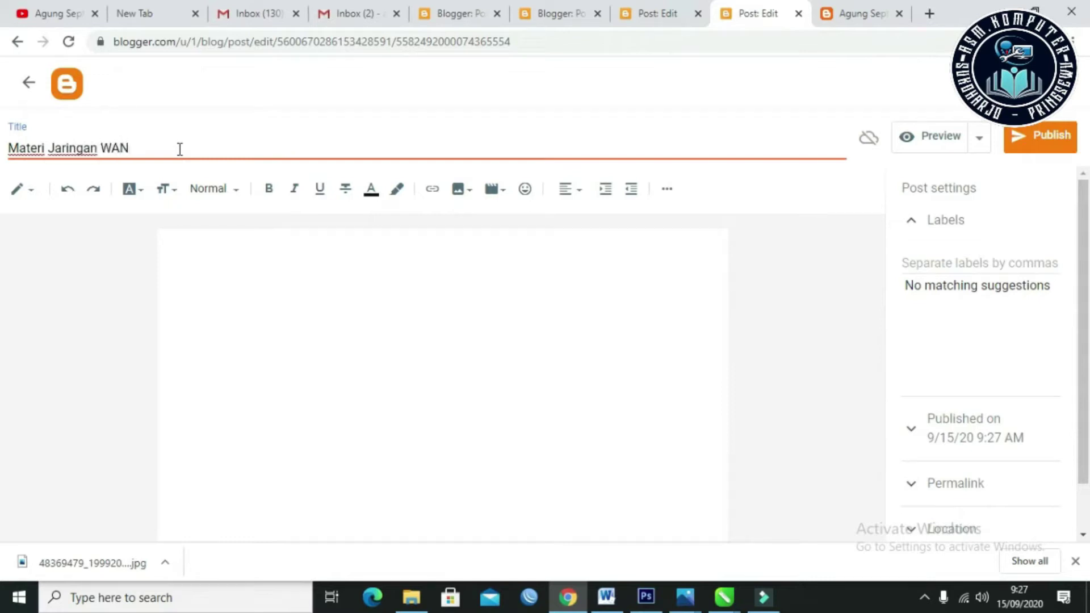
Step: Begin the post body with the sentence "Pada kesempatan kali ini saya akan memberikan sebuah materi yaitu materi jaringan WAN."
left_click(257, 290)
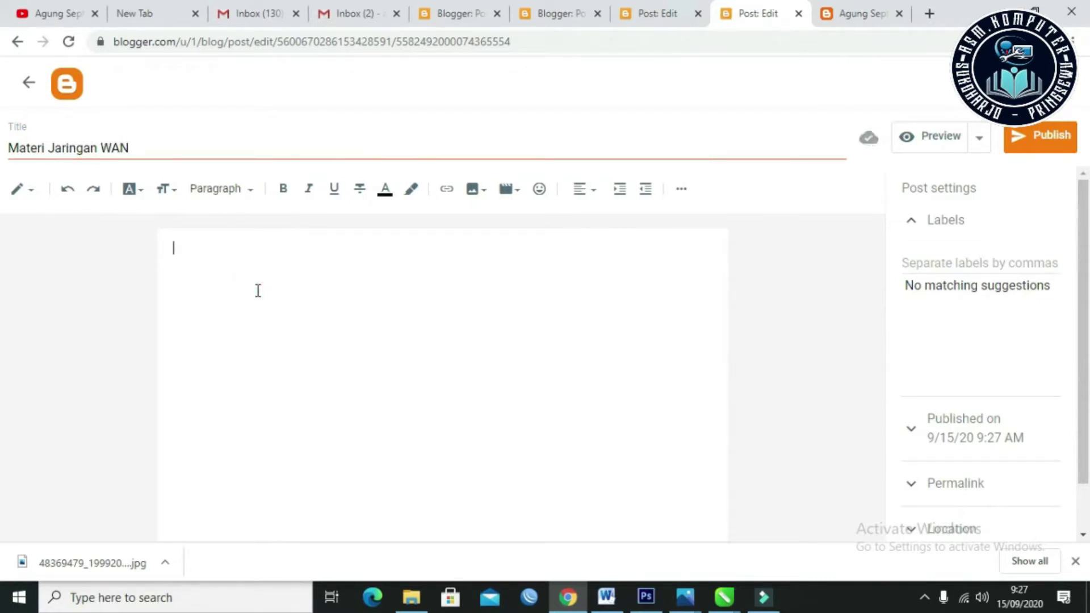
type("Pada kesempatan kali i")
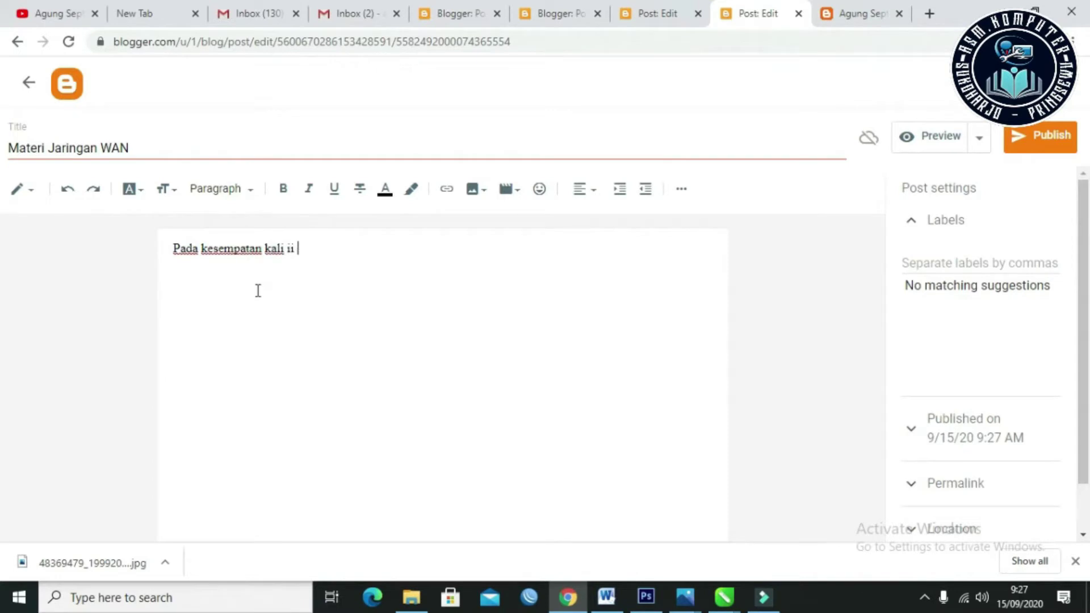
type("ni saya akan me")
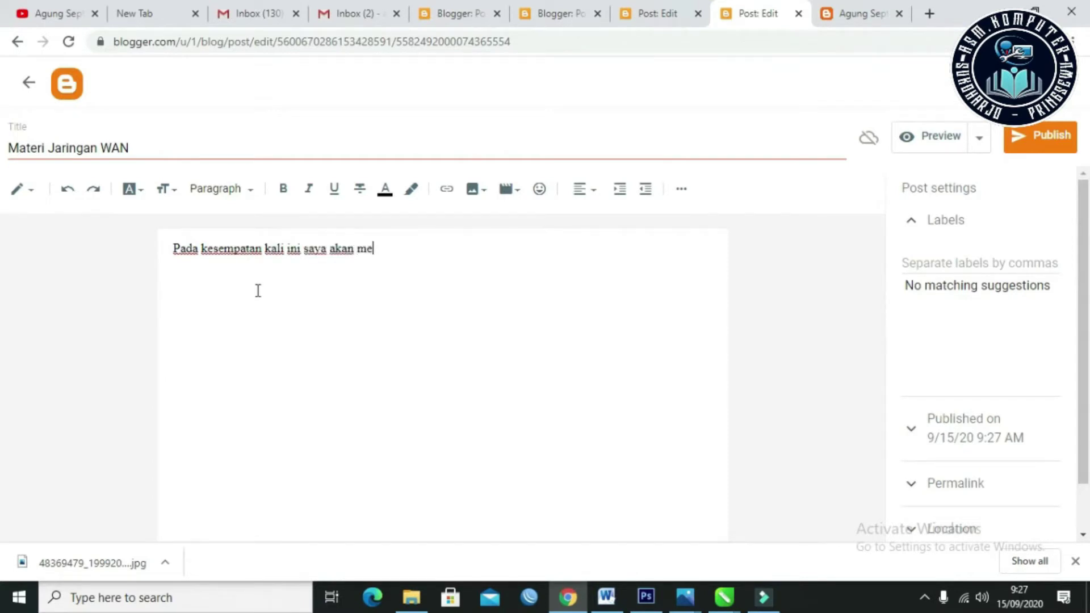
type("mberikan seb")
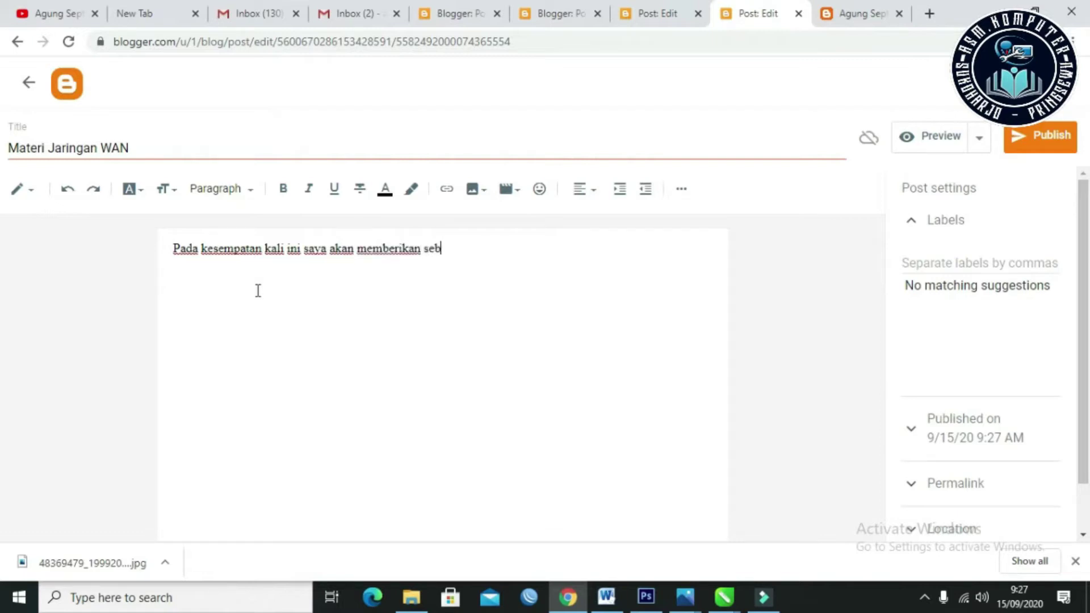
type("uah materi yaitu materi jaringan WAN. WAN")
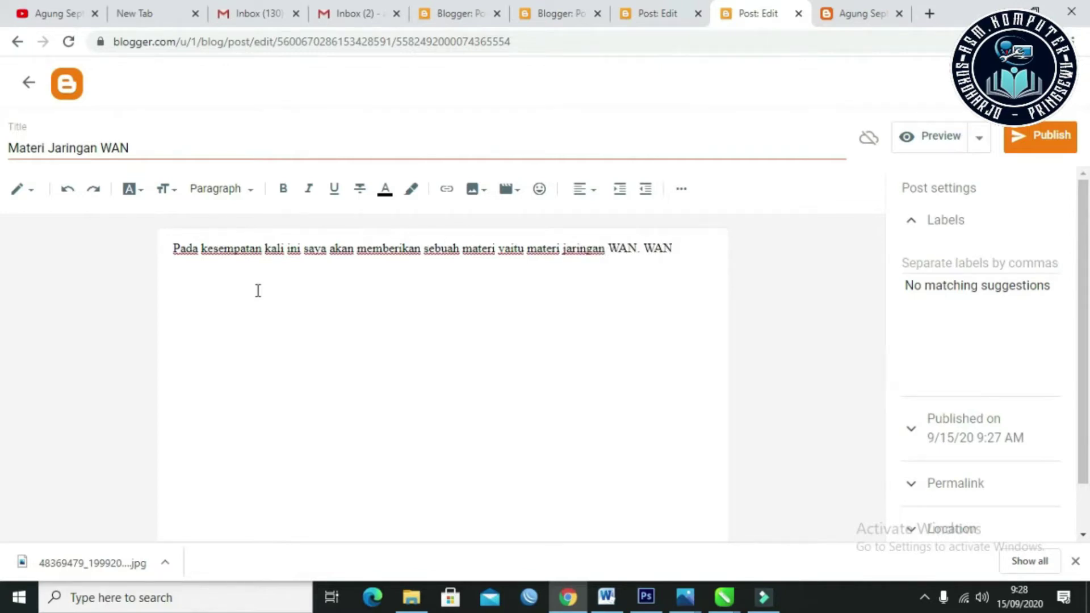
Step: Continue the paragraph with "WAN atau biasa disebut dengan Wide Area Network adalah ruang lingkup jaringan internet yang sangat luas."
type(" atau biasa disebut dengan Wide Are")
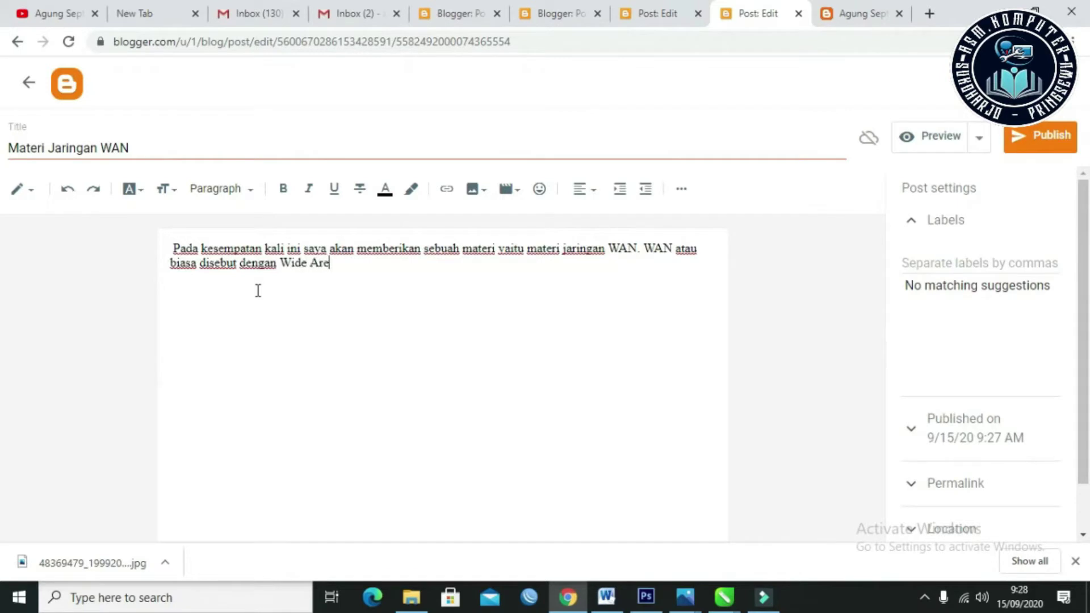
type("a Network adalah ru")
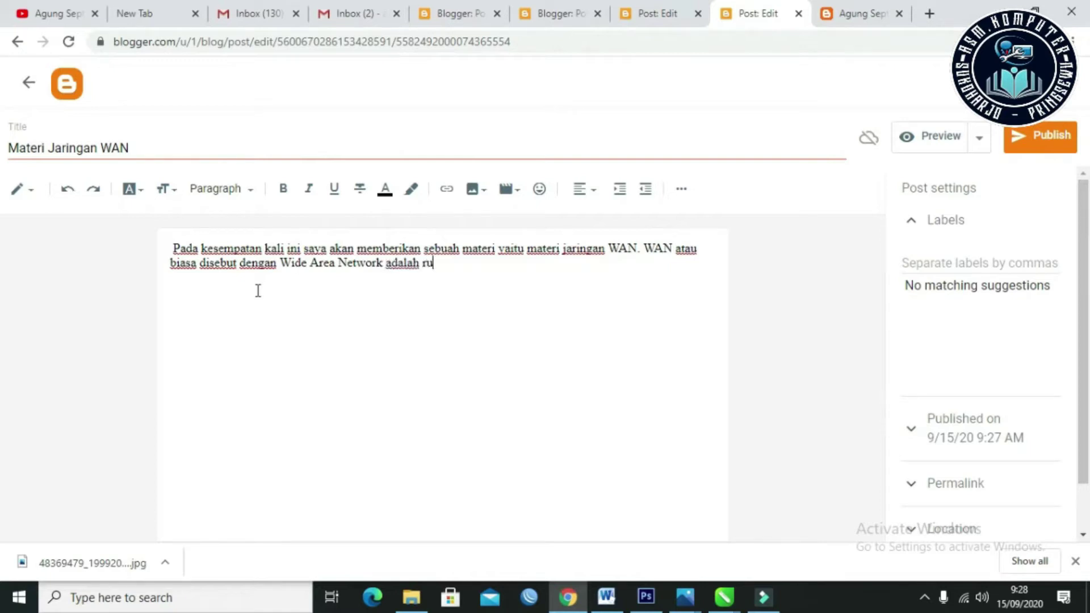
type("ang lingkup jaringan")
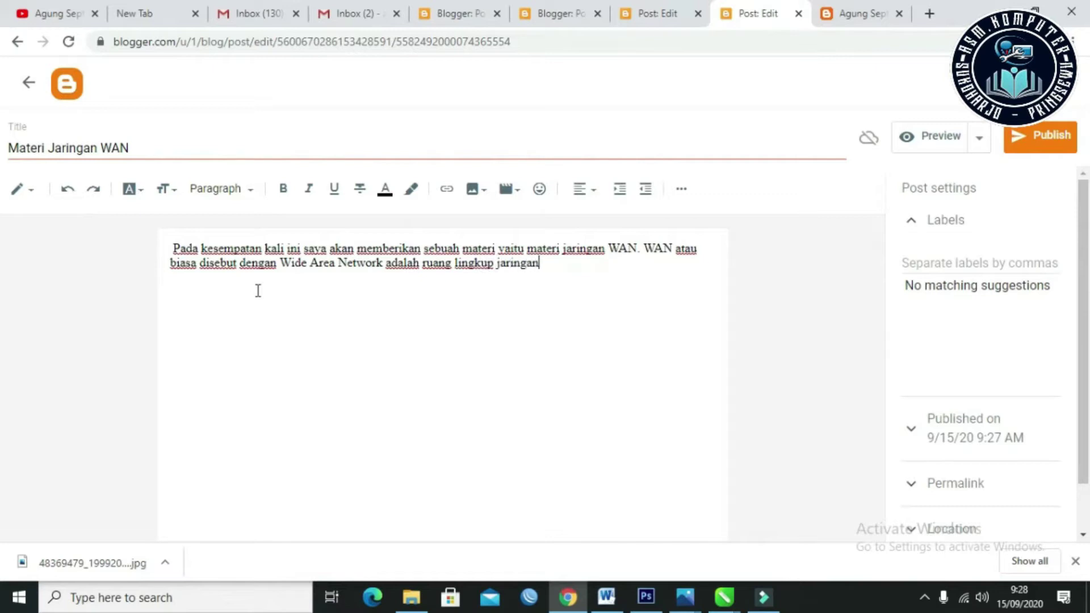
type(" internet yang sangat luy")
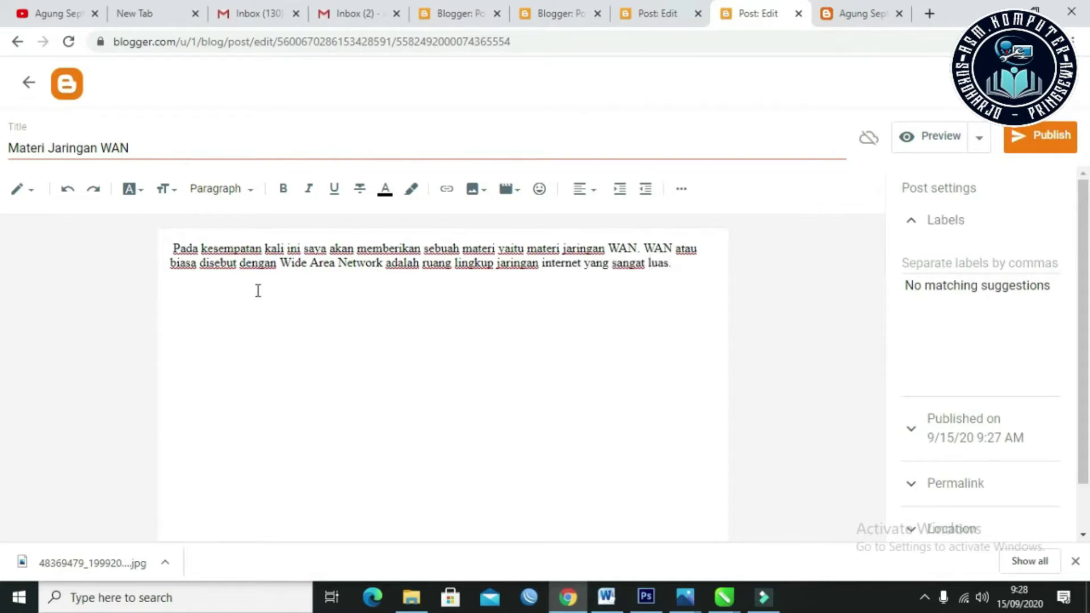
Step: Upload the photo of two men shaking hands from the Documents folder and insert it below the paragraph
key("Return")
left_click(481, 194)
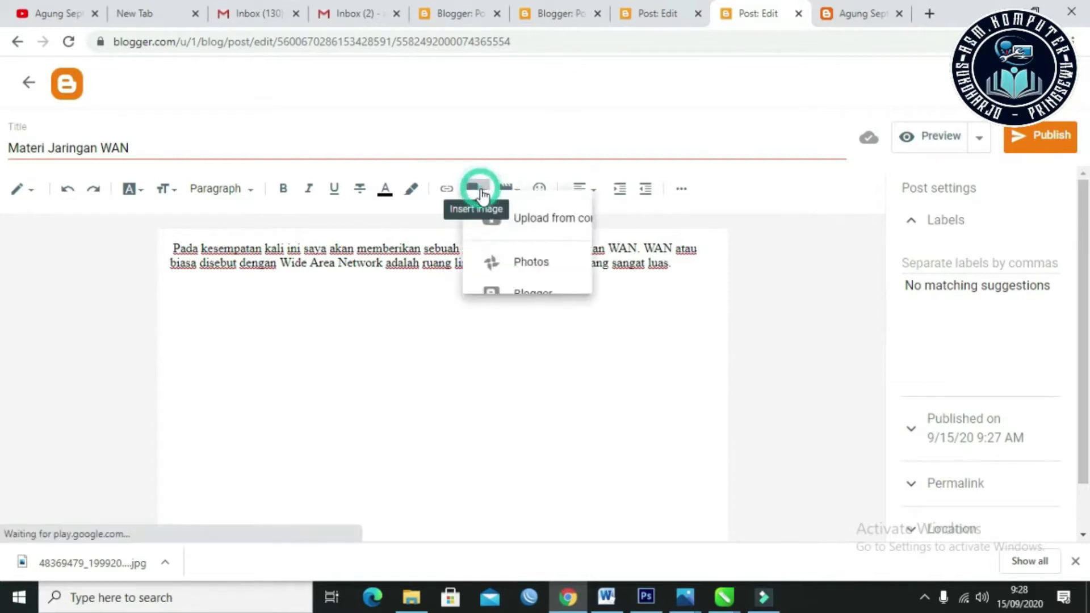
left_click(532, 230)
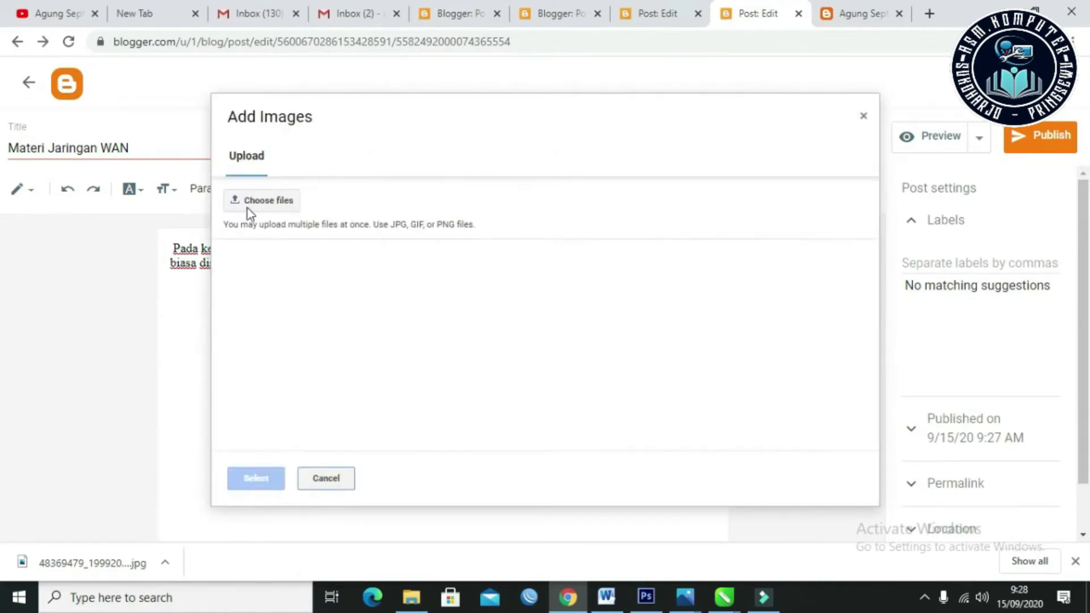
left_click(251, 203)
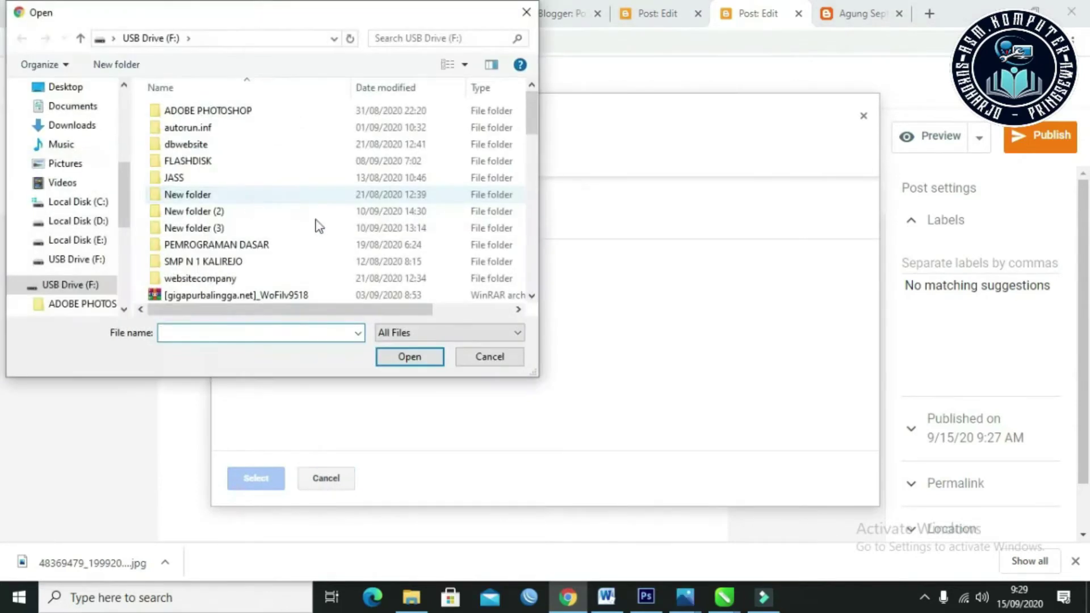
left_click(55, 127)
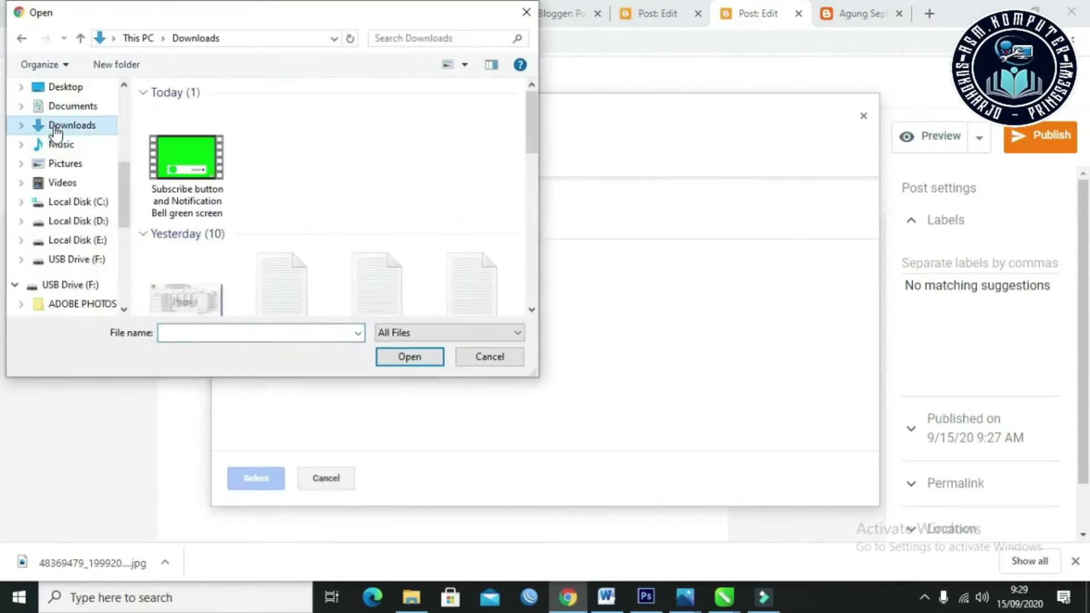
left_click_drag(529, 106, 506, 282)
left_click_drag(128, 195, 120, 116)
left_click(73, 138)
left_click(75, 163)
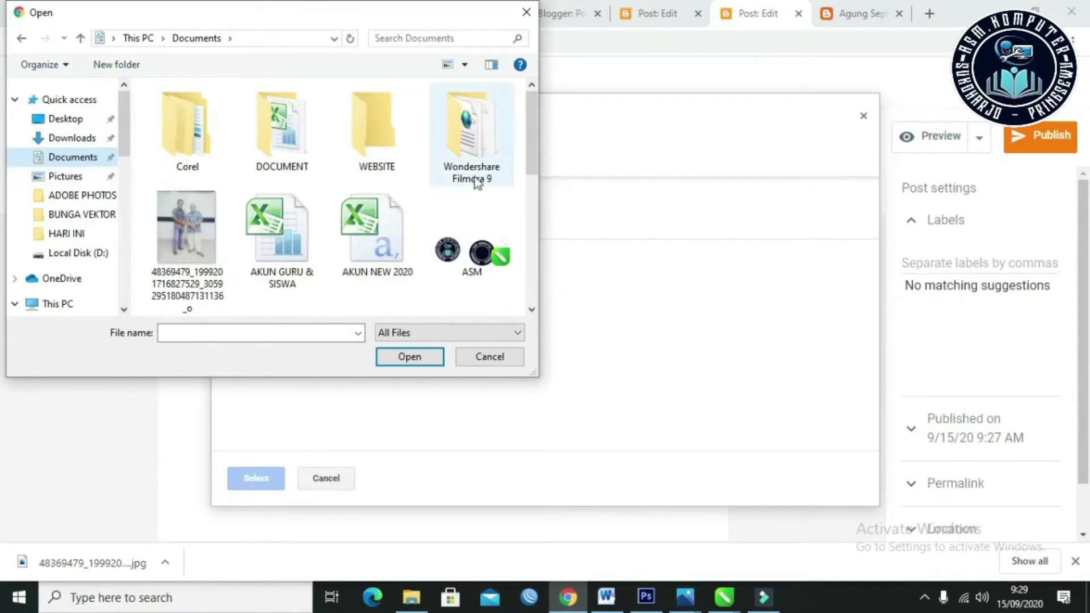
double_click(200, 228)
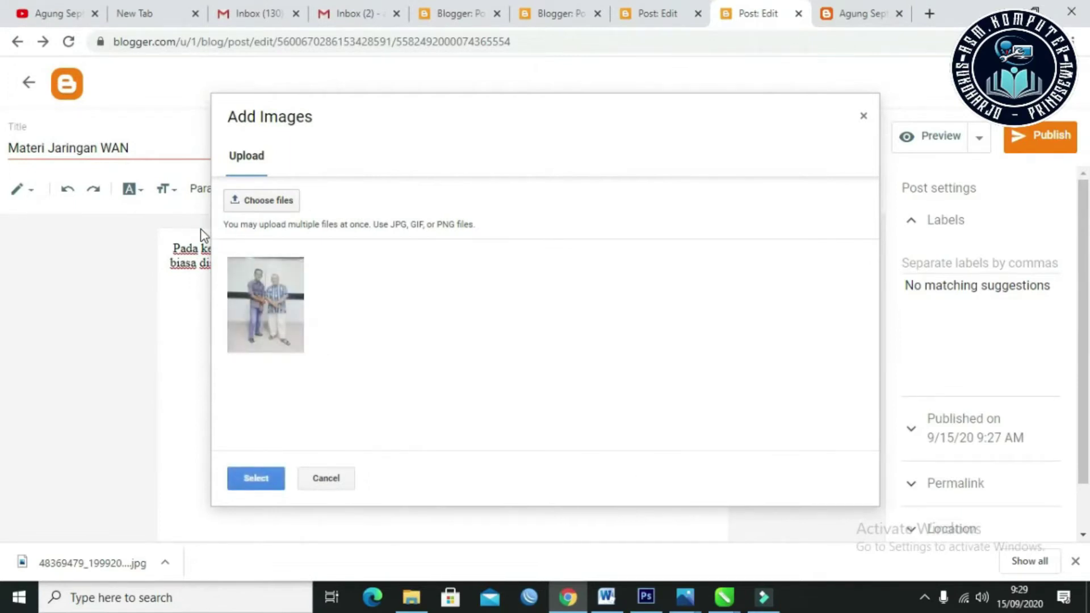
left_click(256, 479)
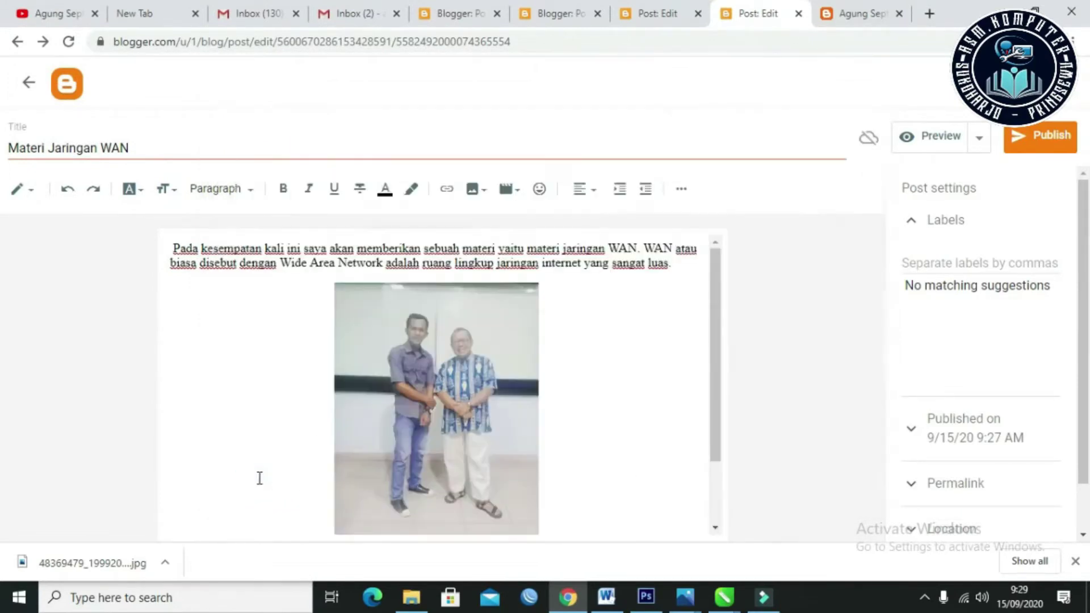
type("Pada kesempatan kali ini saya akan memberikan sebuah materi yaitu materi jaringan WAN. WAN atau biasa disebut dengan Wide Area Network adalah ruang lingkup jaringan internet yang sangat luas.")
left_click(423, 357)
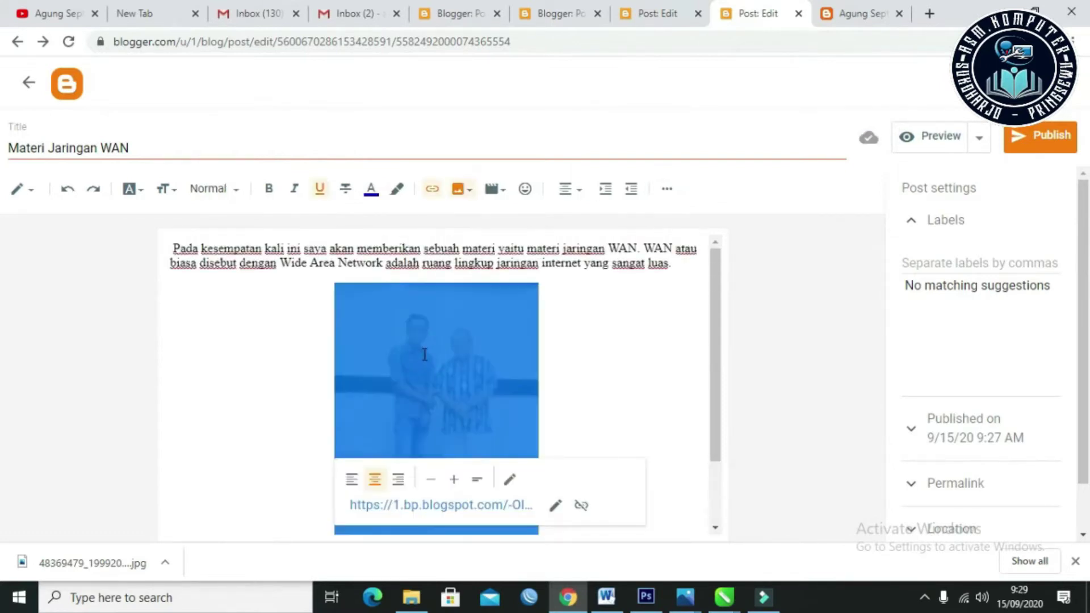
scroll(437, 351, "down", 1)
left_click(562, 336)
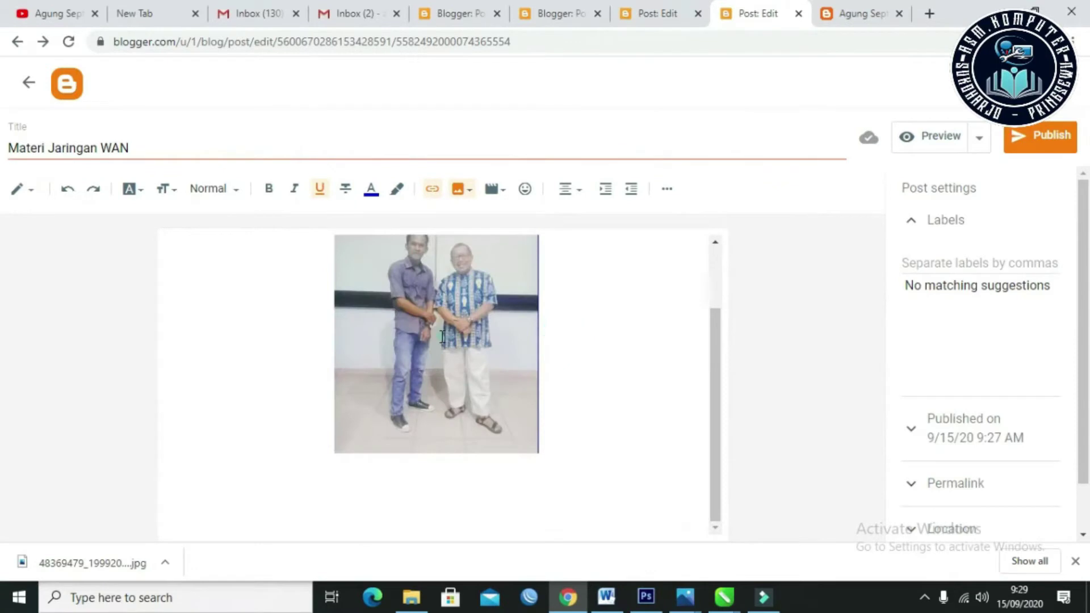
left_click(443, 337)
left_click(560, 344)
scroll(461, 364, "up", 1)
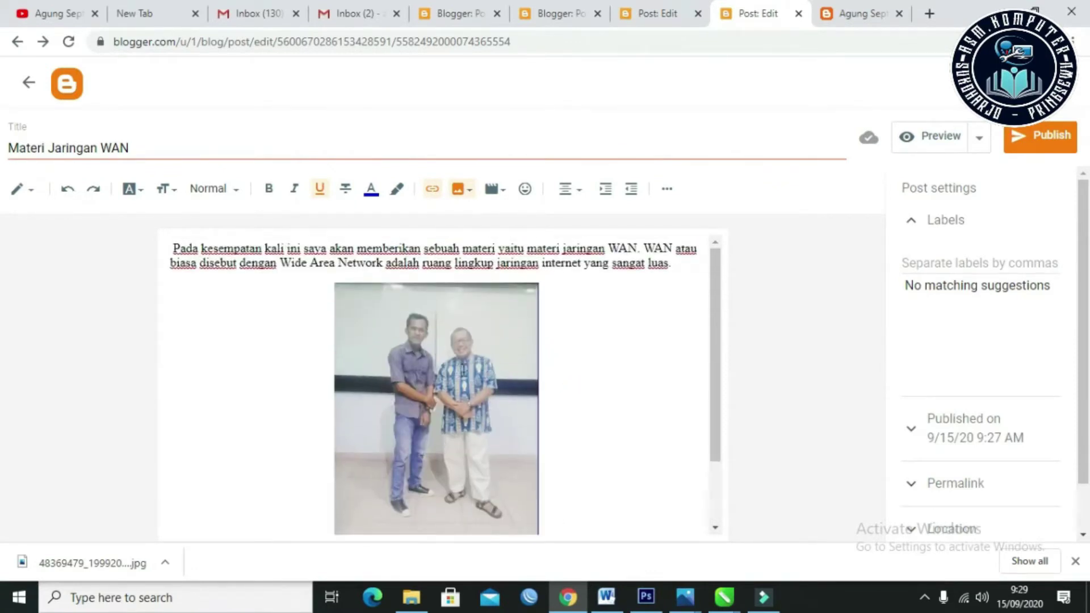
left_click(508, 360)
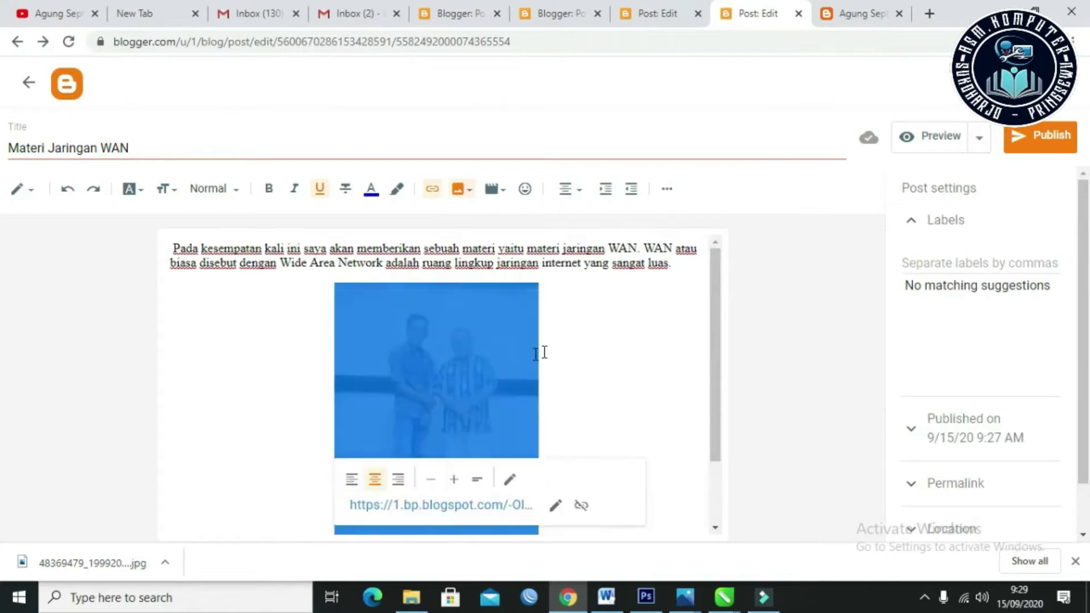
left_click(563, 343)
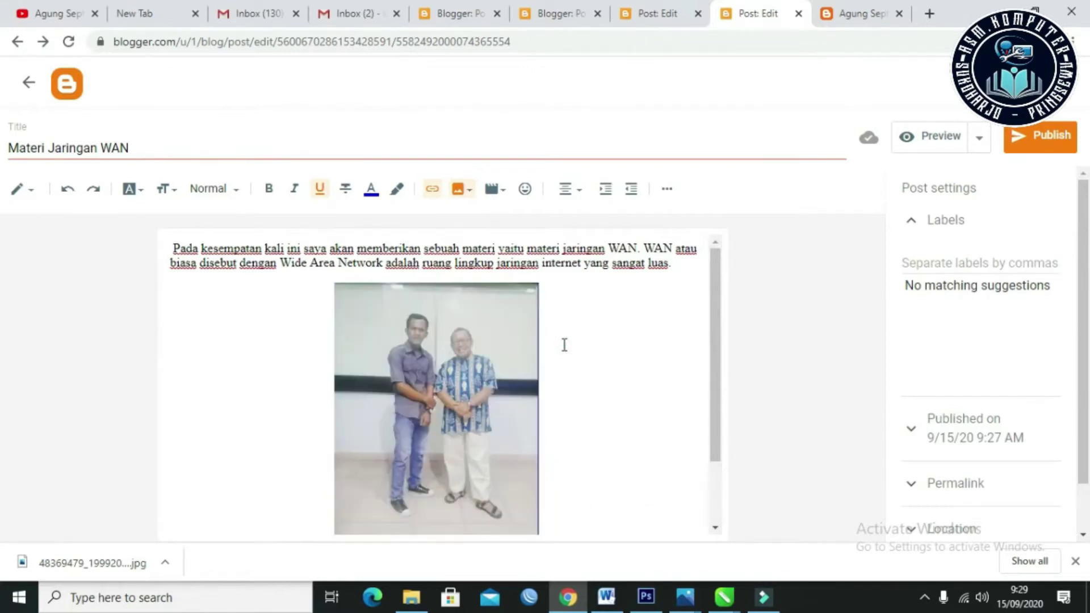
Step: Align the inserted photo to the left in the post body
scroll(536, 345, "down", 1)
left_click(491, 341)
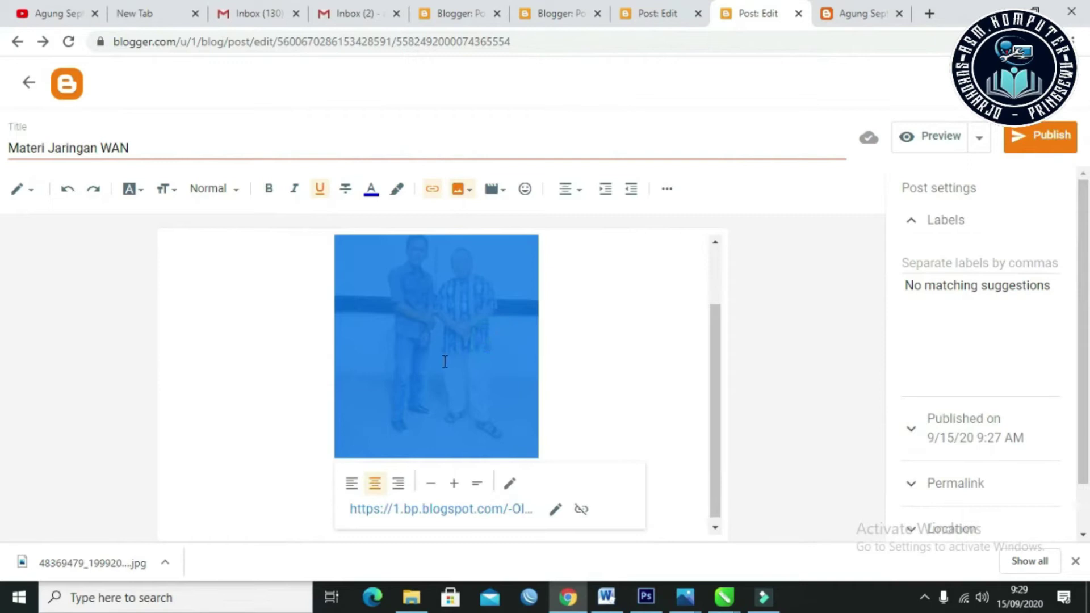
scroll(175, 262, "up", 1)
scroll(176, 263, "down", 1)
left_click(352, 483)
left_click(282, 443)
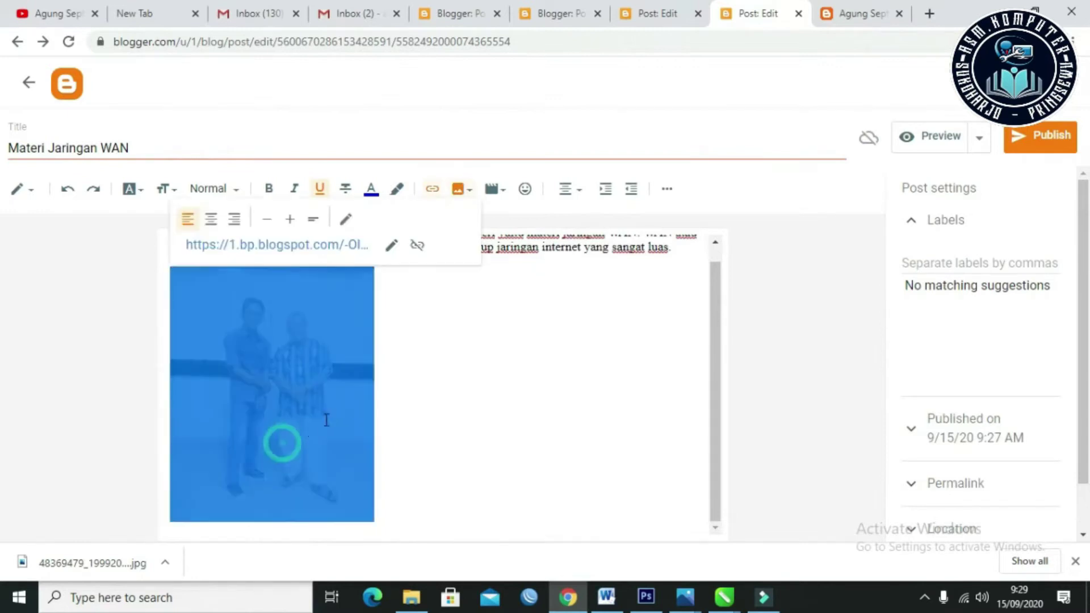
left_click(449, 407)
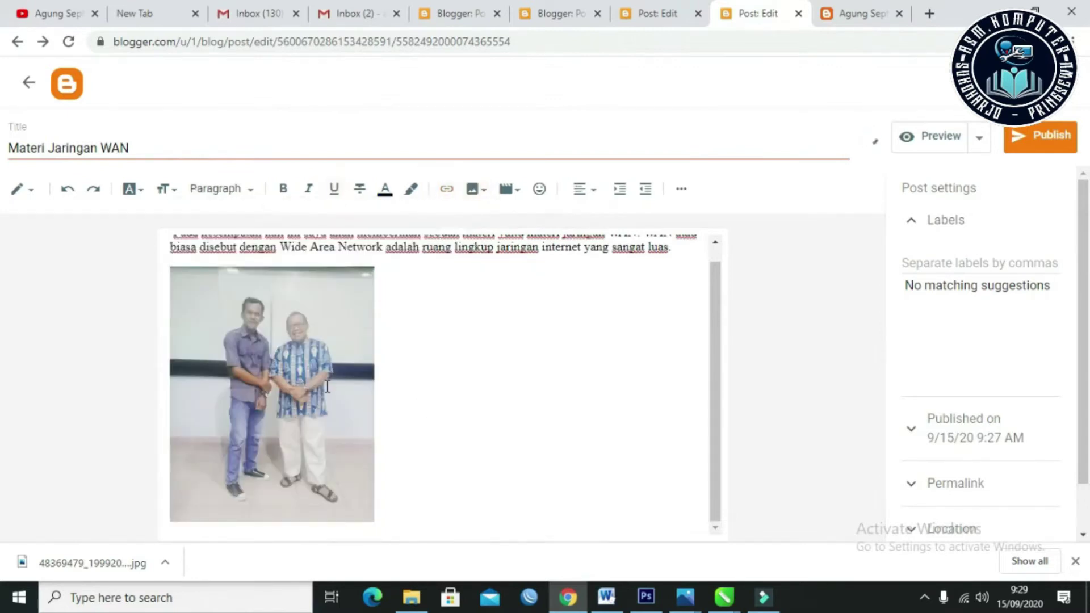
left_click(327, 385)
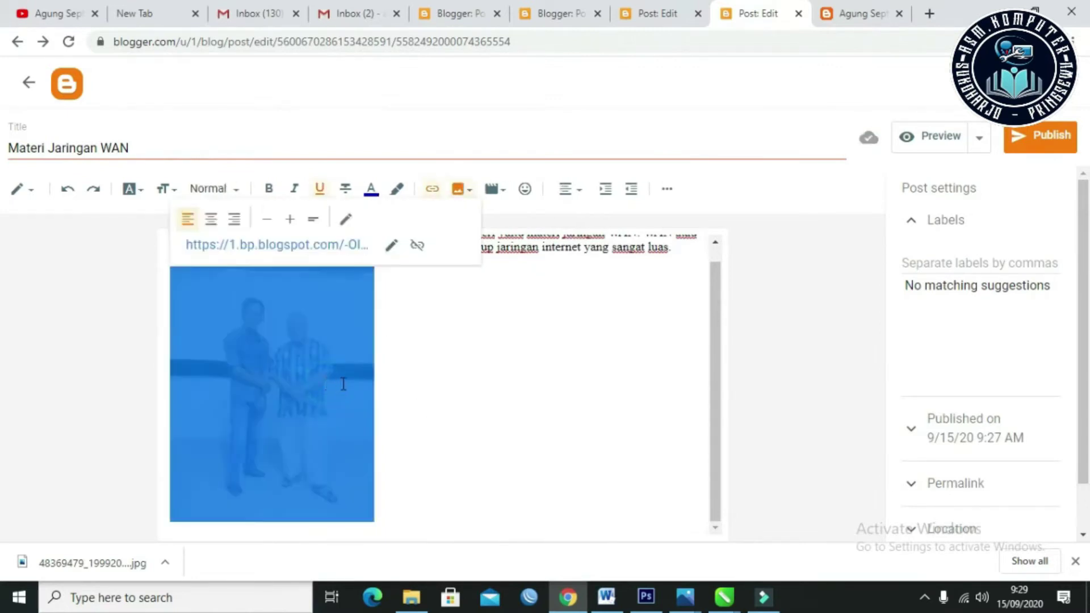
left_click(431, 328)
scroll(539, 362, "up", 1)
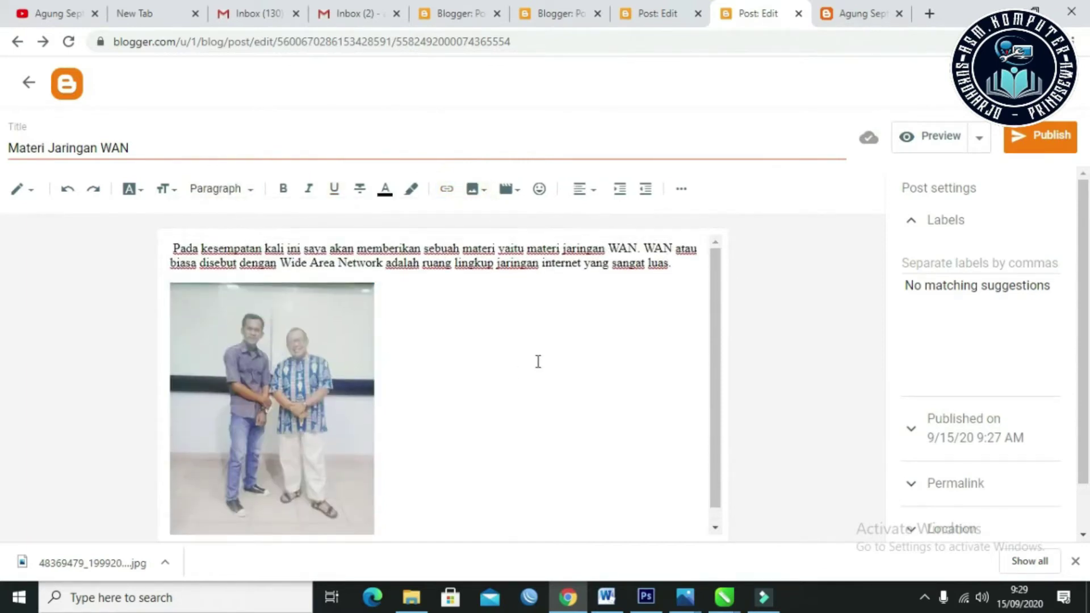
left_click(273, 362)
left_click(409, 368)
left_click(281, 357)
scroll(398, 381, "down", 1)
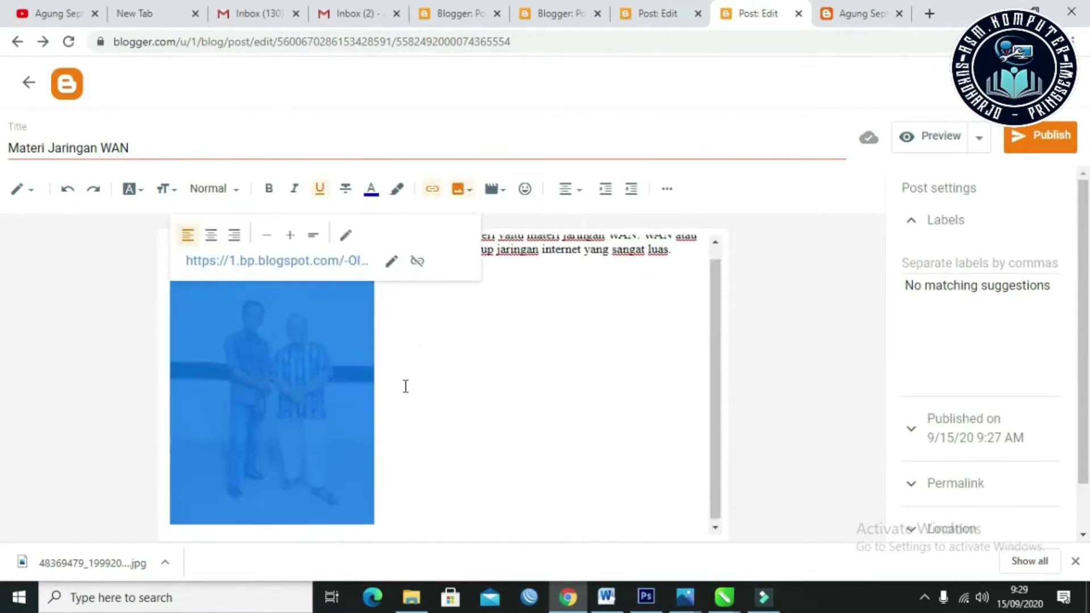
Step: Add the closing line "Sekian materi ini saya akhiri wassalamualaikum wr wb" on a new line below the photo
left_click(411, 475)
left_click(396, 490)
left_click(392, 505)
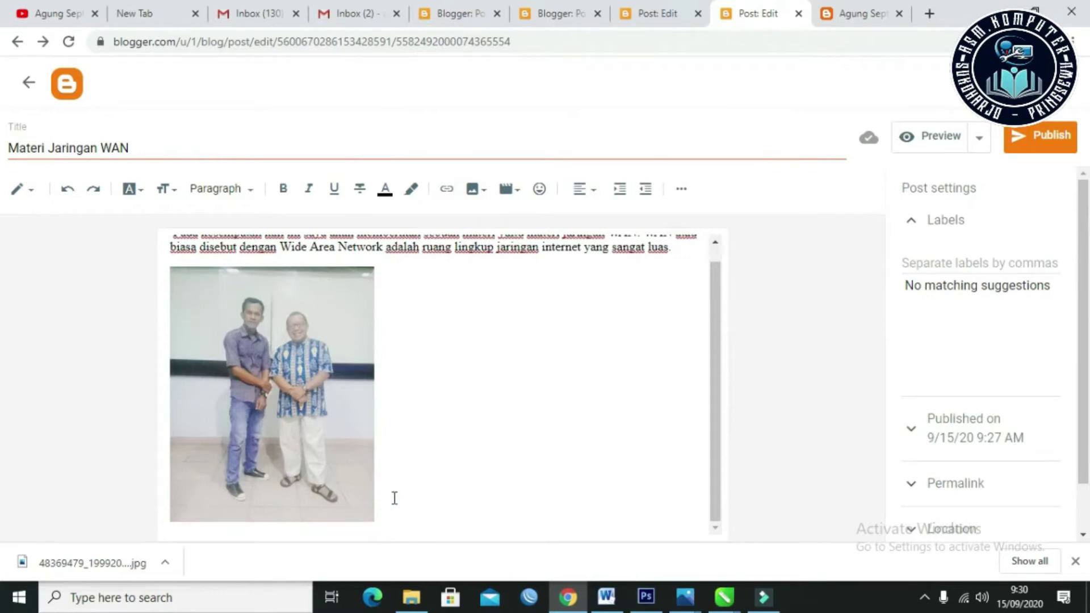
left_click(394, 503)
key("Return")
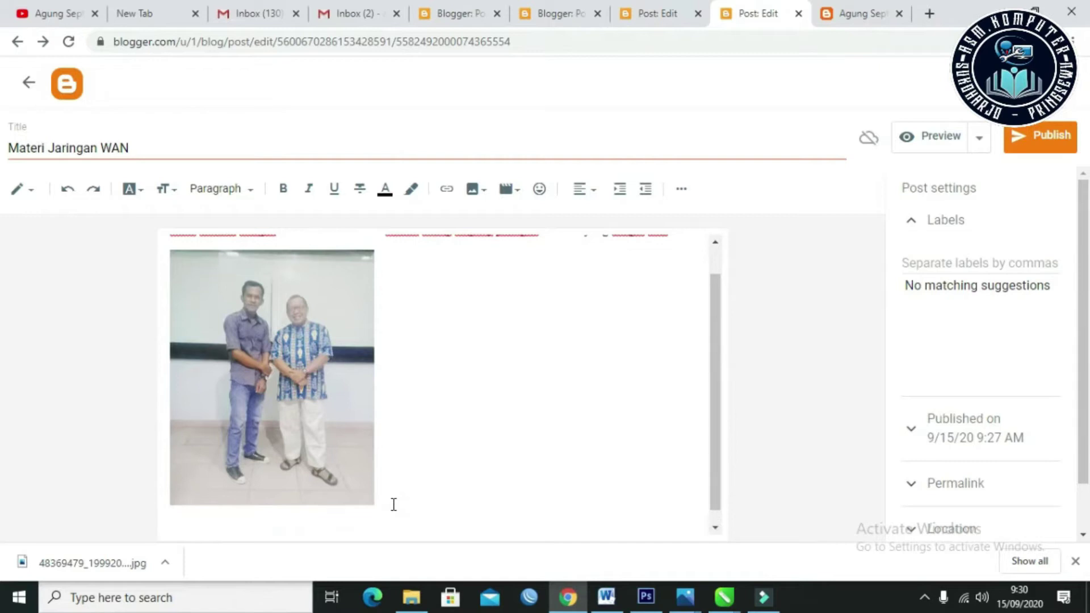
type("Seki")
type("an tut")
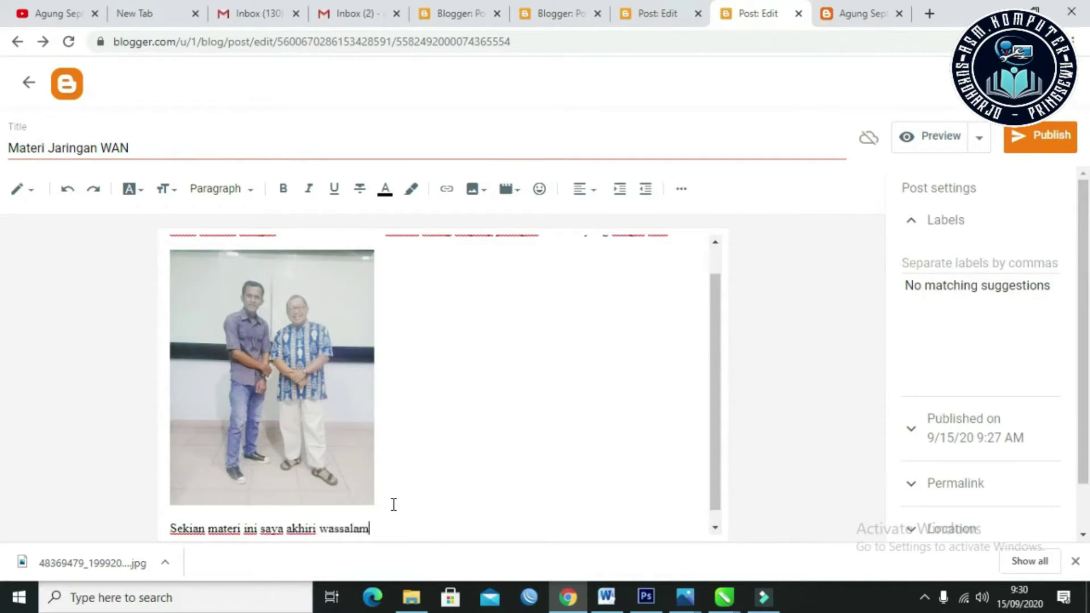
type("wr wb")
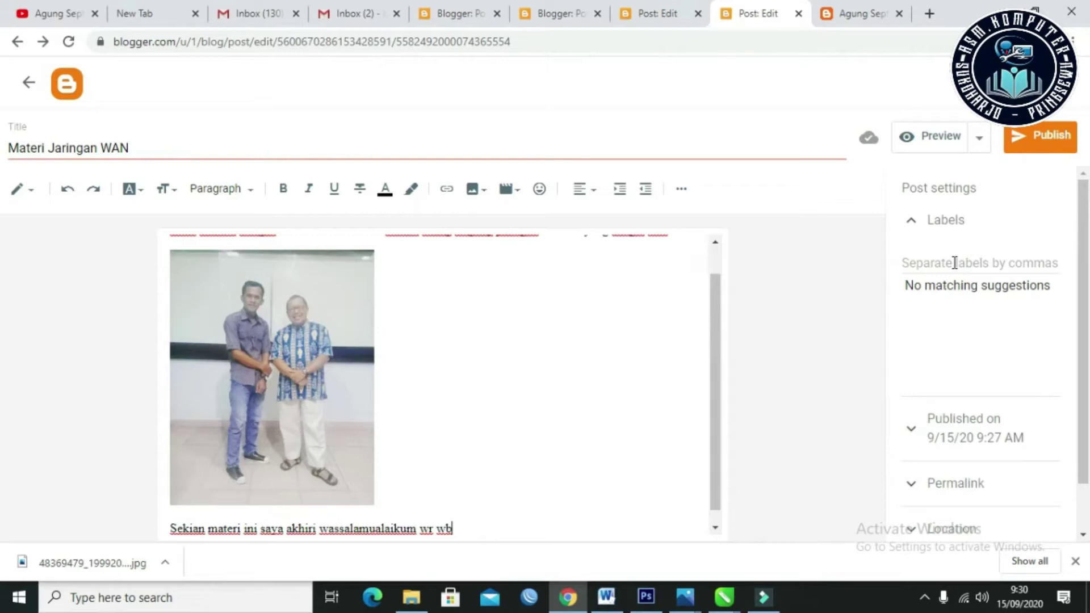
Step: Set the label of the "Materi Jaringan WAN" post to "WAN" in the post settings
left_click(911, 221)
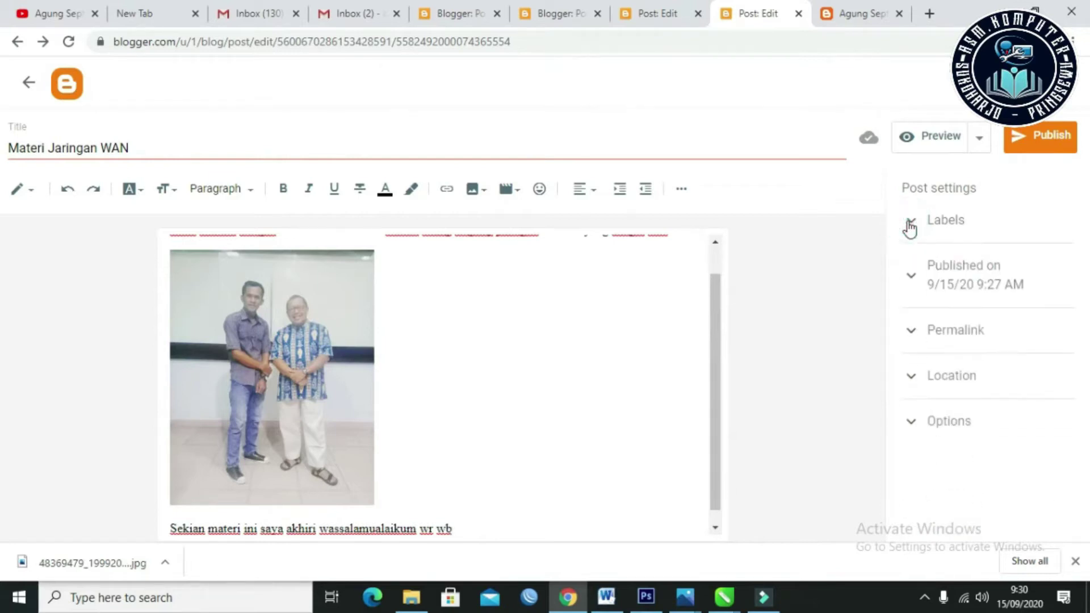
left_click(909, 224)
left_click(938, 261)
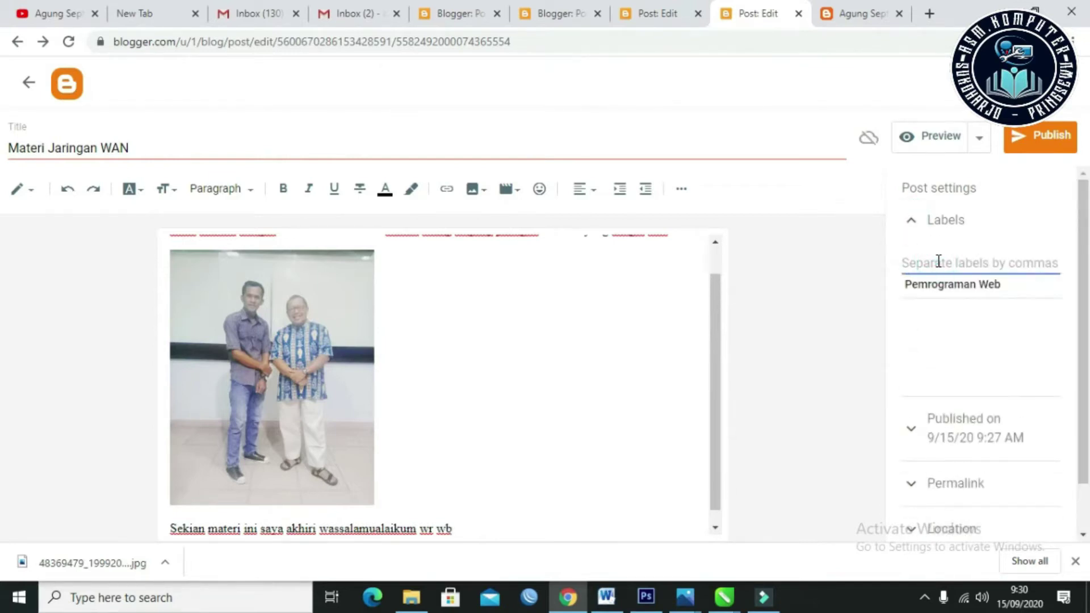
left_click(946, 287)
left_click_drag(1019, 265, 872, 275)
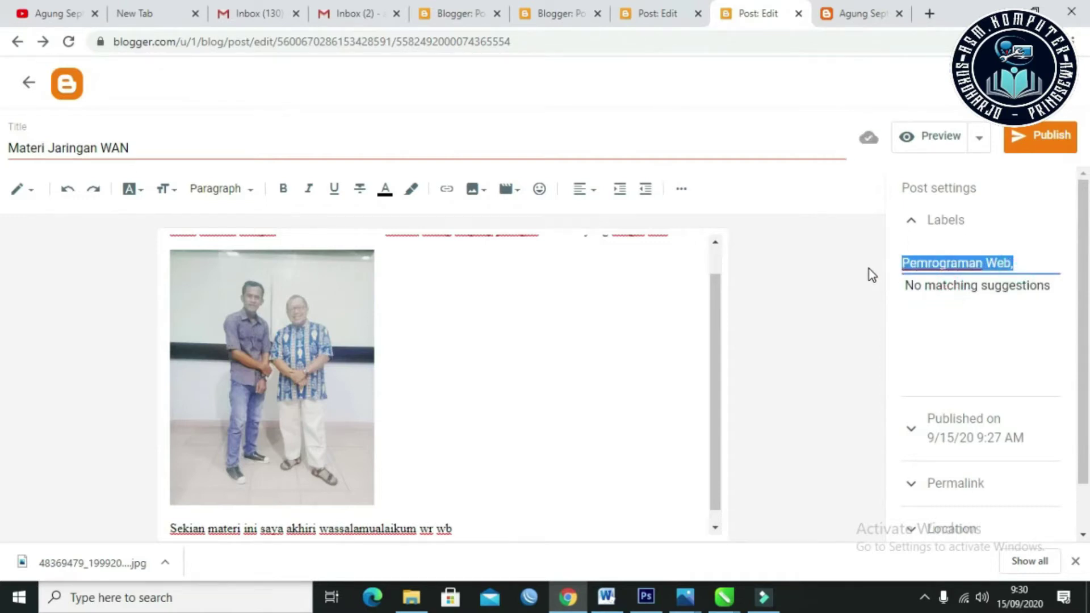
type("WAN")
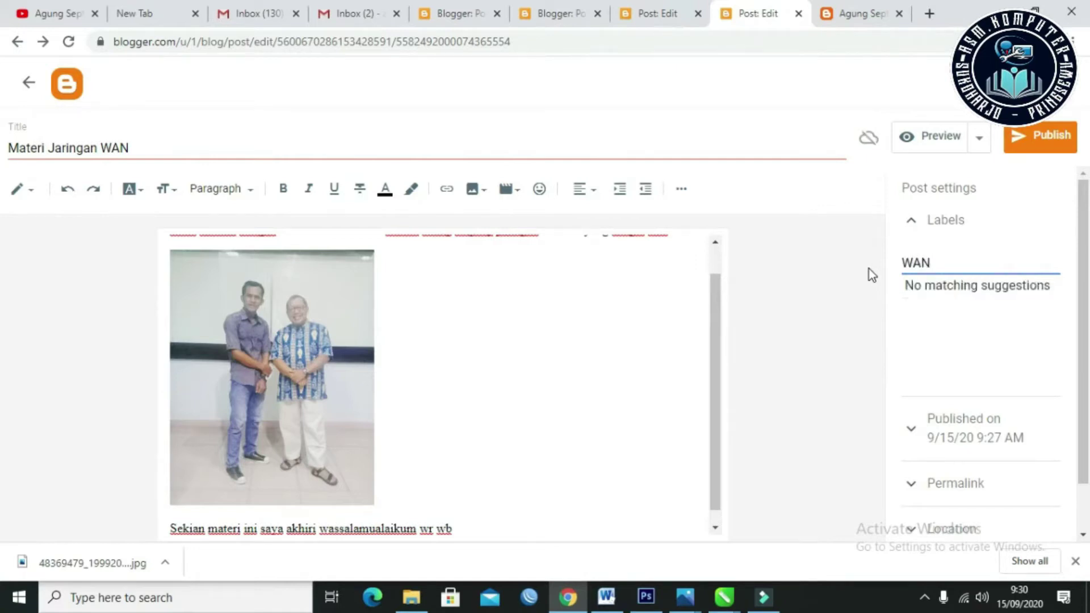
Step: Publish the "Materi Jaringan WAN" post and confirm its publication to the blog
left_click(1044, 147)
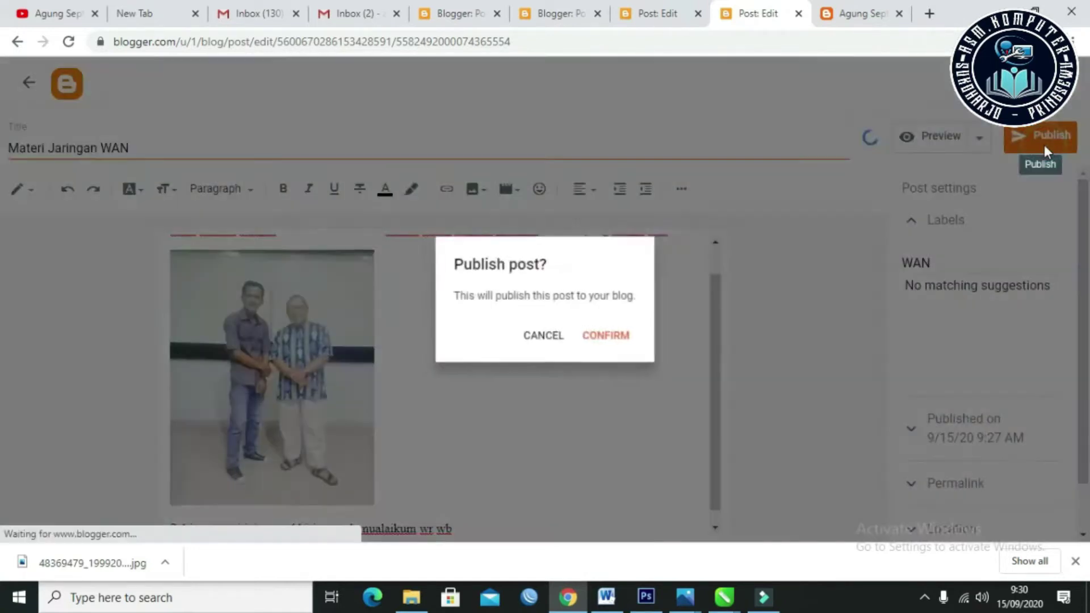
left_click(615, 344)
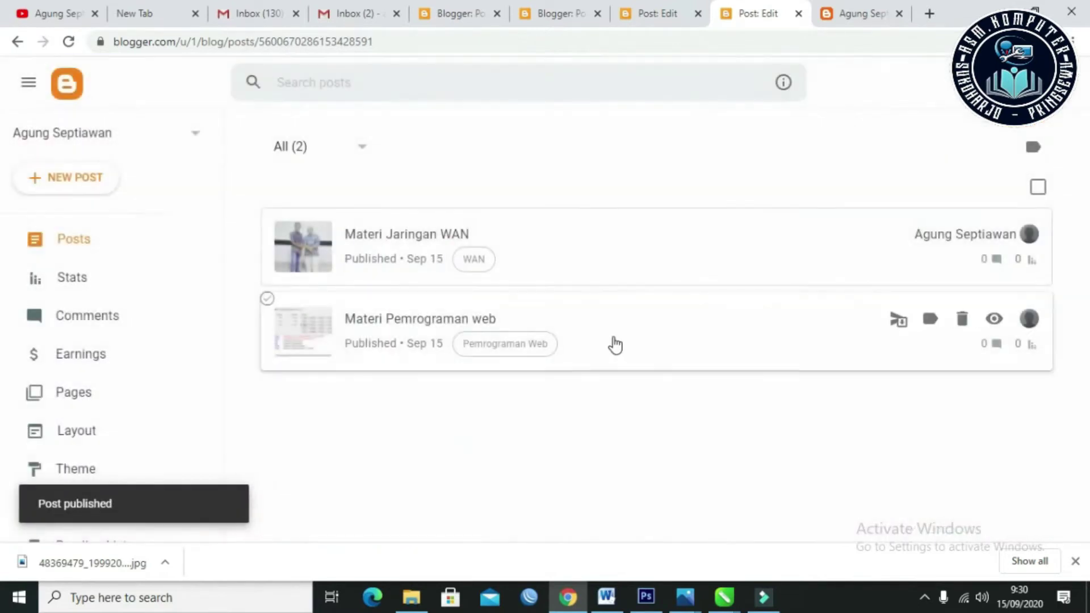
Step: Reload the public blog page and examine how the posts "Materi Jaringan WAN" and "Materi Pemrograman web" are displayed
left_click(864, 15)
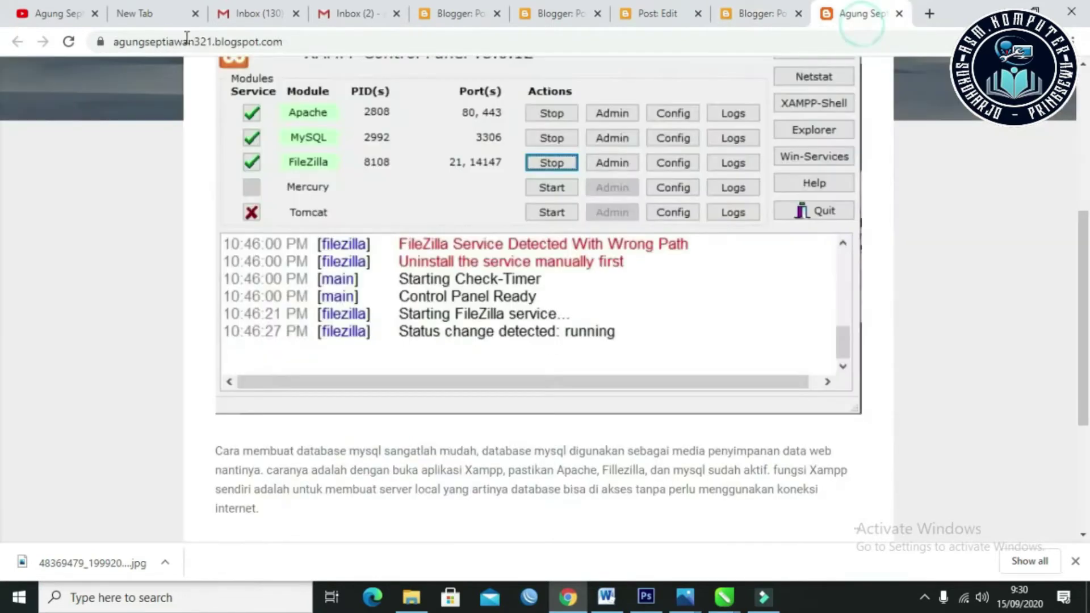
left_click(68, 41)
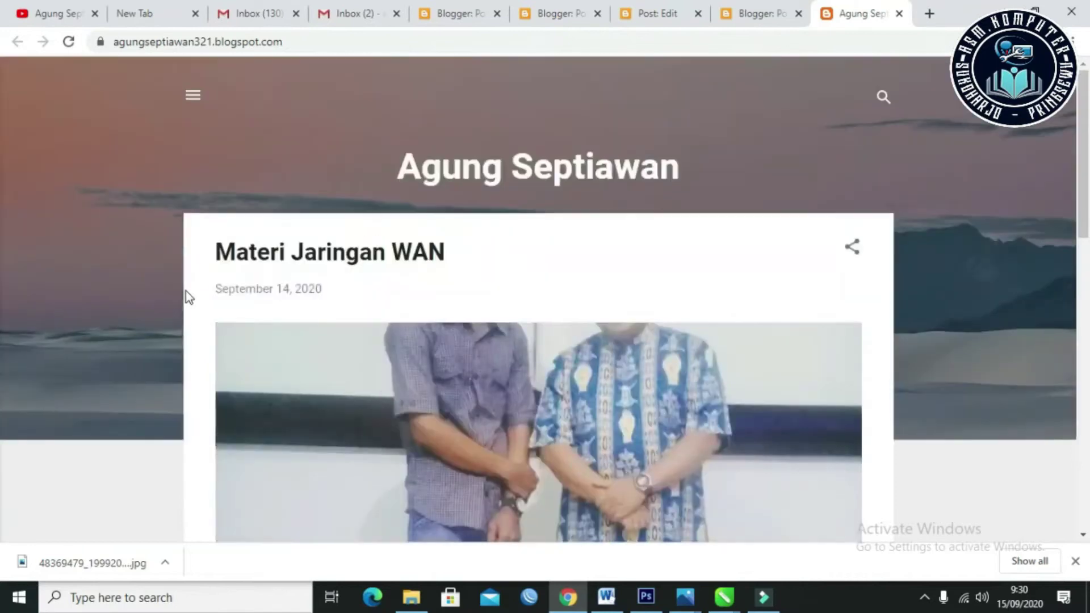
scroll(189, 297, "down", 9)
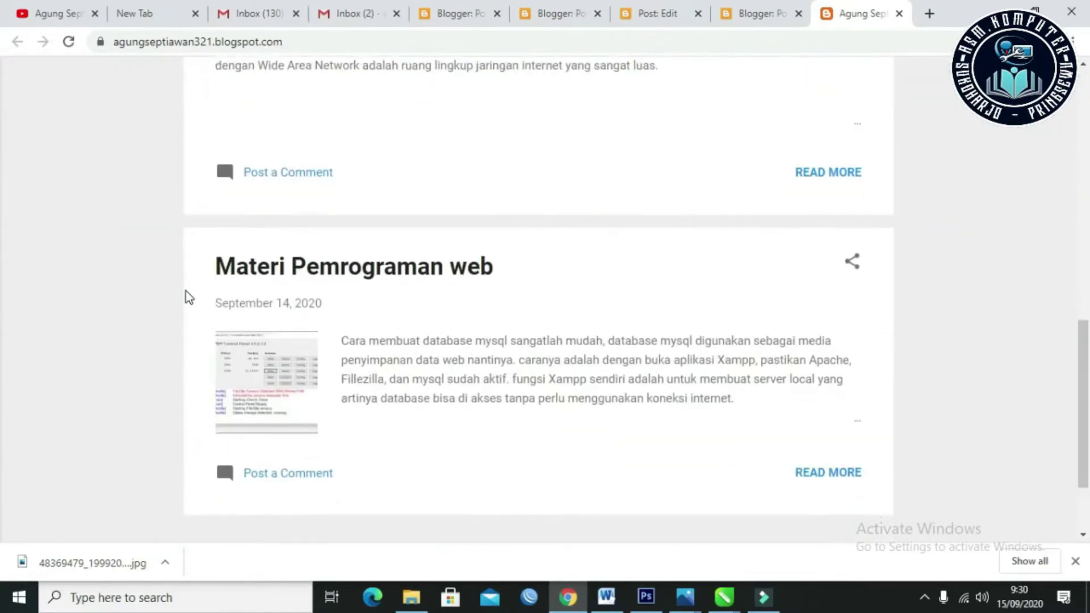
scroll(189, 297, "up", 5)
scroll(189, 296, "up", 8)
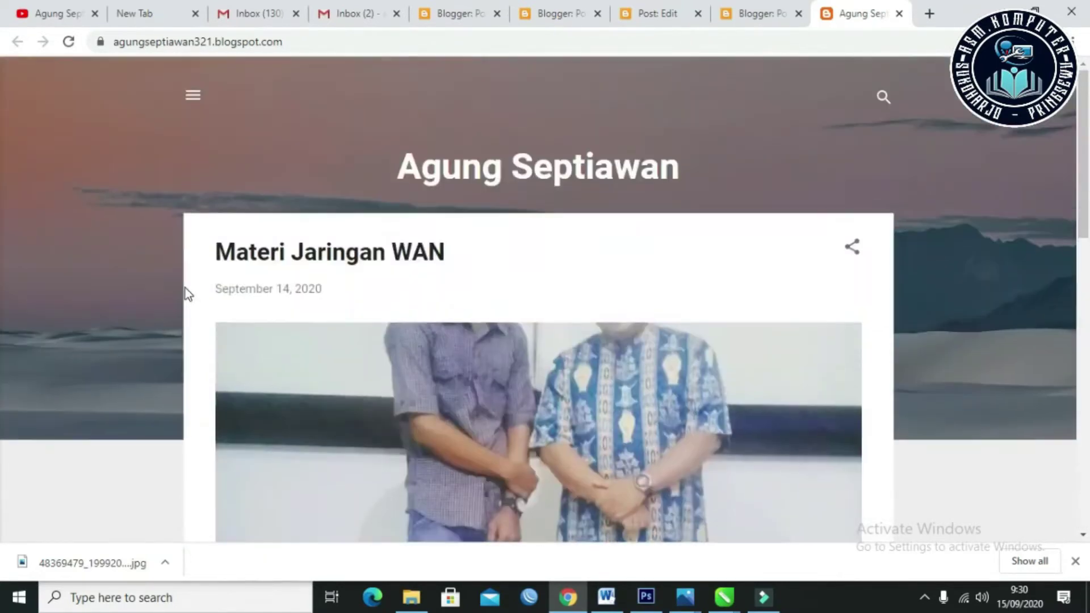
scroll(270, 165, "down", 10)
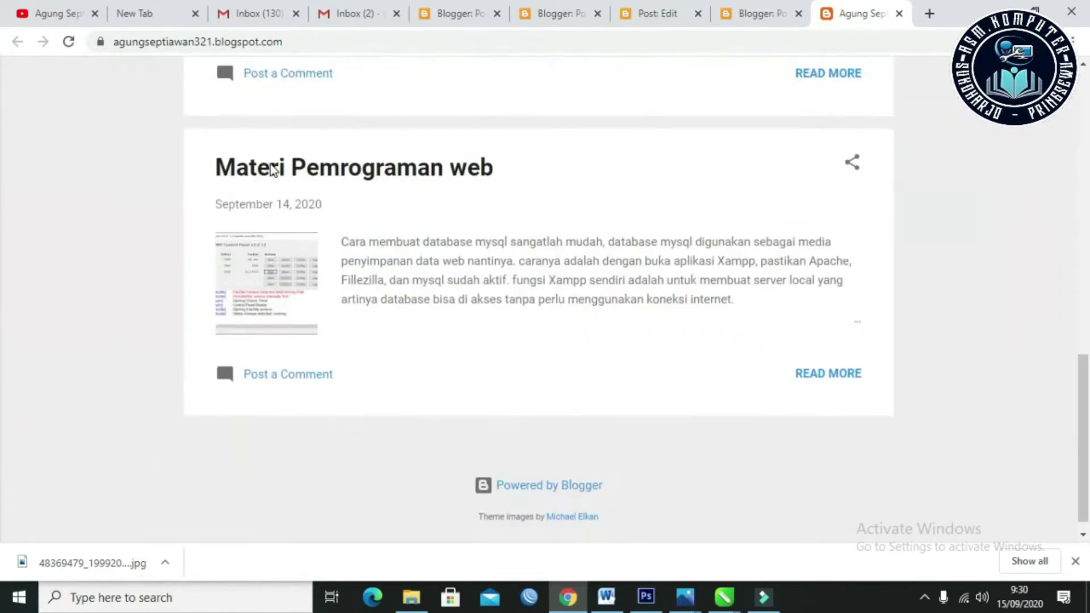
scroll(275, 176, "up", 10)
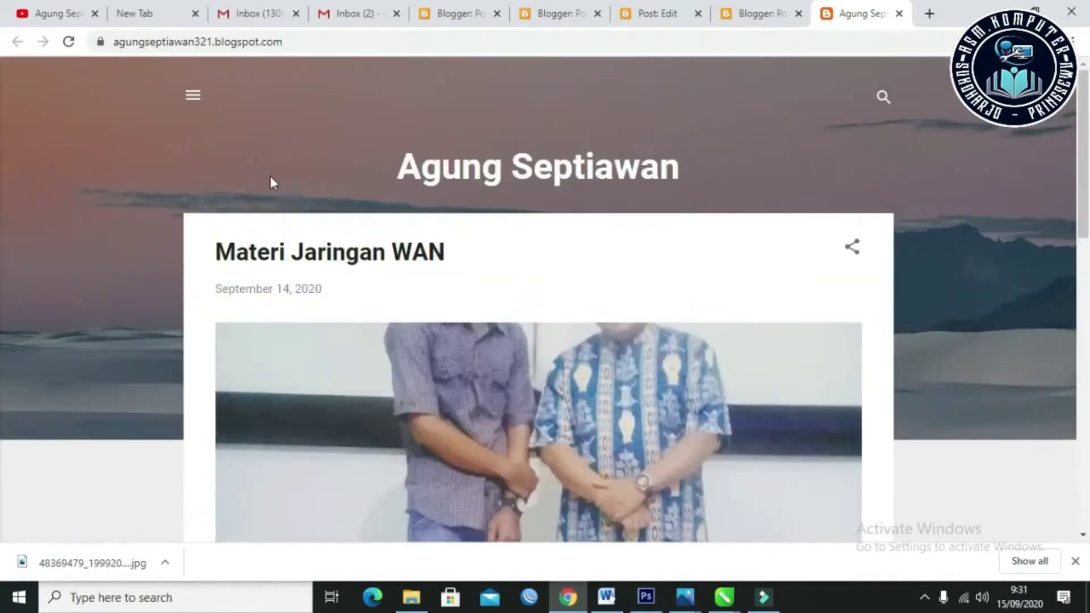
scroll(301, 193, "down", 10)
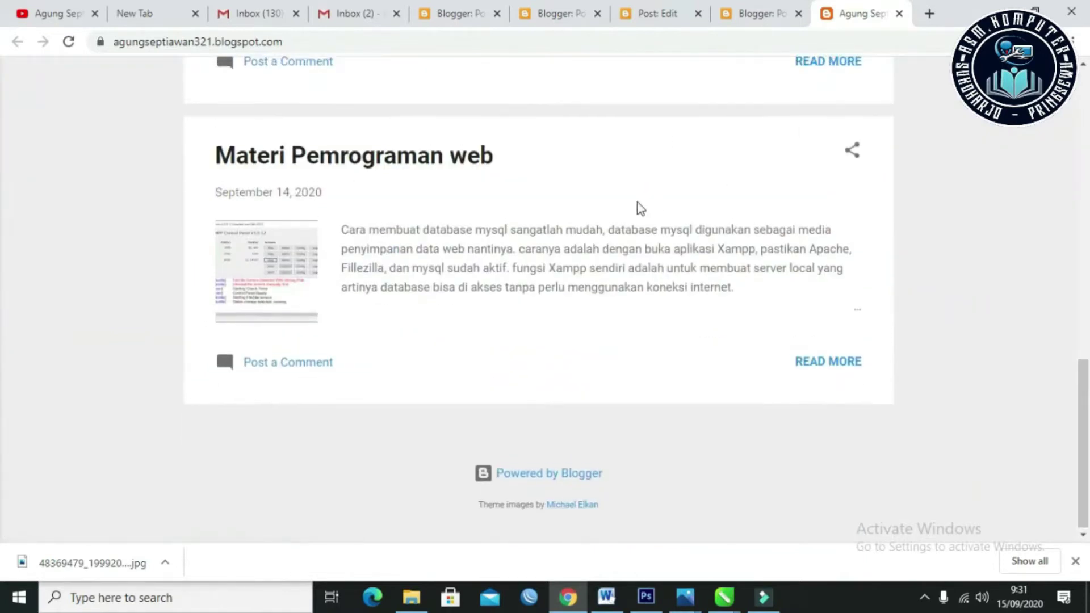
scroll(636, 202, "up", 10)
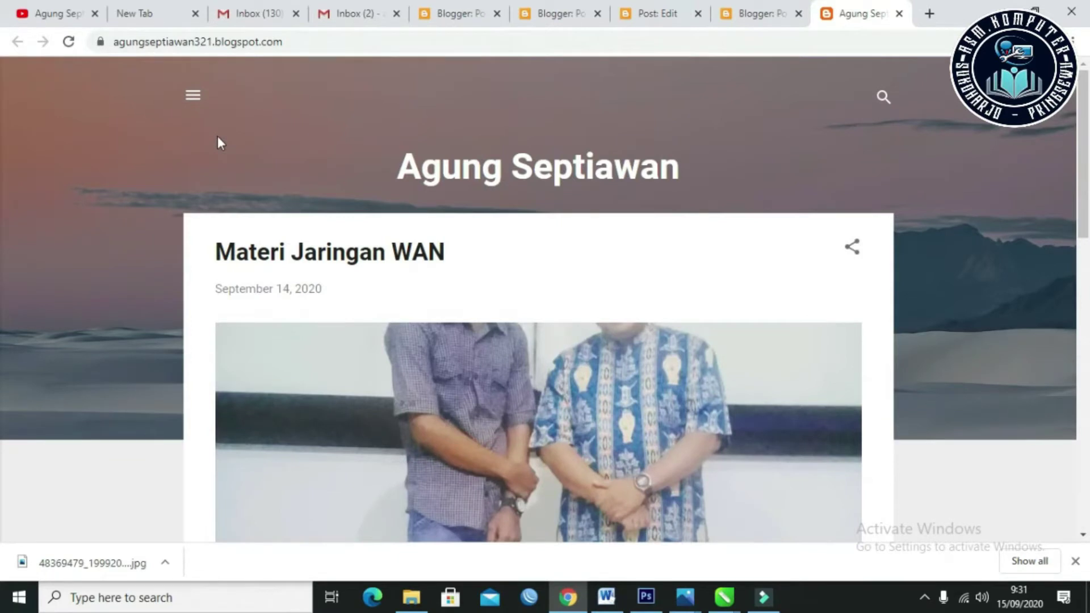
Step: Search Google in a new browser tab for "template blog seo friendly responsive gratis"
left_click(928, 14)
type("go")
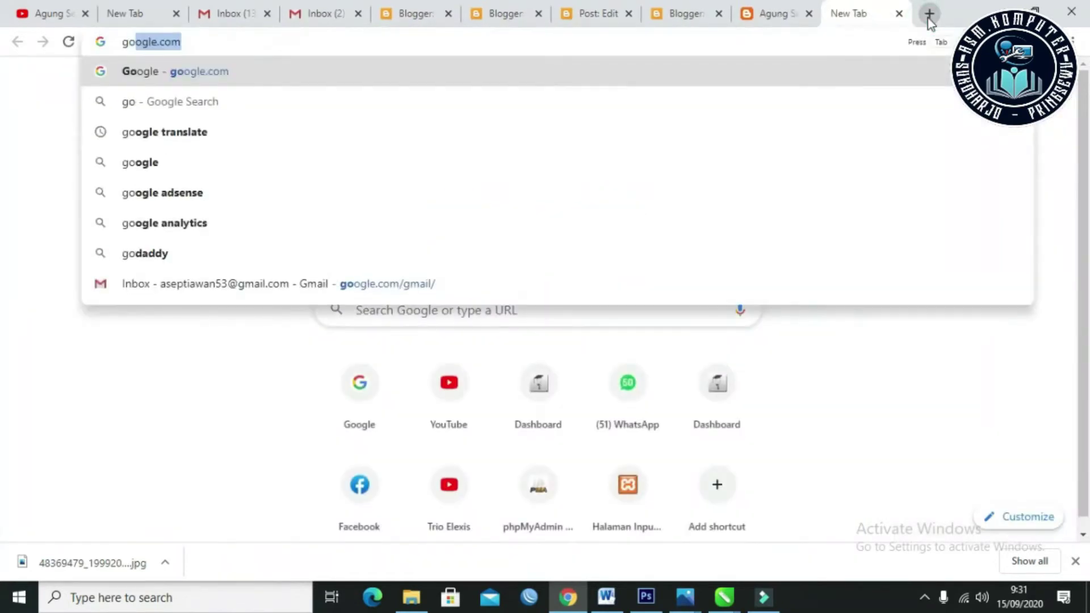
key("Return")
type("tem")
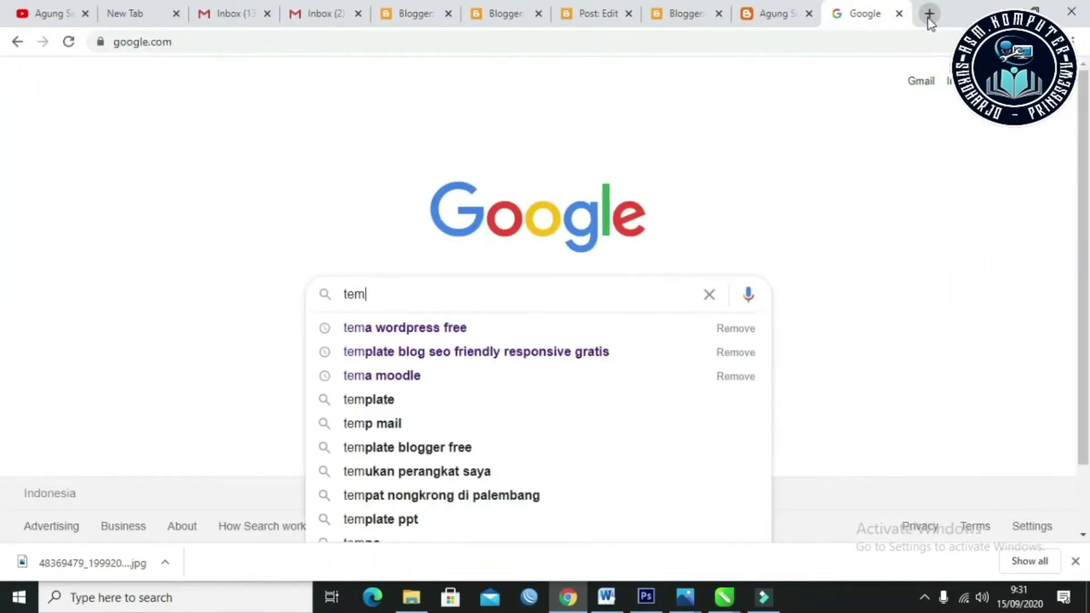
type("plate blog seo")
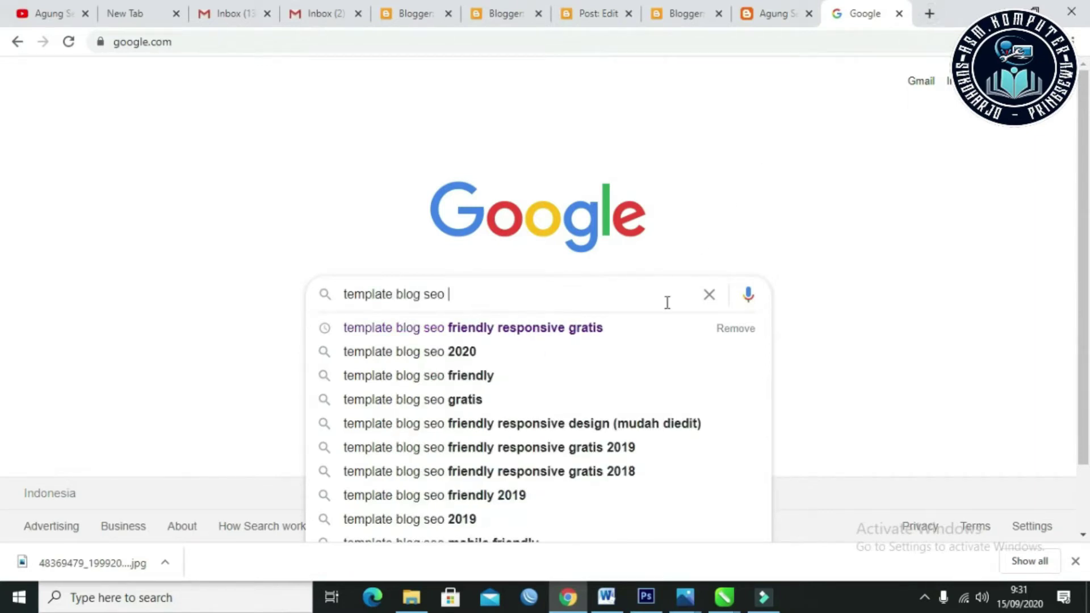
left_click(638, 335)
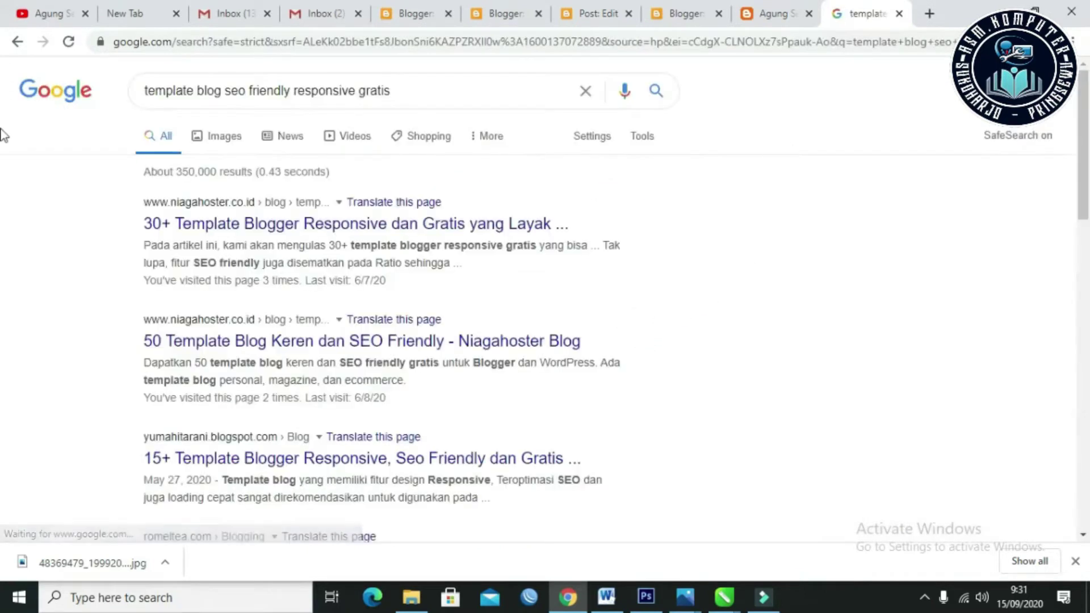
Step: Open the romeltea.com result "Koleksi Template Blog SEO Friendly - Tercepat Terbaik" in a new tab and switch to it
scroll(59, 263, "down", 1)
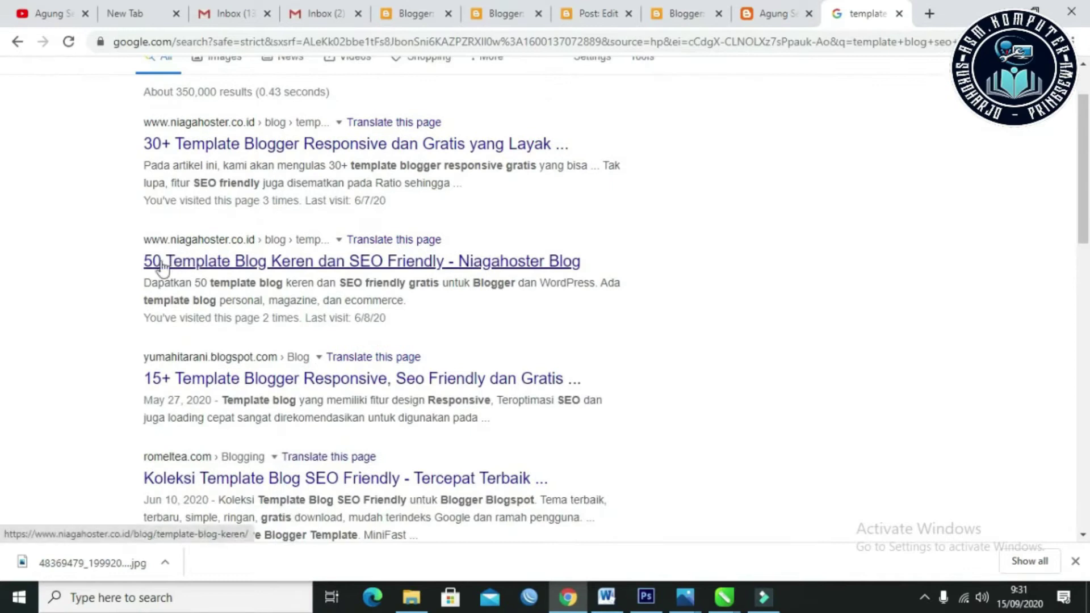
scroll(128, 278, "down", 2)
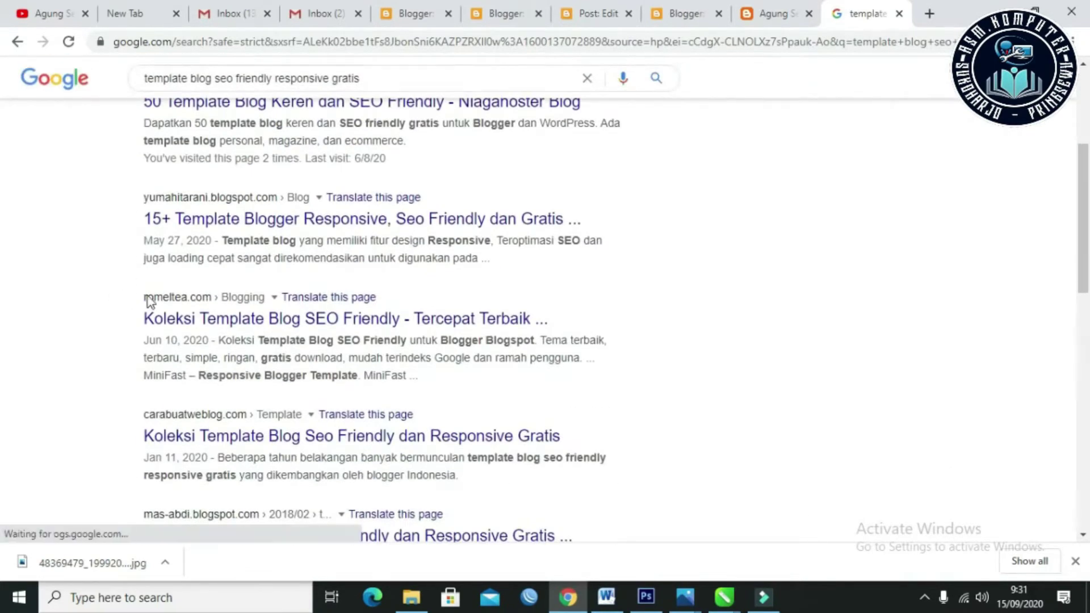
scroll(170, 306, "down", 1)
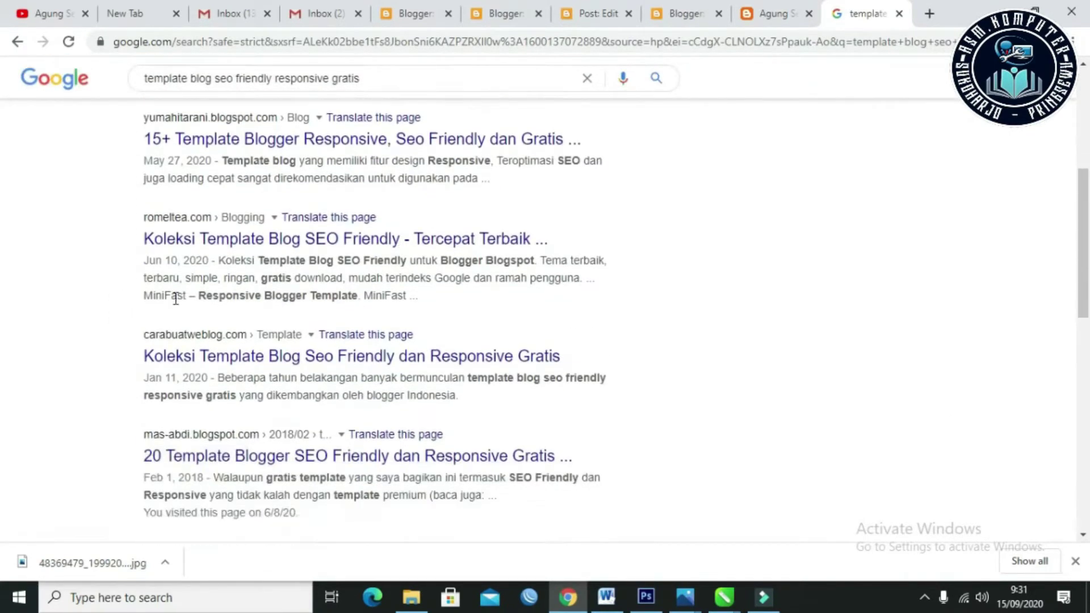
right_click(231, 242)
left_click(247, 253)
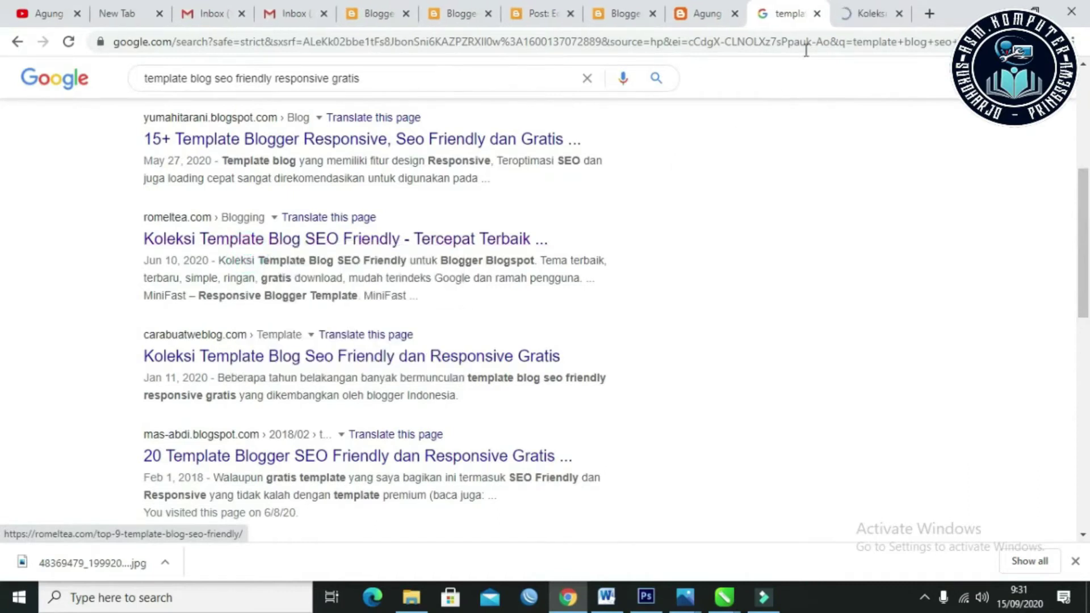
left_click(860, 12)
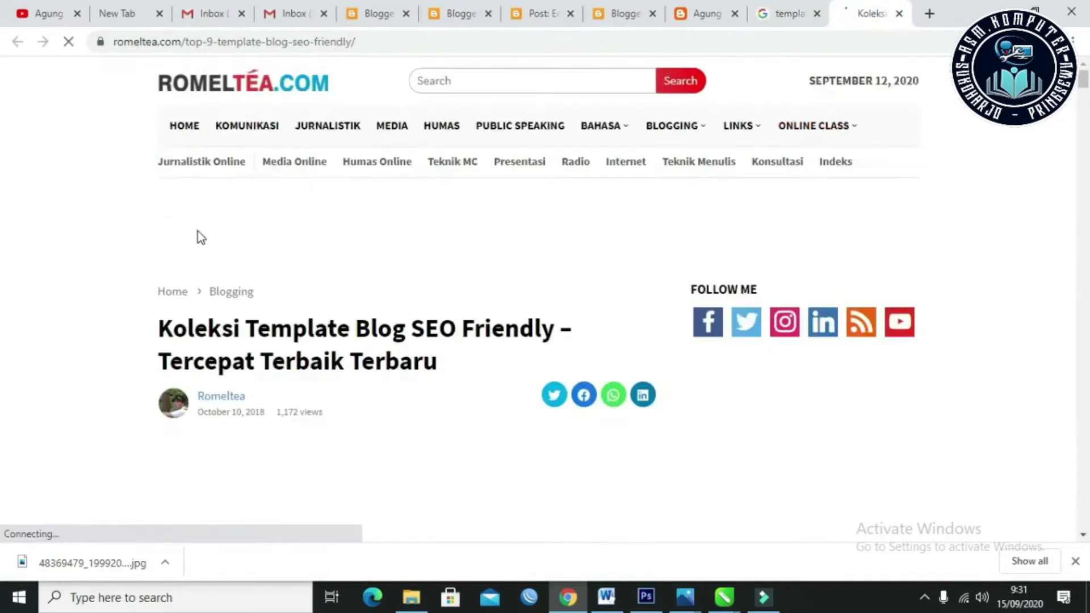
Step: Find the first template in the article, SEO Optima, and open its demo site in a new tab
scroll(200, 237, "down", 10)
scroll(200, 237, "down", 20)
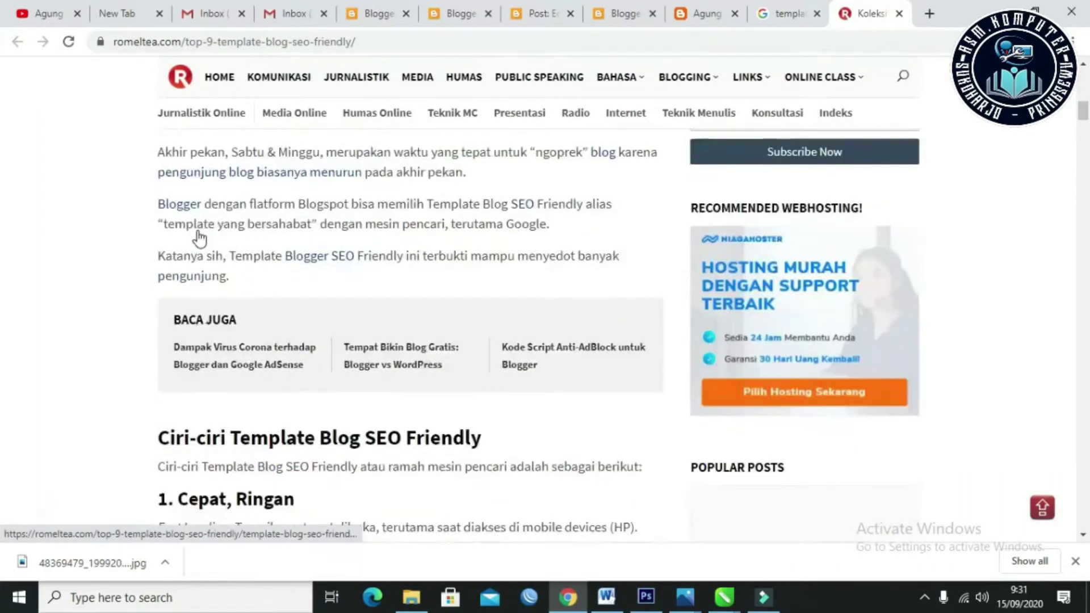
scroll(199, 237, "down", 4)
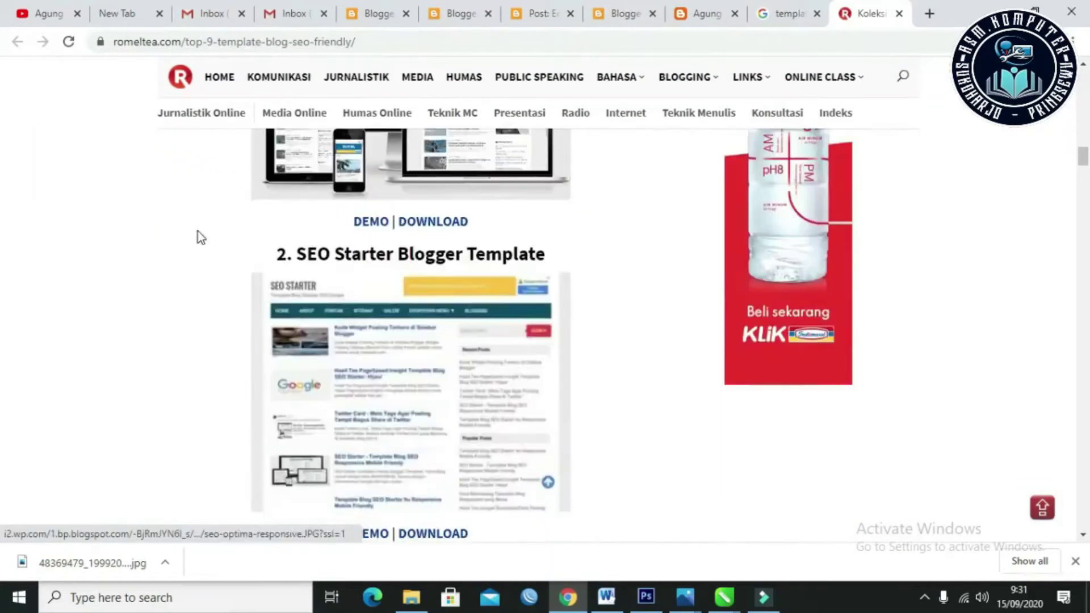
scroll(198, 236, "up", 4)
scroll(67, 333, "down", 1)
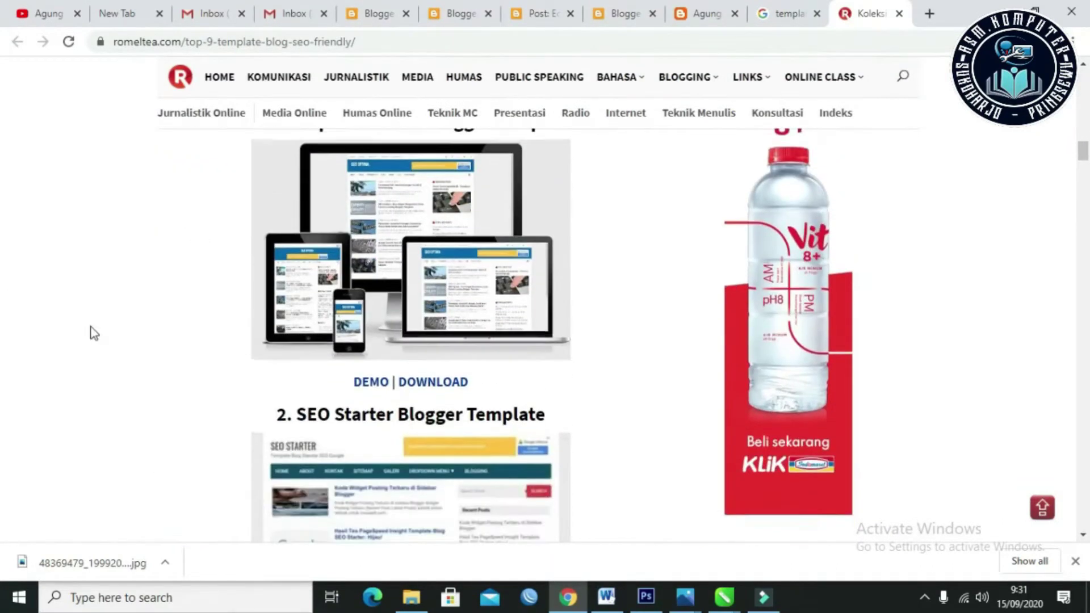
right_click(369, 389)
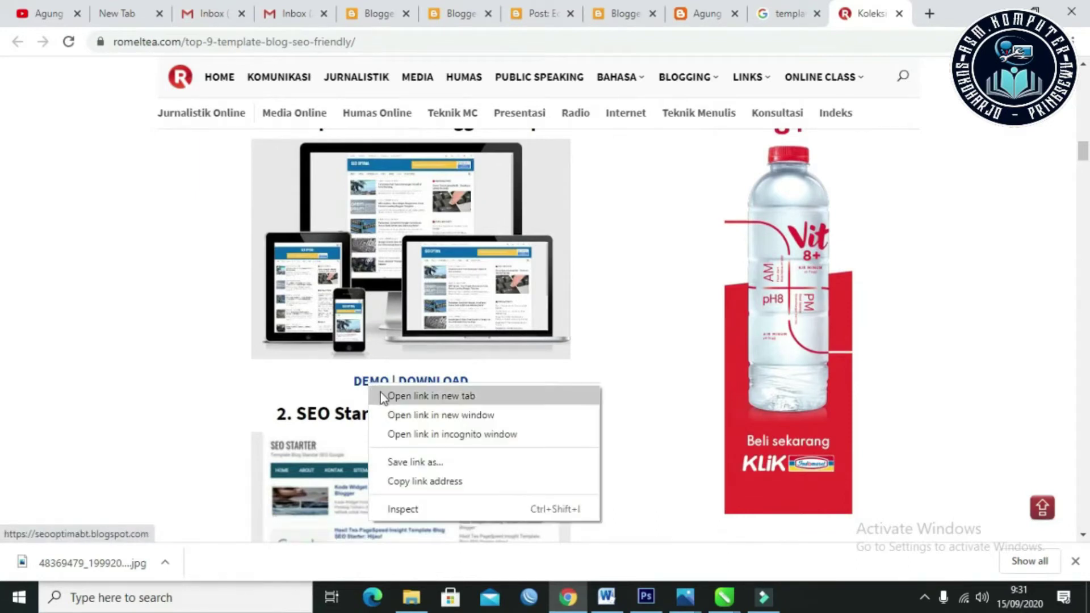
left_click(383, 394)
left_click(860, 7)
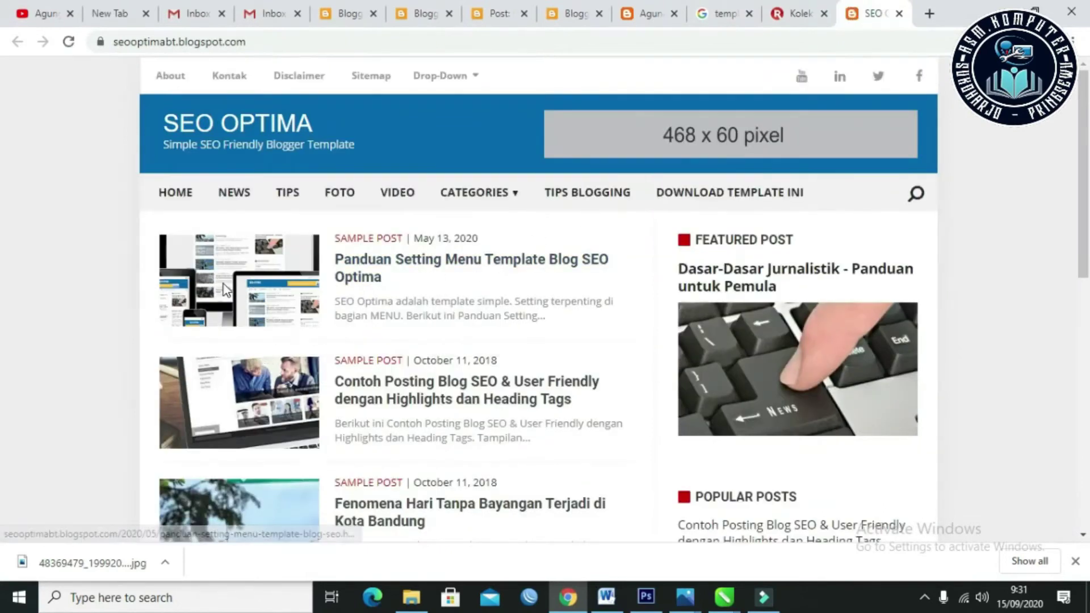
Step: Examine the SEO Optima demo's page layout and Categories menu, and return to the template collection article
scroll(223, 282, "down", 10)
scroll(224, 284, "up", 10)
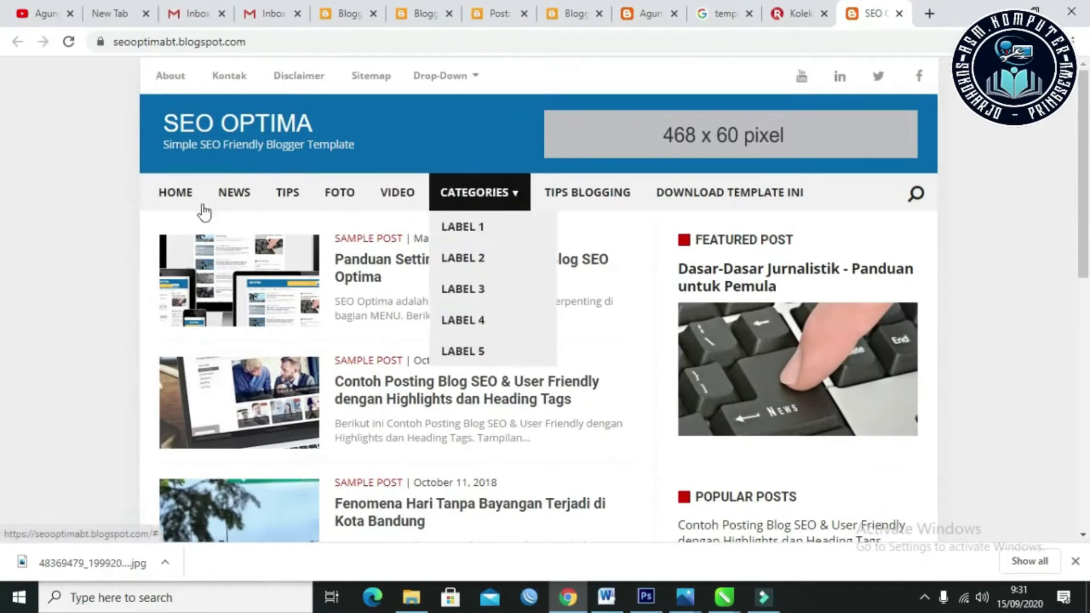
left_click(811, 11)
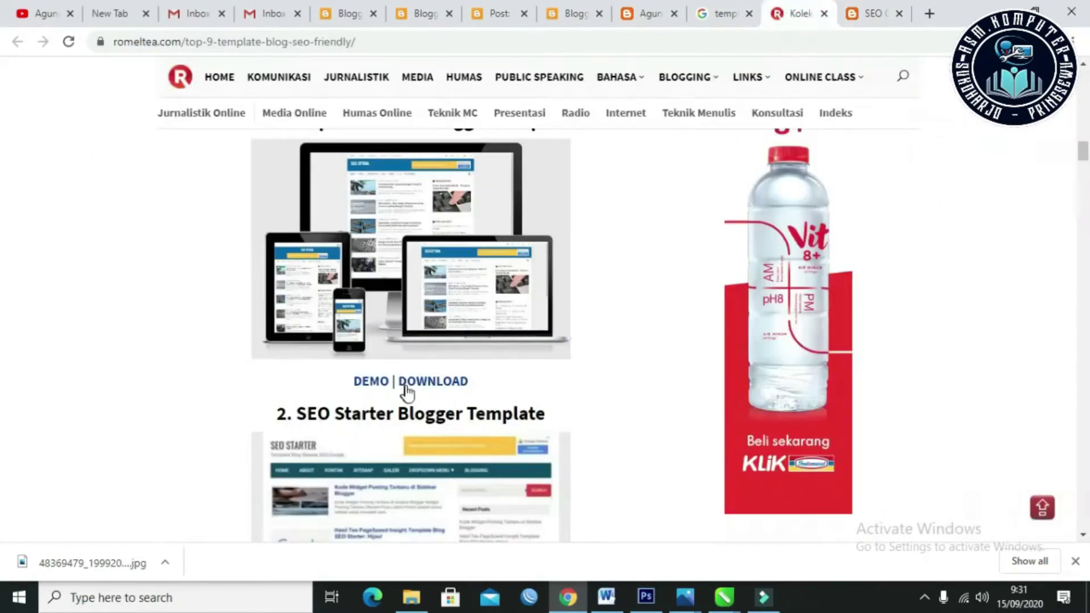
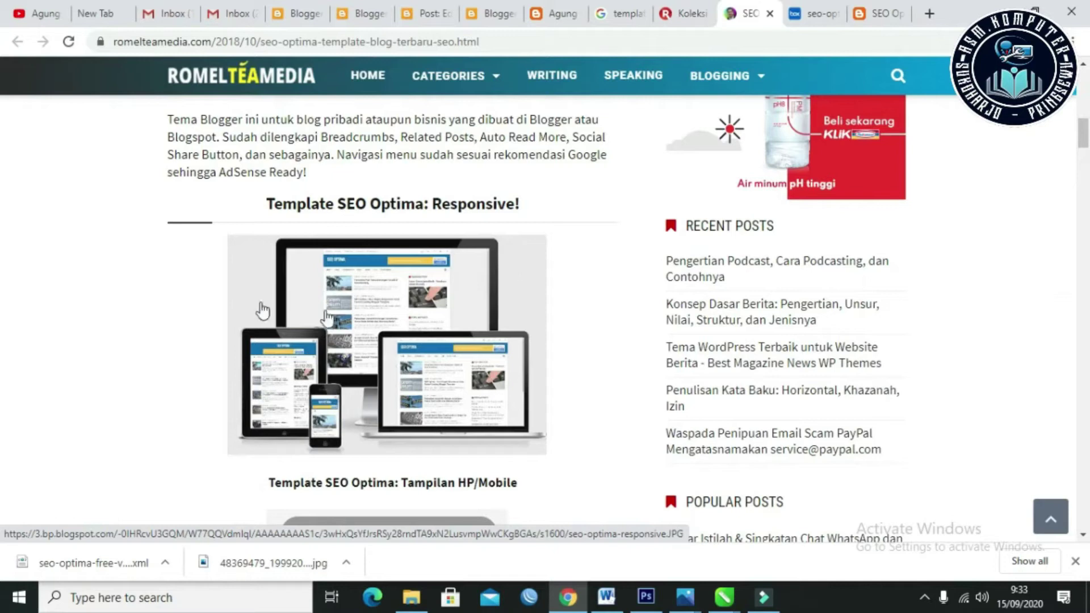
Step: Locate the downloaded seo-optima-free-version file in its folder and return to the browser
left_click(166, 568)
left_click(196, 508)
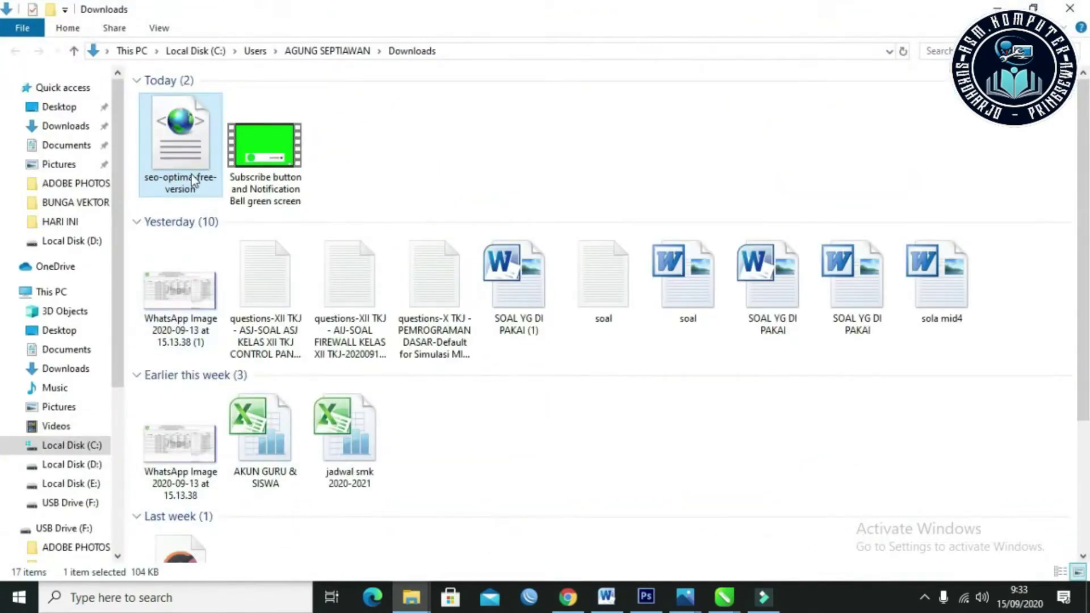
mouse_move(183, 161)
left_click(568, 596)
Step: Check the public blog's current theme appearance and return to the Blogger posts list
left_click(490, 13)
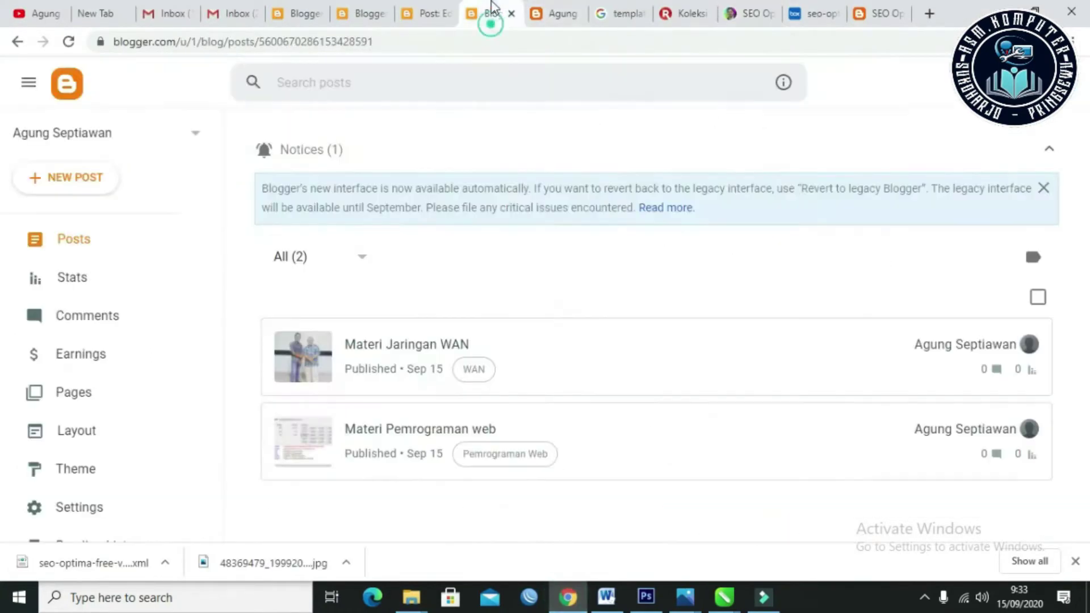
left_click(561, 7)
scroll(288, 290, "down", 1)
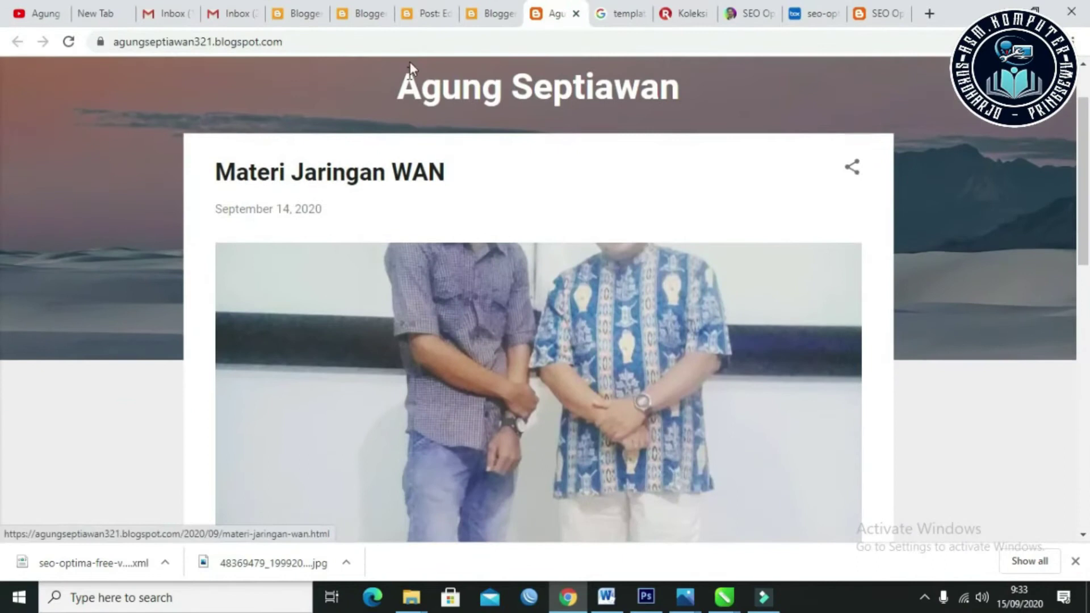
left_click(475, 8)
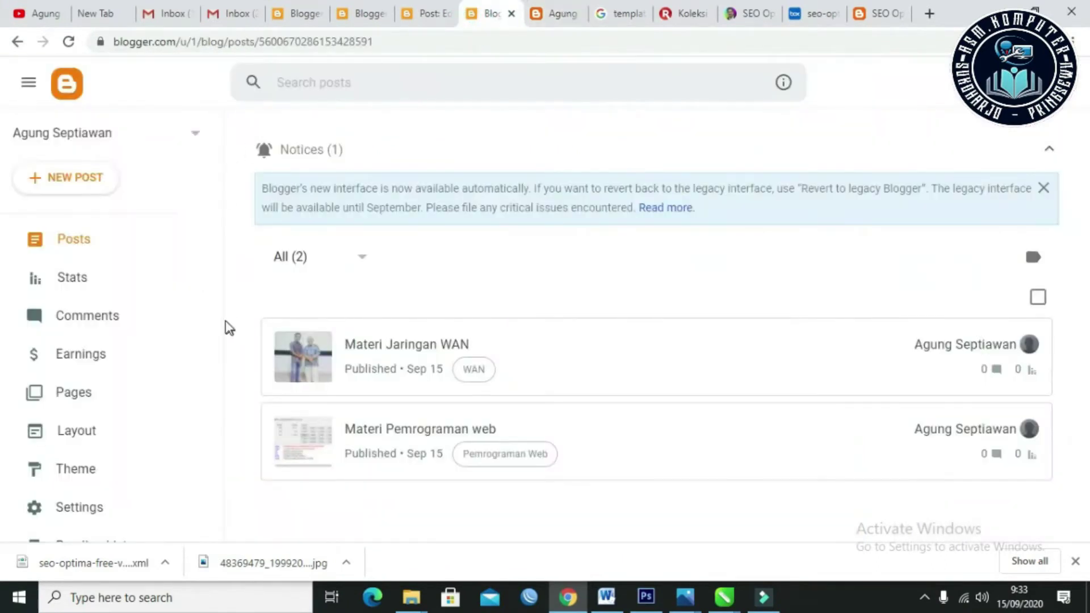
Step: Open the blog's Theme page and check the management options available for the current theme
left_click_drag(217, 305, 204, 433)
left_click(74, 295)
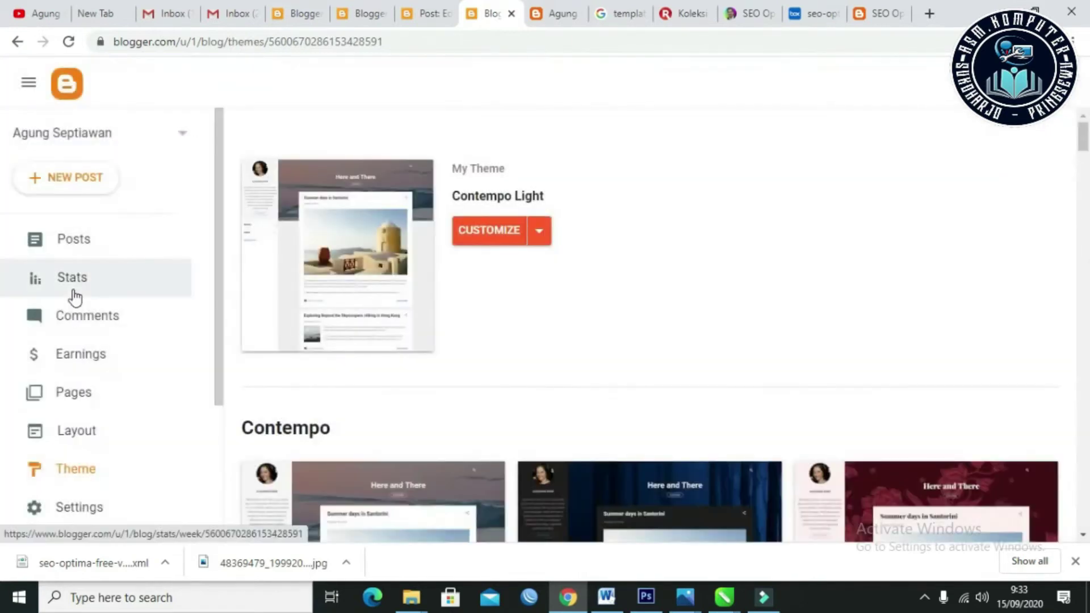
scroll(593, 314, "down", 4)
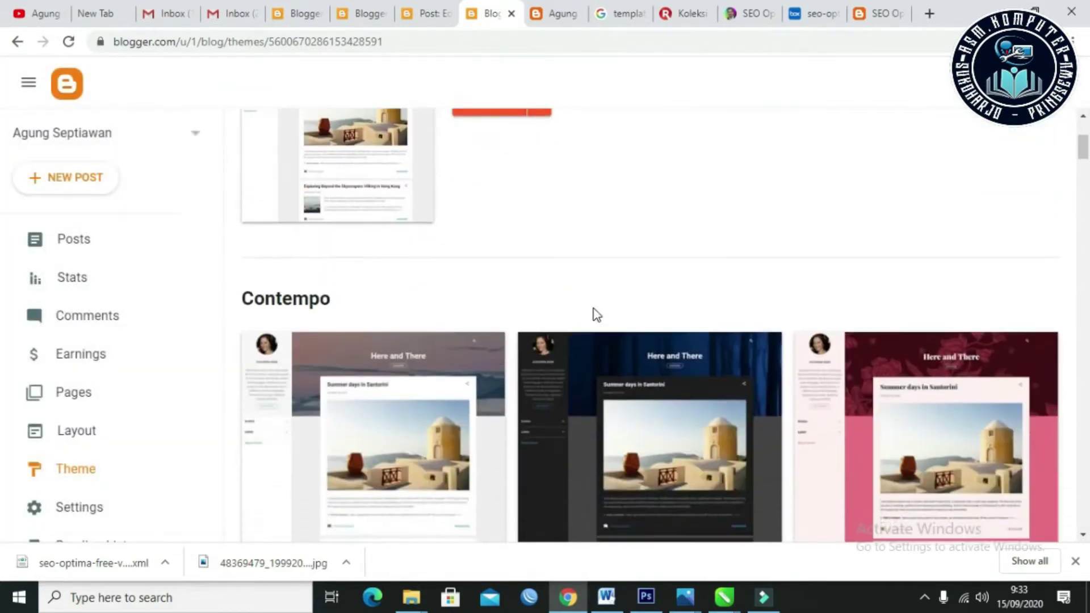
scroll(596, 314, "up", 4)
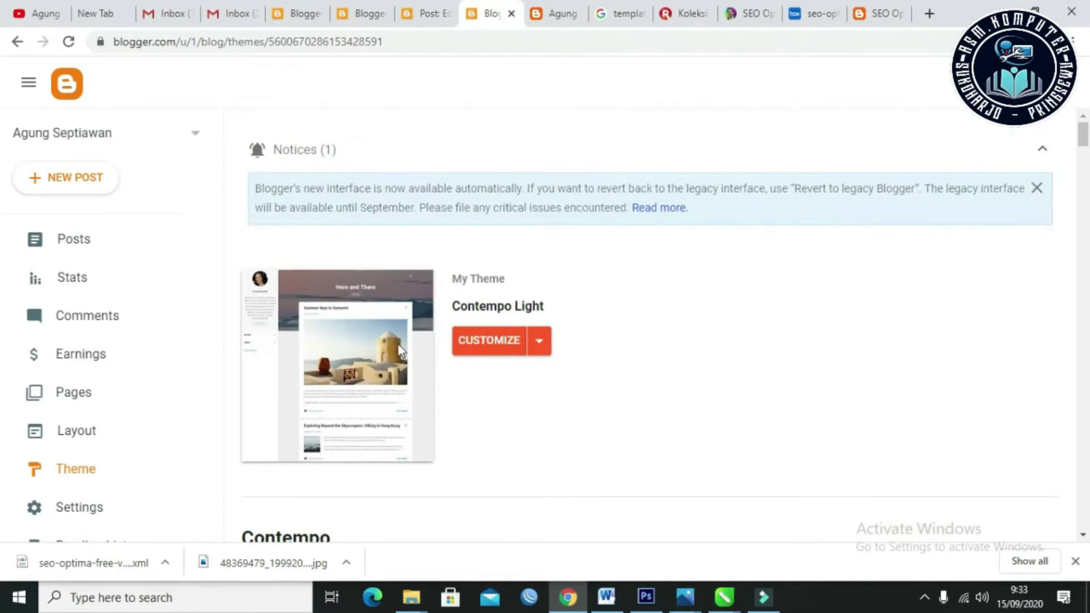
left_click(540, 342)
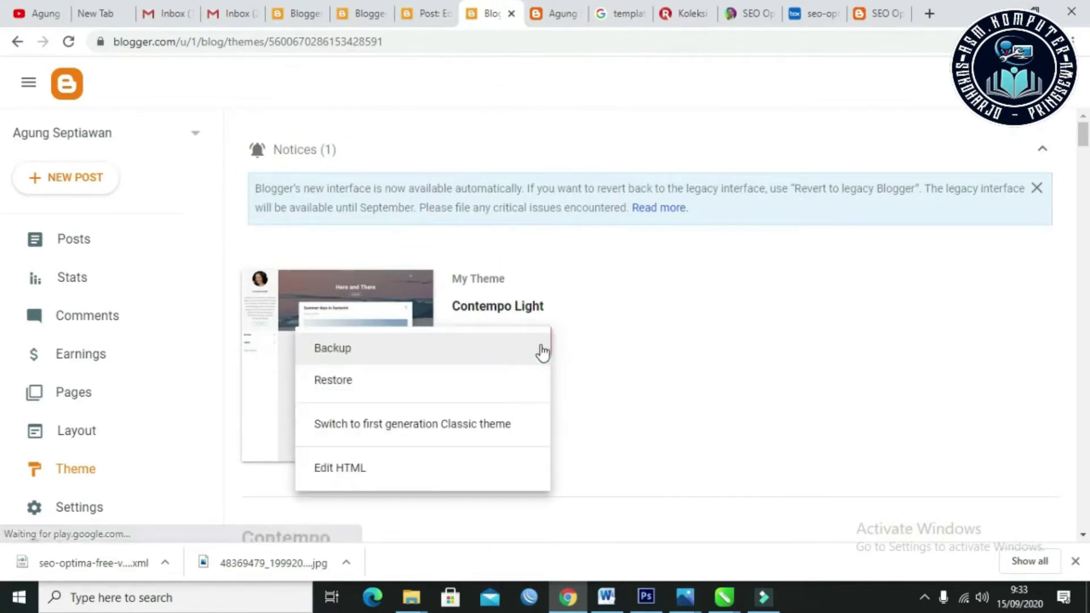
left_click(578, 347)
Step: Examine the built-in theme gallery, including the Contempo, Soho and Emporio variants, and return to the current theme
scroll(578, 346, "down", 12)
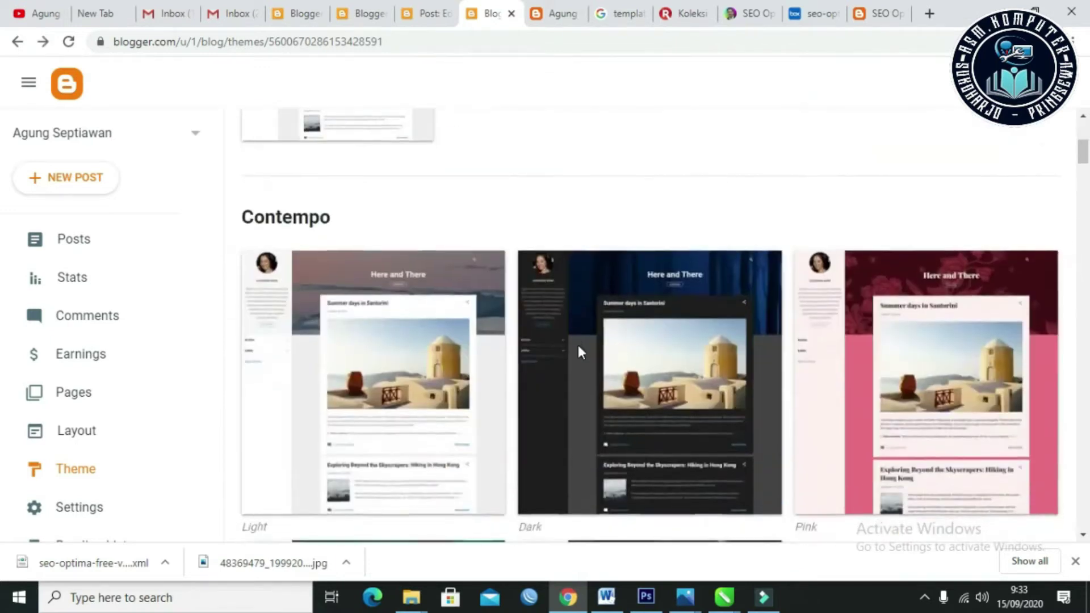
scroll(580, 353, "down", 15)
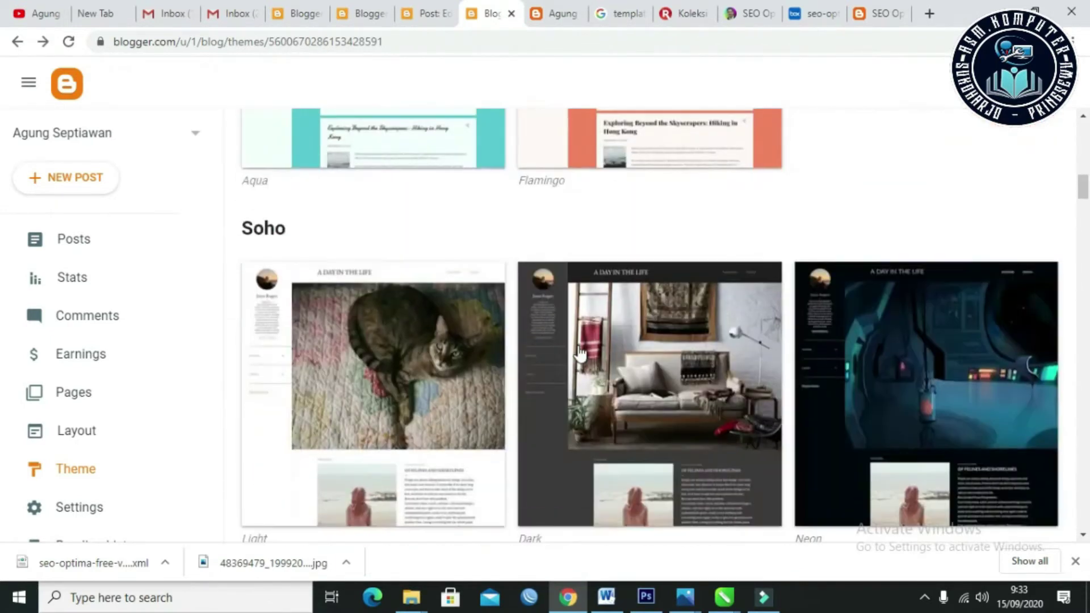
scroll(579, 353, "up", 20)
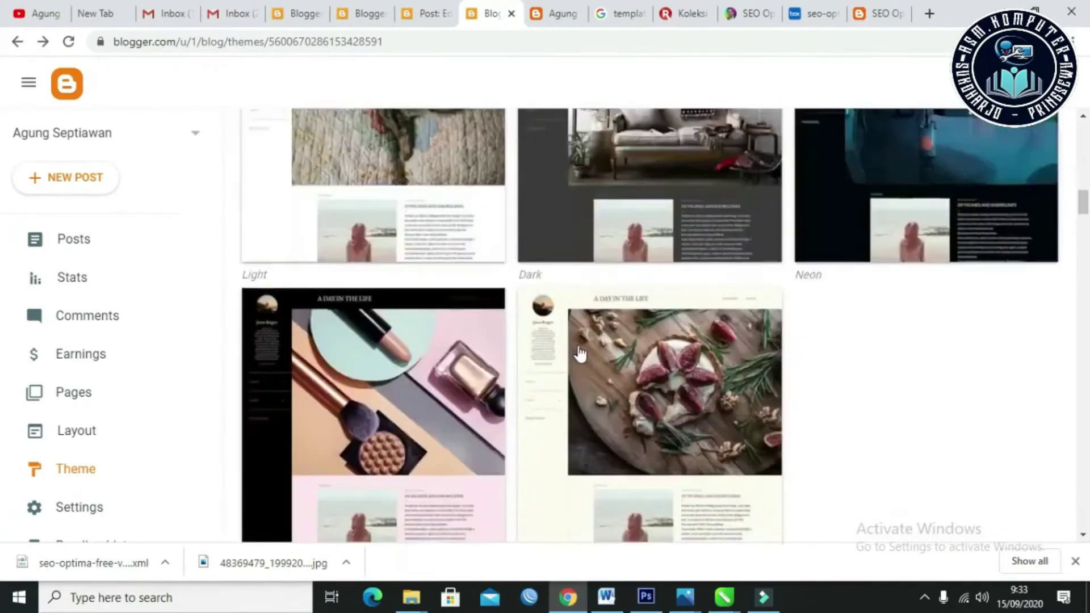
scroll(578, 346, "down", 6)
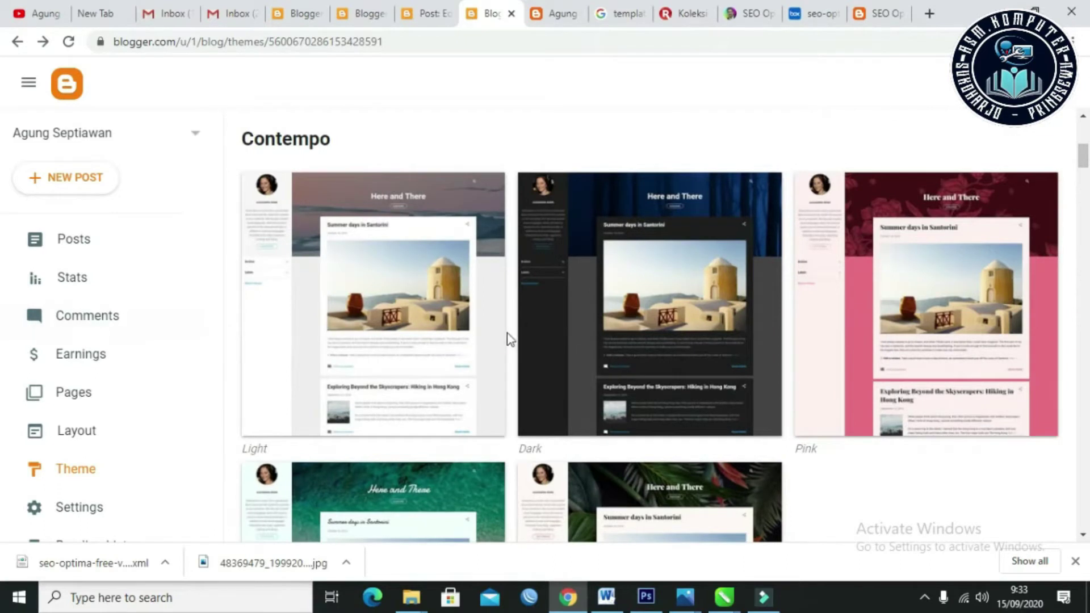
scroll(506, 339, "down", 5)
scroll(521, 309, "down", 5)
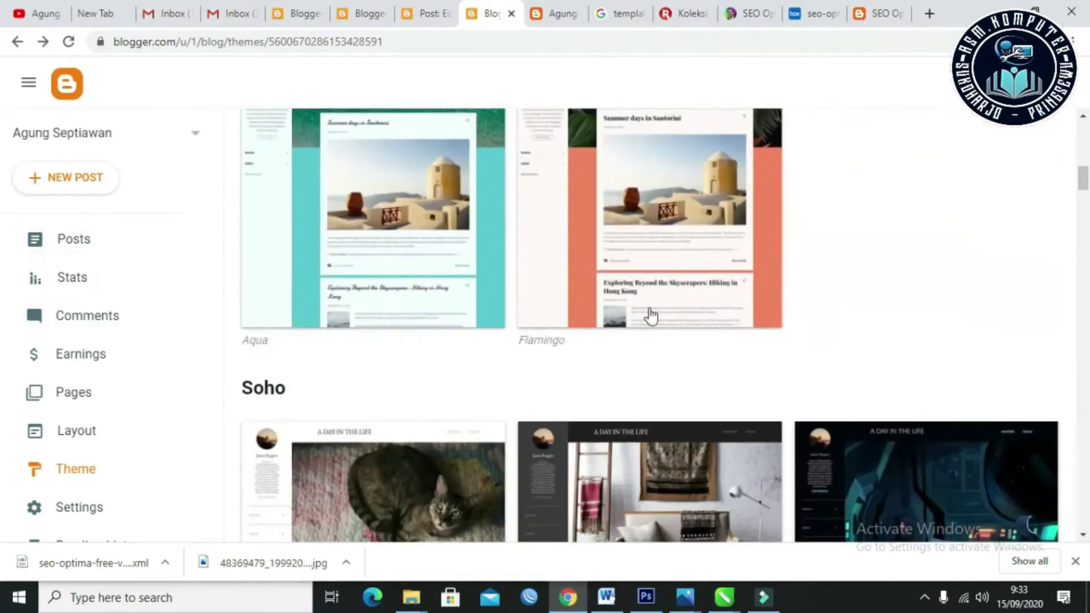
scroll(567, 329, "down", 5)
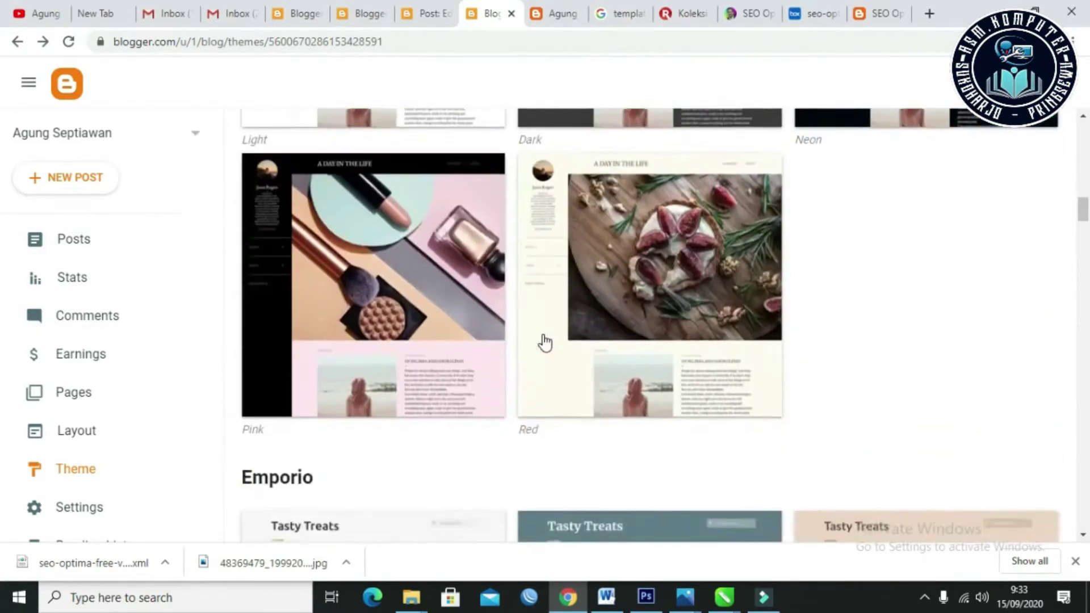
scroll(518, 409, "up", 15)
scroll(521, 407, "up", 3)
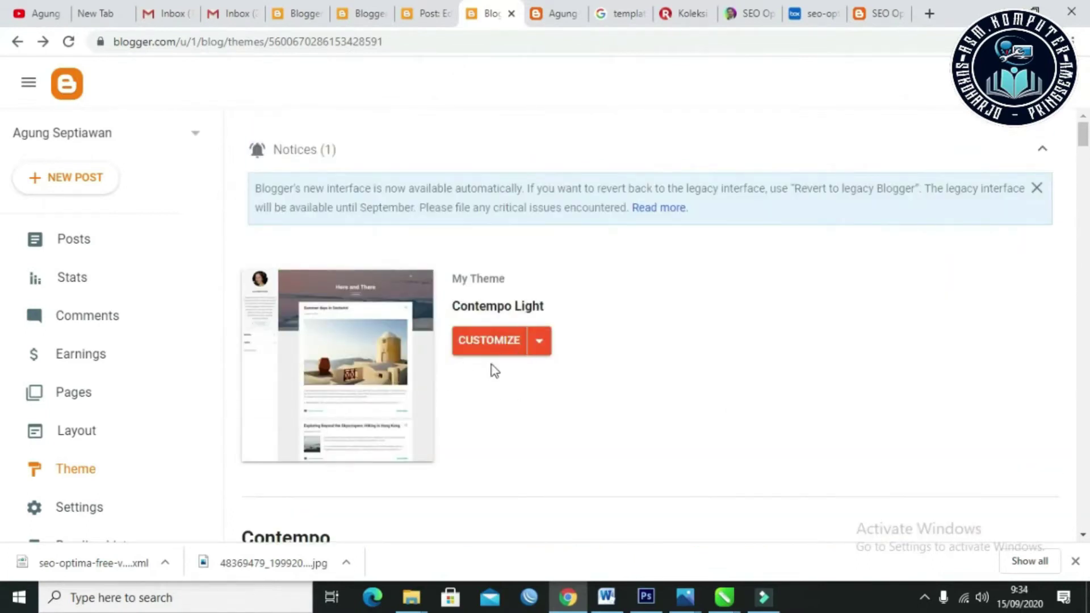
scroll(488, 375, "down", 3)
scroll(536, 351, "up", 3)
Step: Dismiss the interface notice and download a backup of the current Contempo Light theme
left_click(1038, 188)
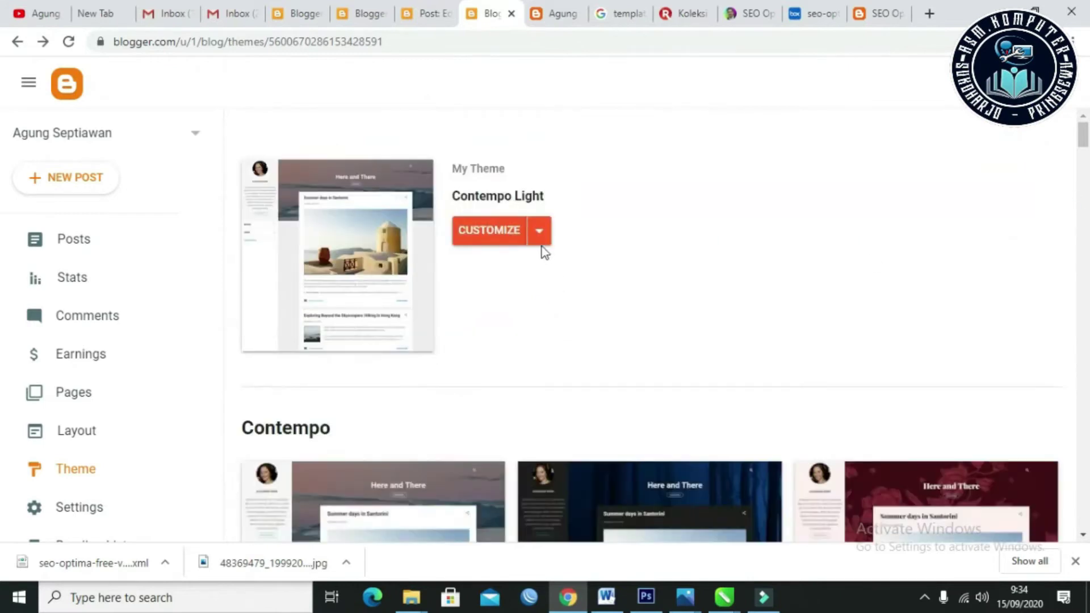
left_click(539, 233)
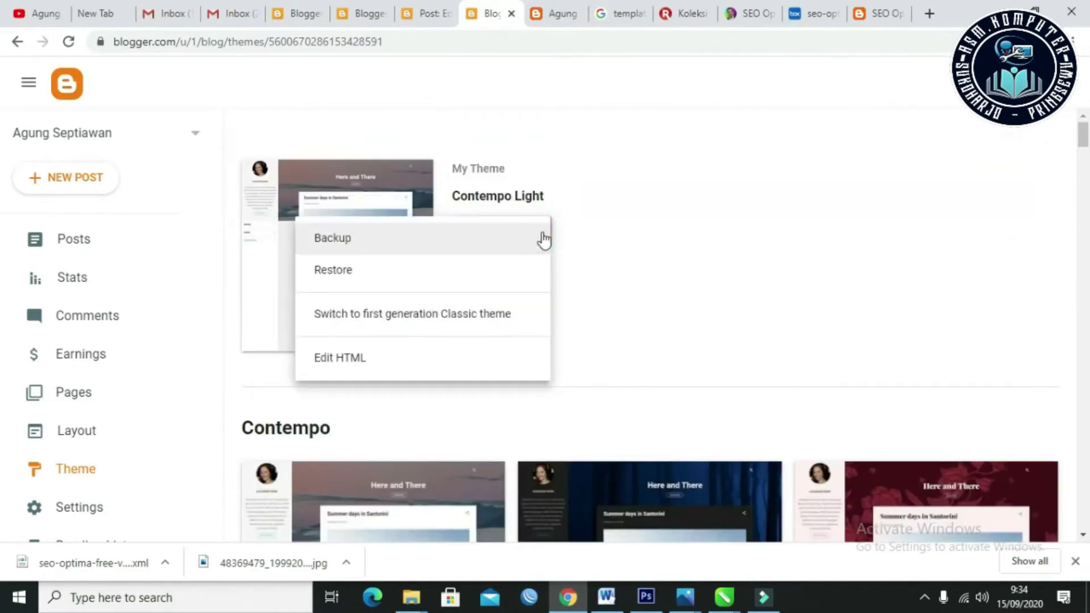
left_click(427, 249)
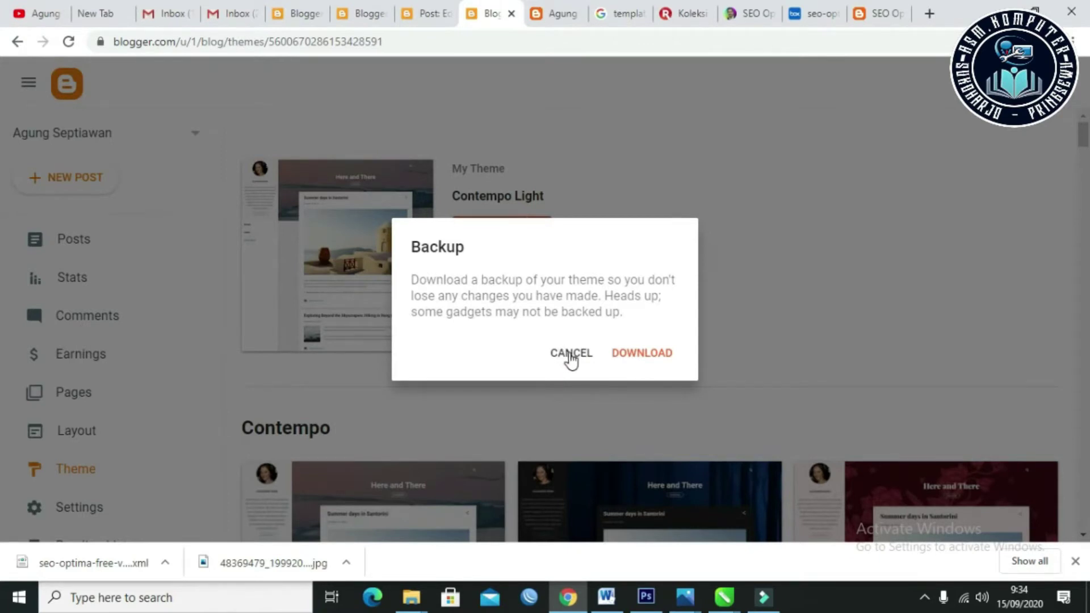
left_click(648, 354)
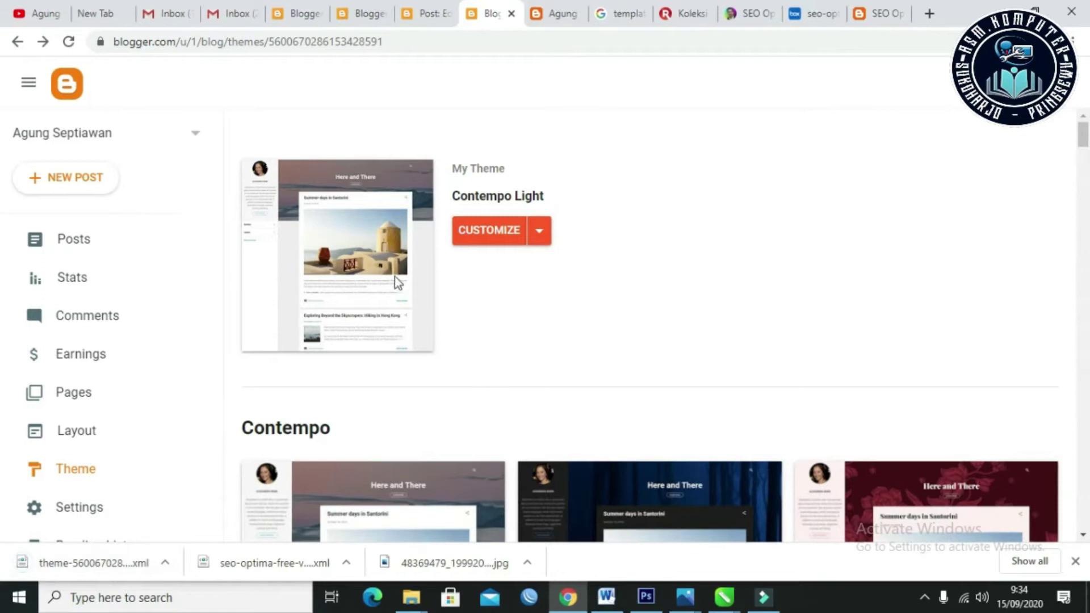
Step: Restore the blog's theme from the seo-optima-free-version file in the Downloads folder
left_click(543, 241)
left_click(348, 273)
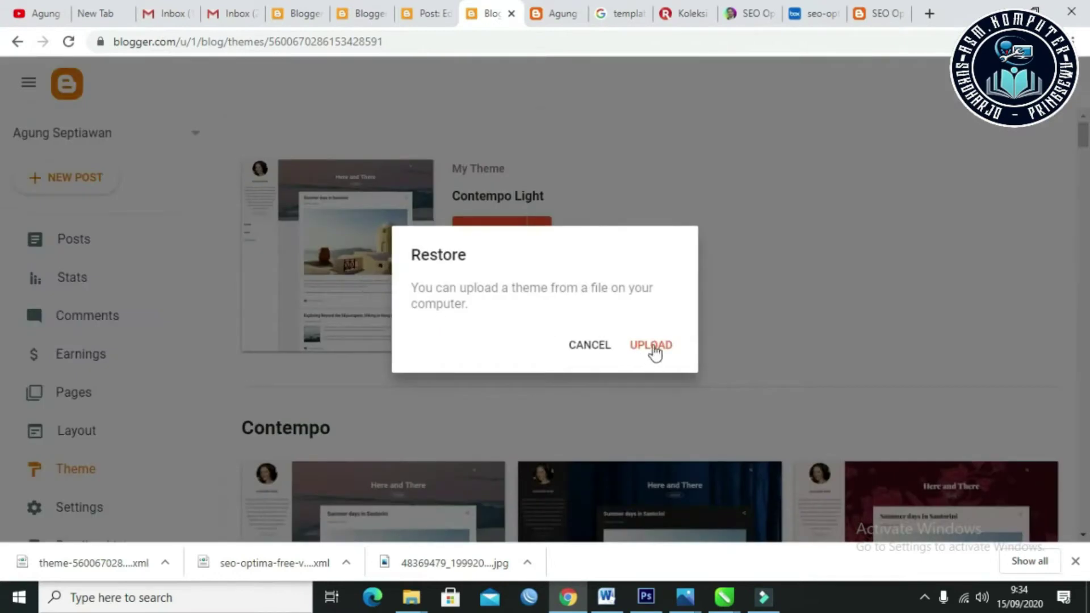
left_click(654, 344)
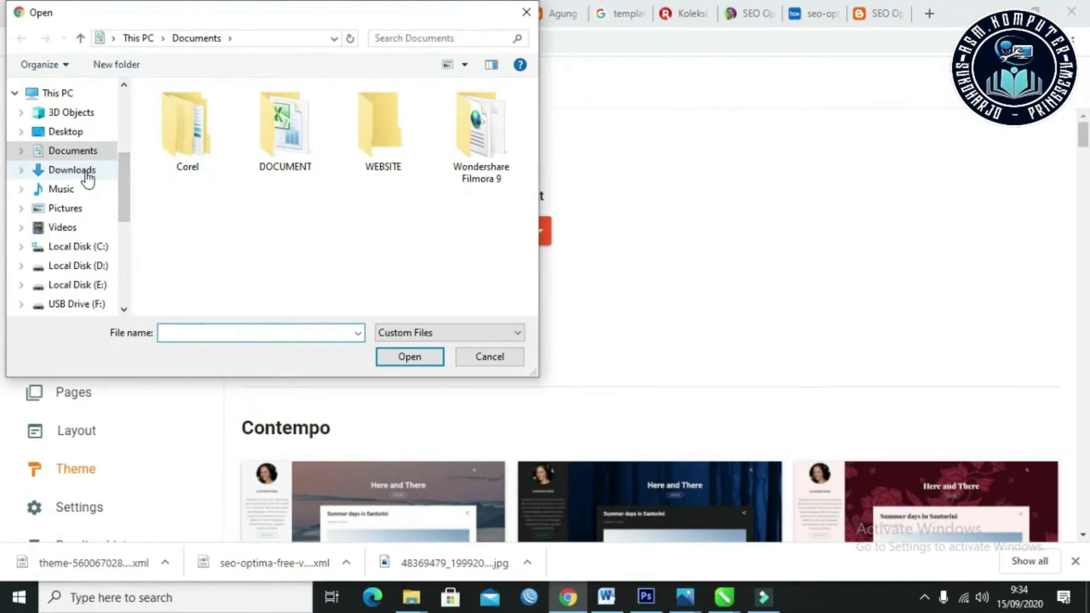
left_click(85, 176)
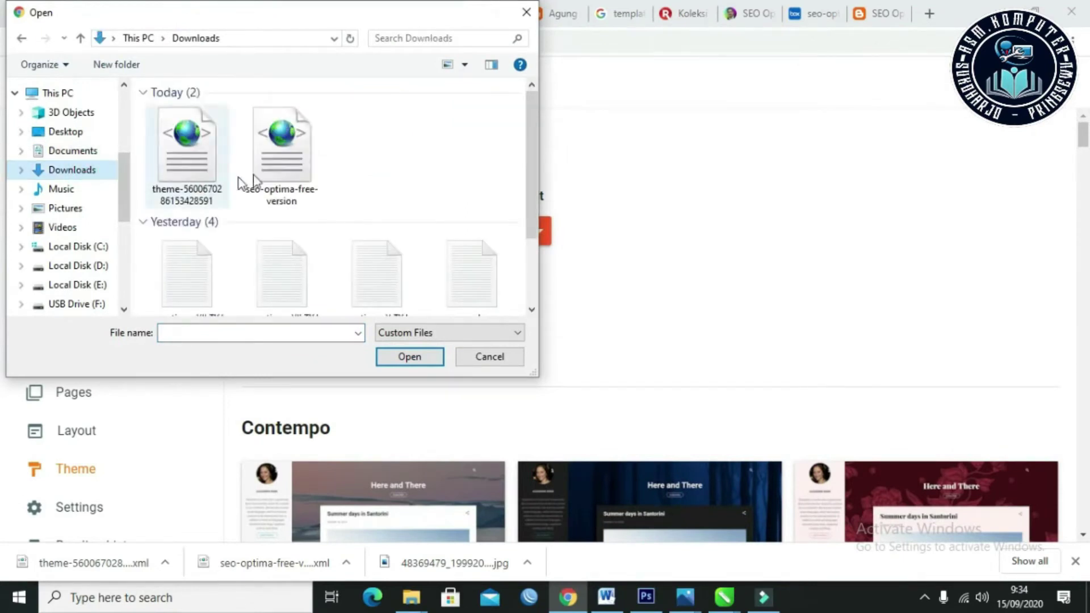
double_click(291, 164)
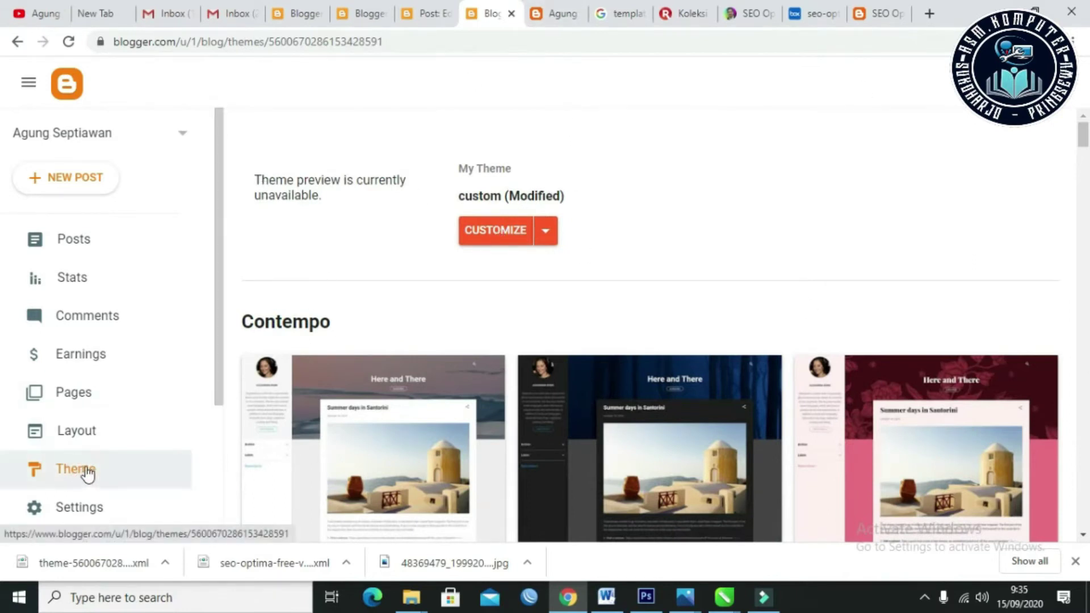
Step: Open the public blog in a new tab and examine its header, navigation menu, post list and sidebar under the new theme
scroll(82, 463, "down", 3)
right_click(83, 390)
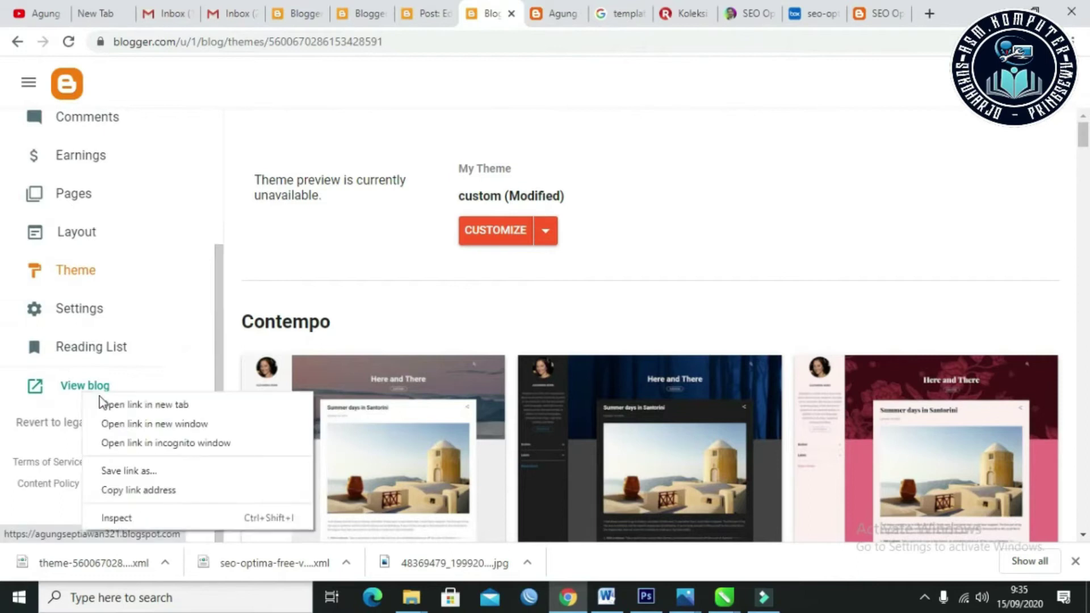
left_click(111, 405)
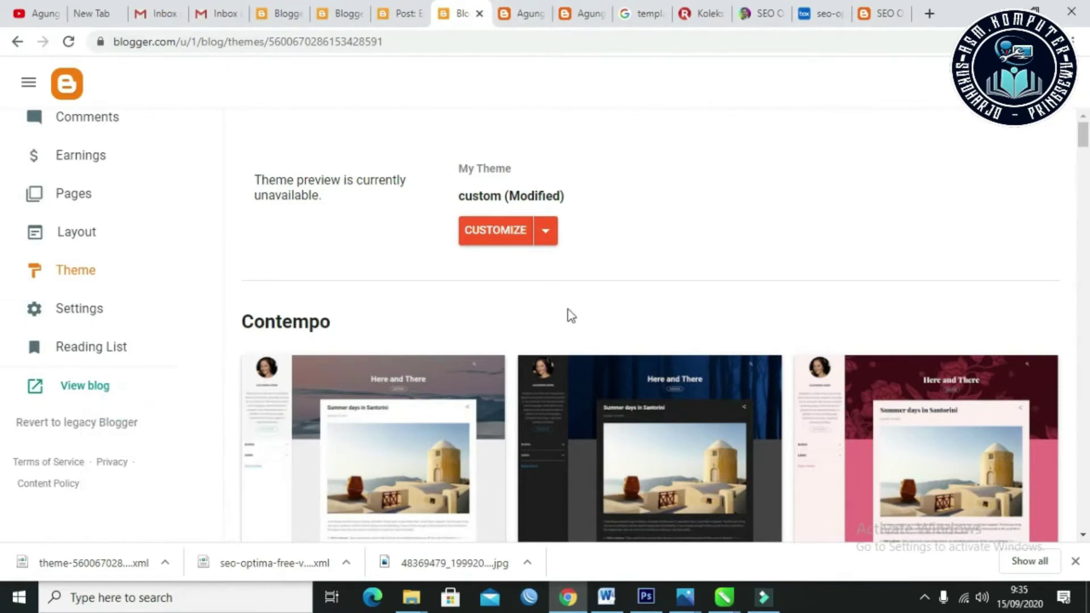
left_click(522, 13)
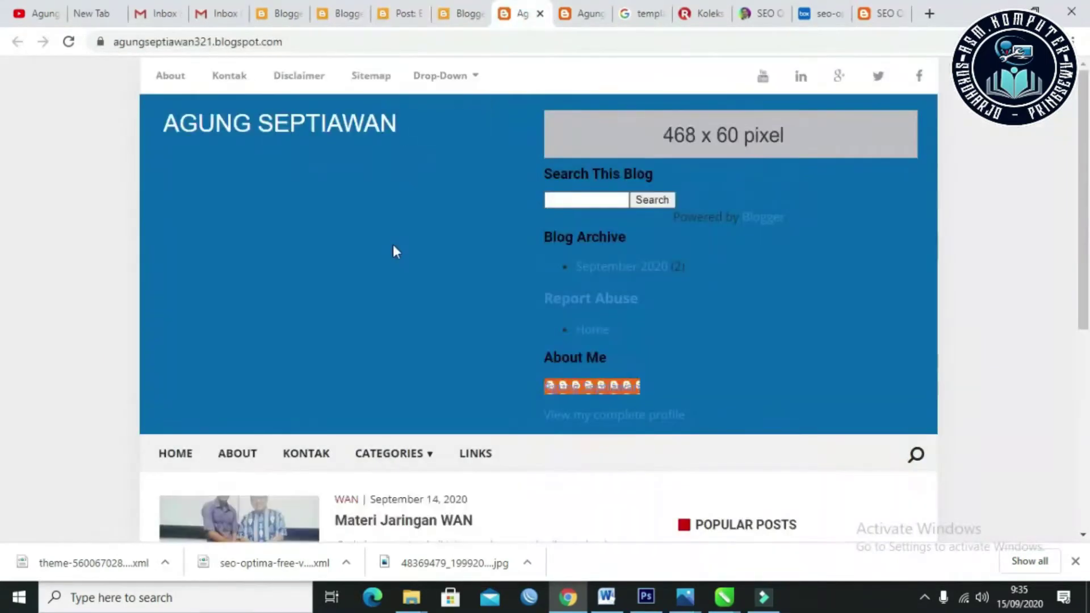
scroll(401, 265, "down", 5)
scroll(403, 274, "down", 2)
scroll(405, 274, "up", 5)
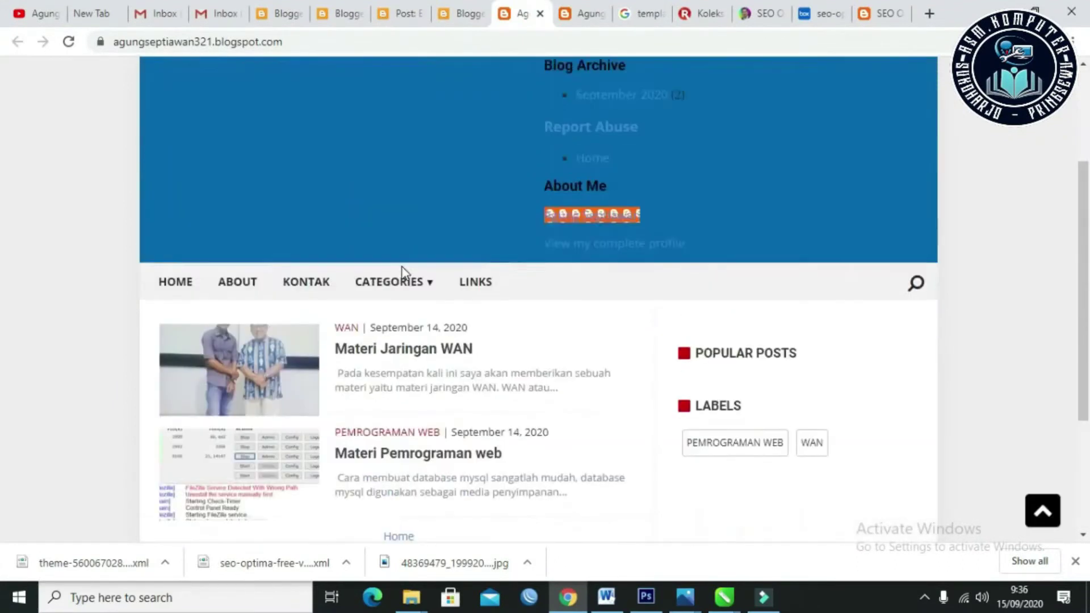
scroll(399, 272, "down", 5)
scroll(255, 236, "up", 6)
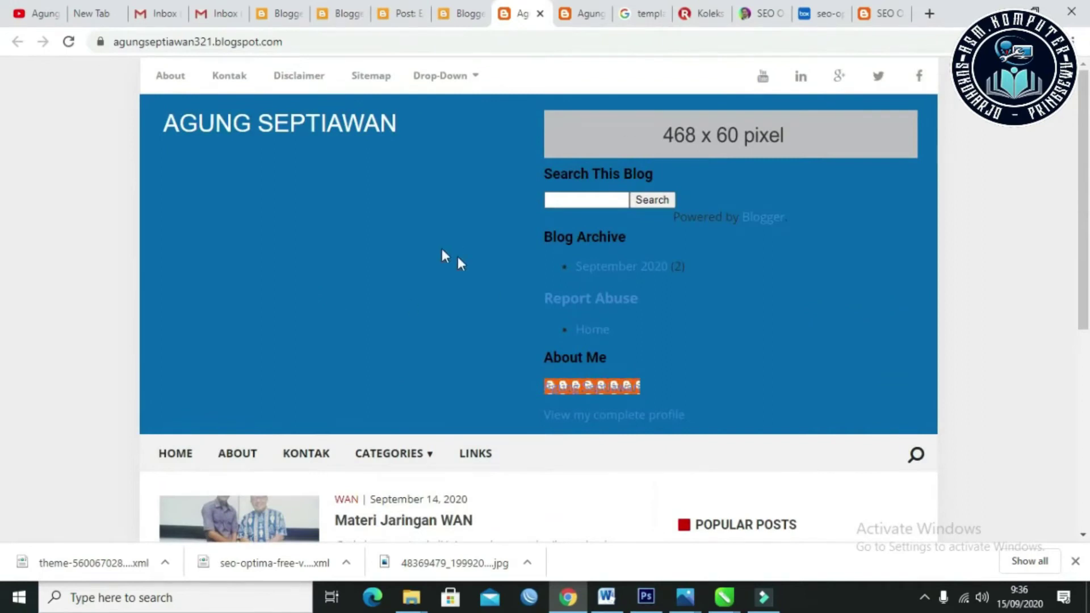
Step: Return to Blogger, open the blog's Layout page and examine the gadgets in the header, main, sidebar and lowerbar sections
left_click(462, 11)
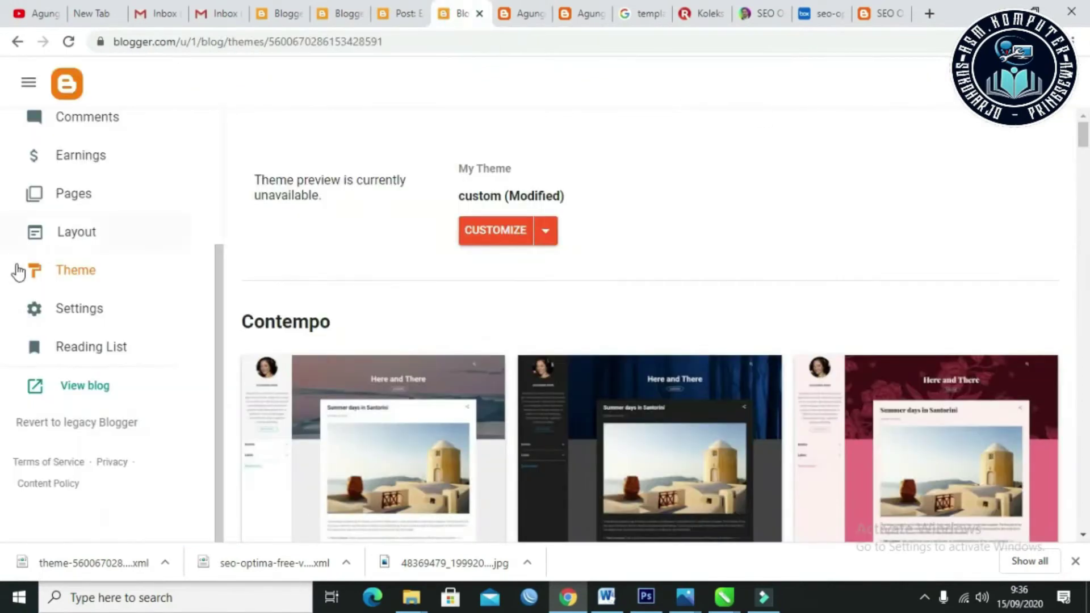
scroll(54, 237, "up", 3)
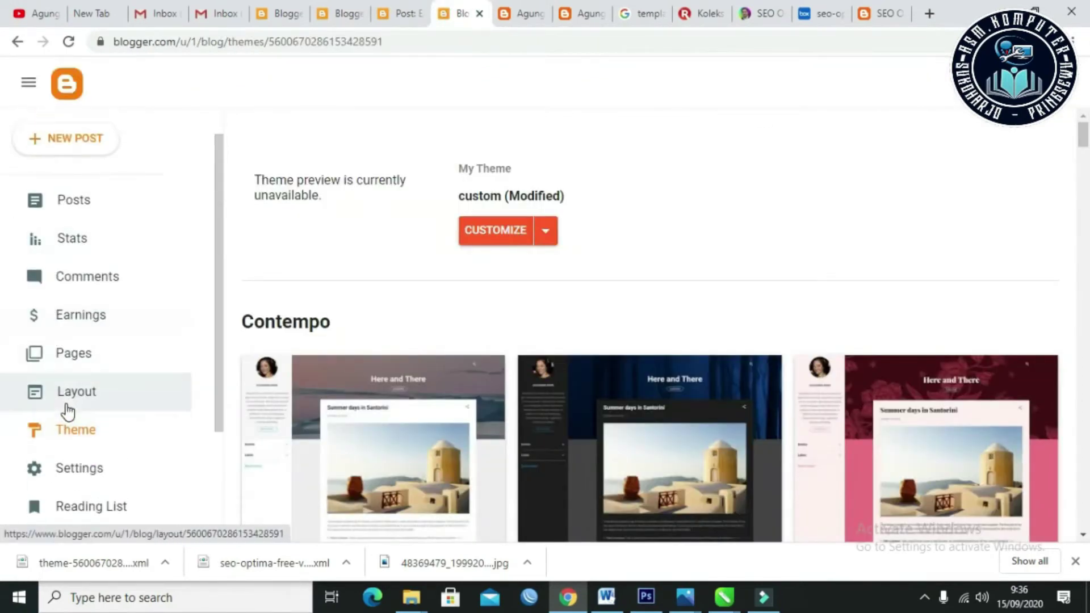
left_click(70, 404)
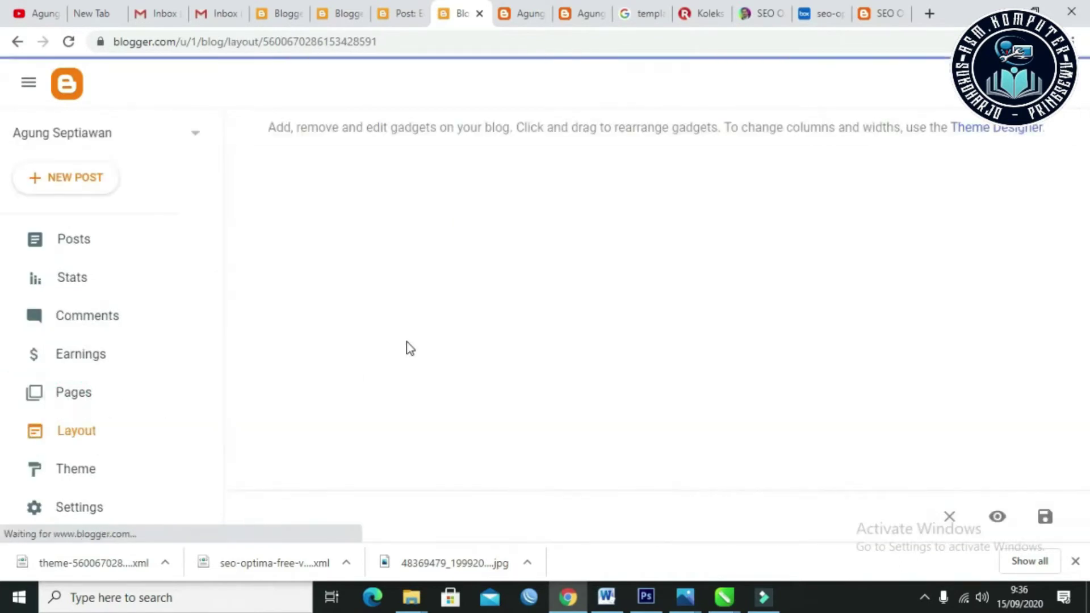
scroll(407, 342, "down", 6)
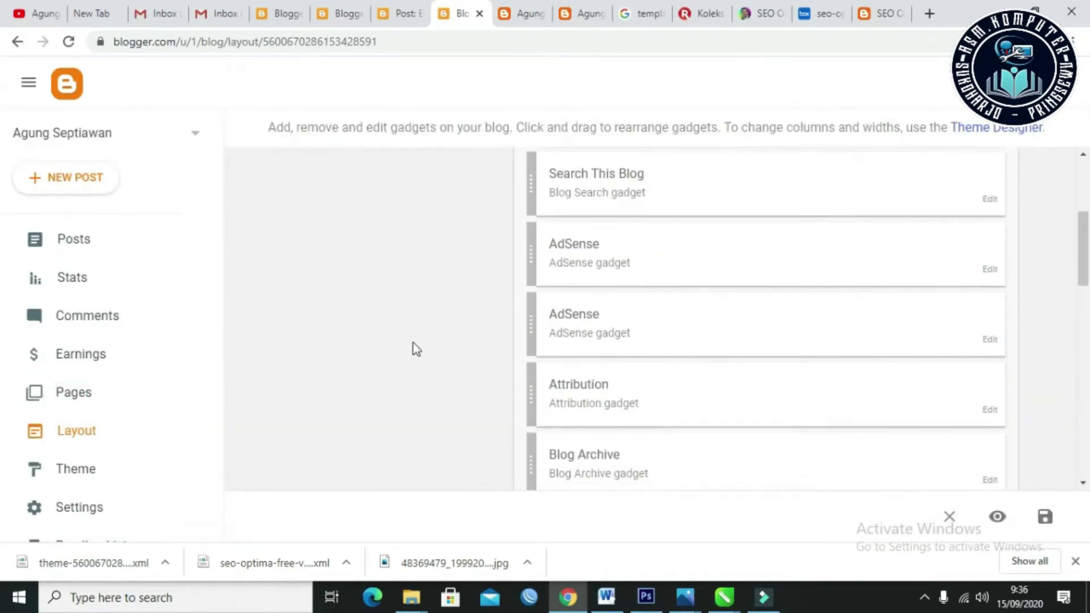
scroll(432, 347, "down", 2)
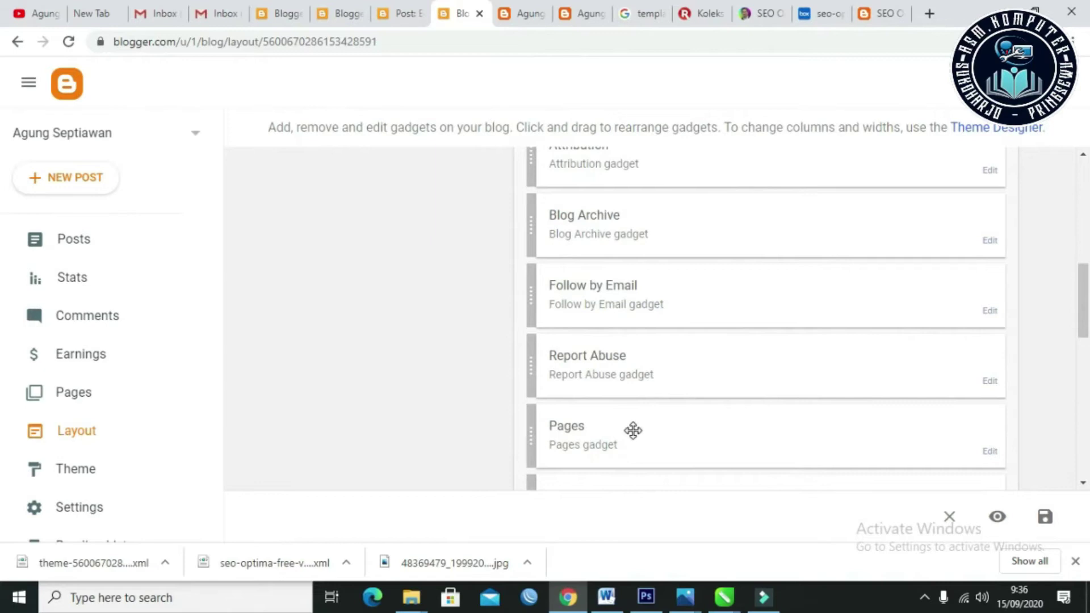
scroll(634, 431, "down", 9)
scroll(561, 392, "up", 2)
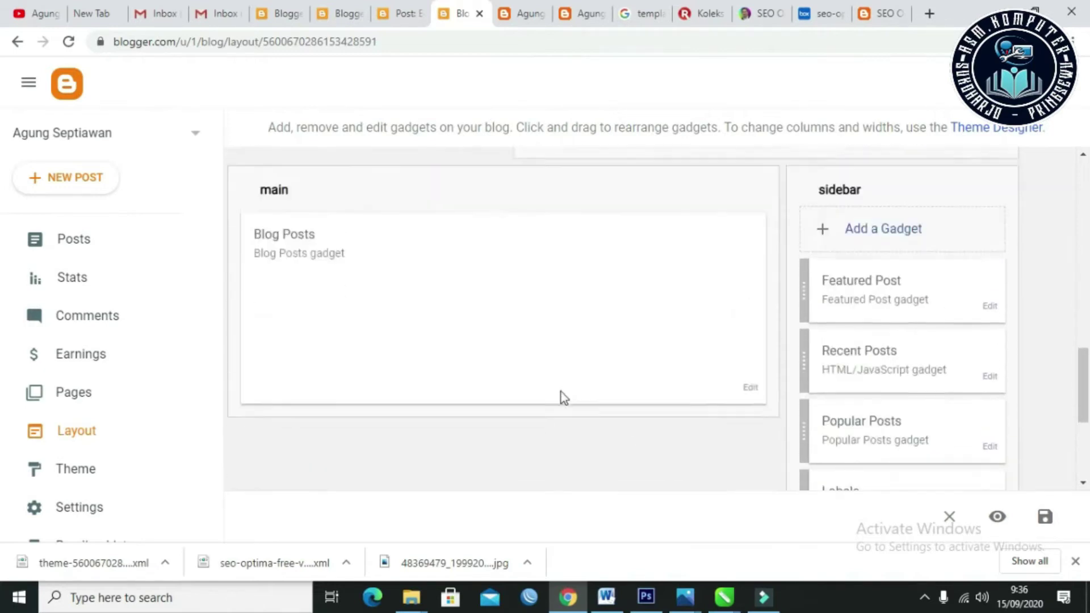
scroll(494, 375, "up", 12)
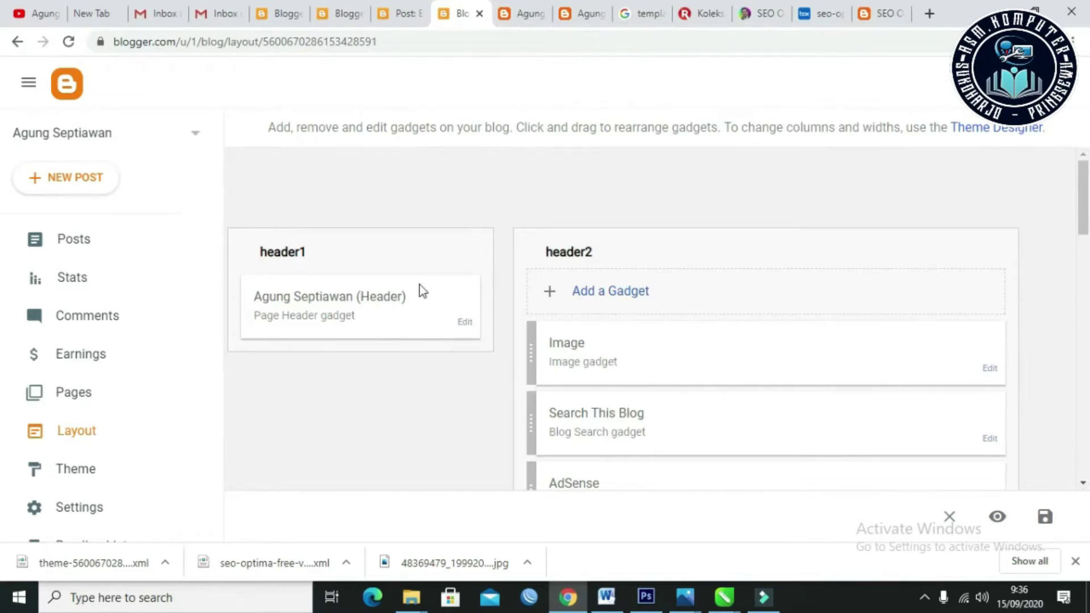
scroll(419, 290, "down", 9)
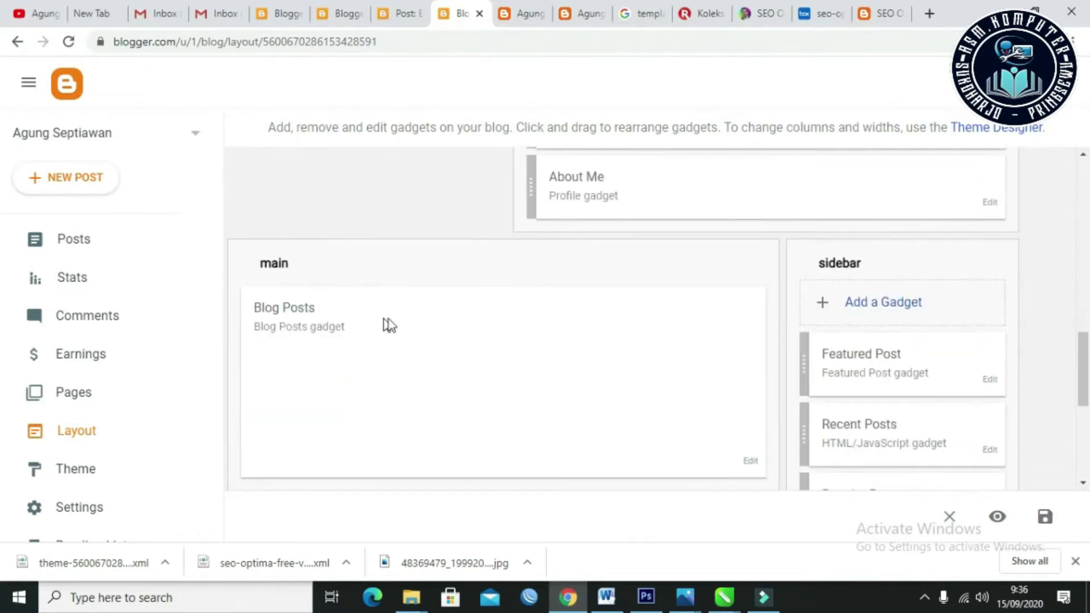
scroll(390, 326, "down", 2)
scroll(740, 339, "down", 4)
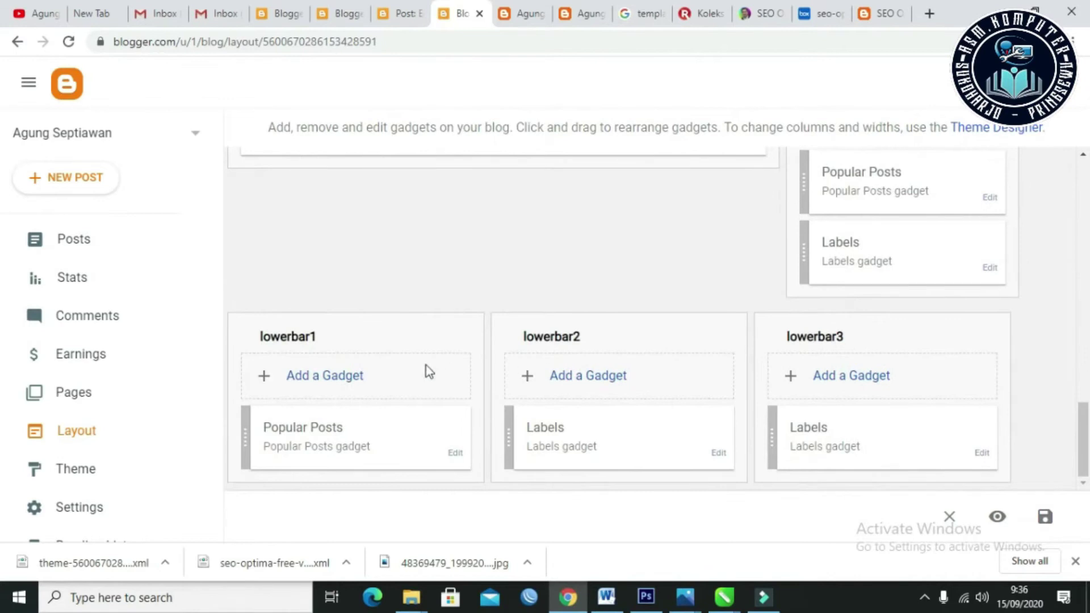
scroll(704, 402, "up", 6)
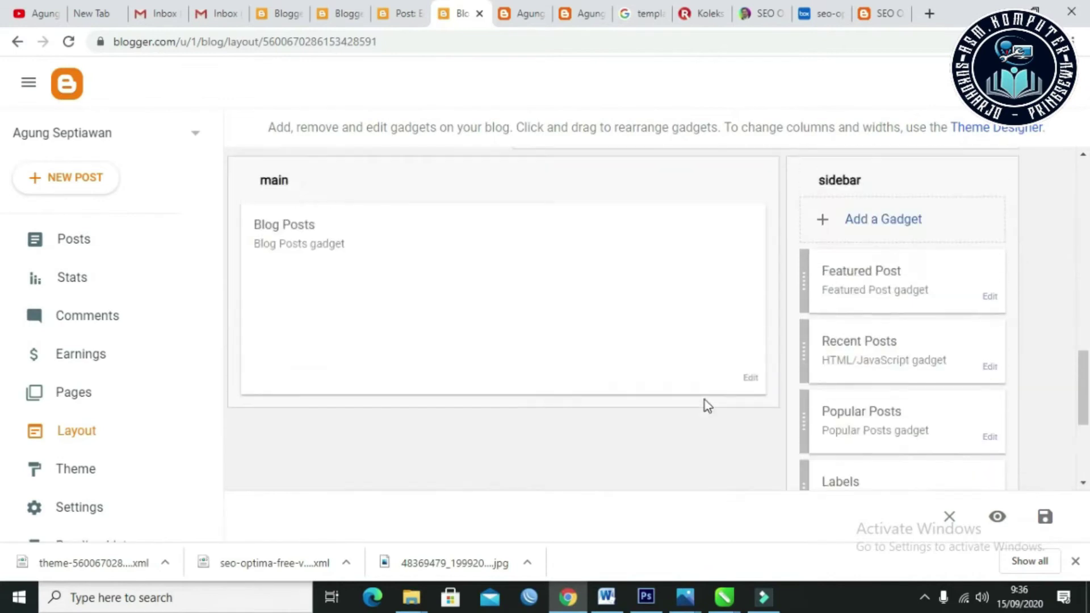
scroll(690, 391, "up", 3)
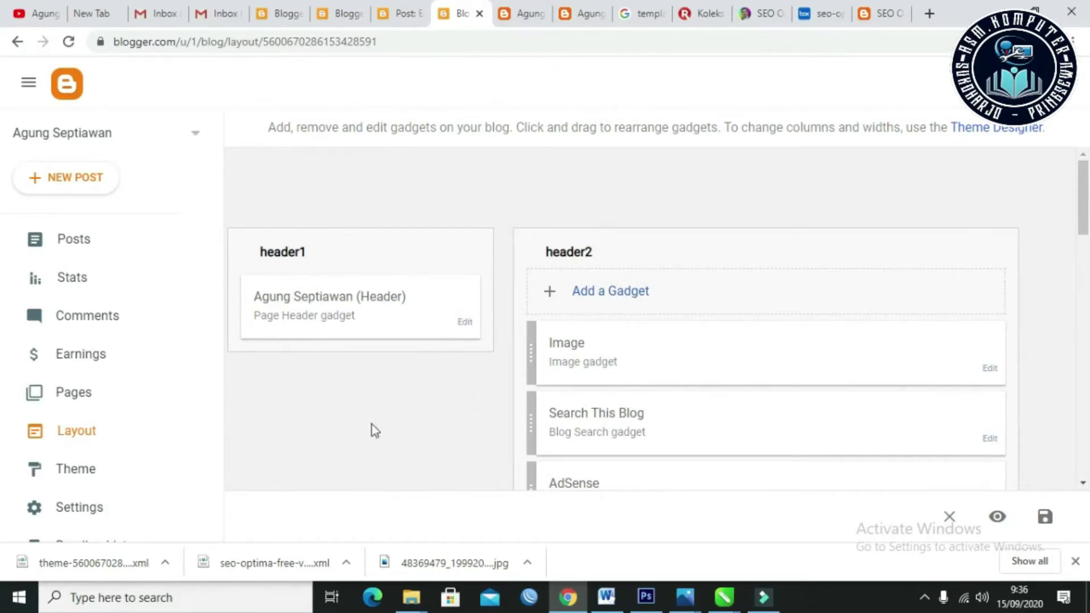
Step: Compare the public blog's header with the layout and remove the Image gadget from the header2 section
left_click(534, 3)
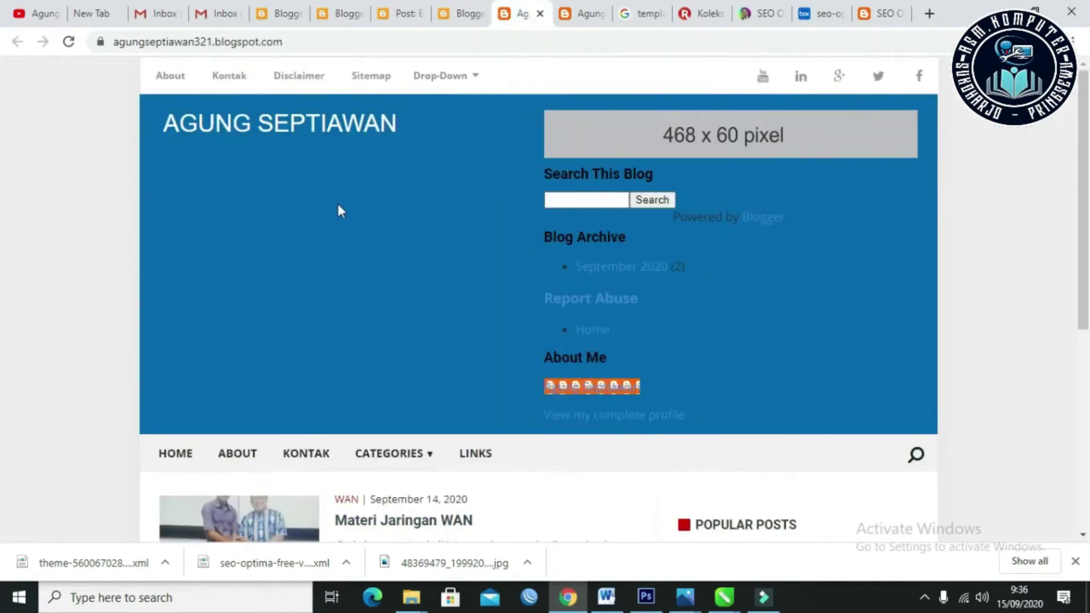
left_click(464, 13)
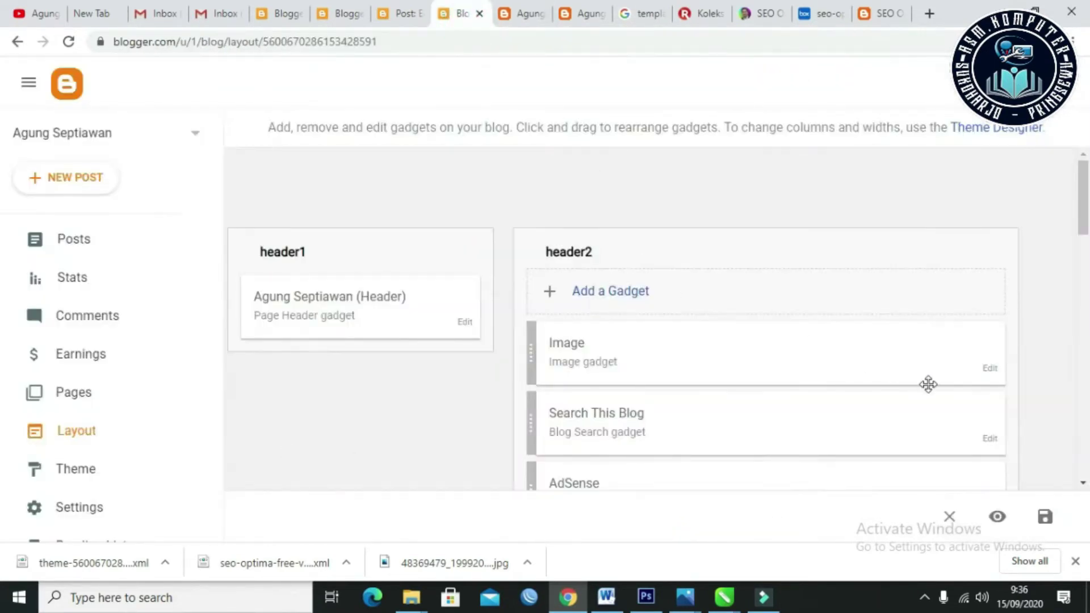
left_click(989, 370)
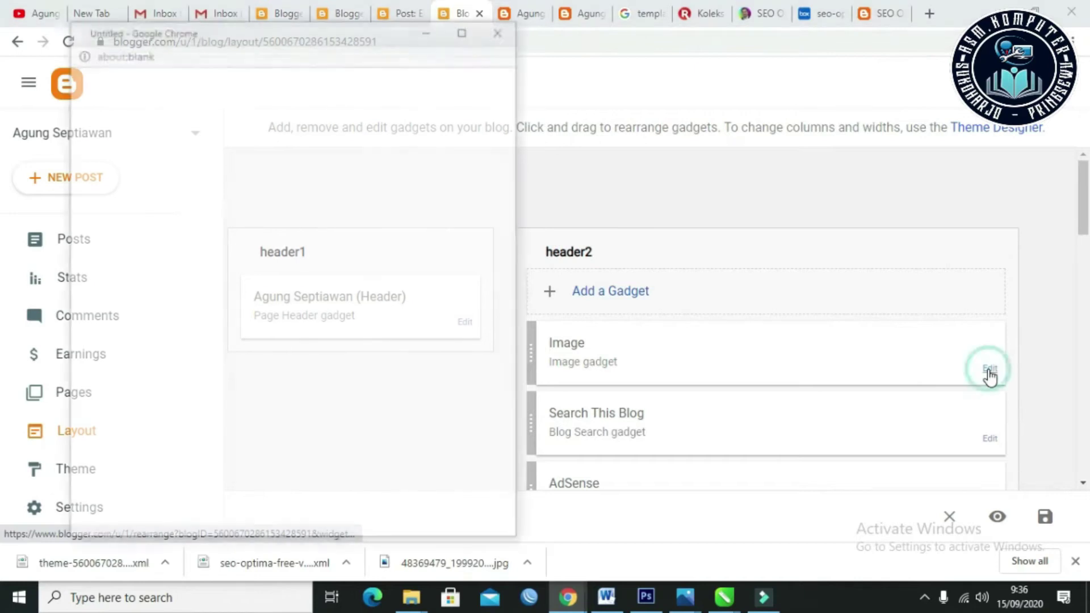
left_click(260, 478)
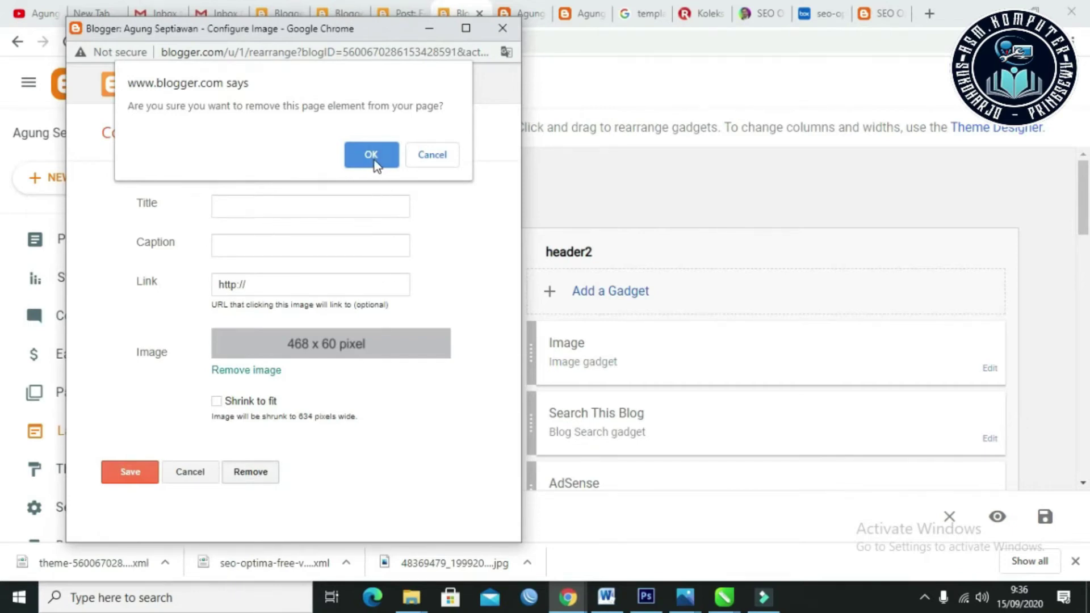
left_click(372, 156)
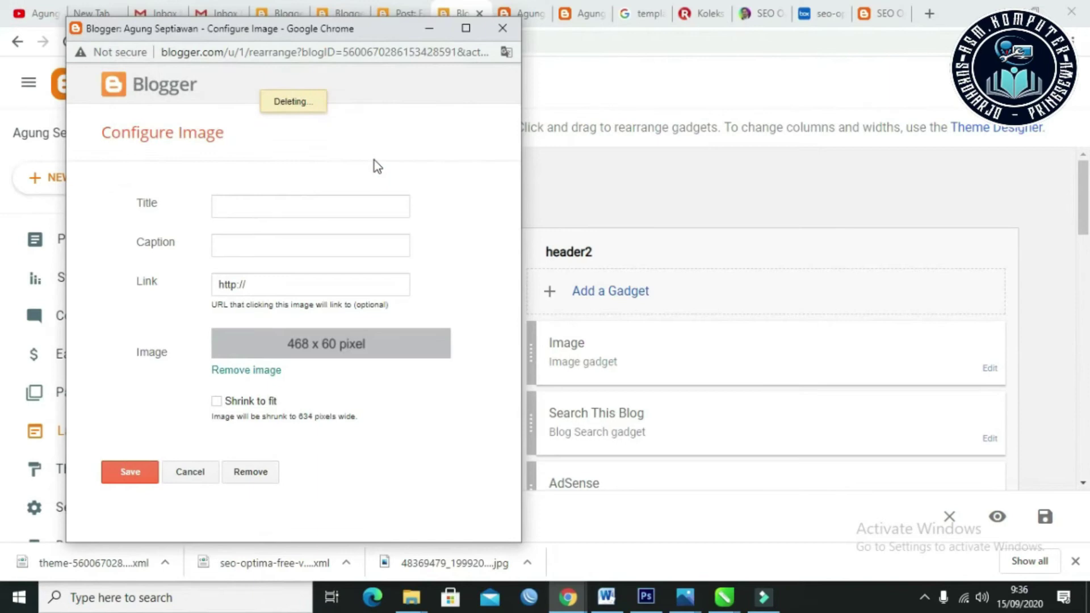
Step: Reload the public blog and examine its header, post list and sidebar against the Layout page
left_click(527, 6)
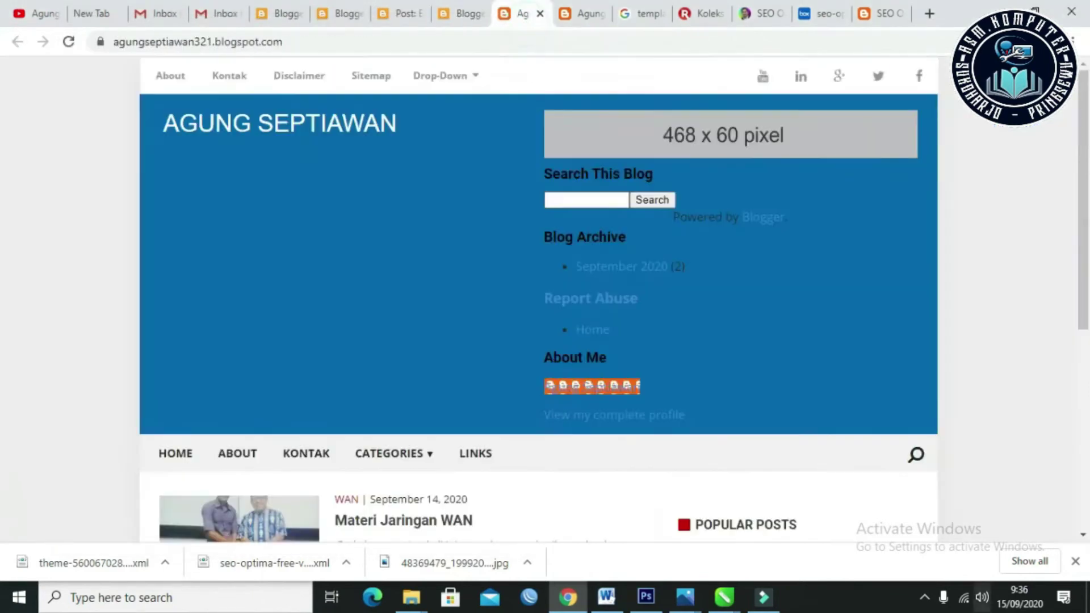
left_click(68, 43)
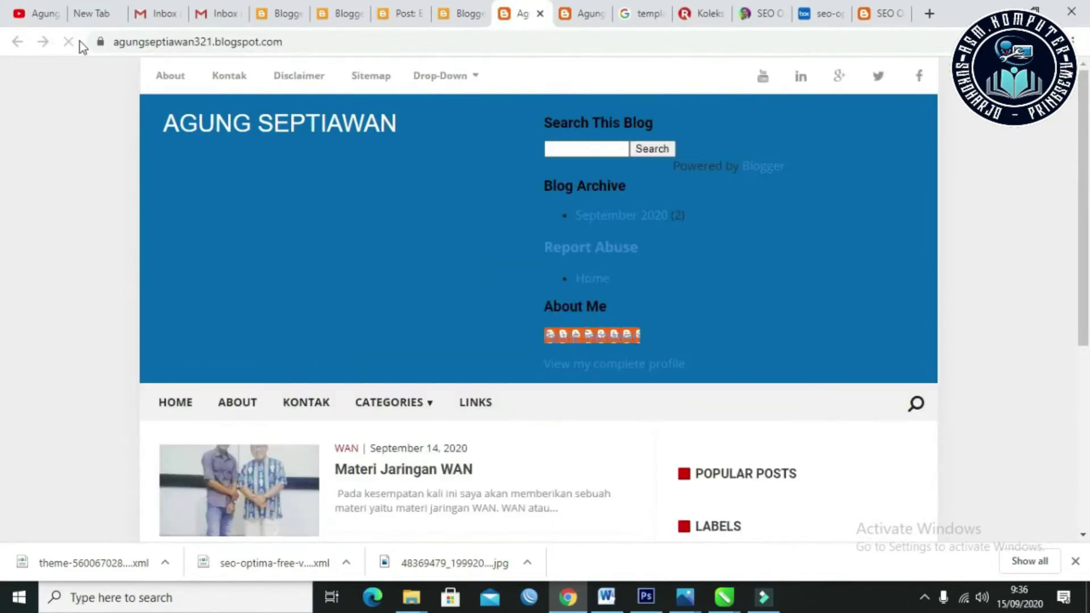
left_click(465, 13)
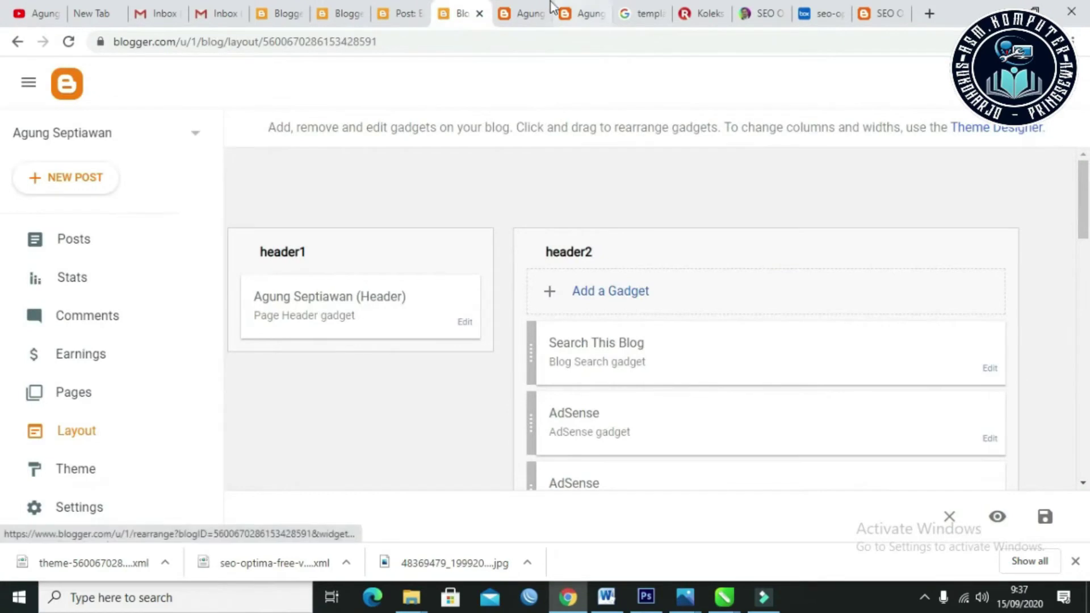
left_click(522, 12)
scroll(602, 165, "down", 1)
scroll(608, 156, "up", 1)
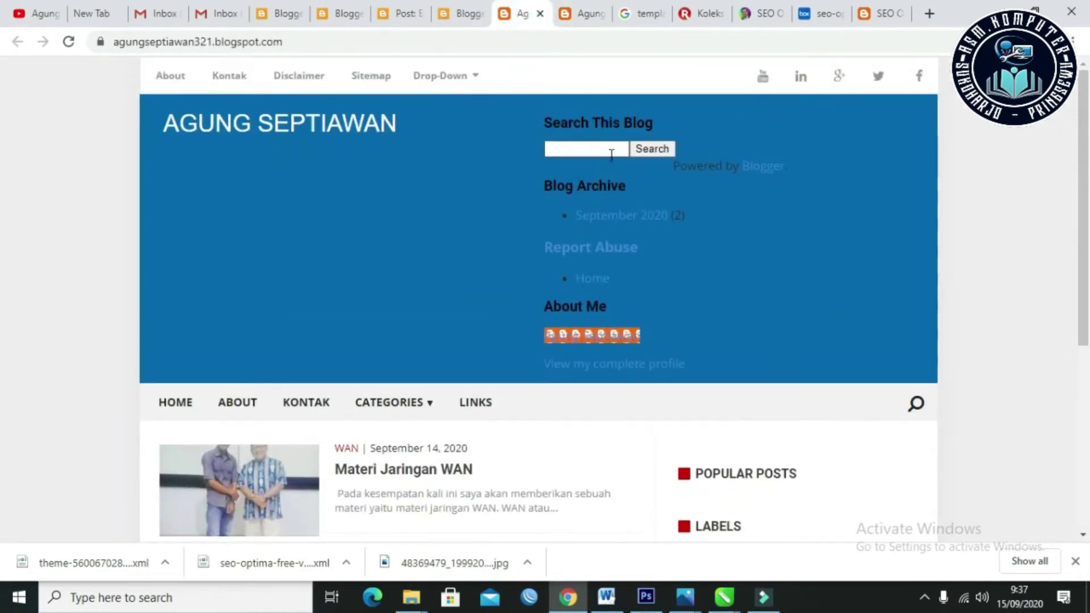
scroll(591, 171, "down", 4)
scroll(590, 171, "up", 1)
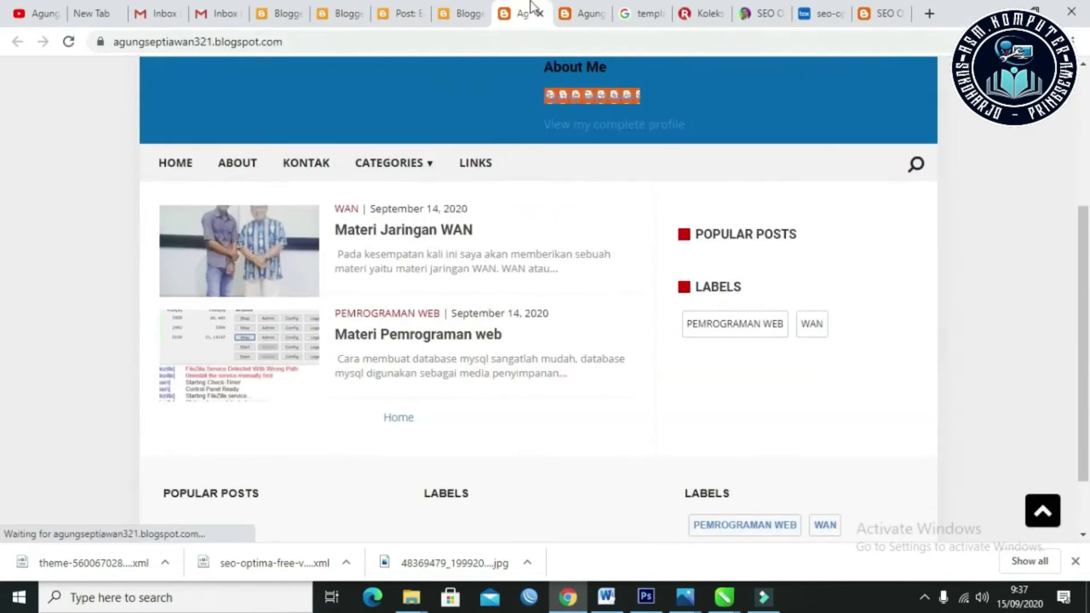
Step: Remove the Search This Blog gadget from header2 and reload the public blog to check its header
left_click(461, 8)
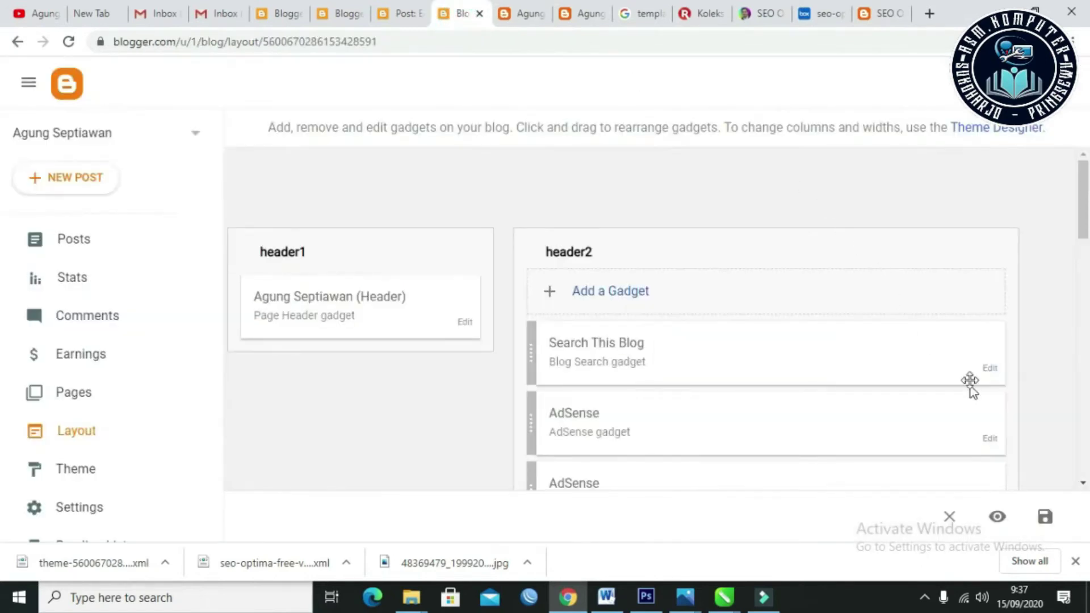
left_click(991, 368)
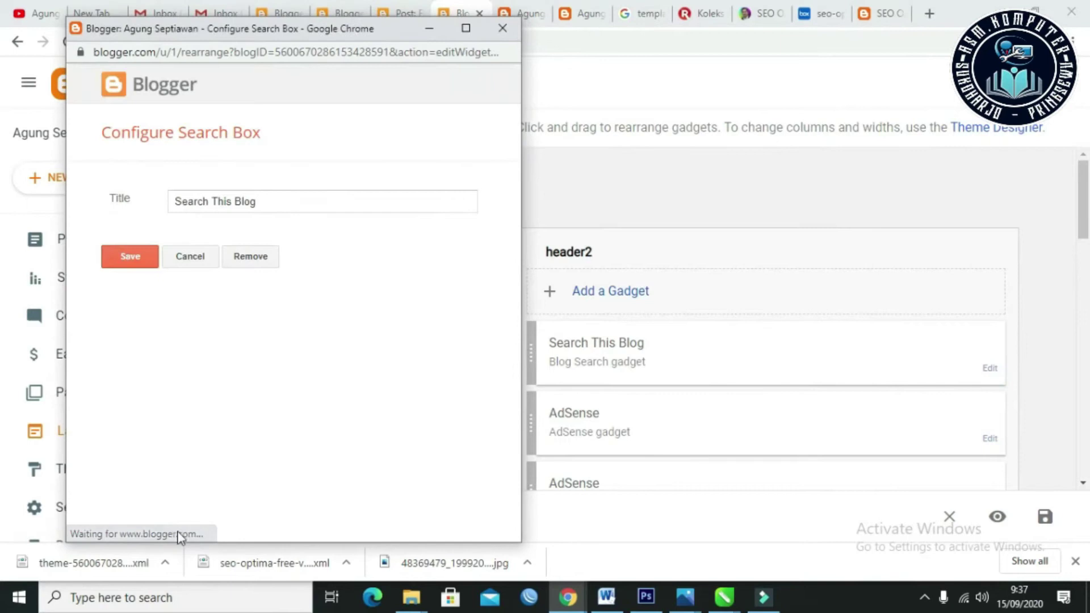
left_click(247, 260)
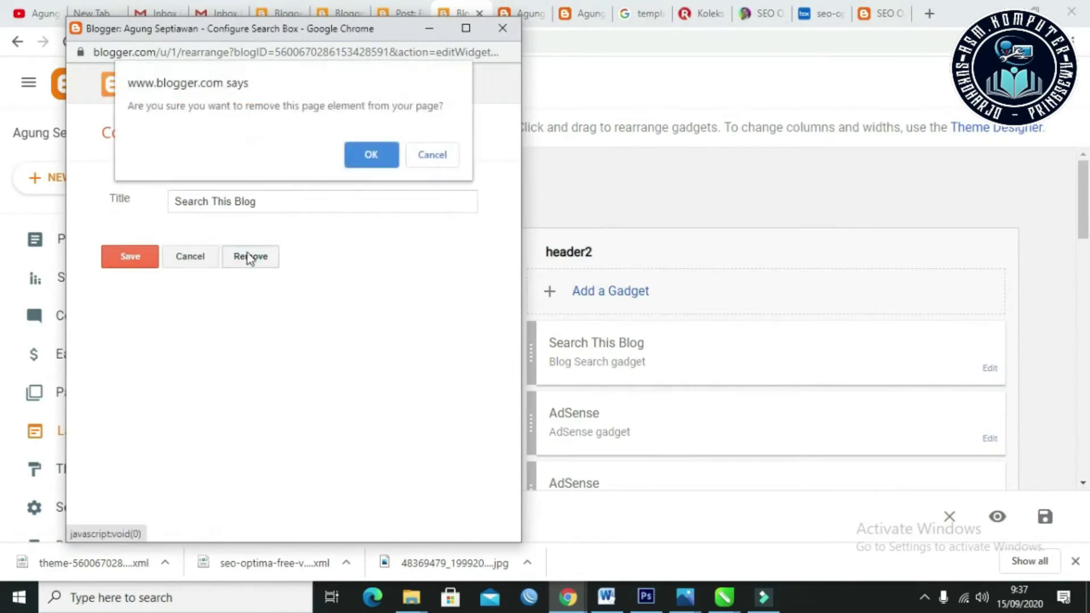
left_click(366, 166)
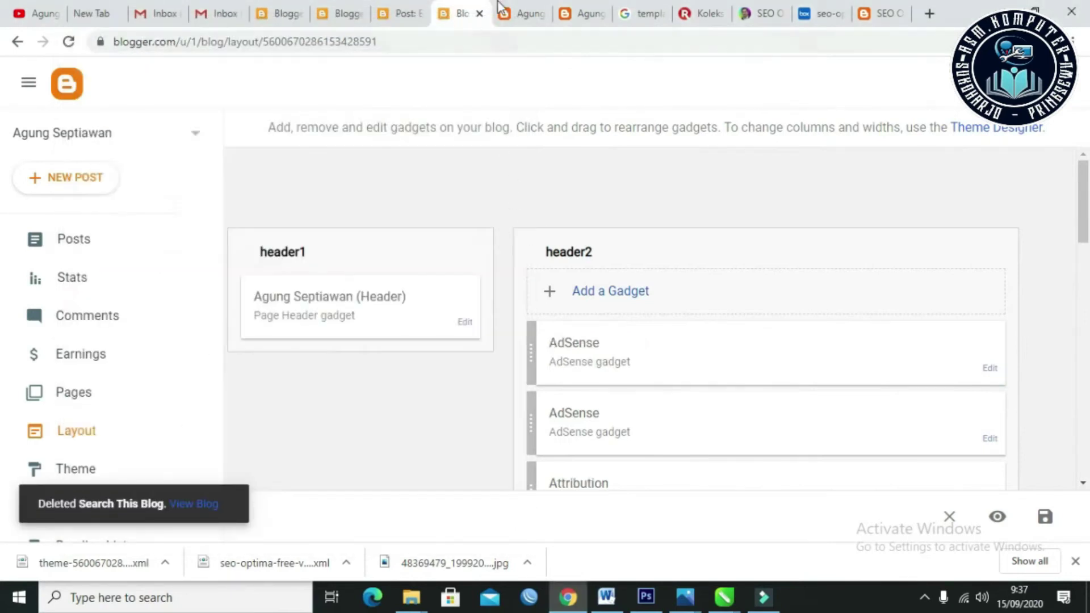
left_click(523, 12)
left_click(68, 43)
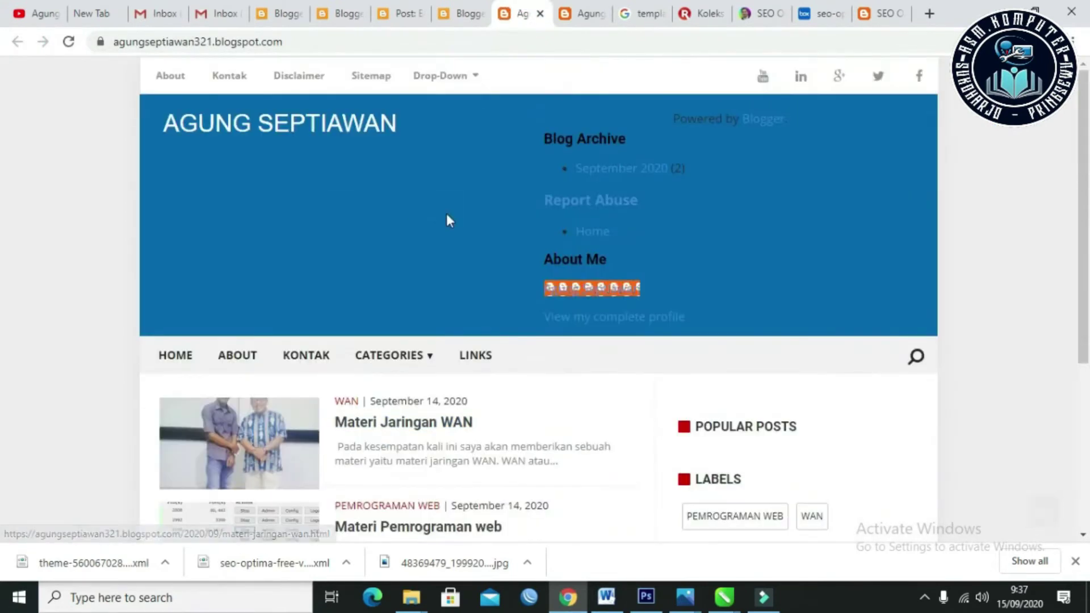
Step: Return to the Layout page and remove the first AdSense gadget from the header2 section
left_click(460, 13)
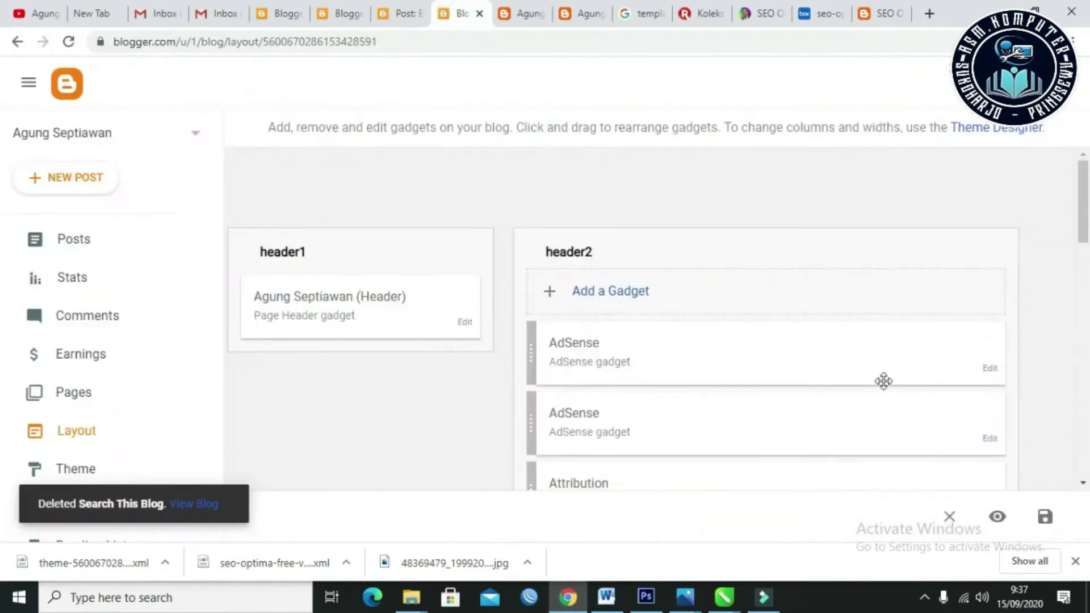
scroll(884, 381, "down", 5)
scroll(874, 381, "up", 2)
scroll(874, 381, "up", 2)
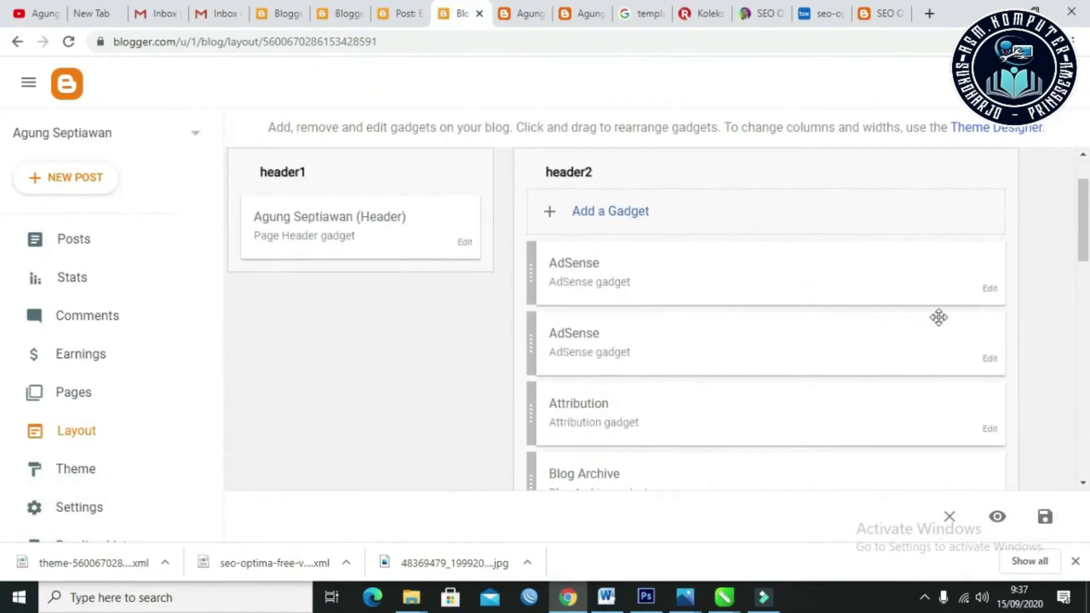
left_click(990, 288)
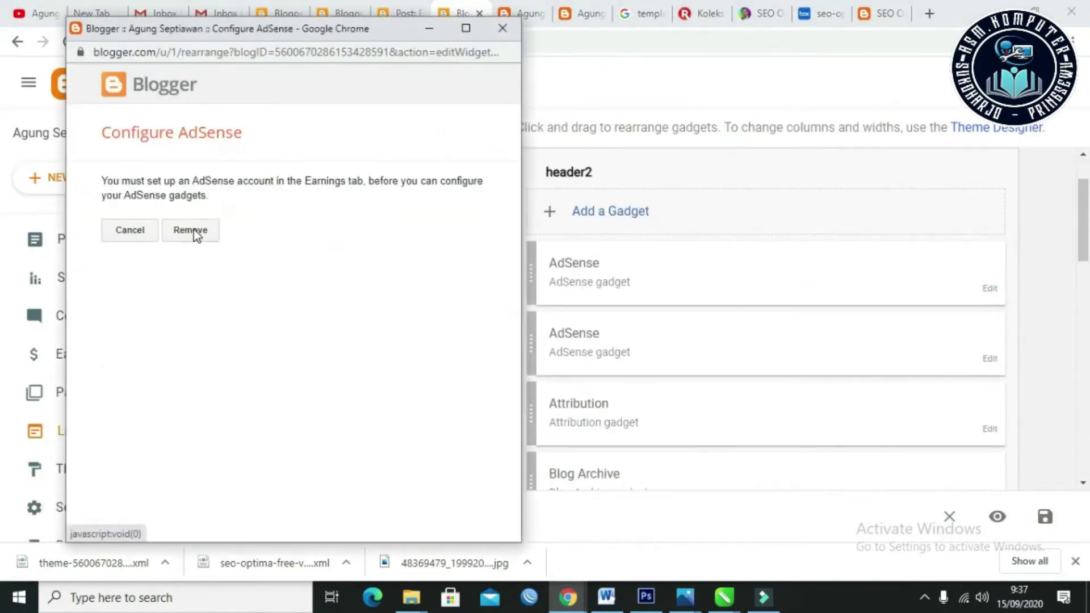
left_click(194, 232)
left_click(370, 157)
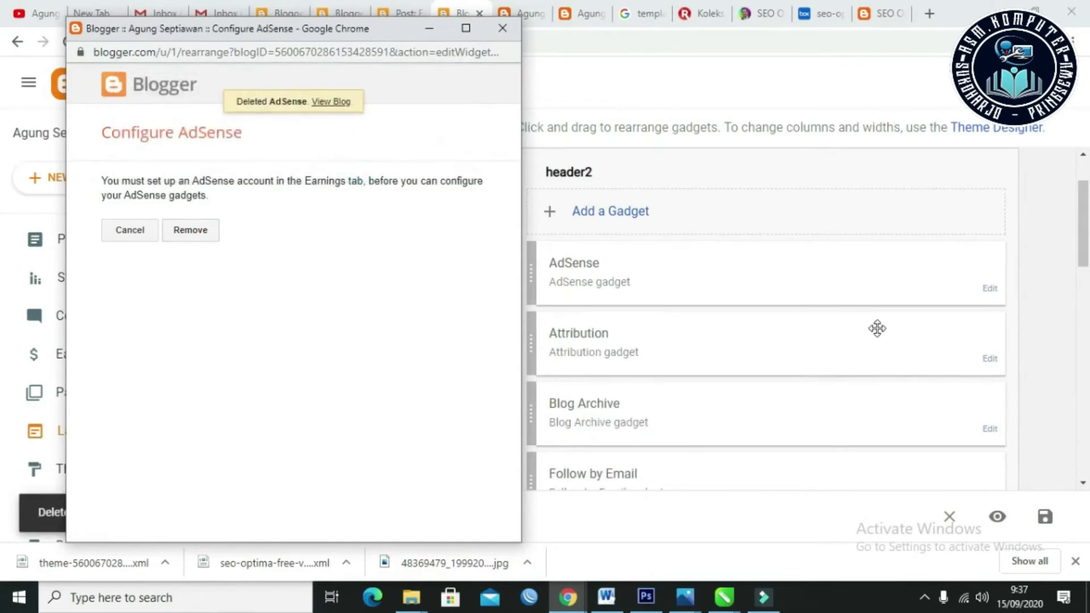
Step: Remove the Attribution gadget from the header2 section
left_click(990, 359)
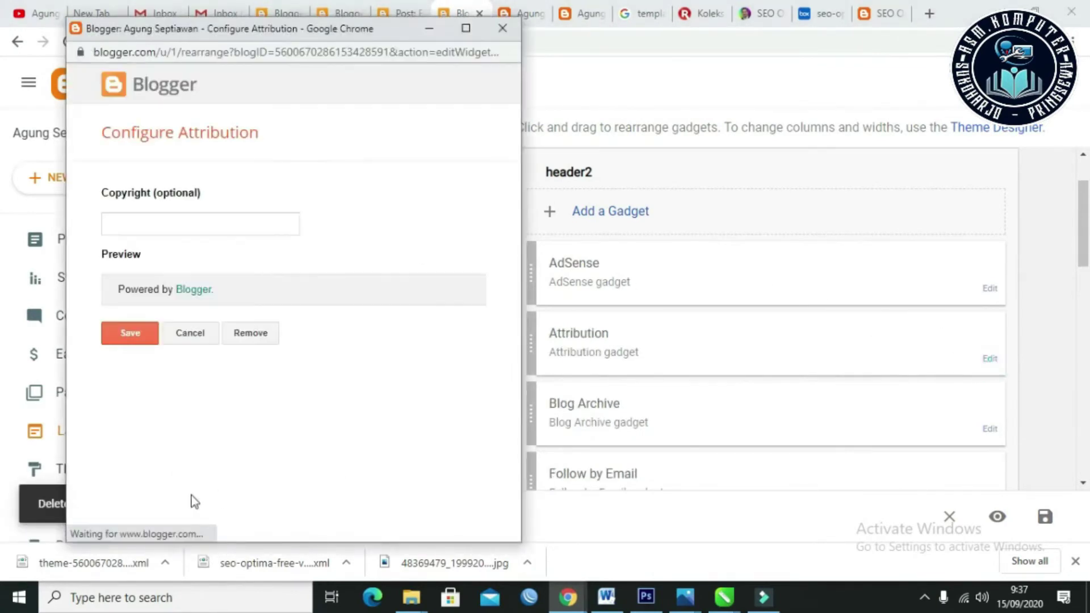
left_click(254, 336)
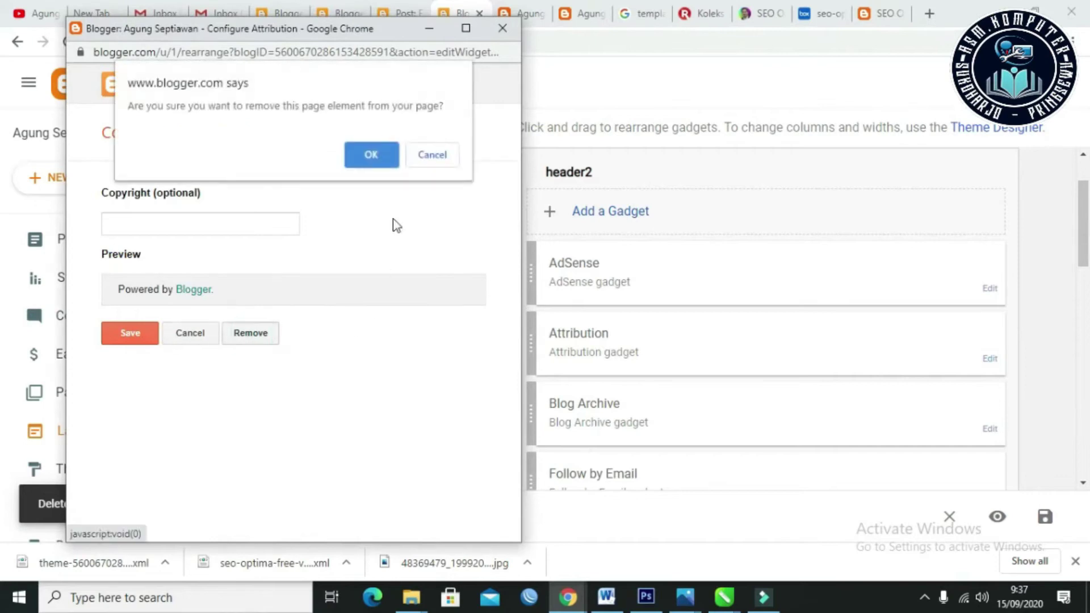
left_click(368, 157)
Step: Remove the Blog Archive gadget from header2 and reload the public blog to check the page
left_click(991, 366)
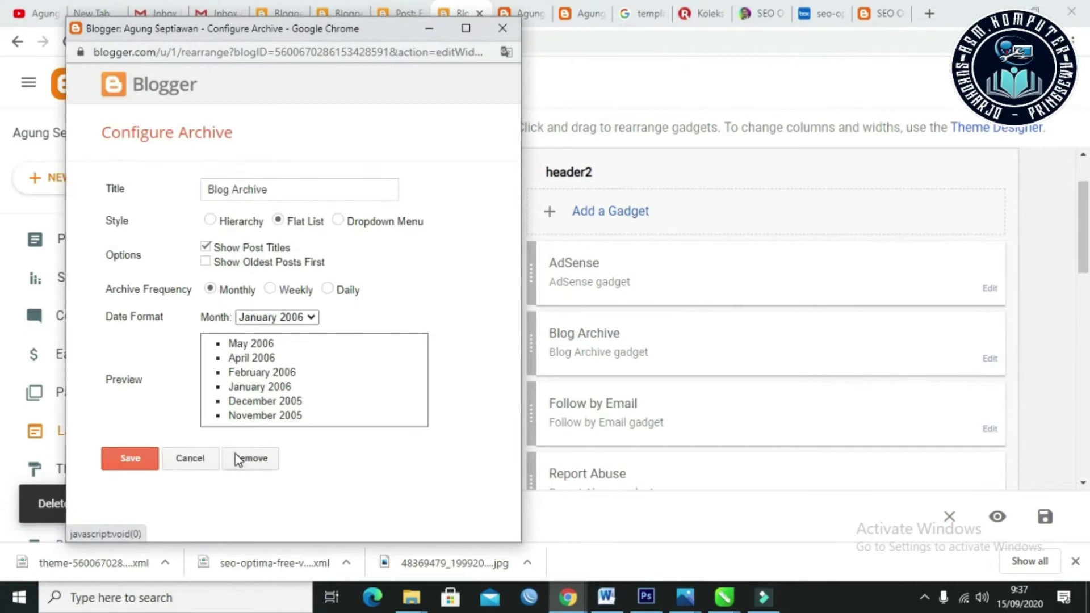
left_click(238, 458)
left_click(366, 151)
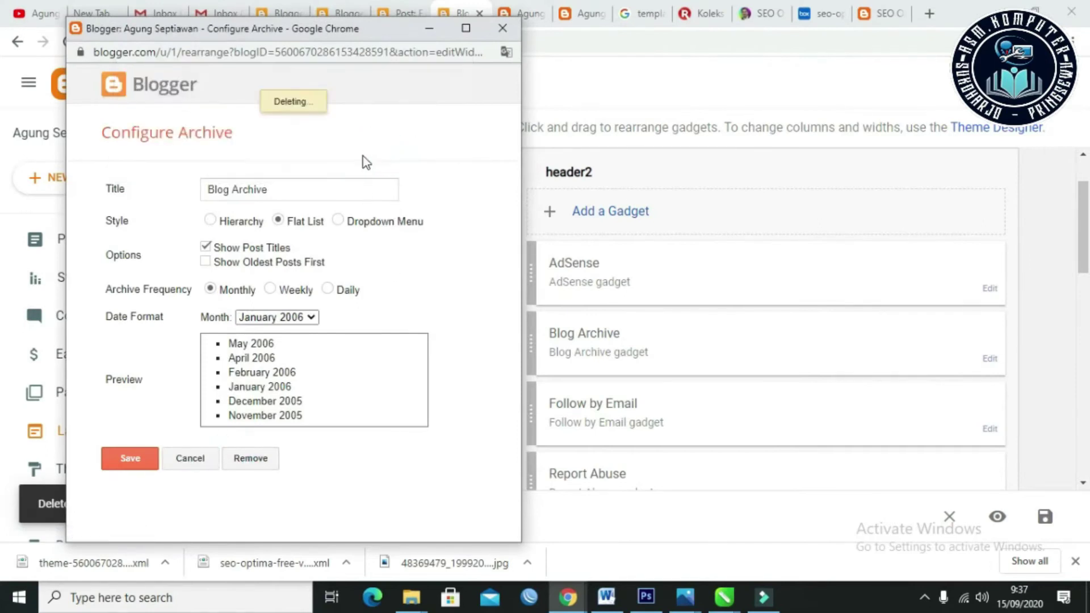
left_click(534, 12)
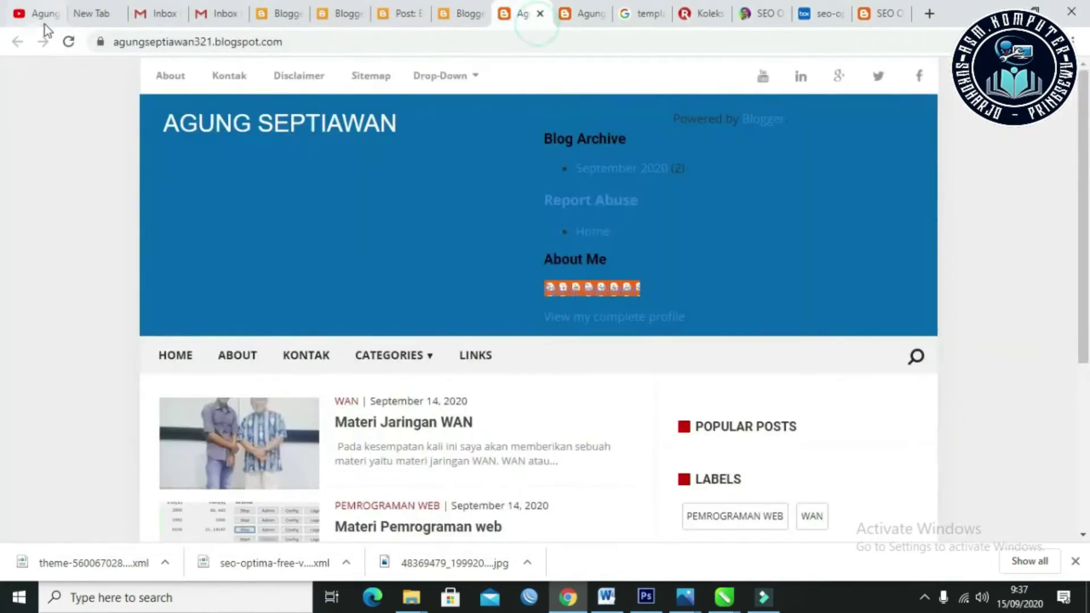
left_click(68, 41)
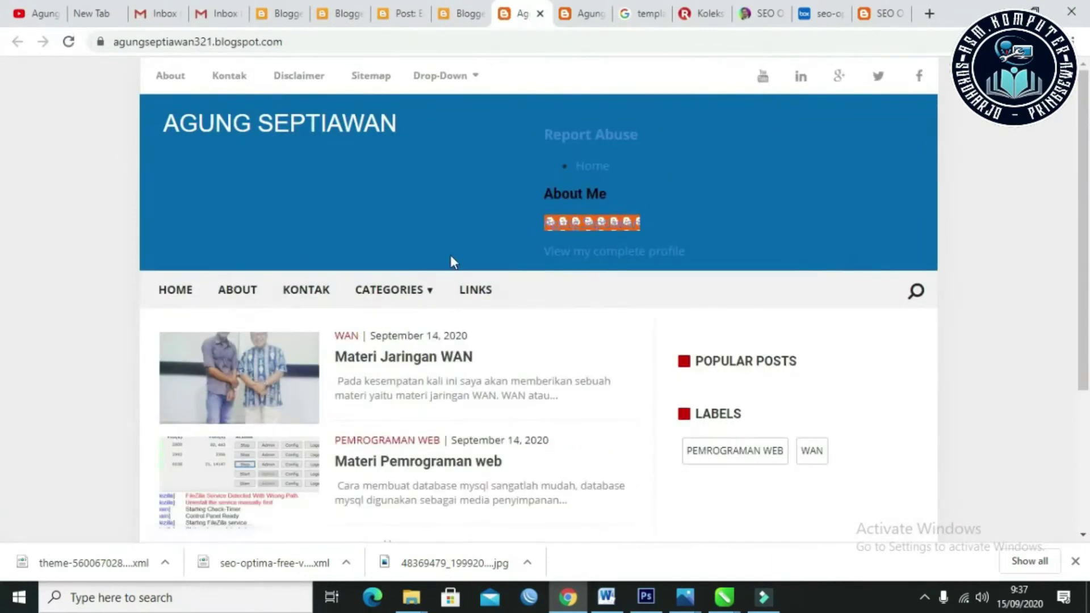
scroll(596, 309, "down", 5)
scroll(591, 311, "up", 5)
Step: Remove the About Me profile gadget from the header2 section and view the public blog
left_click(460, 13)
scroll(638, 260, "down", 3)
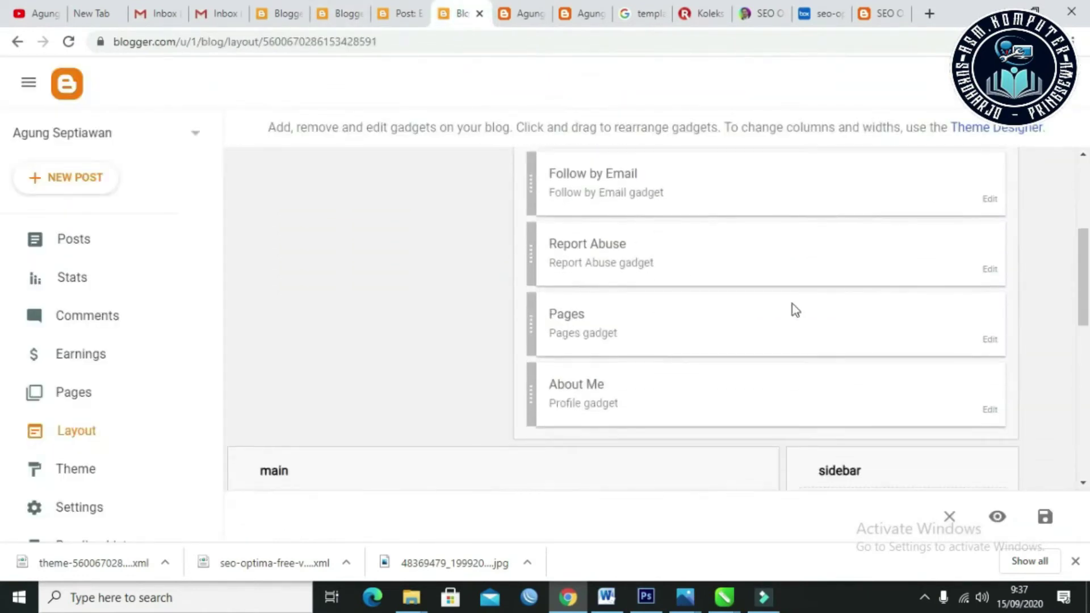
left_click(990, 410)
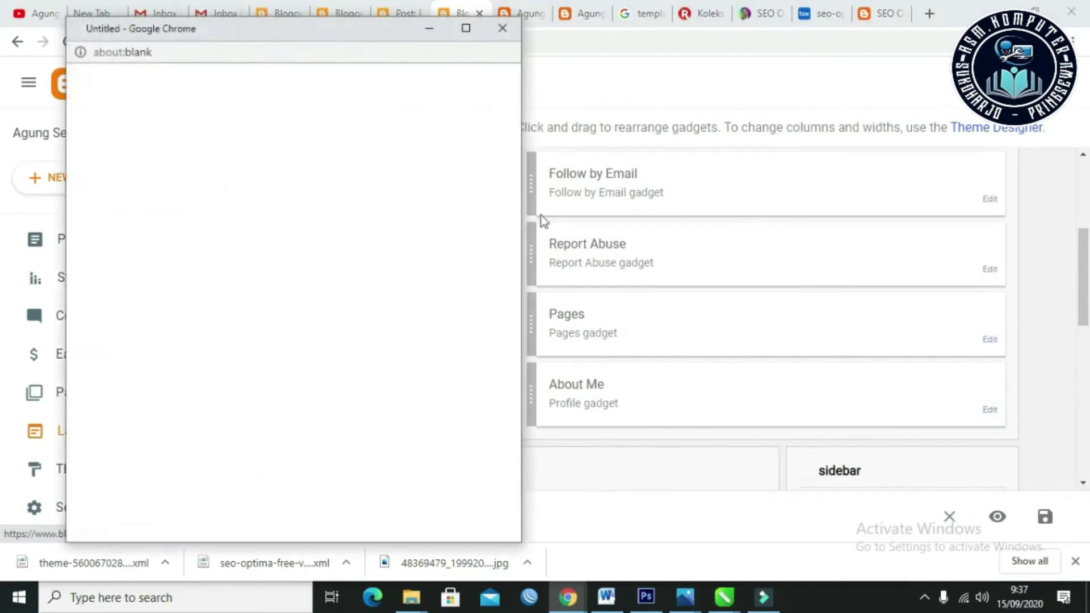
left_click(250, 351)
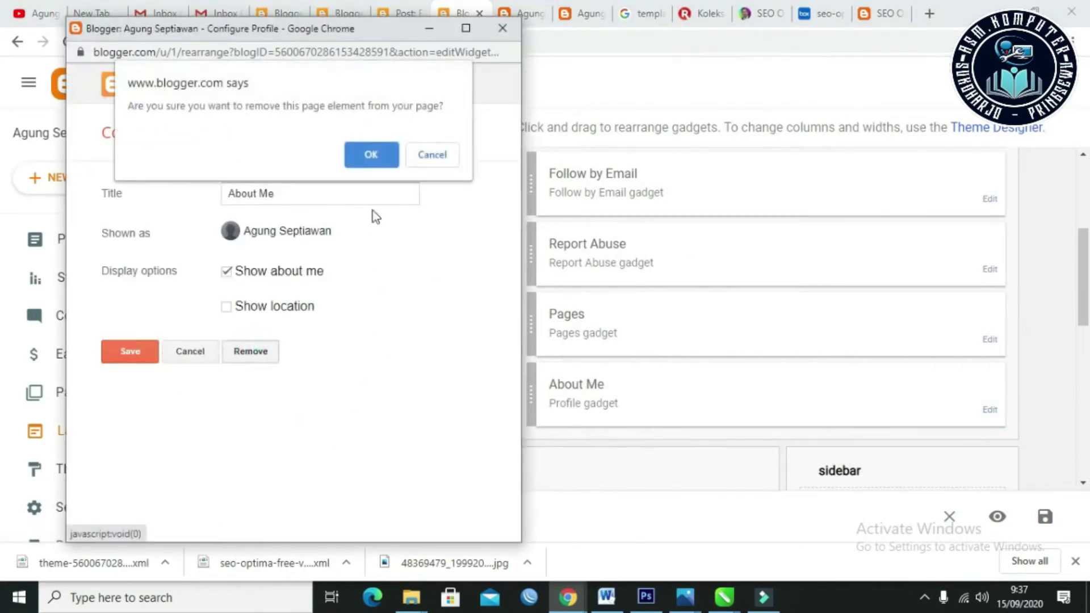
left_click(371, 156)
left_click(528, 17)
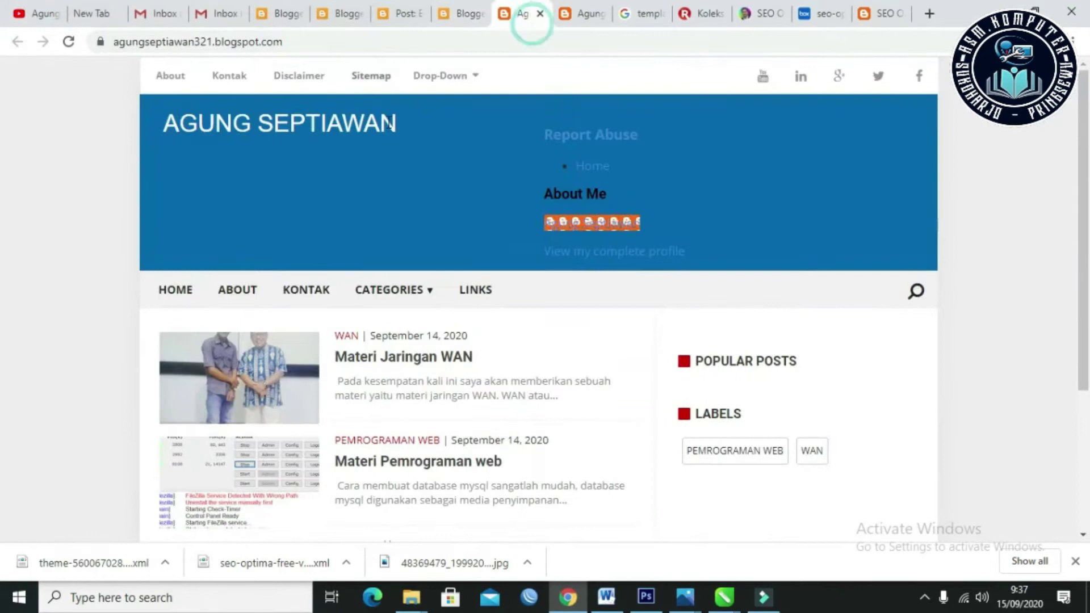
Step: Return to the Layout page and remove the Pages and Report Abuse gadgets from the header2 section
left_click(475, 13)
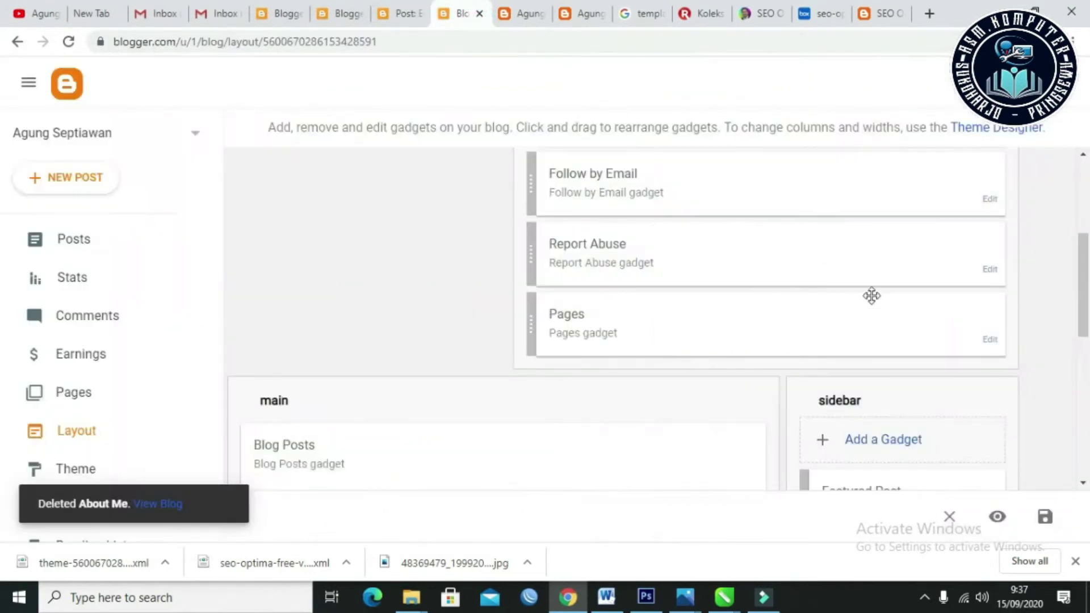
left_click(990, 340)
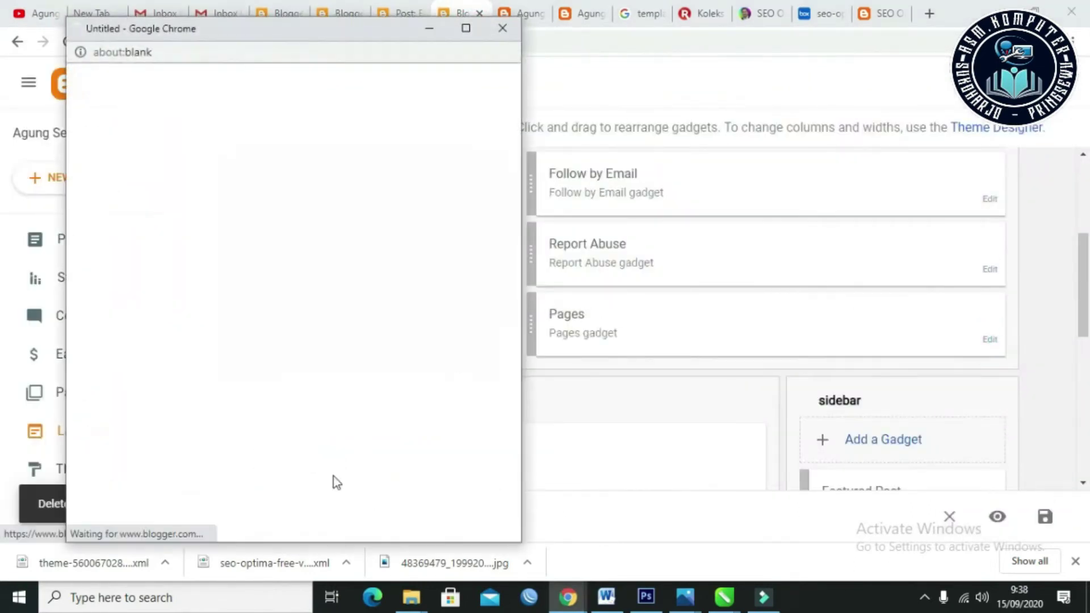
left_click(227, 497)
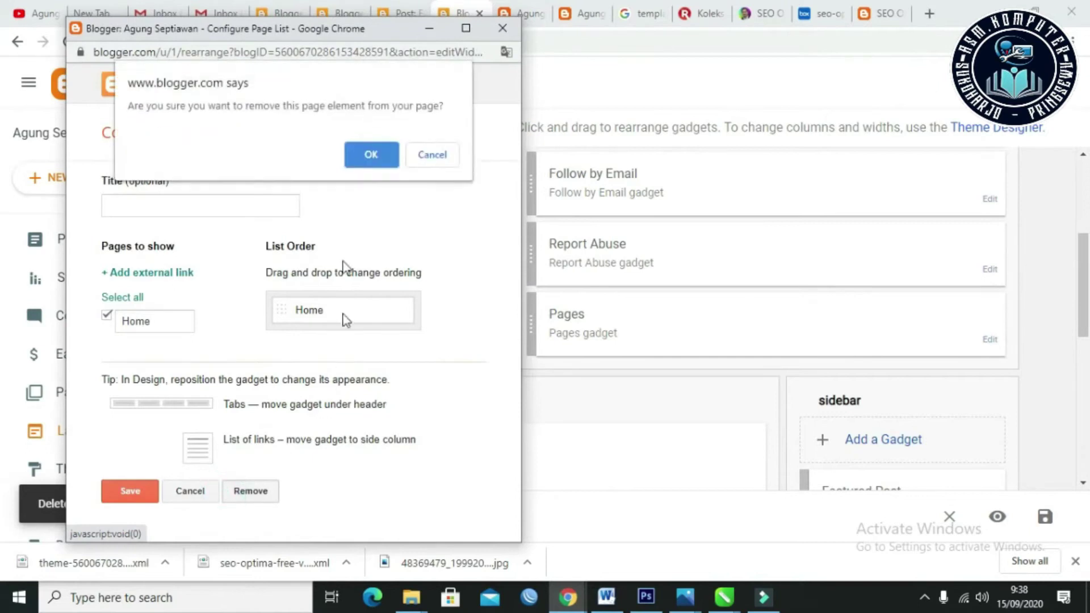
left_click(370, 154)
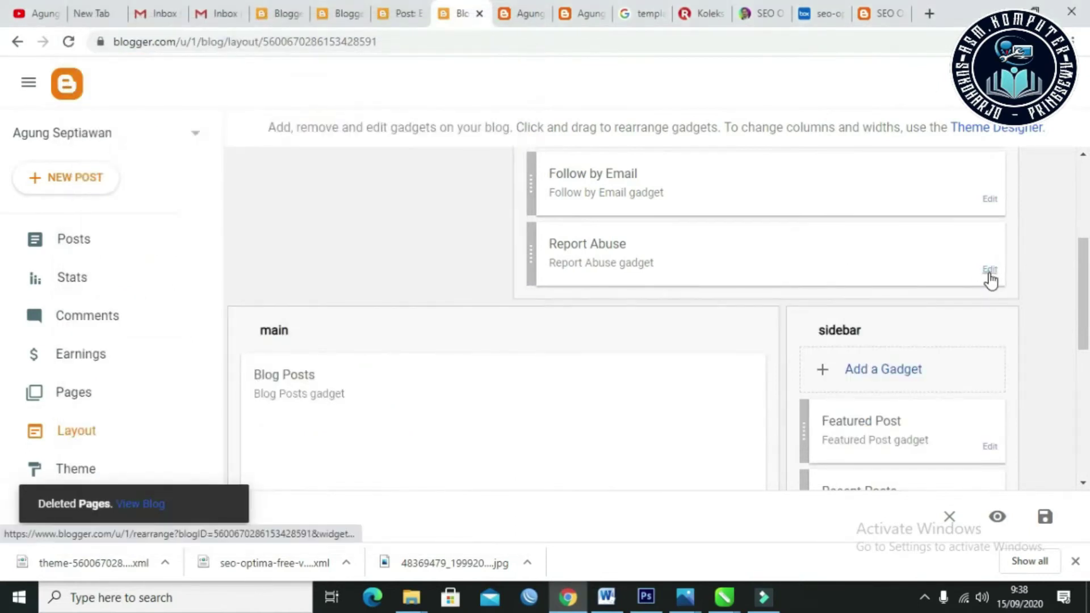
left_click(990, 270)
left_click(250, 203)
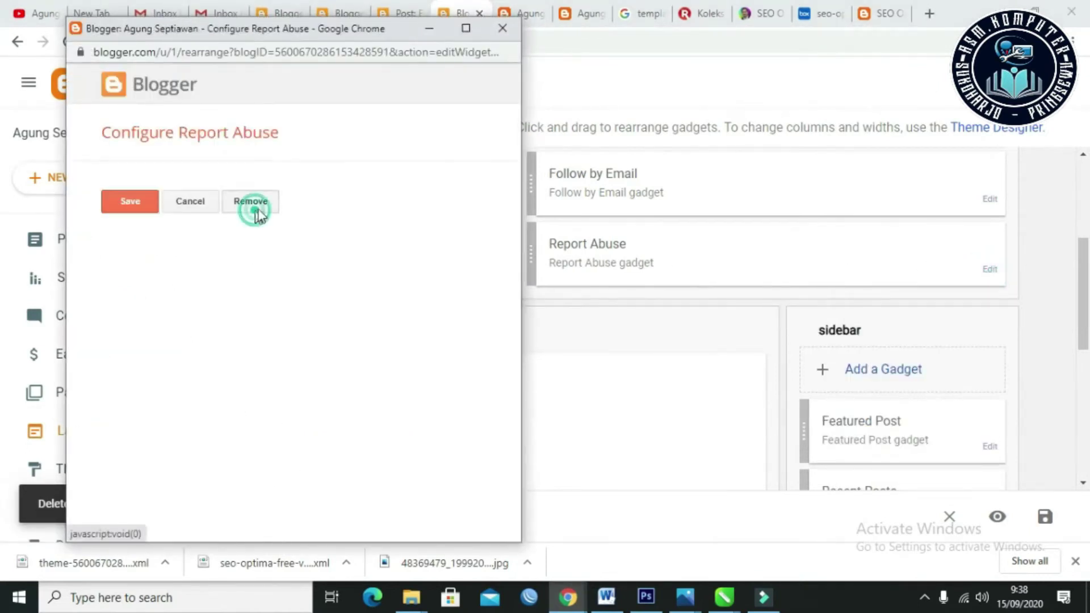
left_click(372, 152)
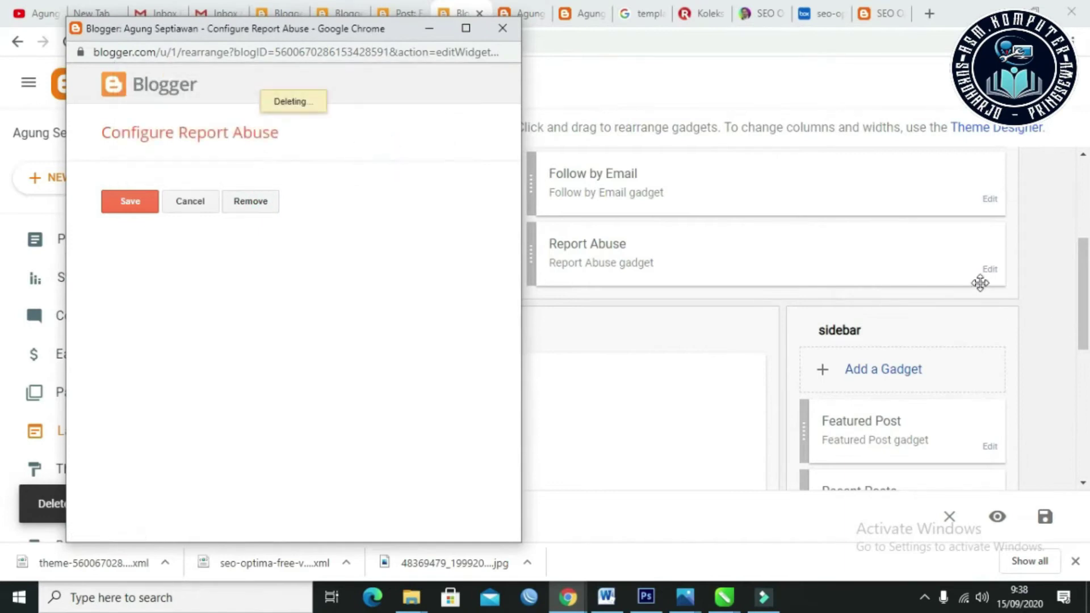
Step: Remove the Follow by Email and AdSense gadgets from the header2 section
scroll(997, 219, "up", 3)
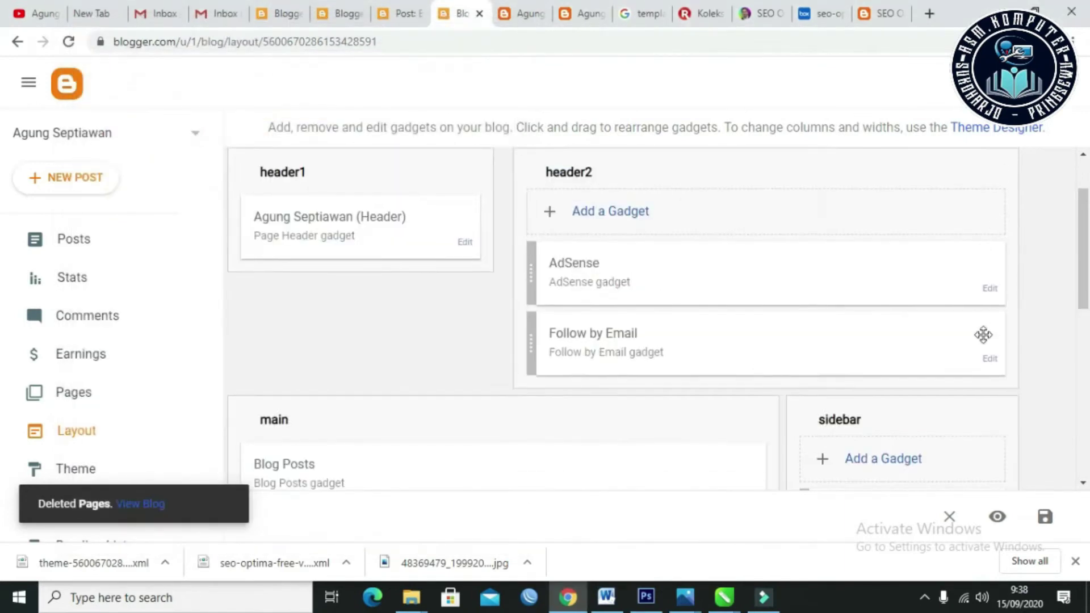
left_click(990, 358)
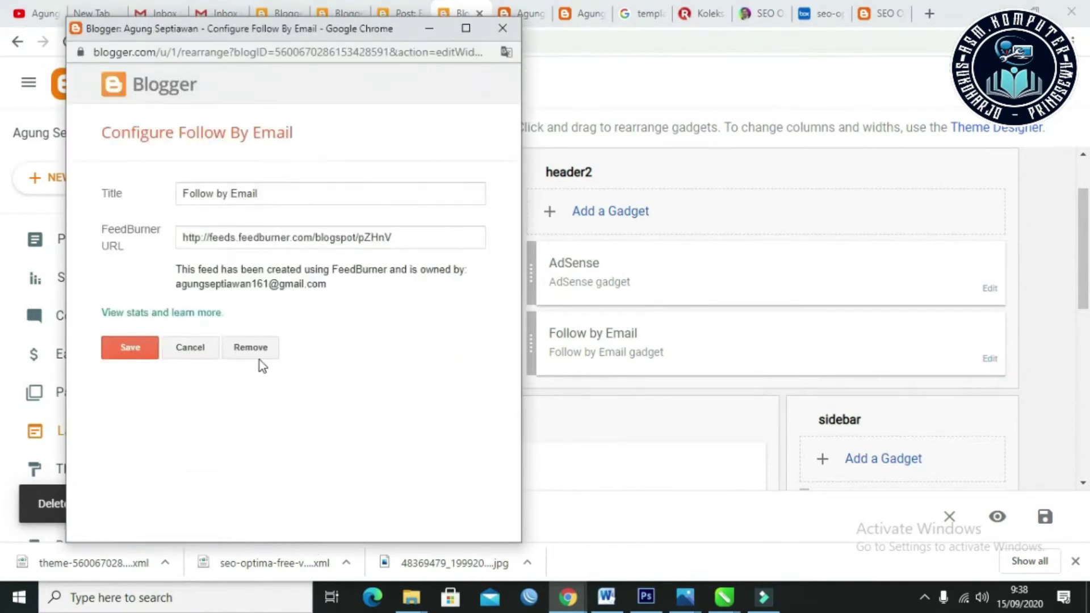
left_click(256, 356)
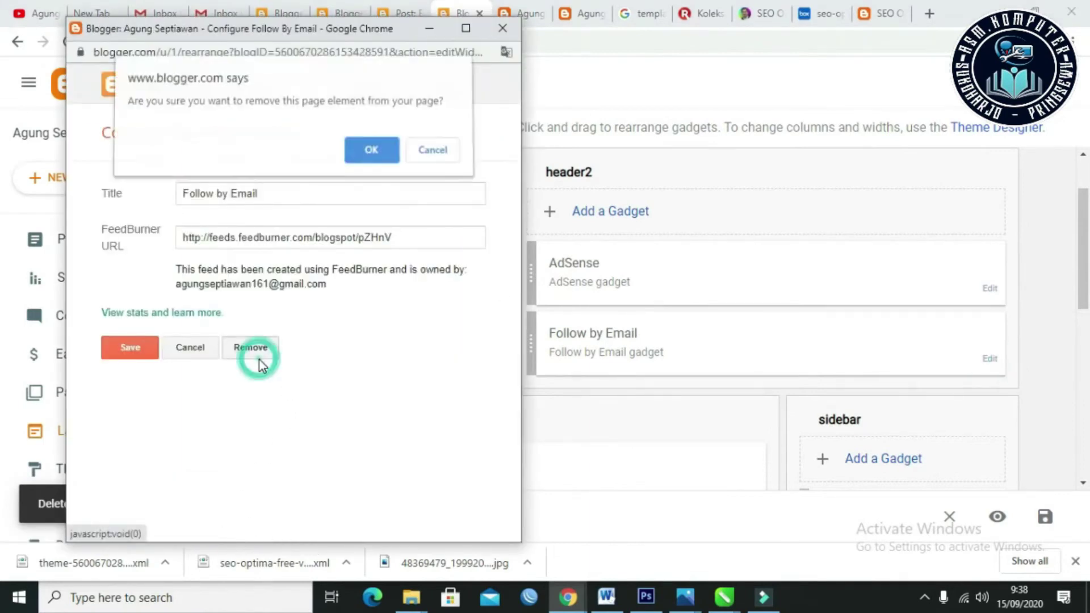
left_click(370, 164)
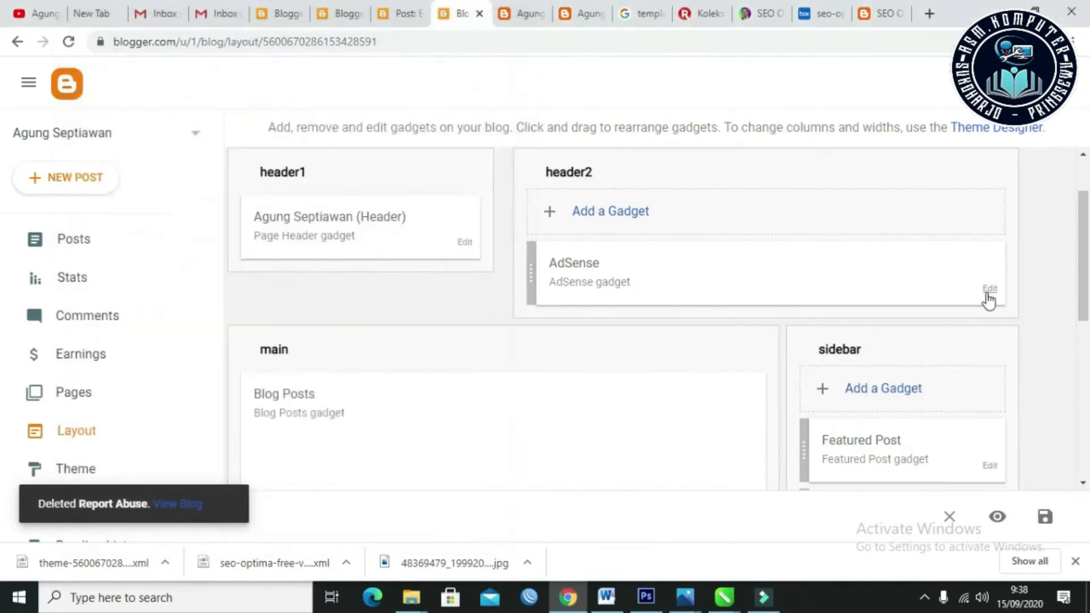
left_click(989, 291)
left_click(208, 226)
left_click(372, 158)
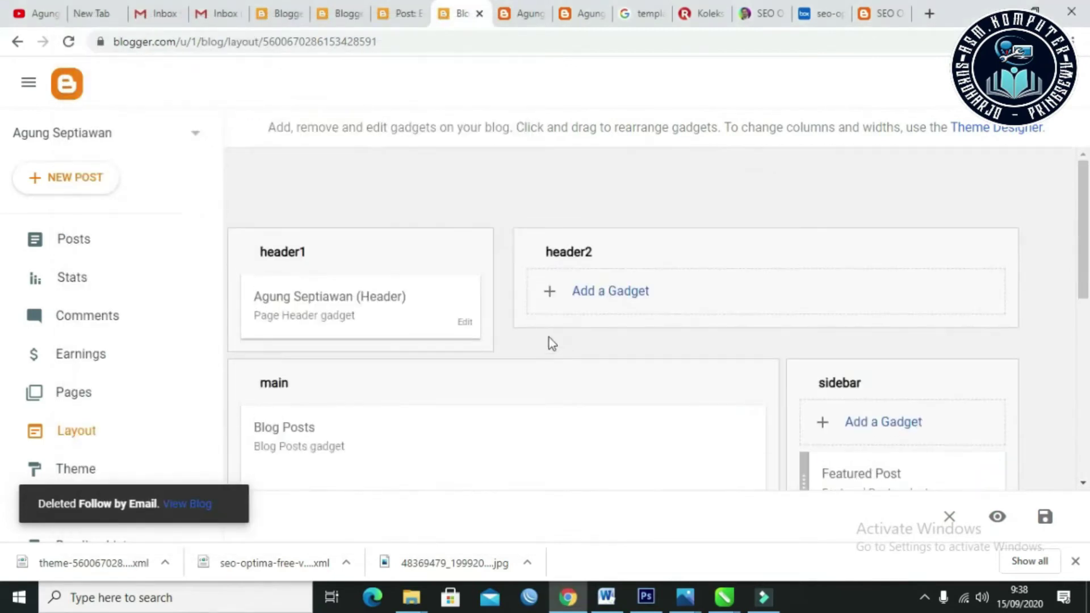
Step: Reload the public blog and examine its header, post list, sidebar and footer
left_click(533, 2)
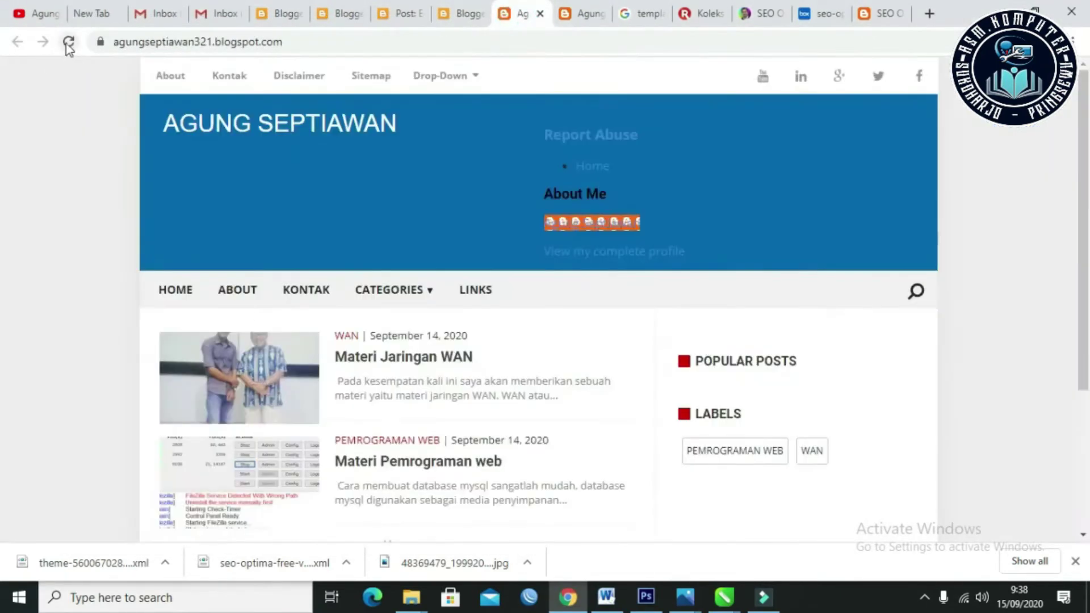
left_click(67, 43)
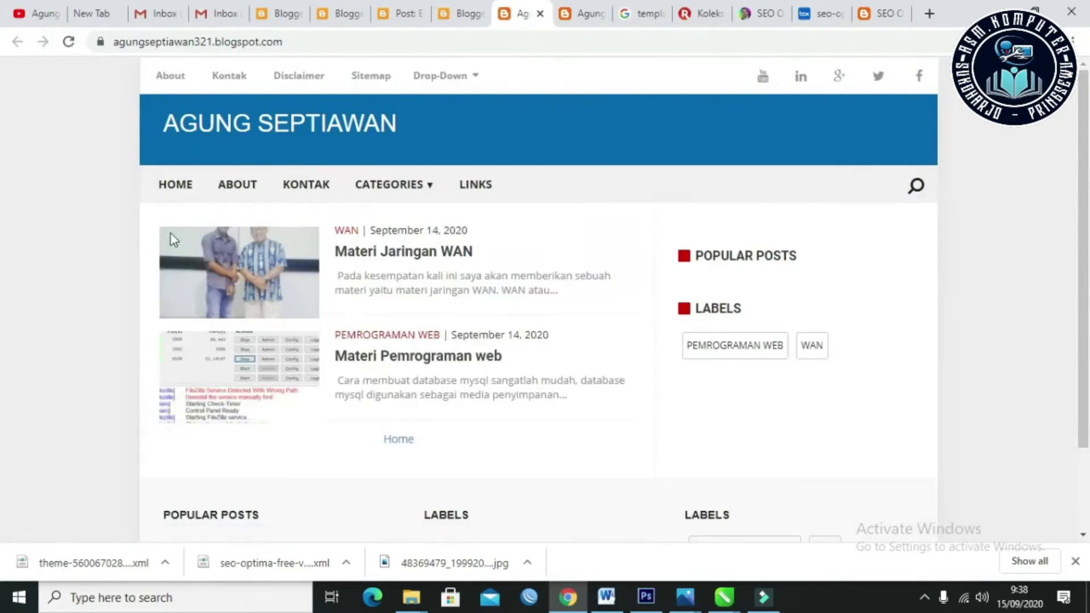
scroll(603, 226, "down", 2)
scroll(584, 262, "up", 2)
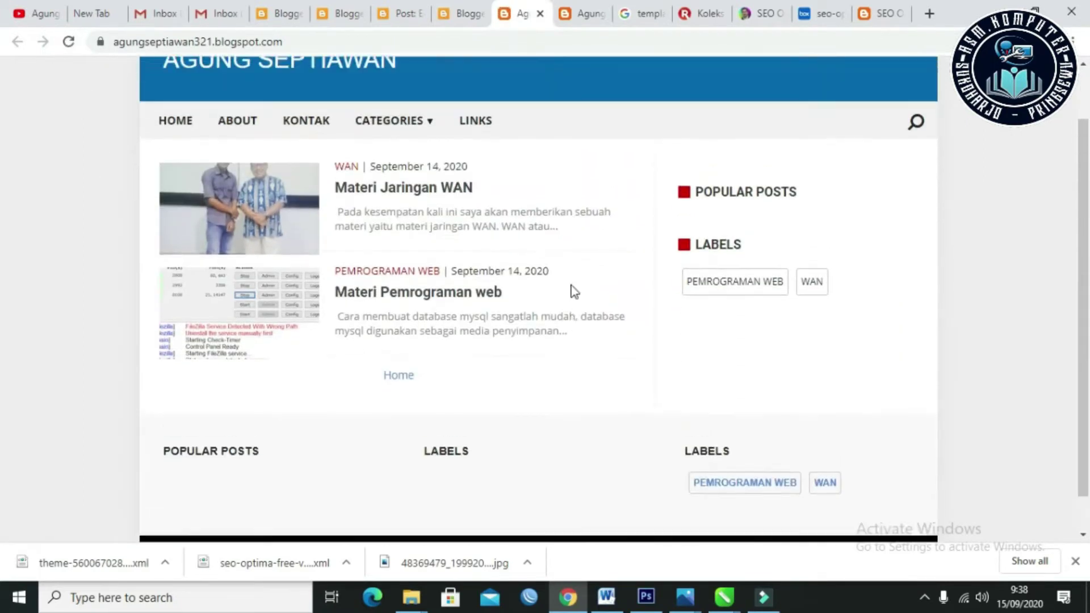
scroll(572, 286, "down", 2)
scroll(572, 286, "up", 2)
scroll(572, 287, "down", 2)
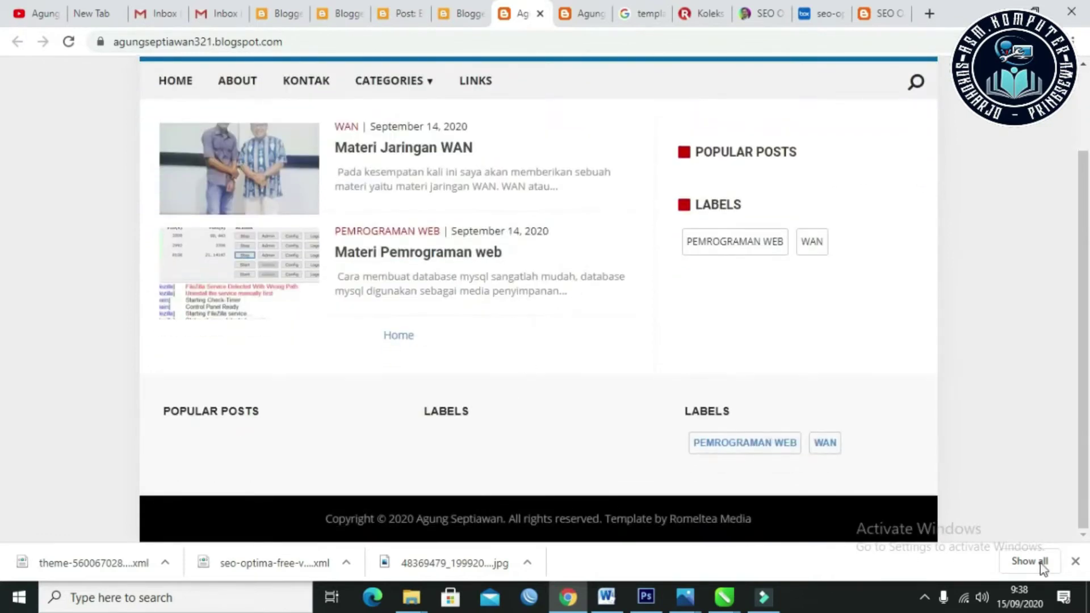
Step: Check the blog's responsive layout in a reduced browser window, toggle its main navigation menu, and restore the full-size window
left_click(1076, 563)
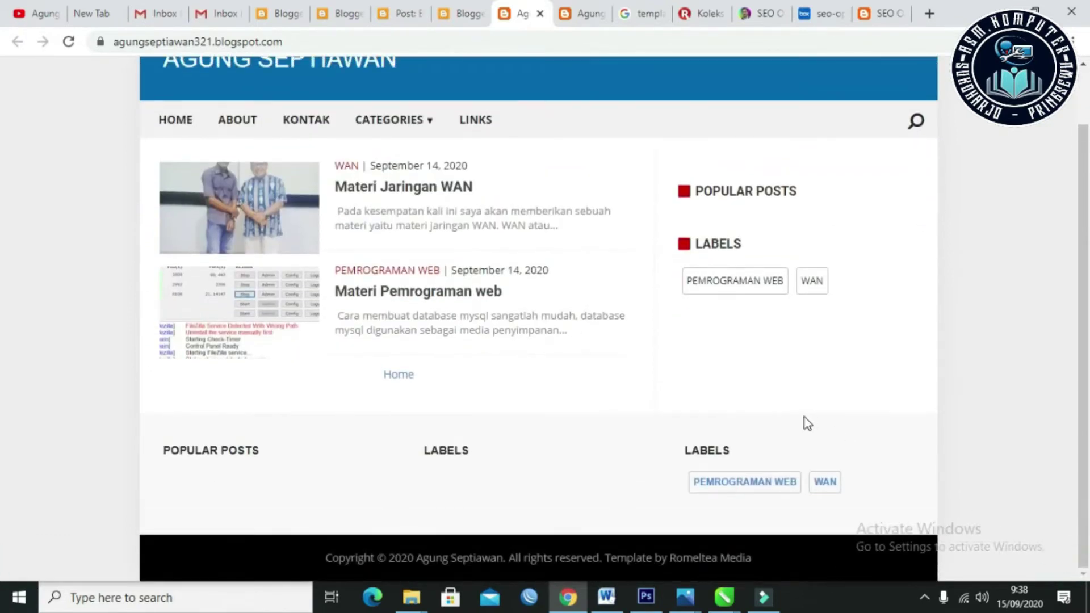
scroll(807, 423, "up", 1)
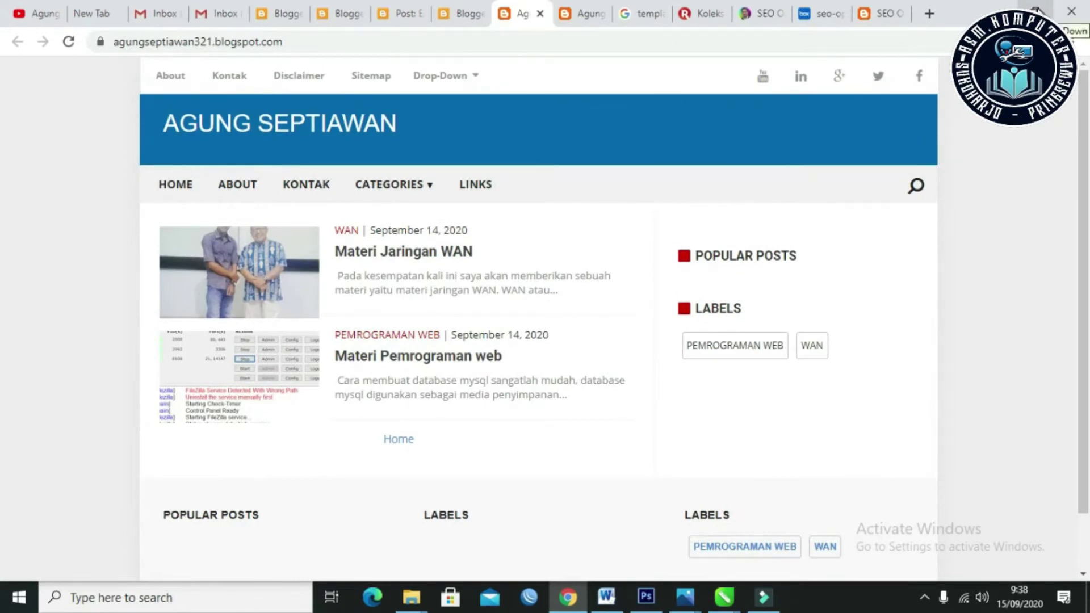
left_click(1035, 10)
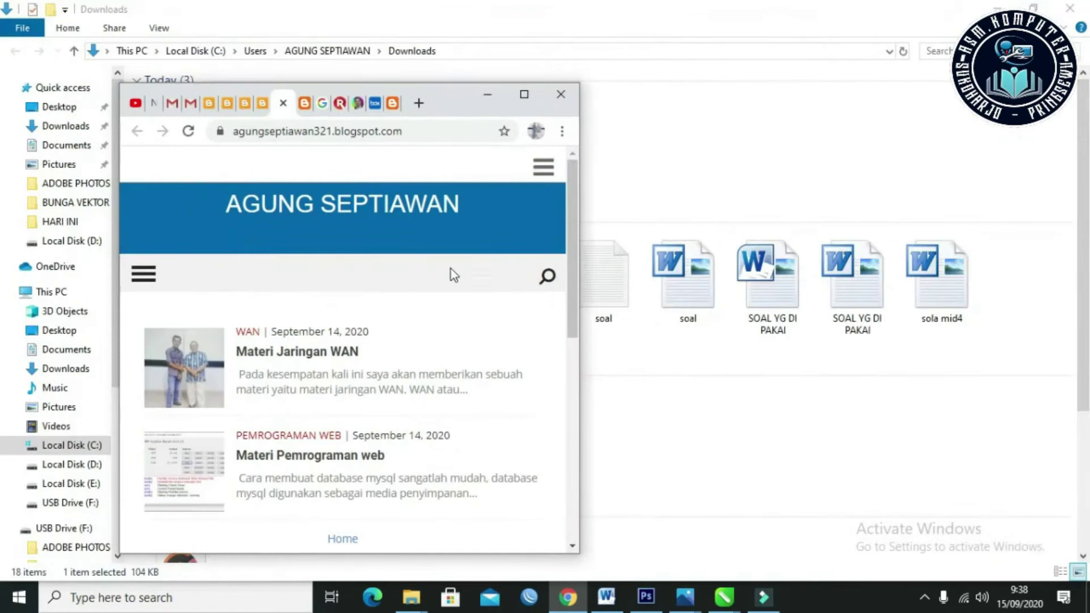
left_click(139, 275)
left_click(141, 275)
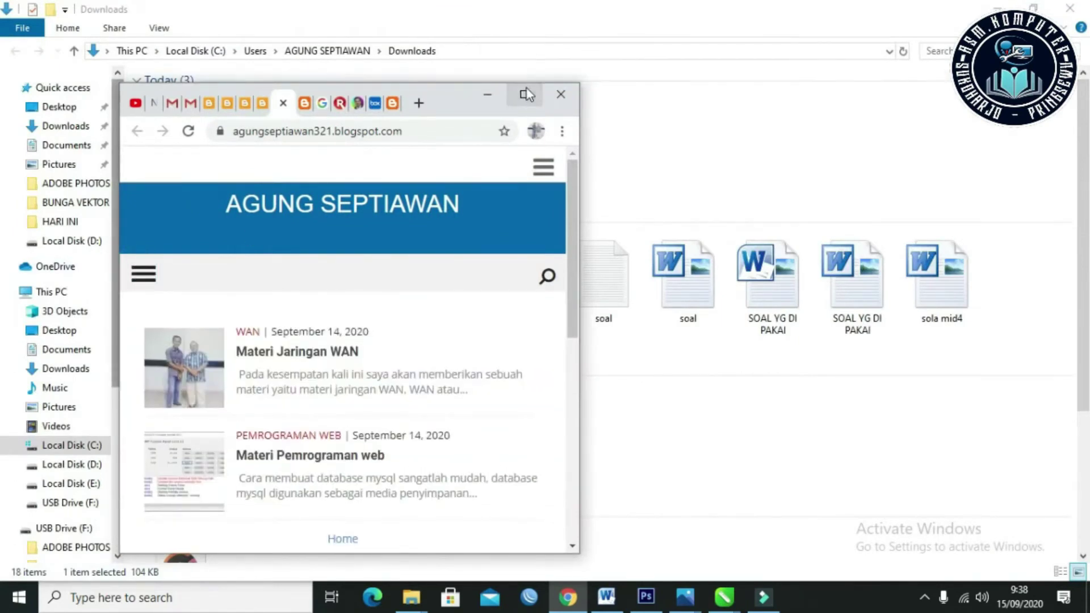
left_click(524, 95)
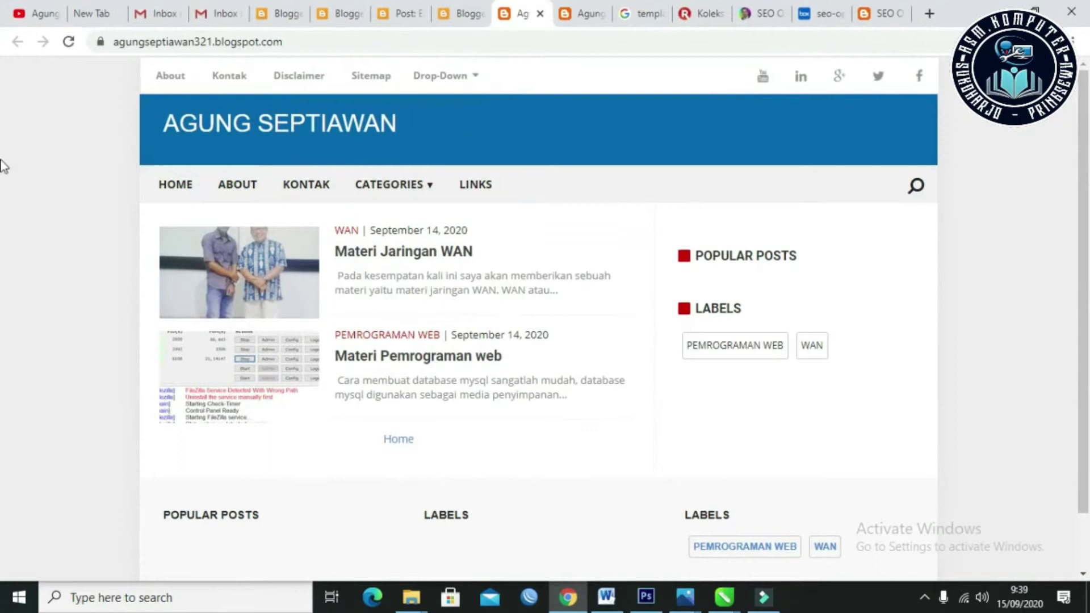
Step: Compare the live blog's sections with the main, sidebar and lowerbar gadgets in the Blogger layout
scroll(181, 363, "down", 2)
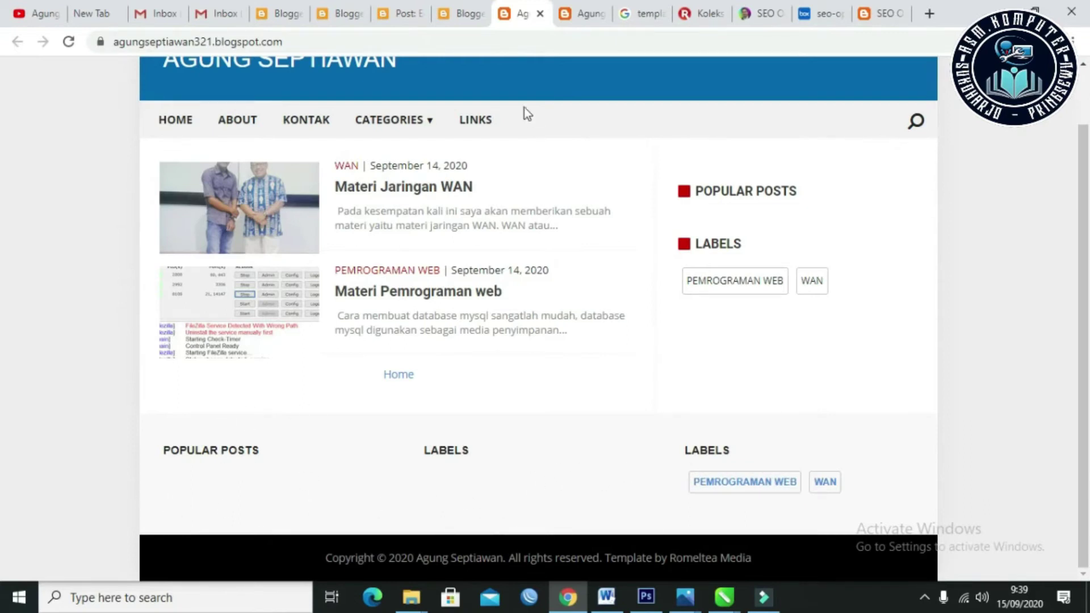
left_click(475, 1)
scroll(406, 369, "down", 4)
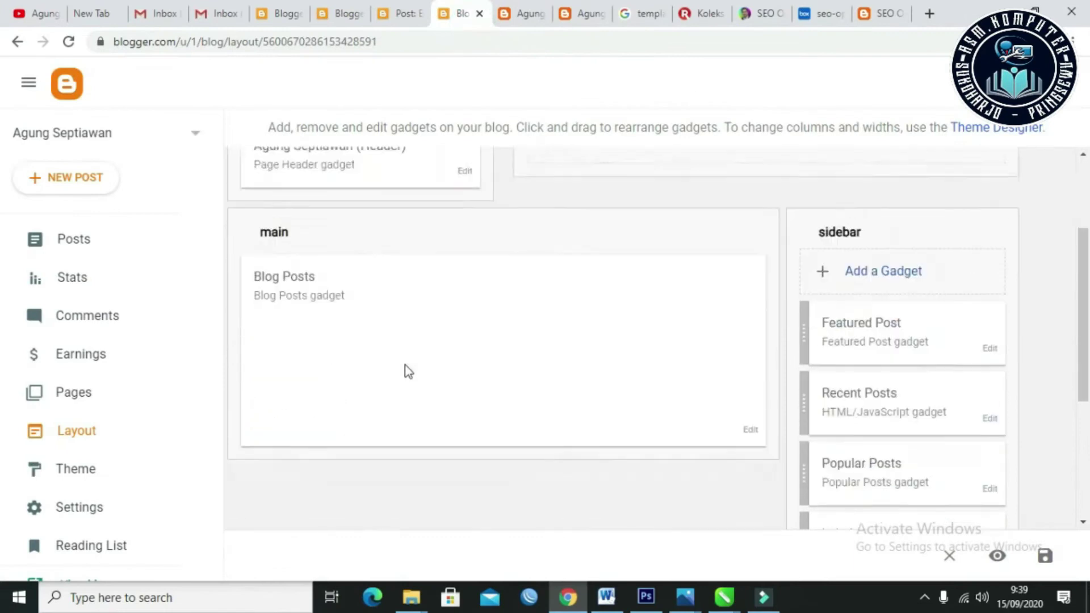
scroll(362, 394, "down", 3)
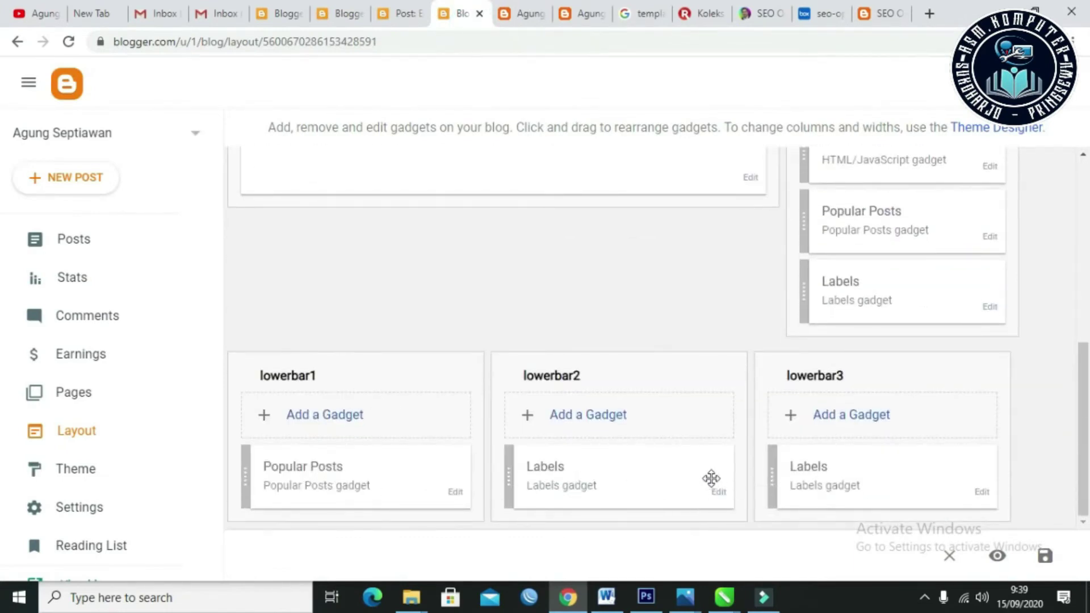
left_click(524, 6)
scroll(434, 380, "up", 2)
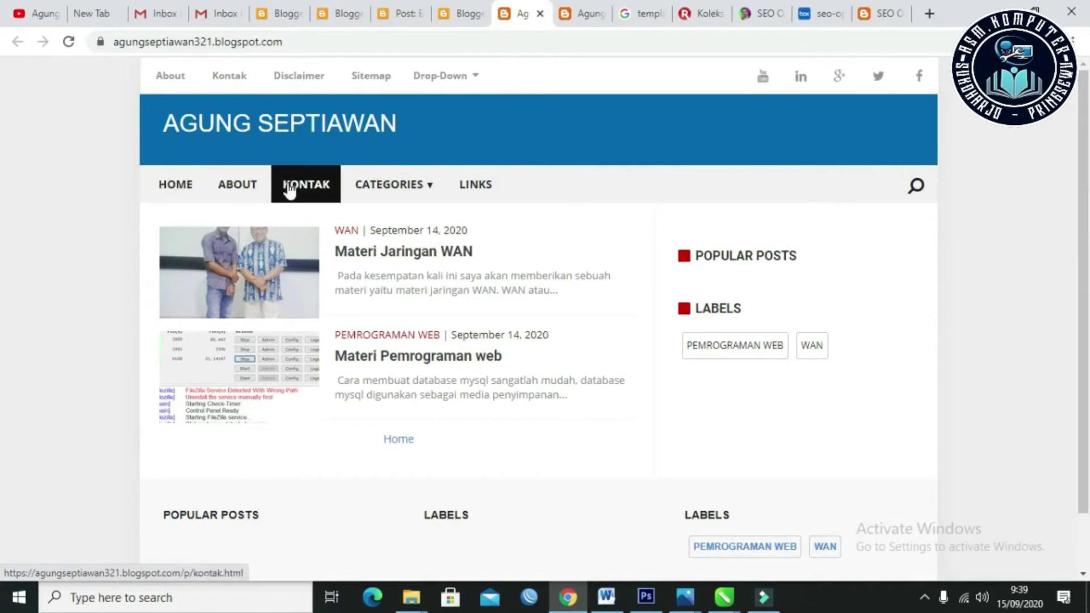
Step: Open the blog theme's HTML code for editing in Blogger
left_click(463, 11)
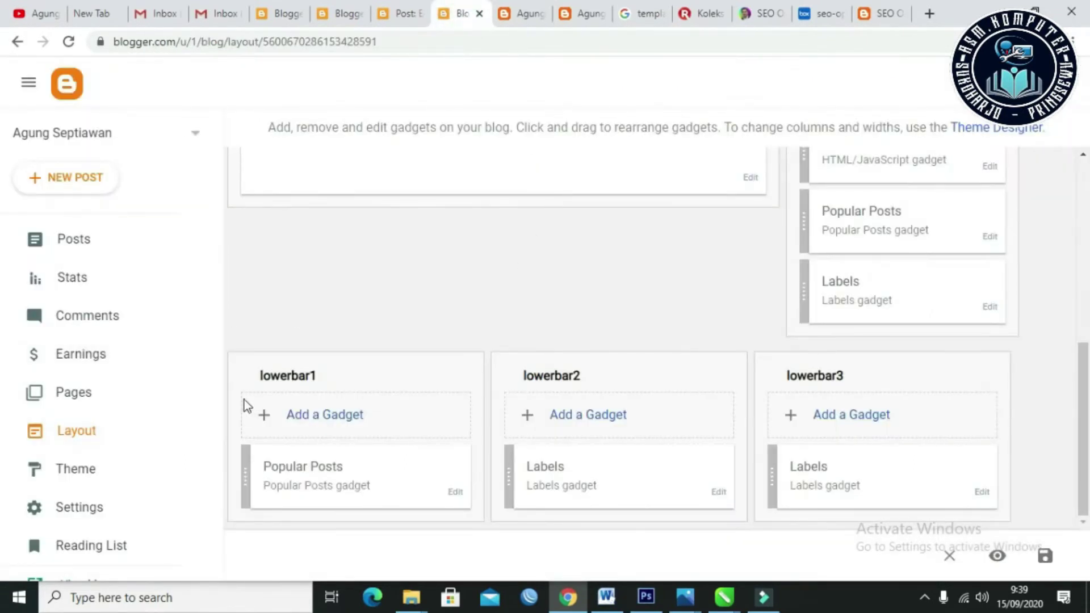
left_click(77, 478)
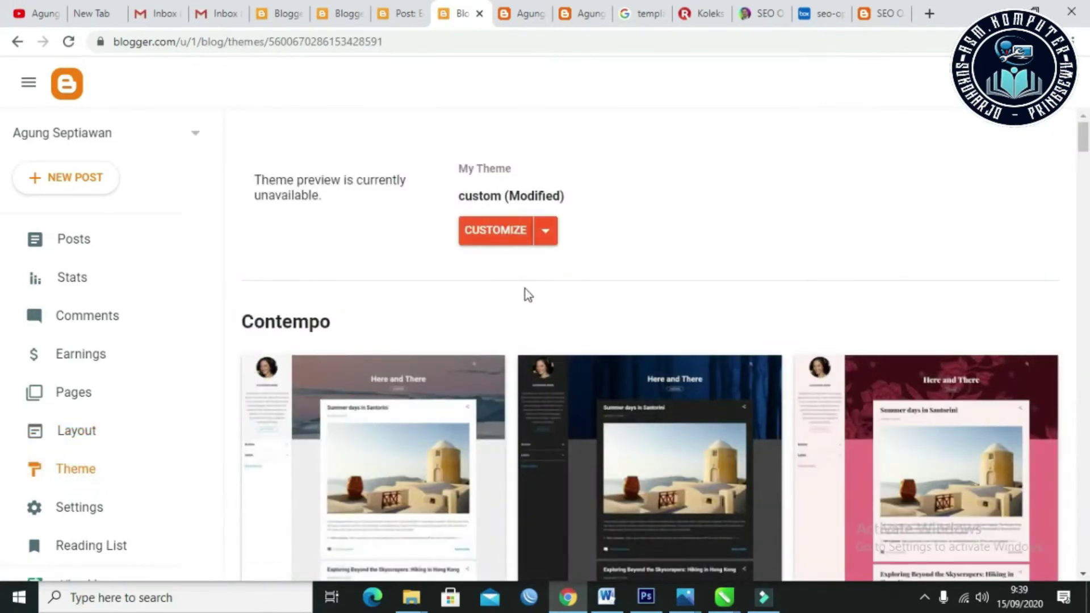
scroll(524, 287, "down", 3)
scroll(532, 216, "up", 3)
left_click(549, 233)
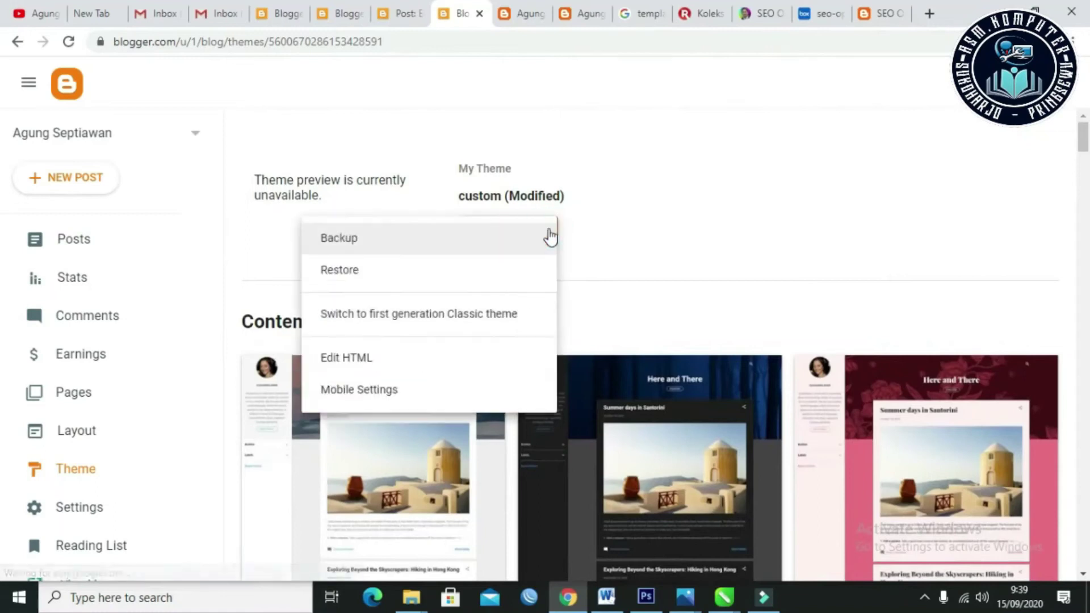
left_click(359, 363)
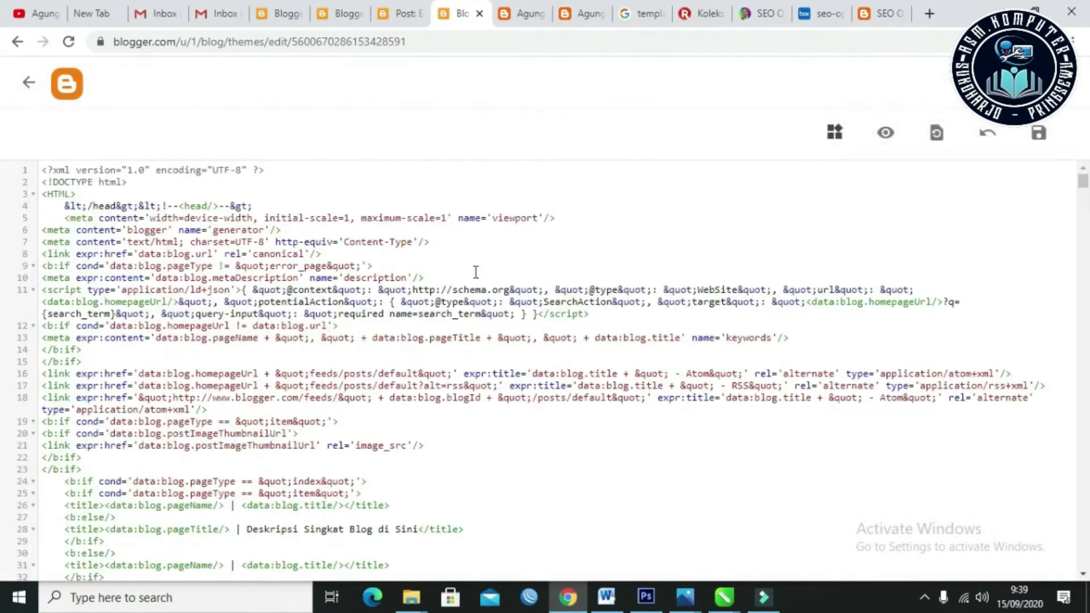
Step: Read through the theme's HTML from the meta tags down to the CSS rules for the menu
left_click(313, 311)
scroll(194, 372, "down", 1)
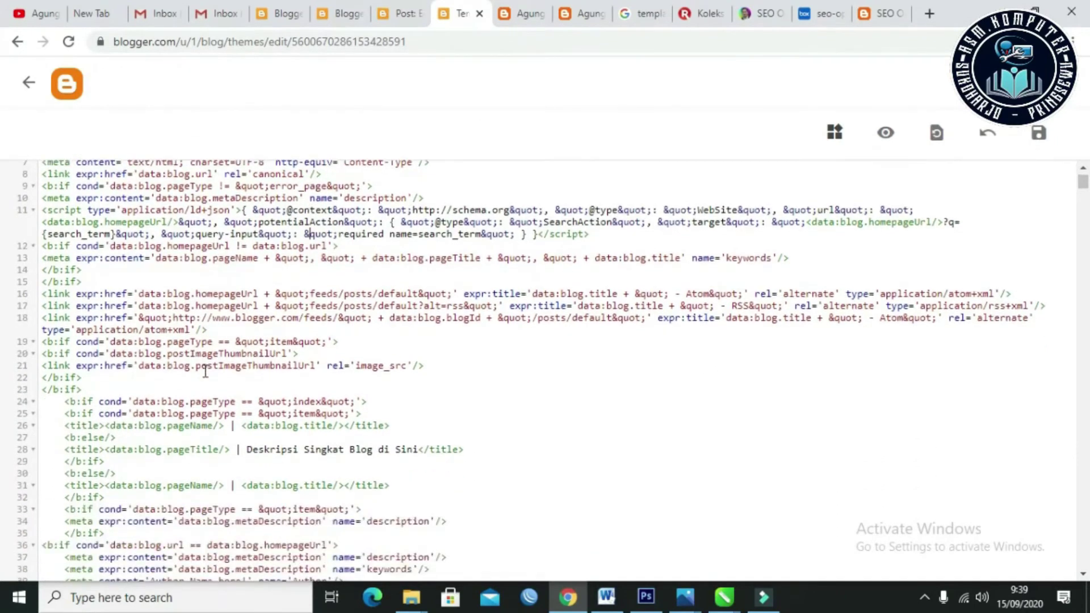
scroll(268, 372, "down", 3)
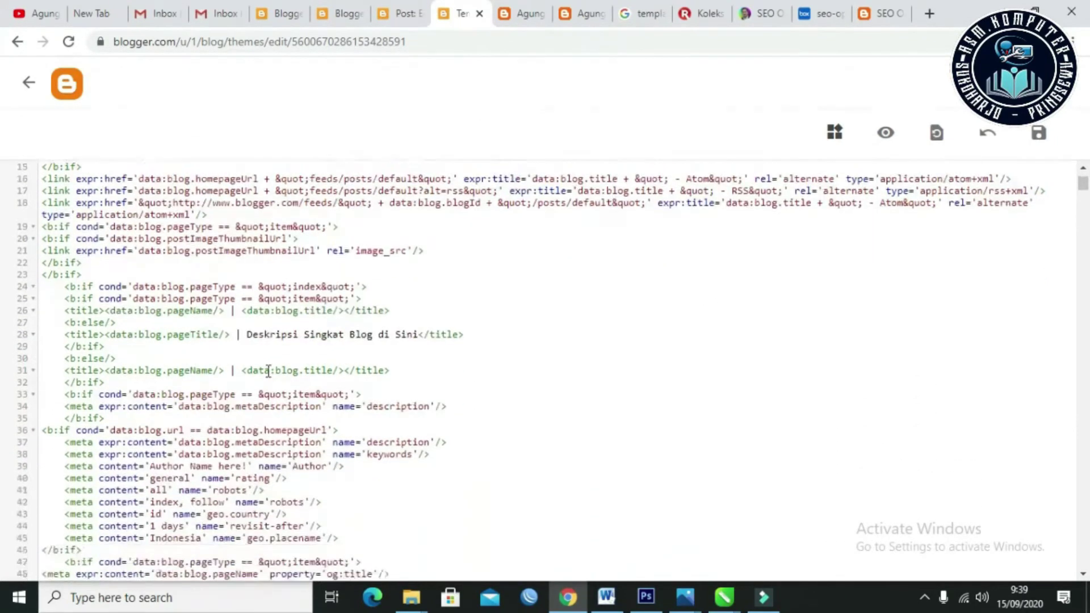
scroll(157, 364, "down", 5)
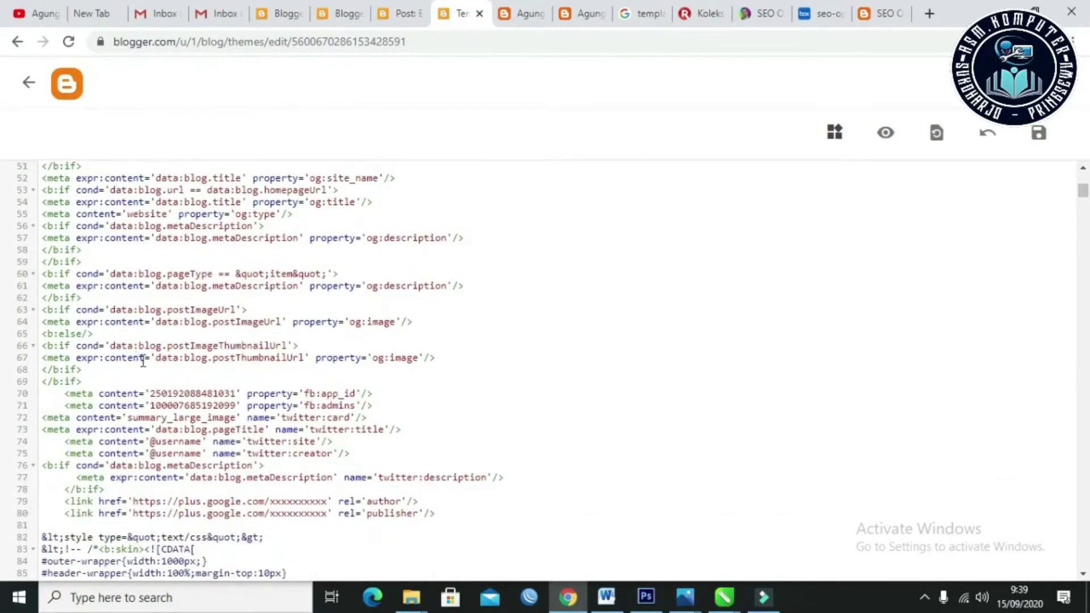
scroll(143, 361, "down", 3)
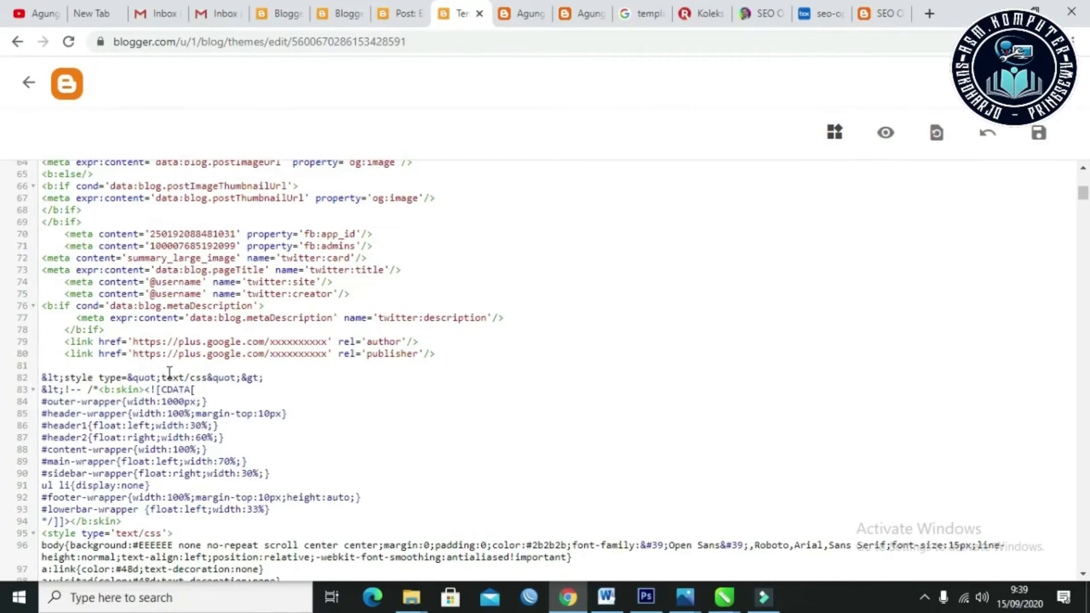
scroll(169, 373, "down", 2)
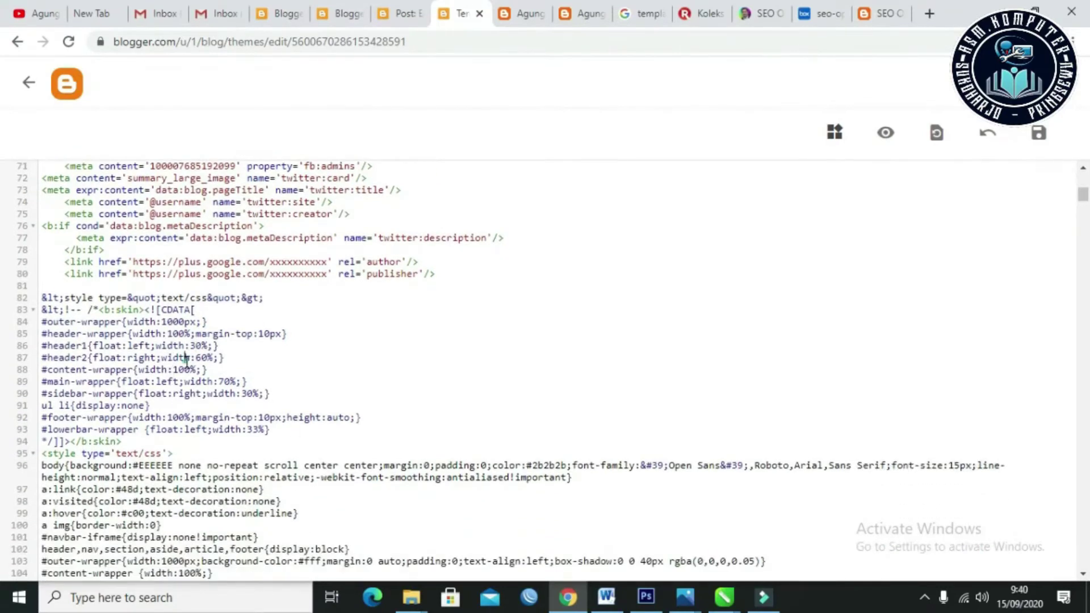
scroll(335, 323, "down", 9)
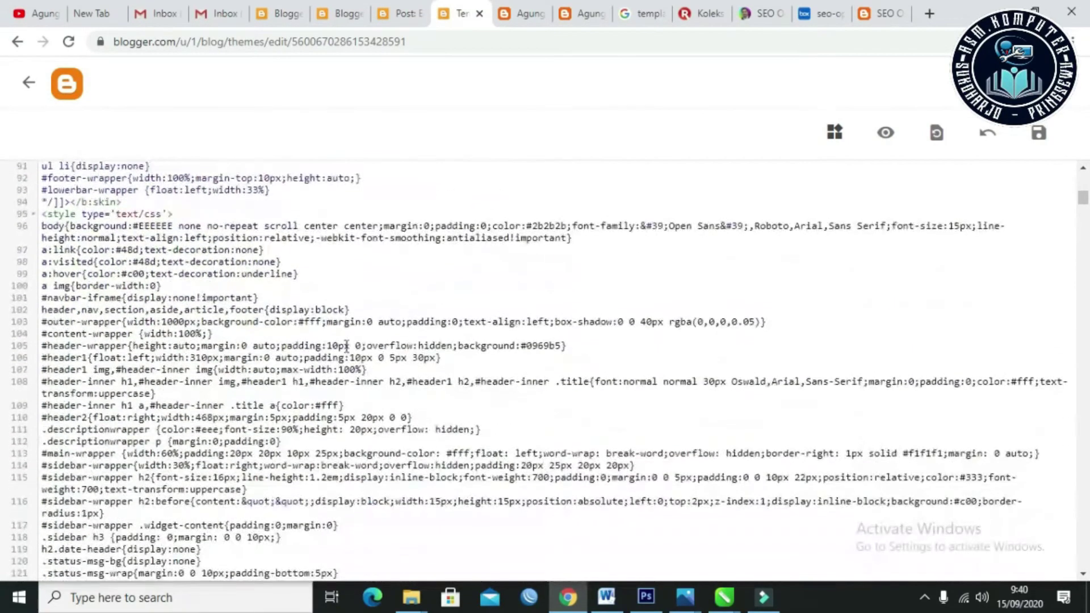
scroll(348, 352, "down", 9)
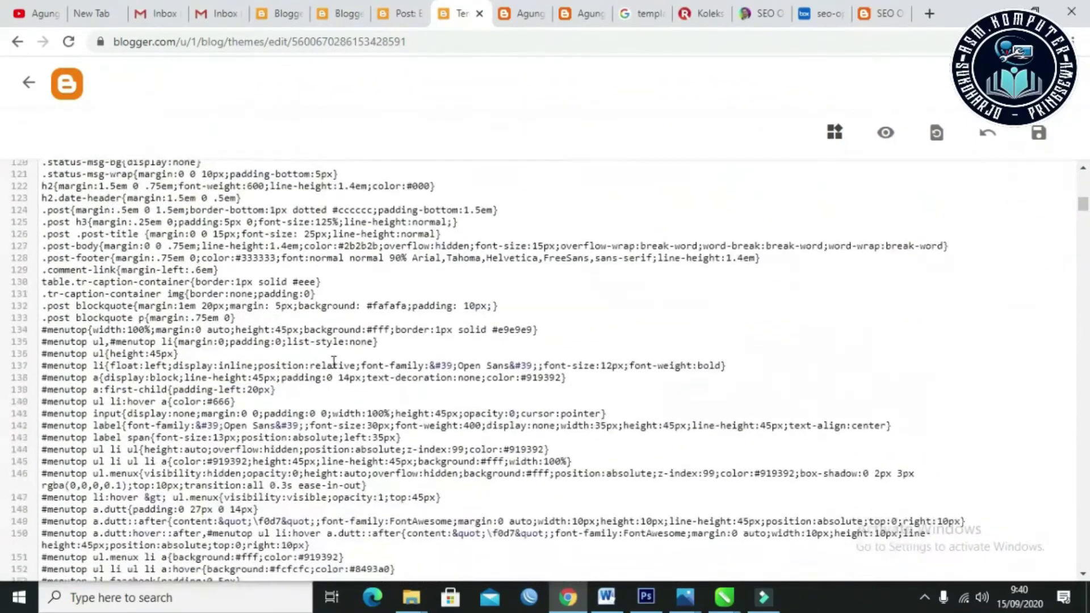
scroll(334, 364, "down", 8)
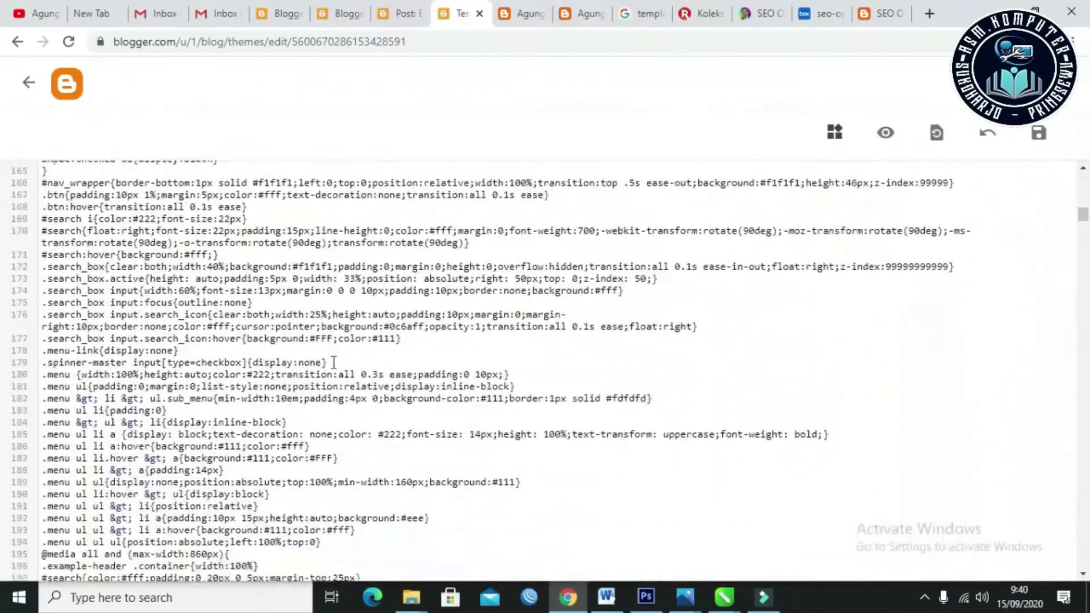
scroll(335, 363, "down", 6)
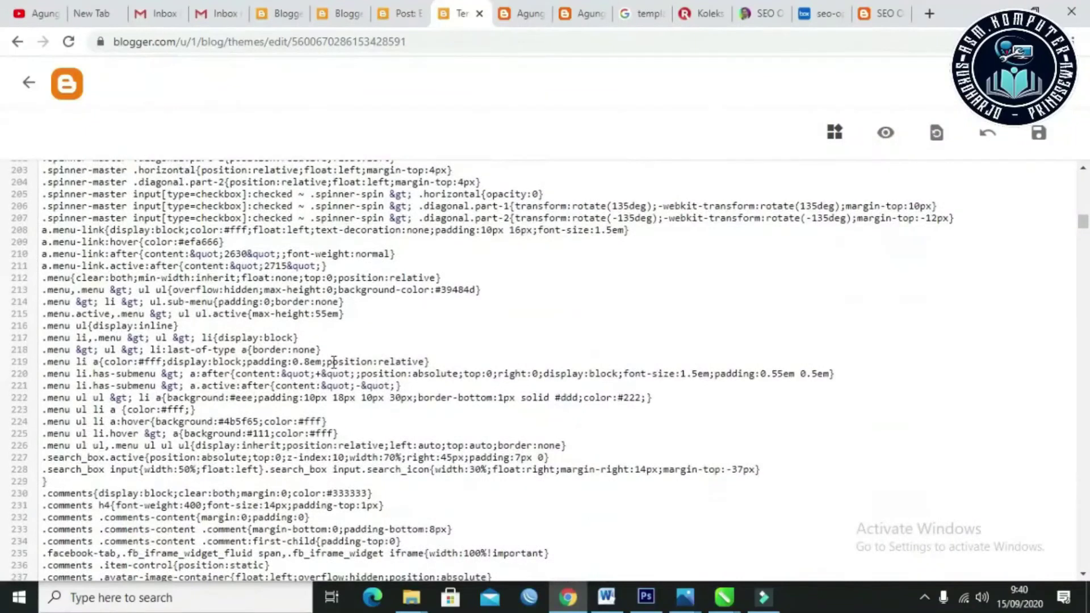
Step: Check the live blog's navigation menu, including the Categories submenu, and return to the theme code
left_click(513, 25)
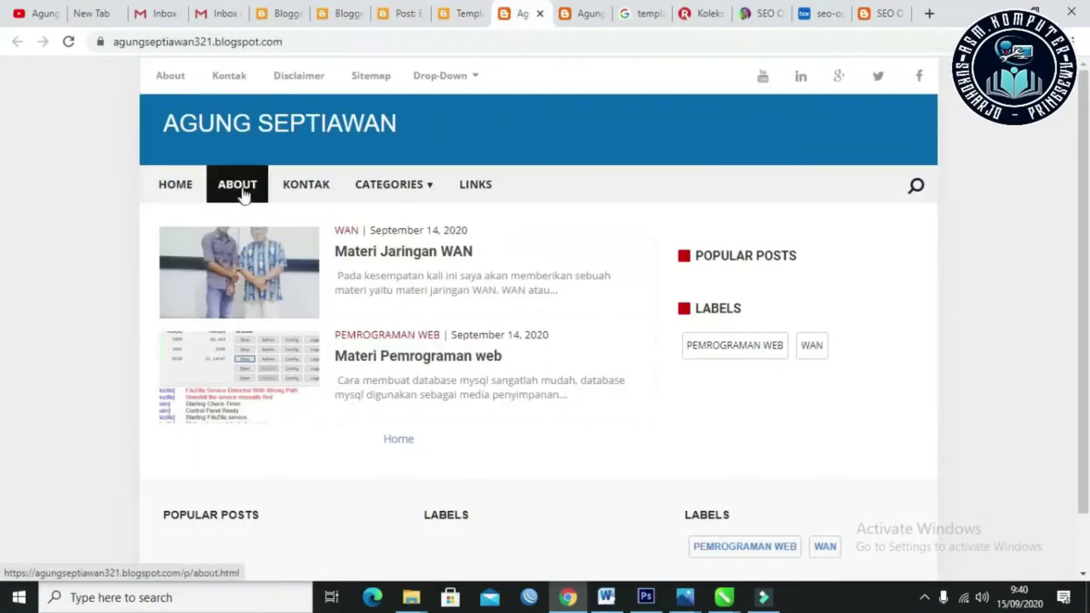
mouse_move(390, 190)
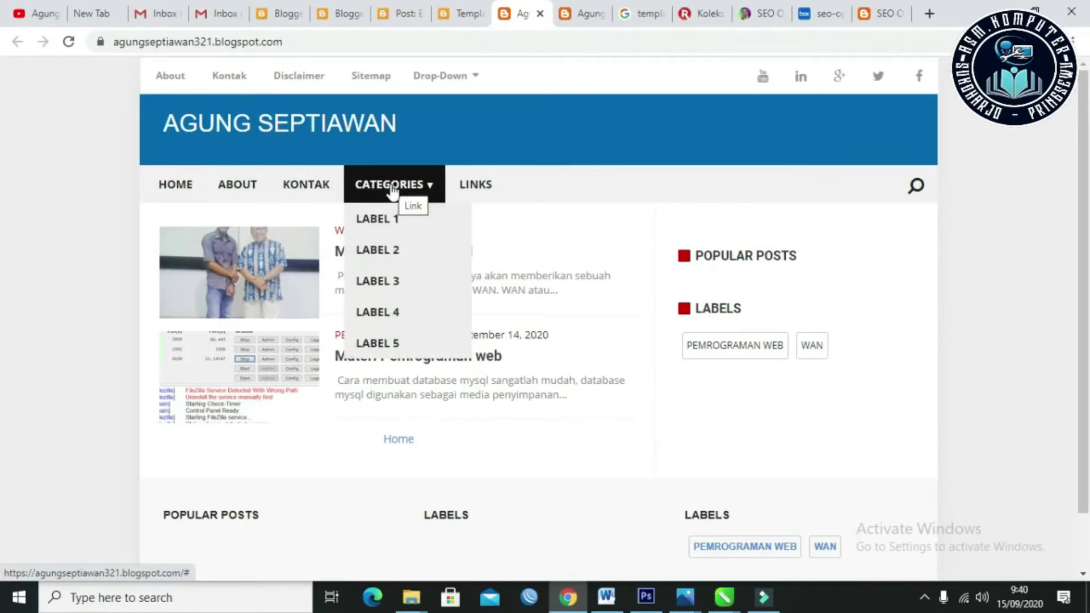
left_click(462, 13)
Step: Search the theme code for "home" and go through the matches to the navigation menu's Home entry
left_click(441, 300)
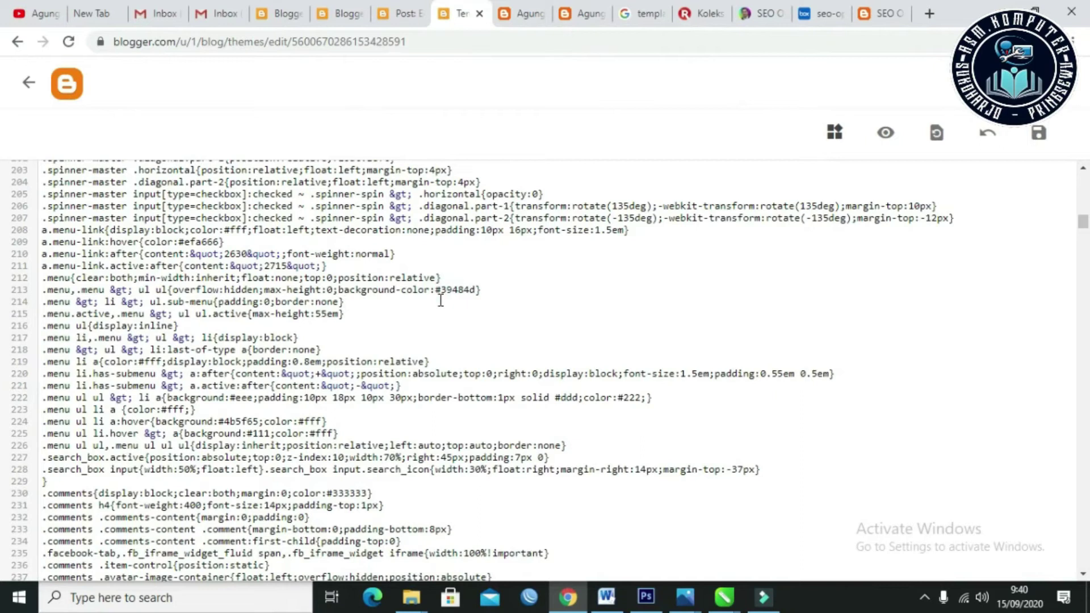
key("ctrl+f")
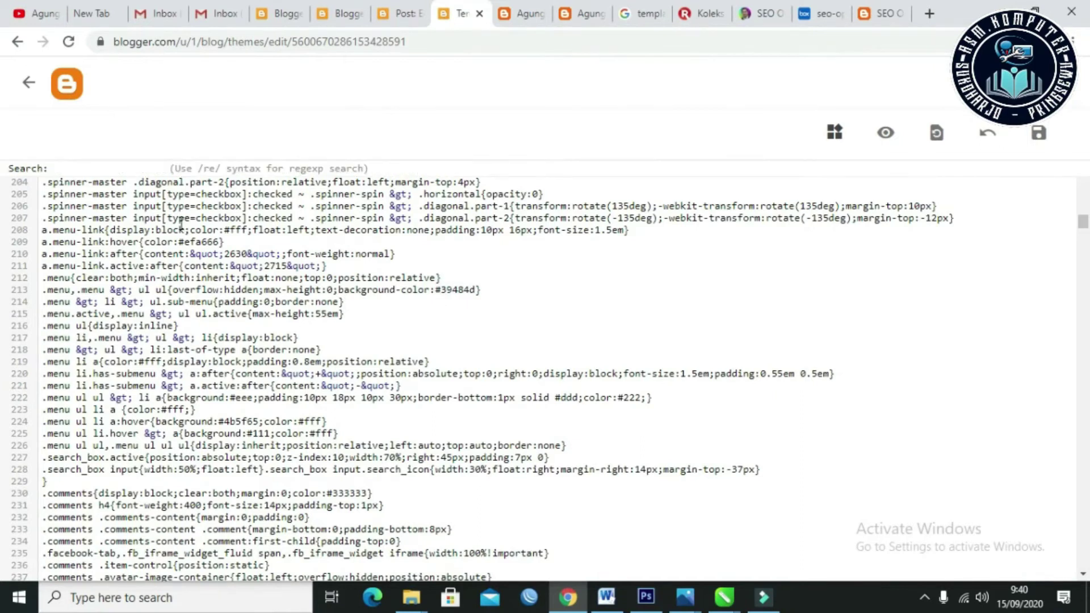
left_click(133, 168)
key("Return")
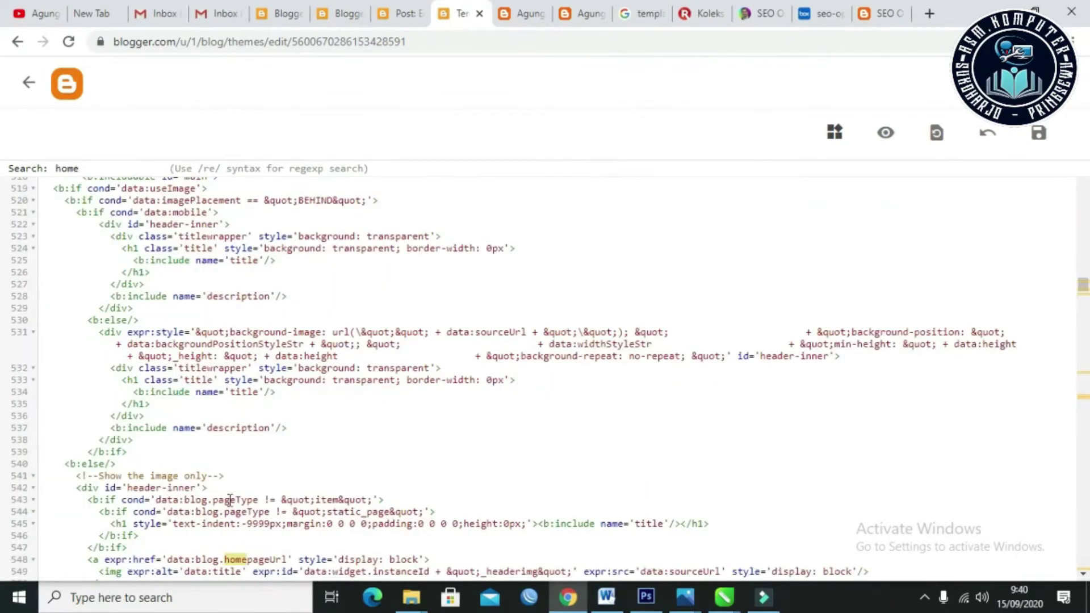
left_click(122, 171)
key("Return")
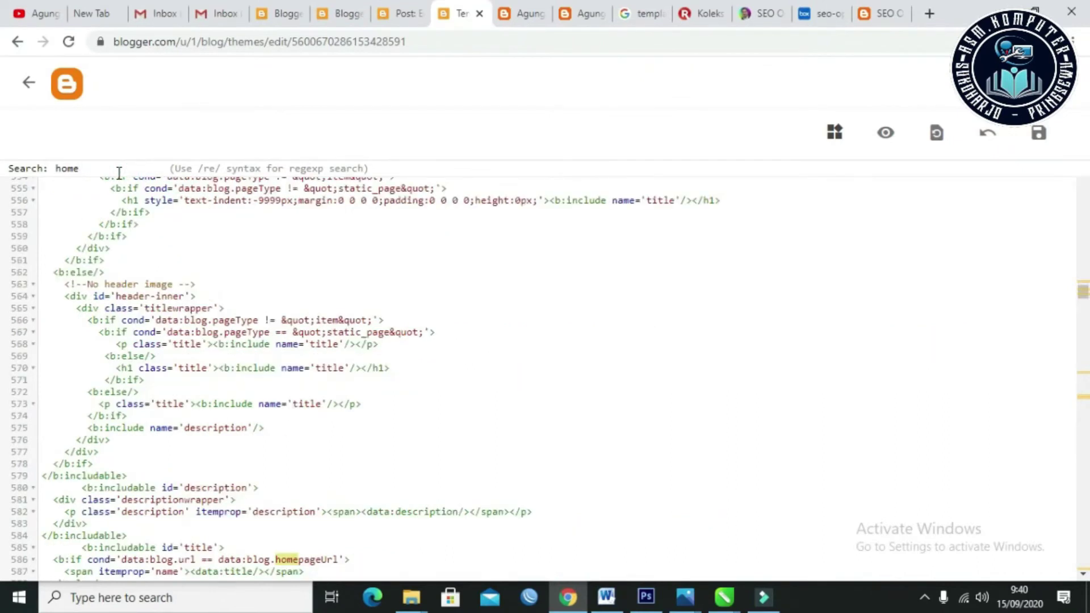
key("Return")
key("Return")
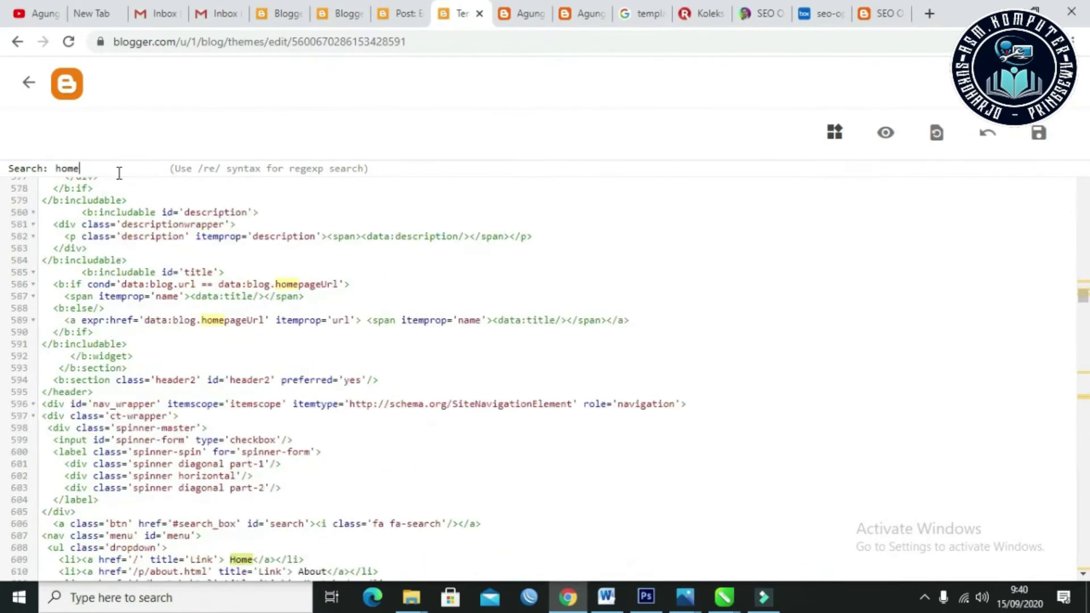
left_click(201, 487)
scroll(263, 472, "down", 3)
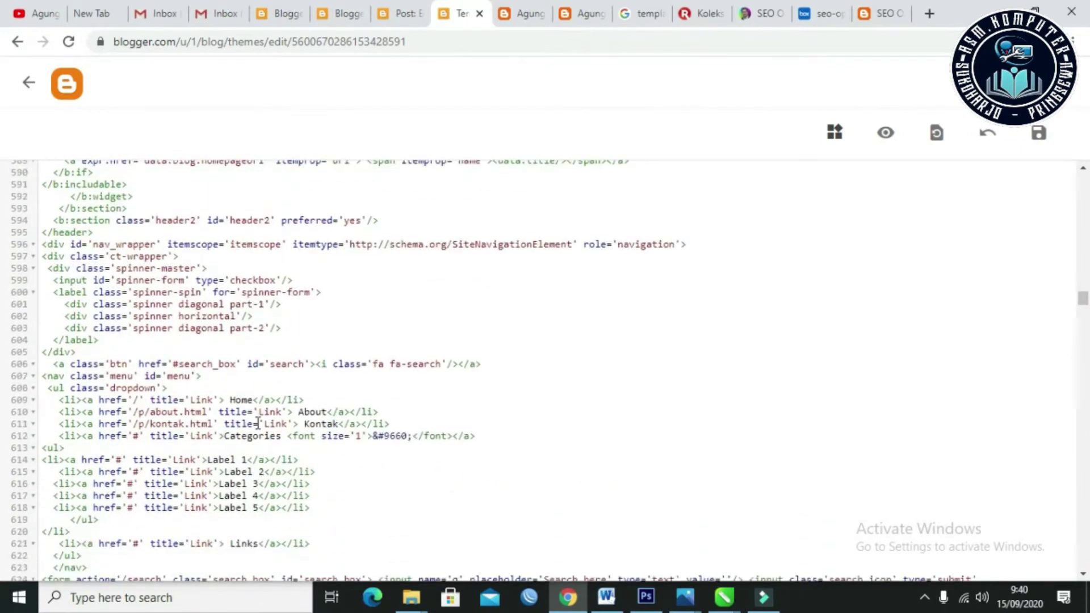
Step: Compare the Home and Label 1 entries in the menu code with the Categories submenu on the live blog
left_click(243, 400)
left_click(244, 460)
left_click(520, 12)
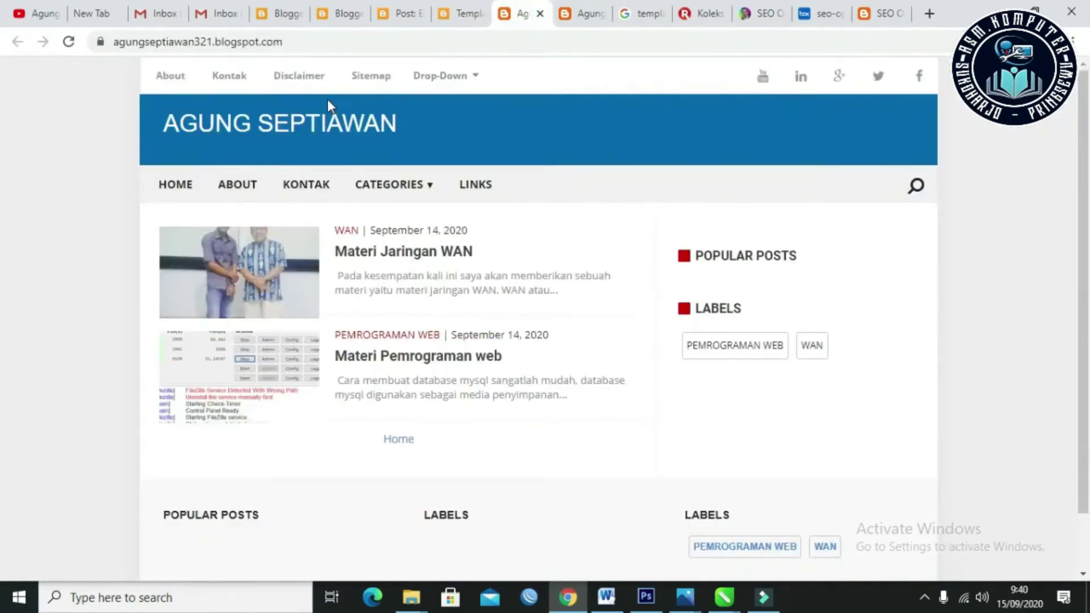
mouse_move(440, 191)
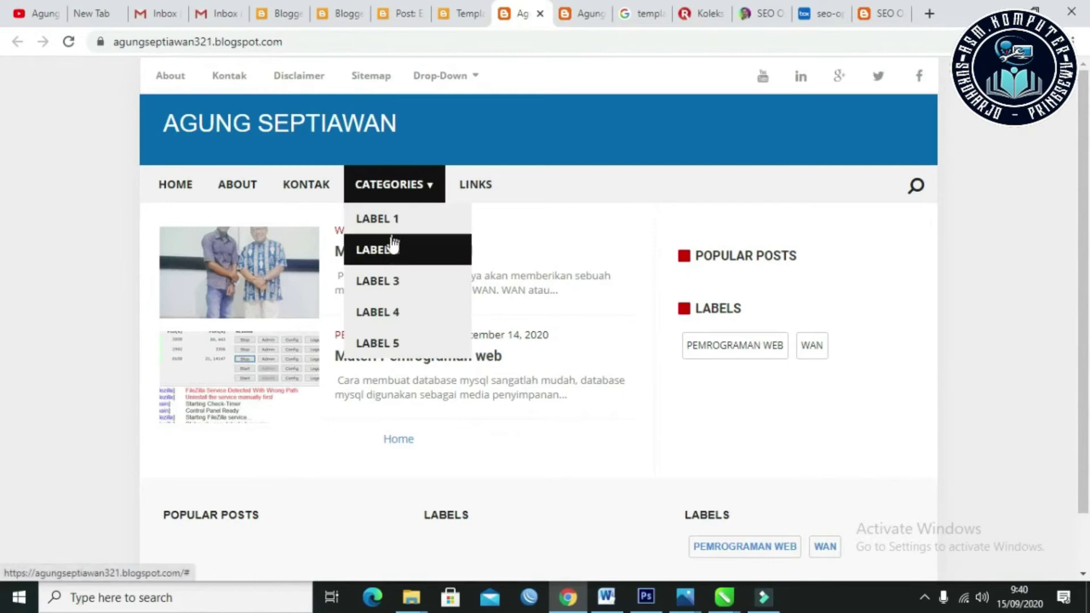
left_click(461, 13)
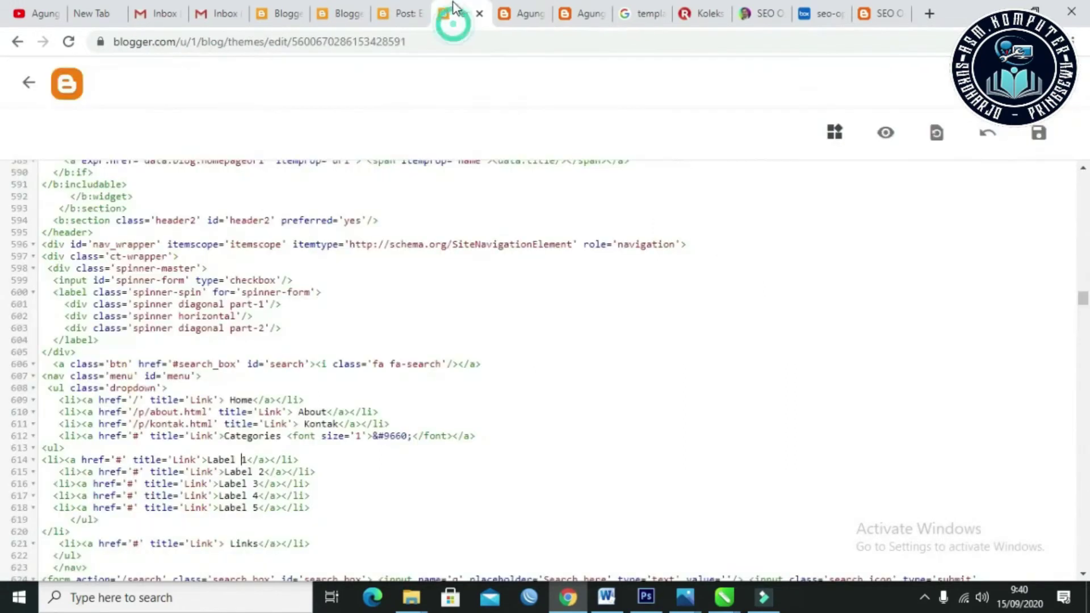
left_click(245, 459)
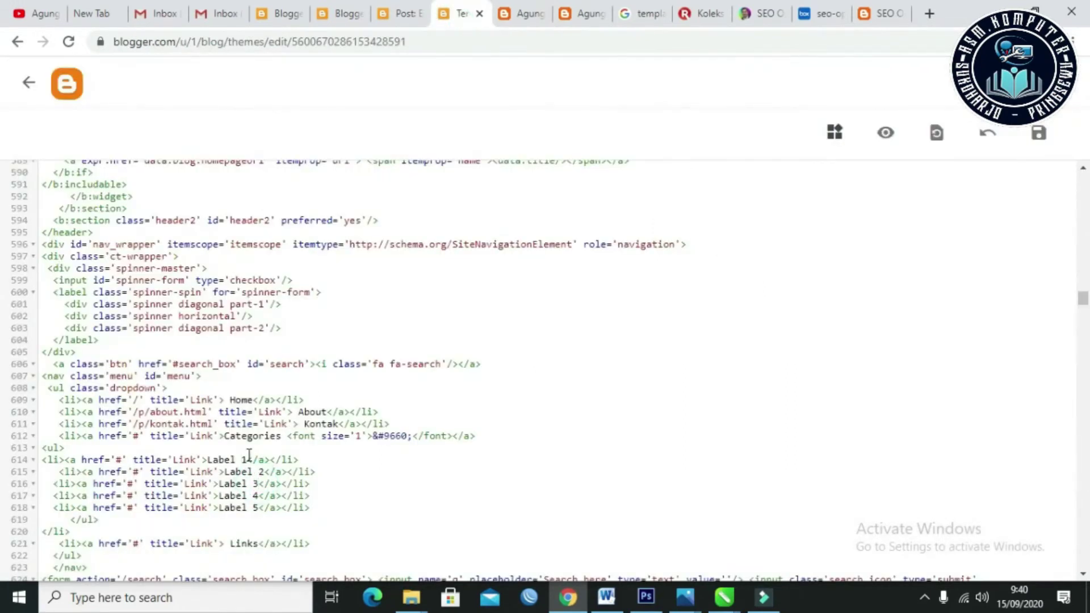
Step: Change the Kontak menu entry's visible text to "Contact" in the theme code, keeping its link
left_click(330, 424)
left_click_drag(339, 424, 304, 427)
type("Contact")
Step: Change the Label 1 entry under Categories to "Pemrograman Web" in the menu code and save the theme
left_click_drag(282, 438, 225, 441)
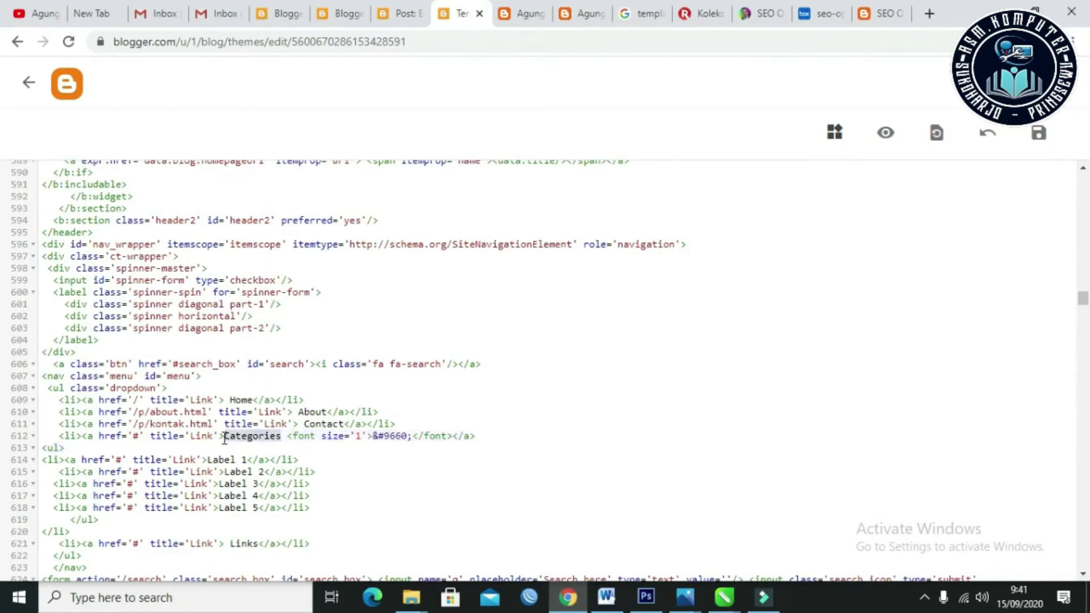
left_click_drag(246, 459, 208, 459)
type("Pemrograman Web")
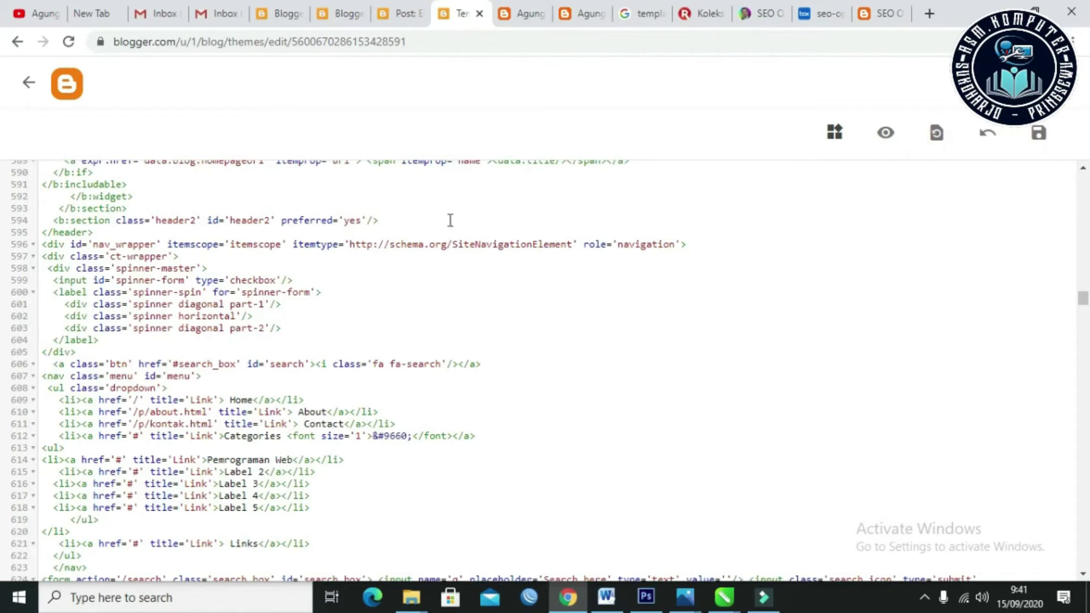
left_click(1044, 136)
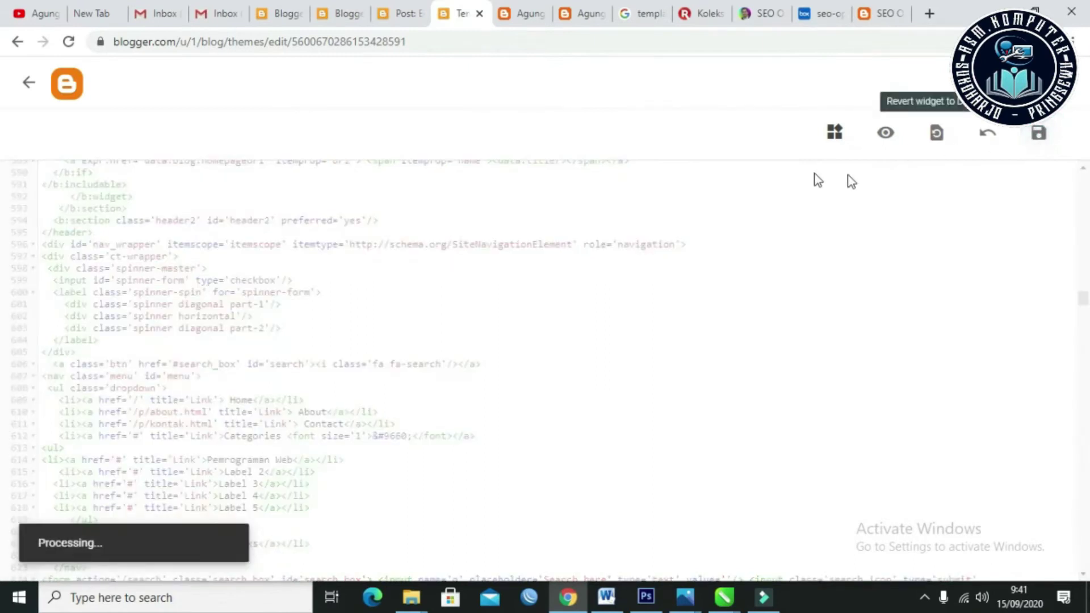
Step: Reload the live blog, check the first entry of the Categories submenu, and return to the theme code
left_click(528, 11)
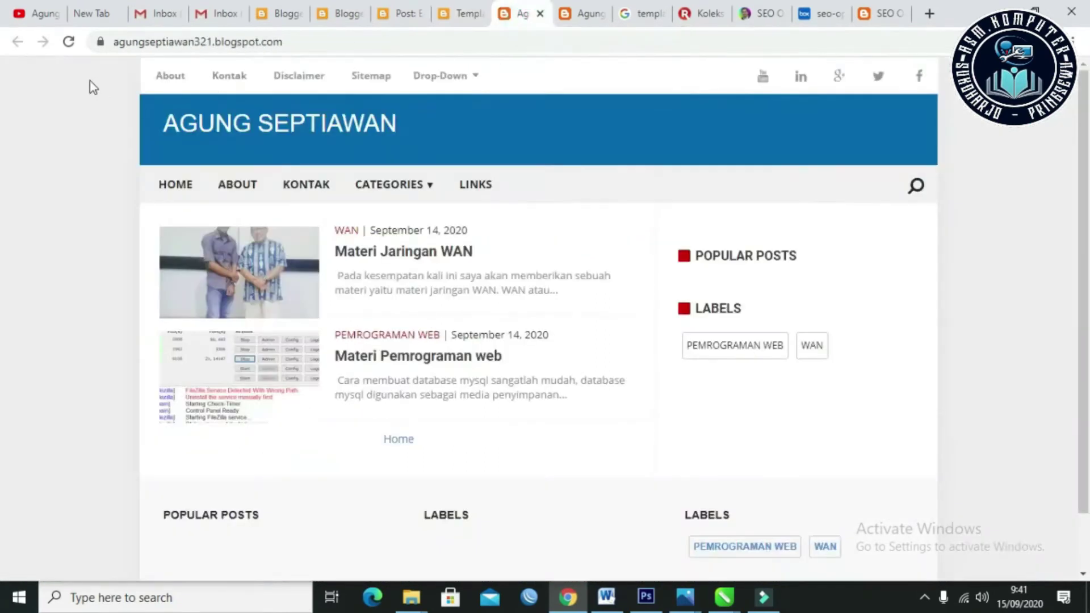
left_click(69, 42)
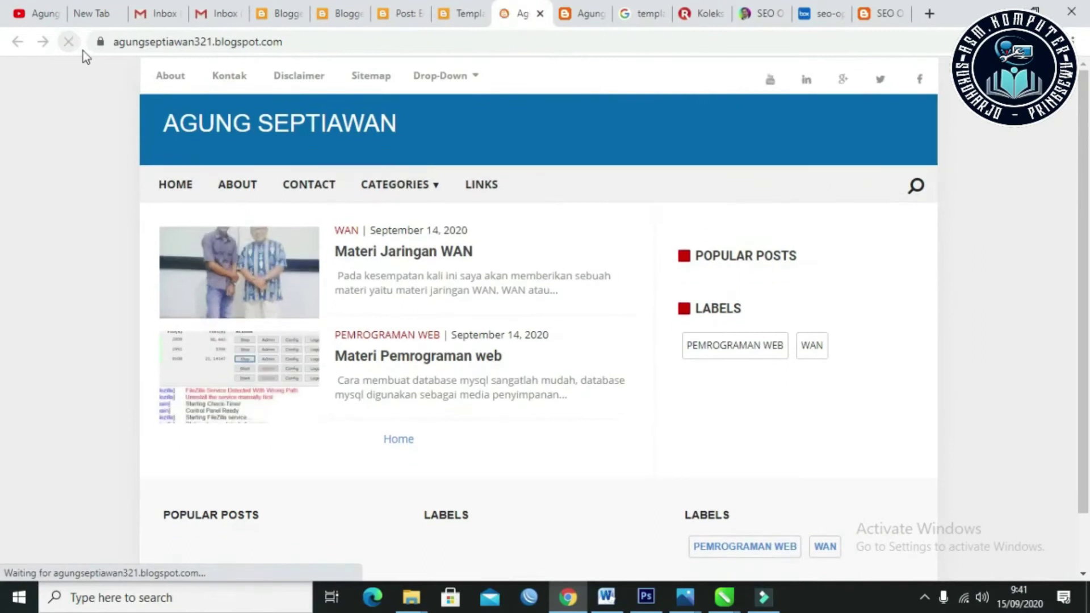
mouse_move(421, 196)
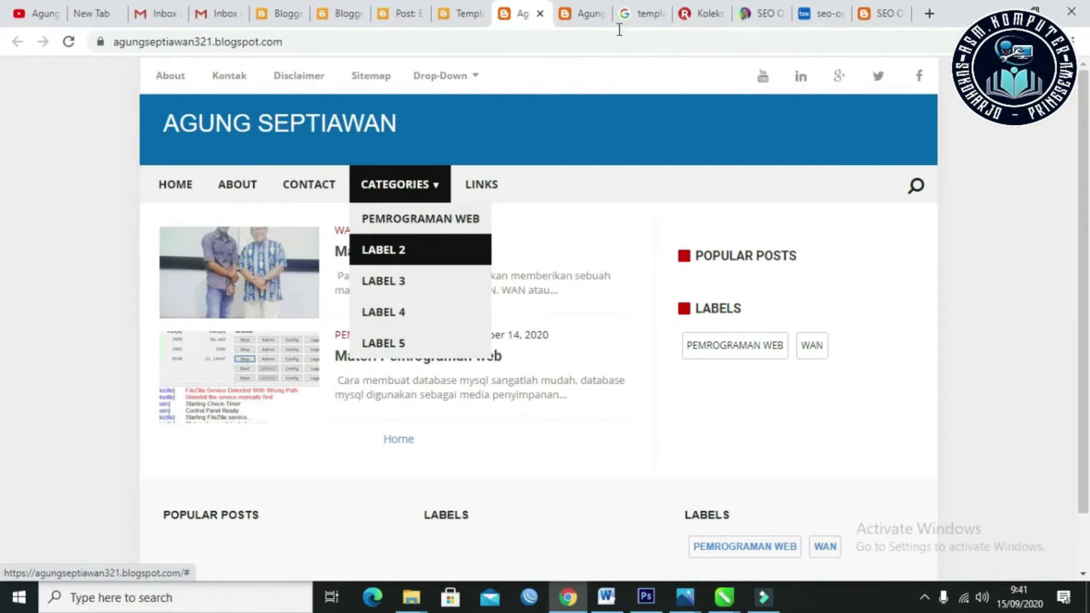
left_click(461, 9)
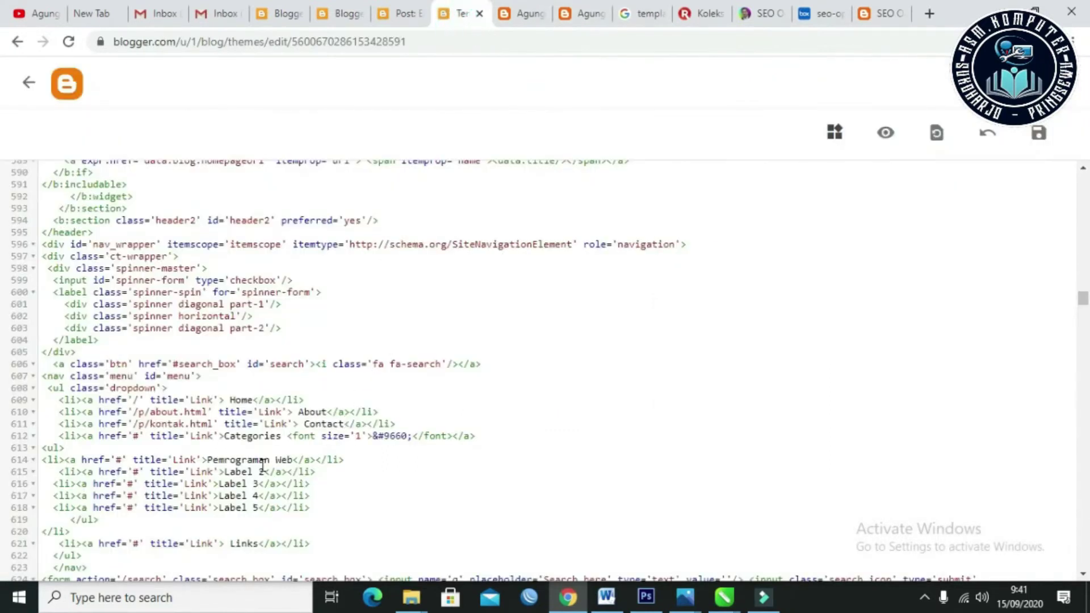
Step: Change the Label 2 entry's visible text to "WAN" in the menu code and save the theme
left_click_drag(264, 471, 227, 471)
type("WAN")
left_click(1035, 135)
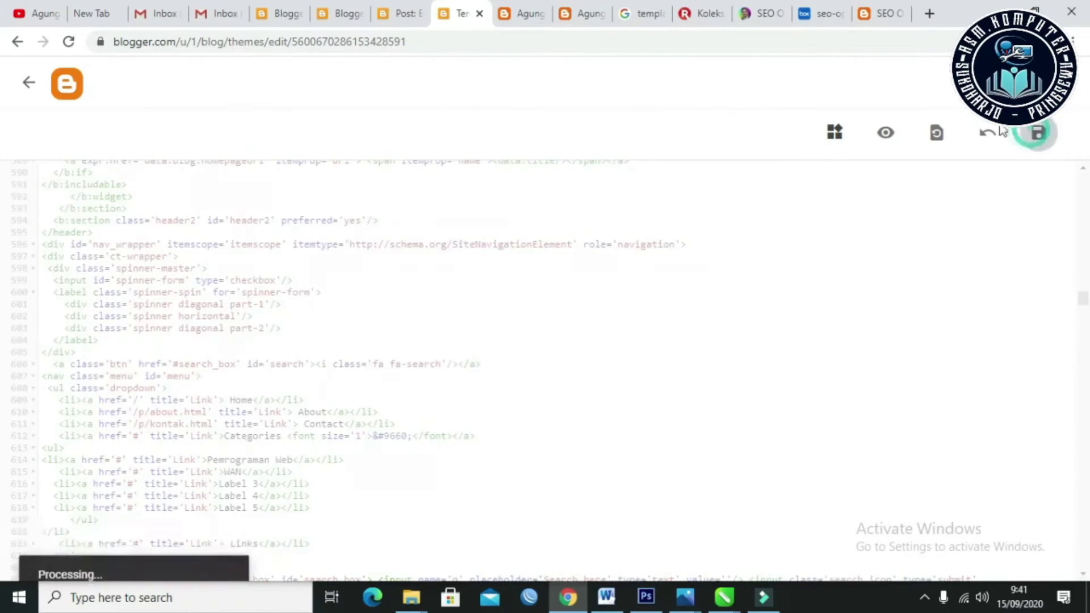
Step: Reload the live blog, check the second entry of the Categories submenu, and go back to the theme code
left_click(513, 4)
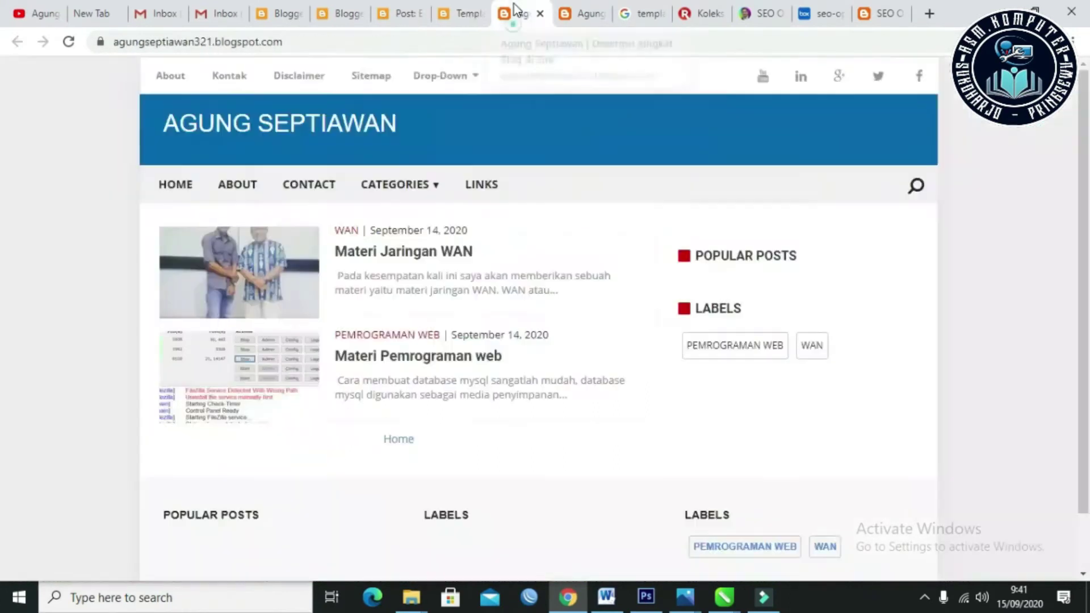
left_click(67, 41)
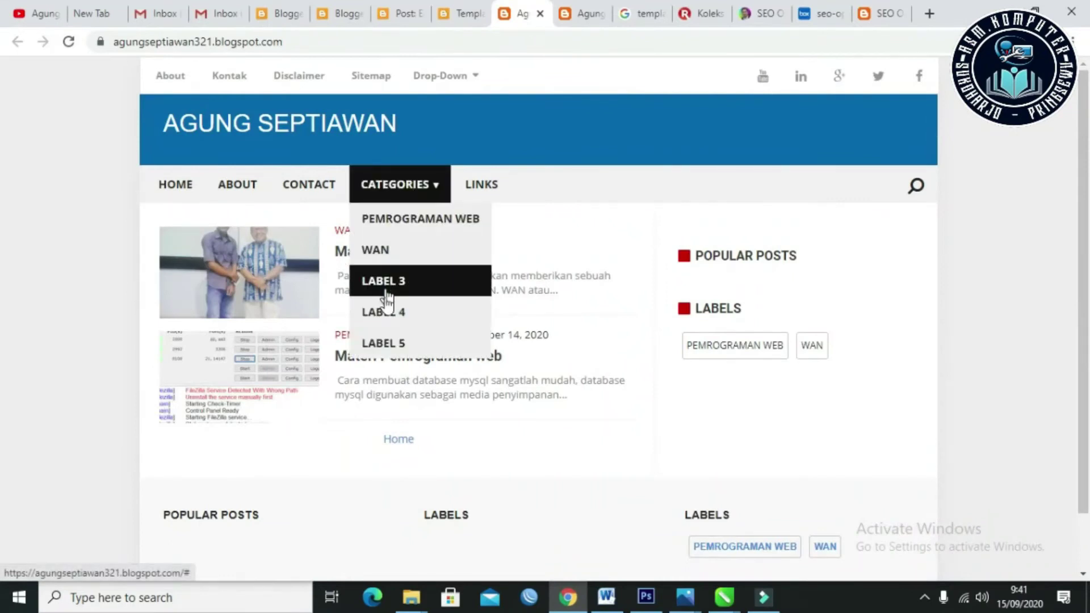
left_click(461, 15)
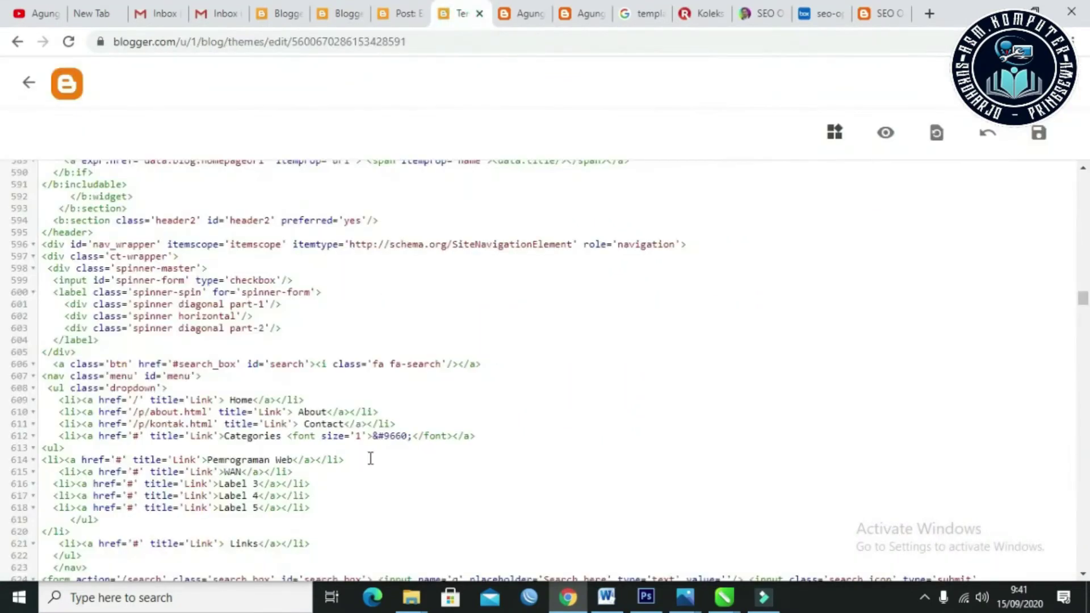
Step: Delete the Label 3, Label 4 and Label 5 entries from the Categories submenu code and save the theme
left_click_drag(330, 509, 52, 487)
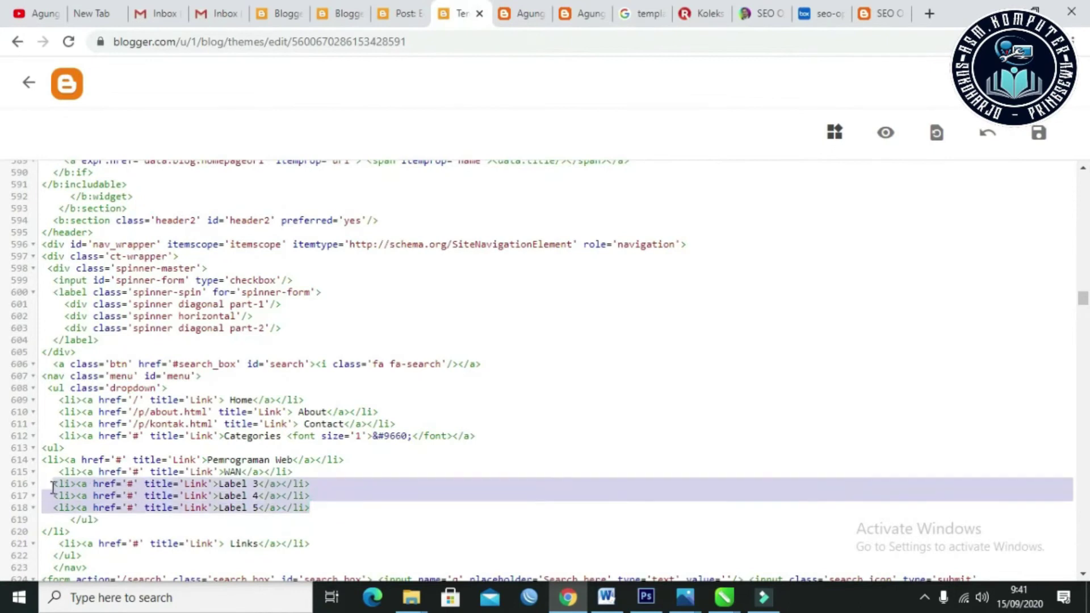
left_click(256, 499)
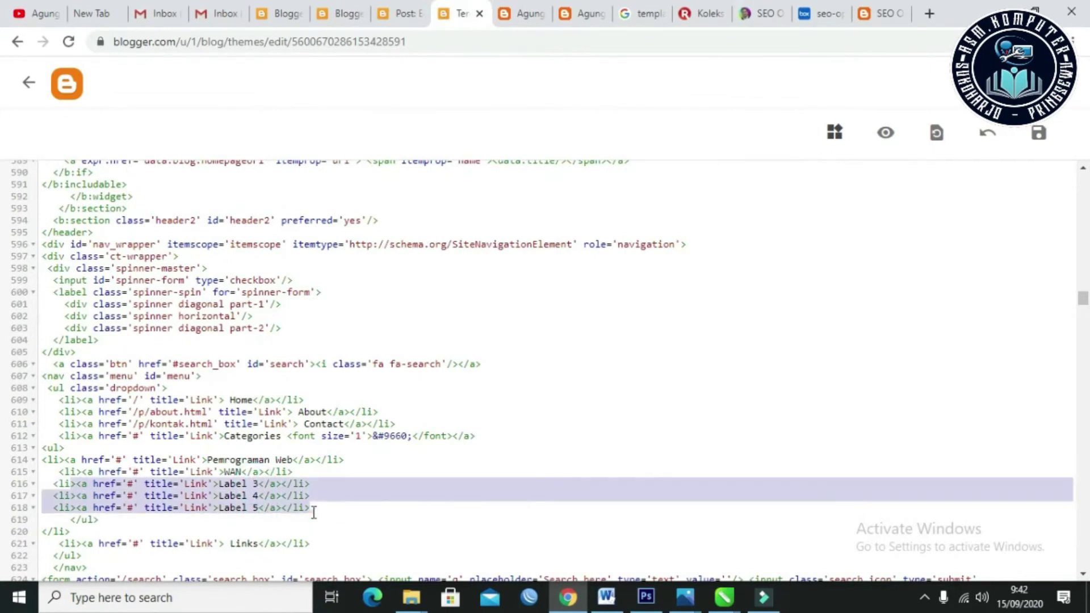
left_click(312, 512)
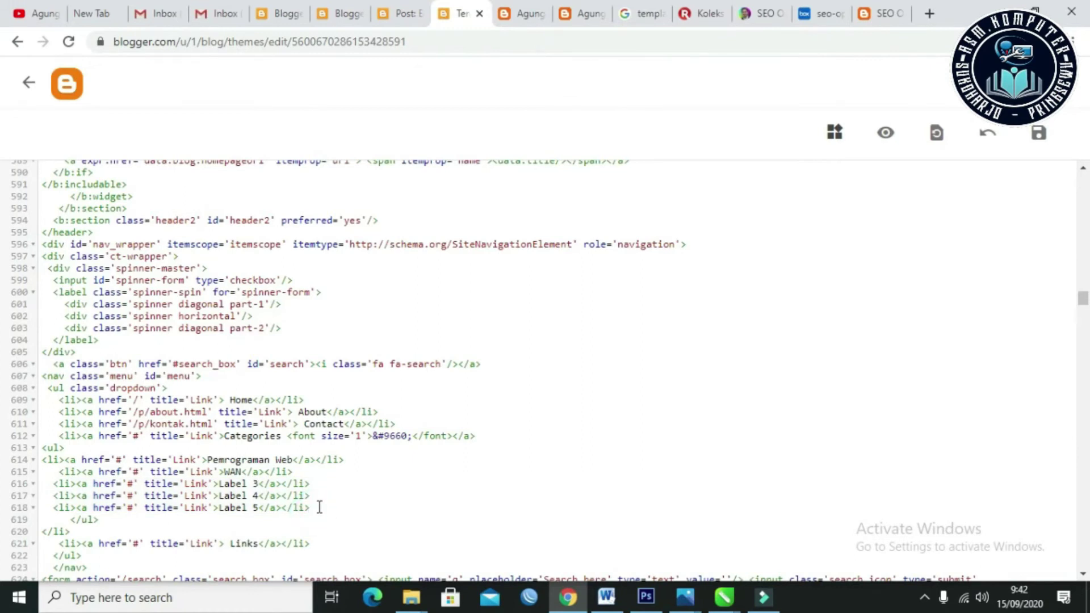
left_click_drag(314, 507, 67, 484)
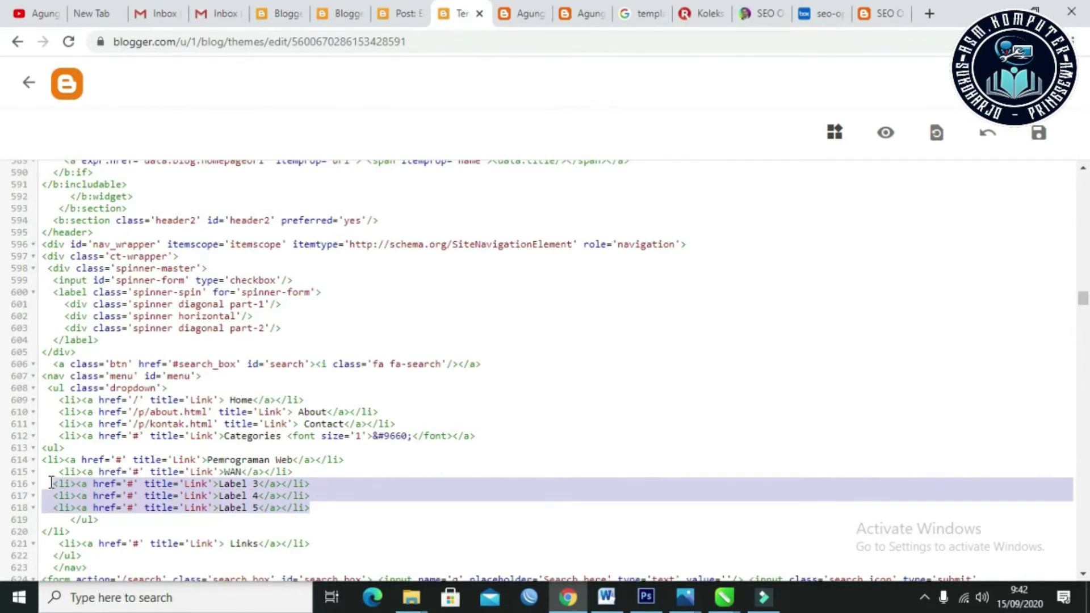
key("BackSpace")
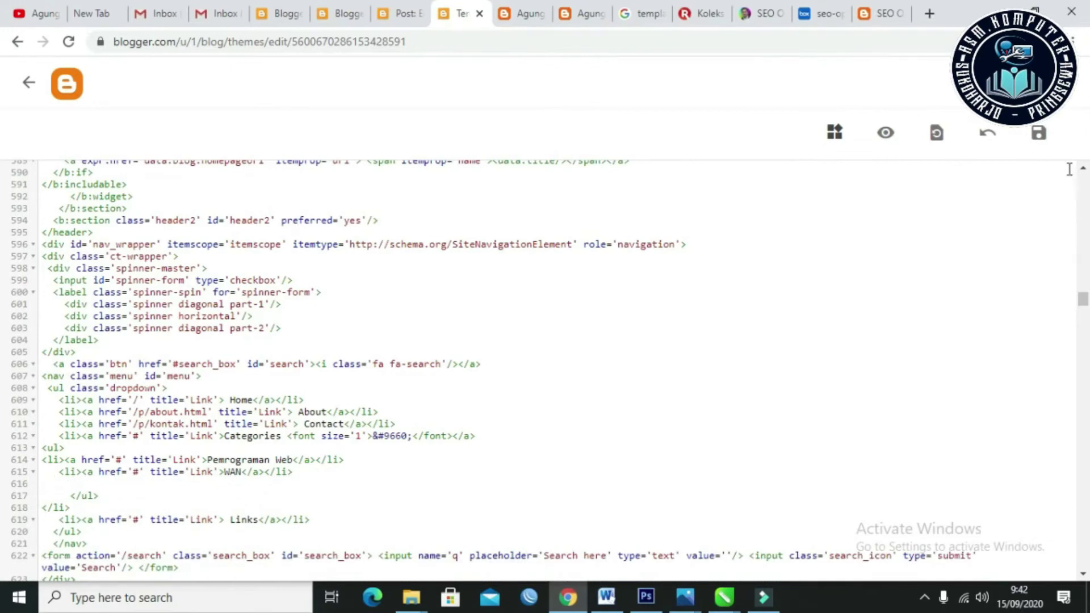
left_click(1039, 136)
Step: Reload the live blog and check which entries remain in the Categories submenu
left_click(534, 13)
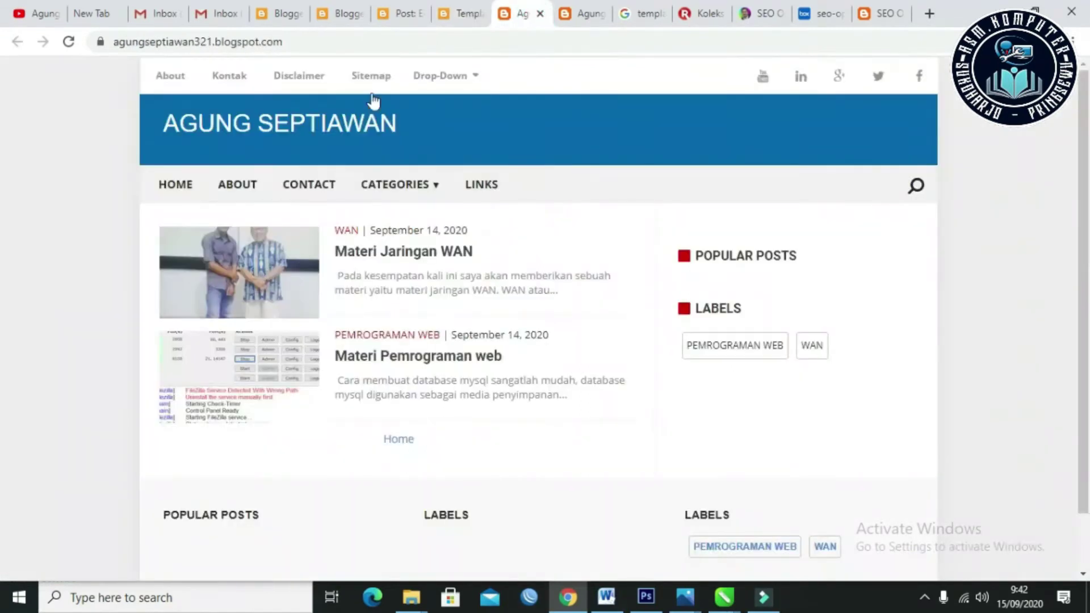
left_click(69, 41)
mouse_move(424, 185)
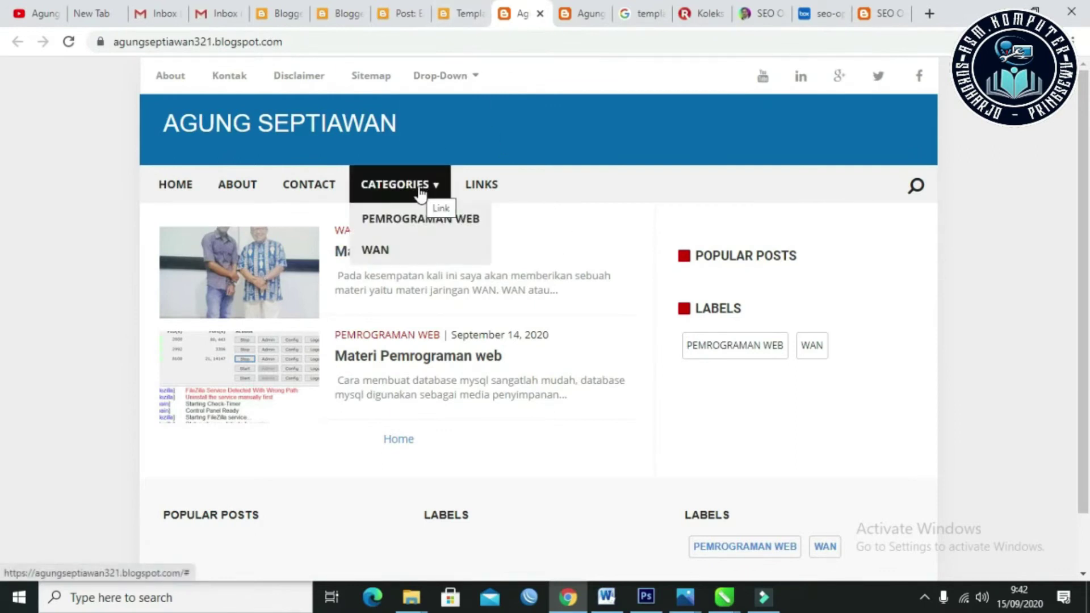
Step: Test whether the Pemrograman Web and WAN entries in the Categories submenu lead to their label pages
left_click(426, 224)
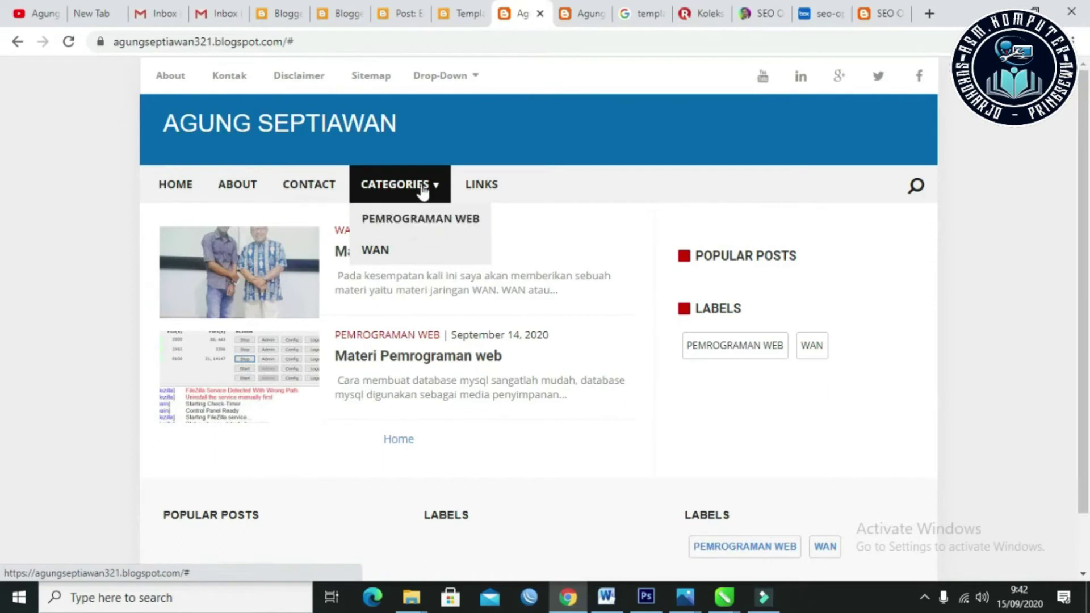
left_click(407, 216)
left_click(407, 216)
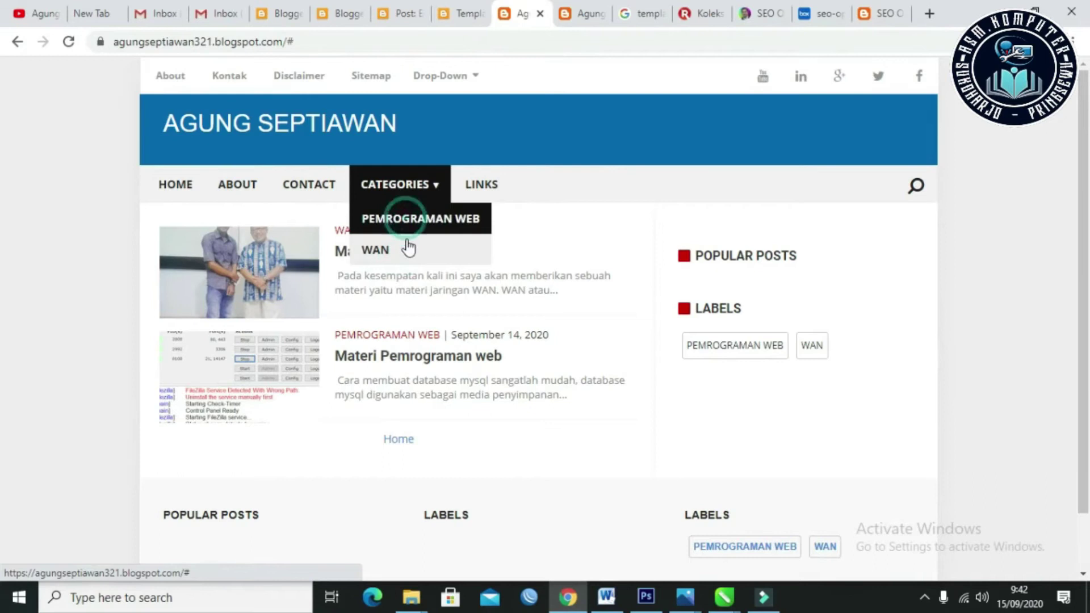
left_click(408, 255)
left_click(407, 223)
left_click(407, 248)
left_click(406, 218)
left_click(408, 249)
left_click(409, 214)
left_click(410, 239)
left_click(409, 218)
left_click(411, 244)
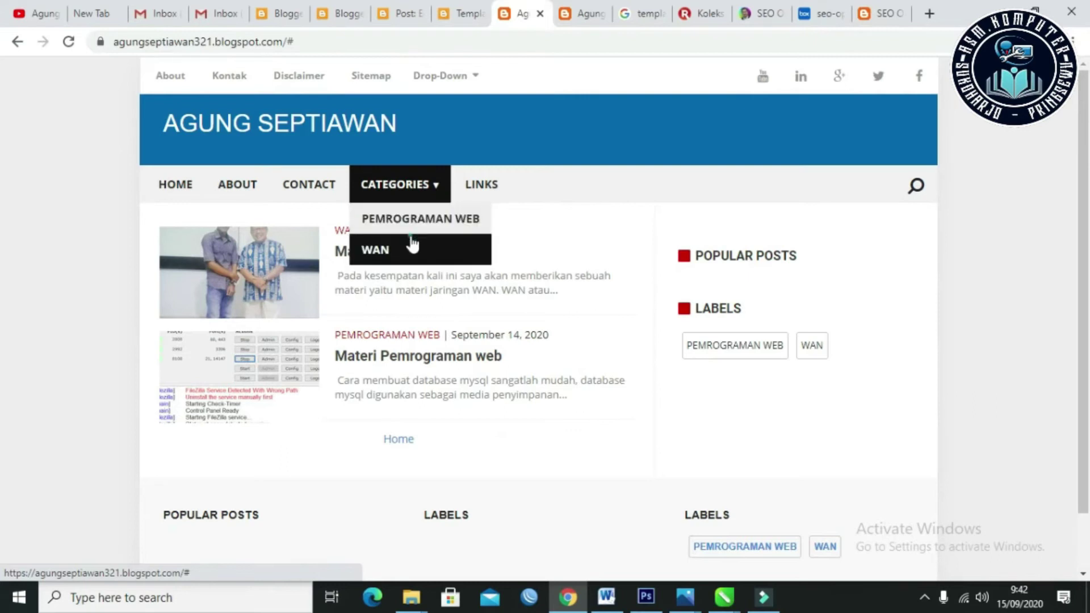
left_click(411, 214)
left_click(414, 249)
Step: Open the Pemrograman Web label page from the blog's Labels widget and copy its address
left_click(726, 354)
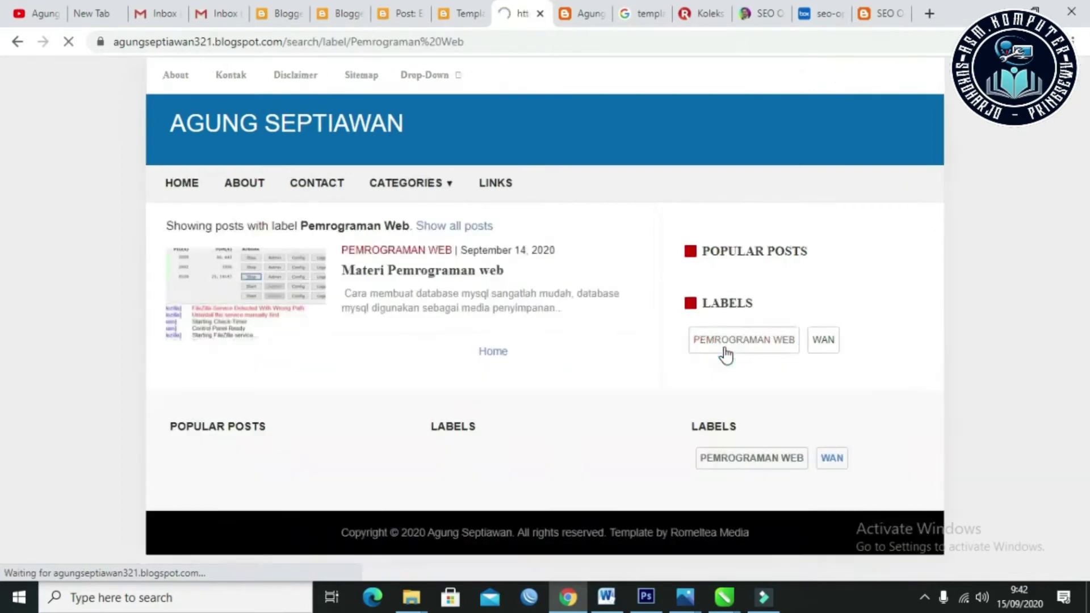
left_click(458, 42)
key("ctrl+c")
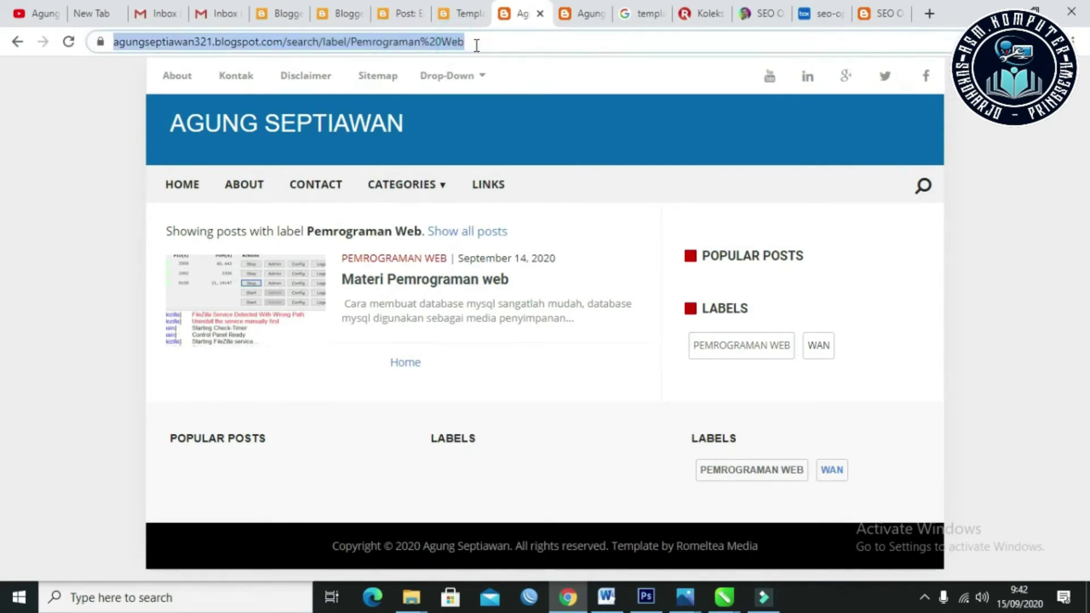
right_click(476, 45)
left_click(500, 132)
Step: Replace the "#" link of the Pemrograman Web menu entry with the copied label page address and save the theme
left_click(470, 10)
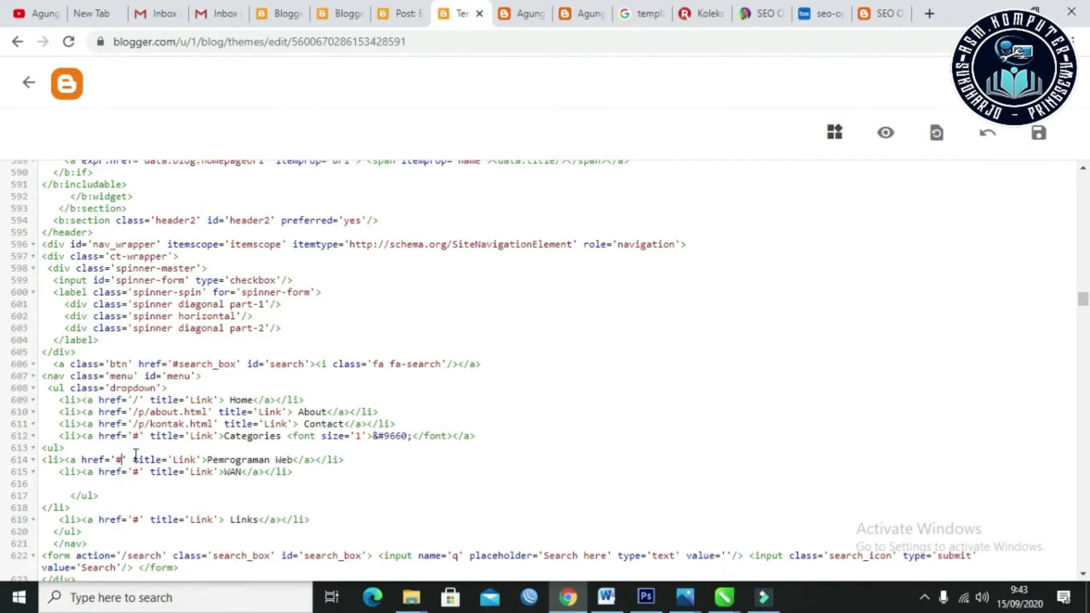
key("BackSpace")
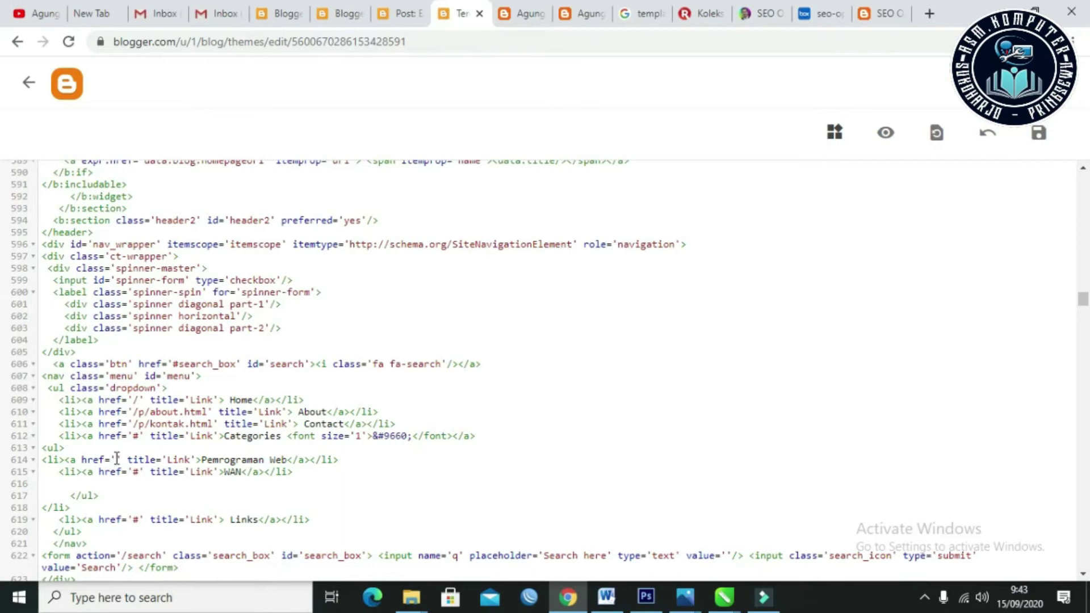
key("ctrl+v")
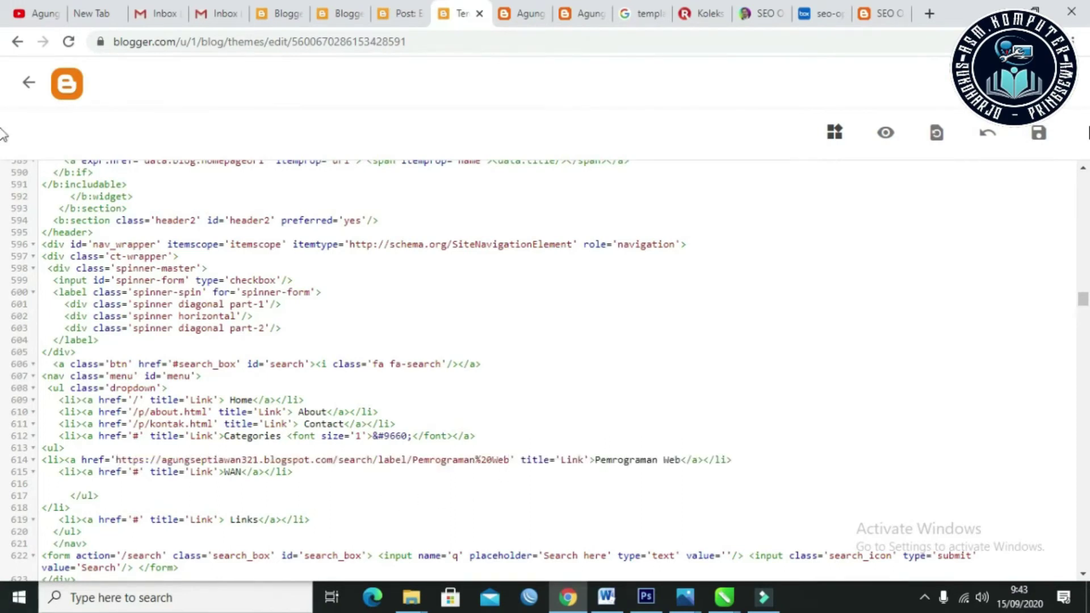
left_click(1039, 134)
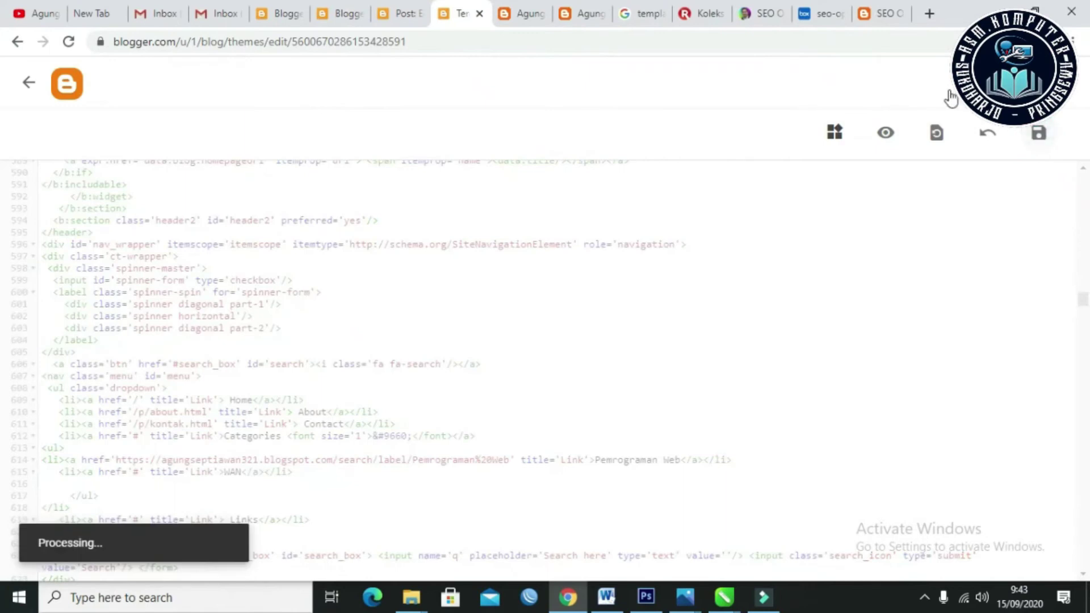
Step: Reload the live blog, go to its home page and test the Pemrograman Web entry in the Categories submenu
left_click(534, 2)
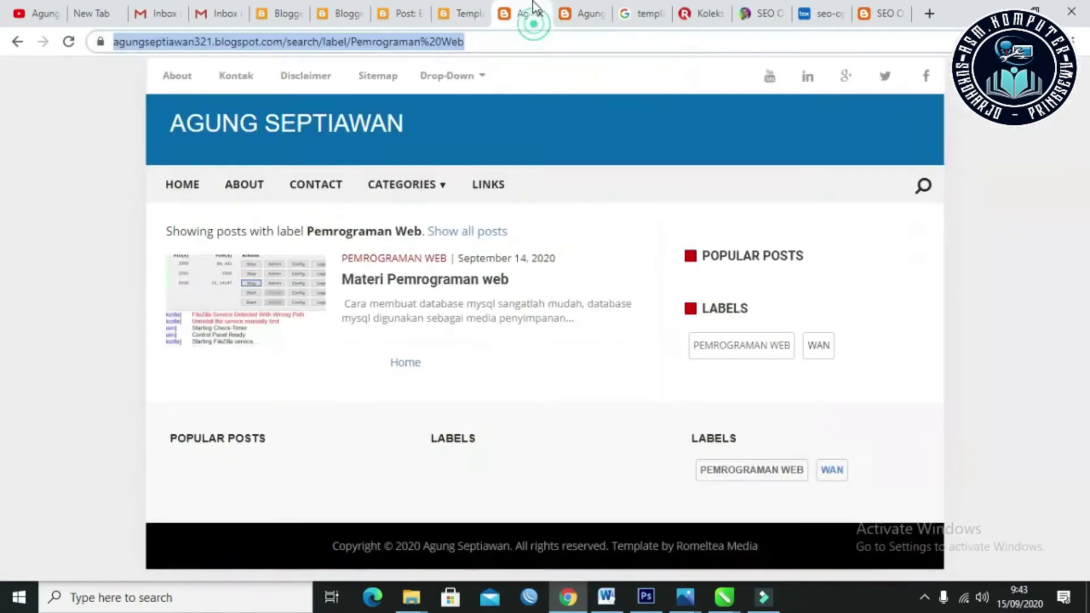
left_click(68, 44)
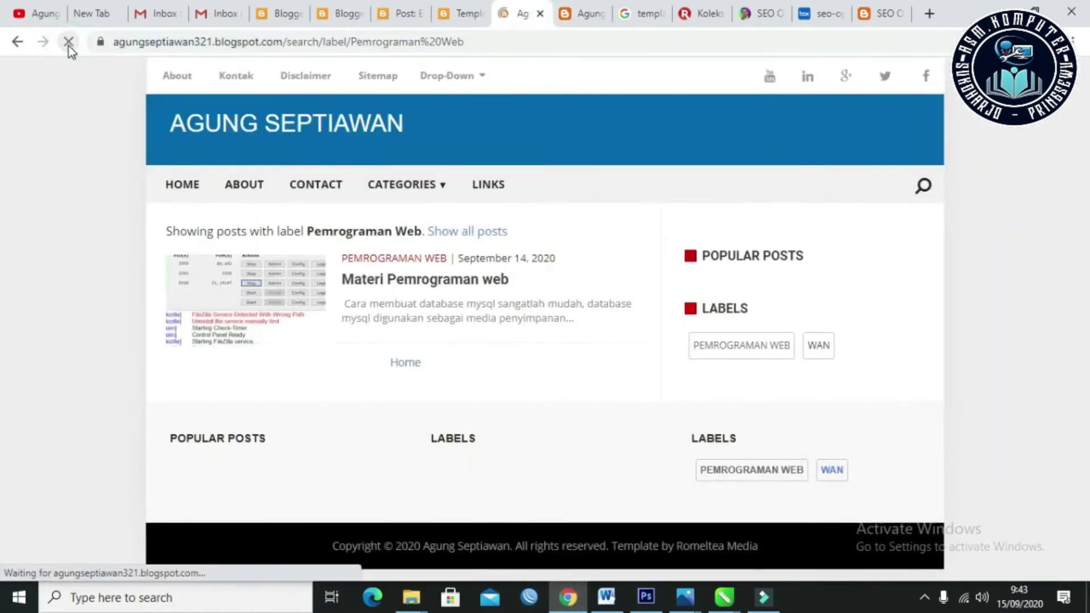
left_click(174, 196)
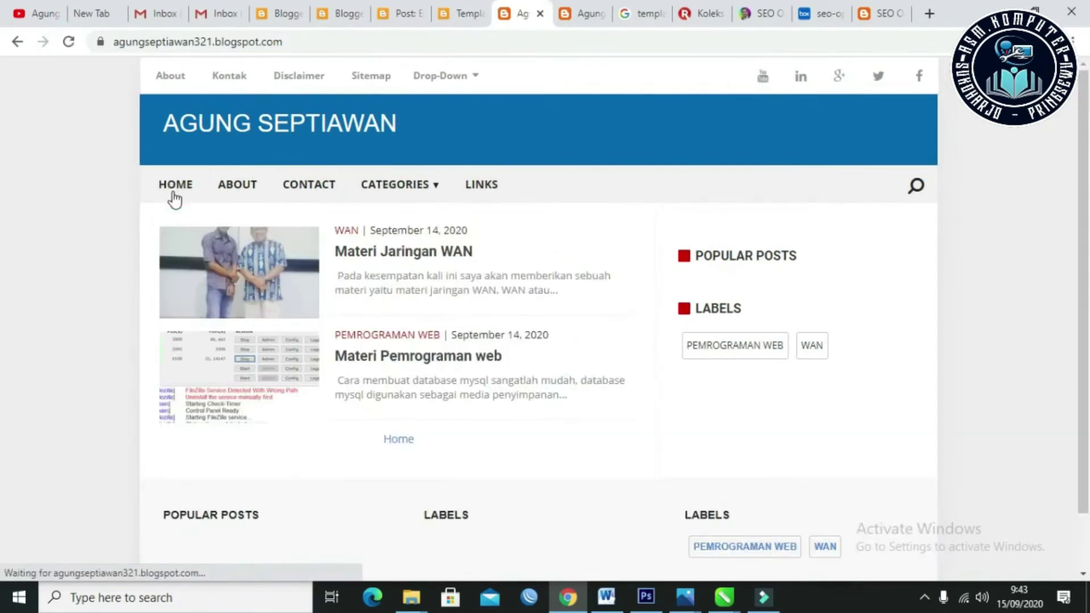
mouse_move(442, 191)
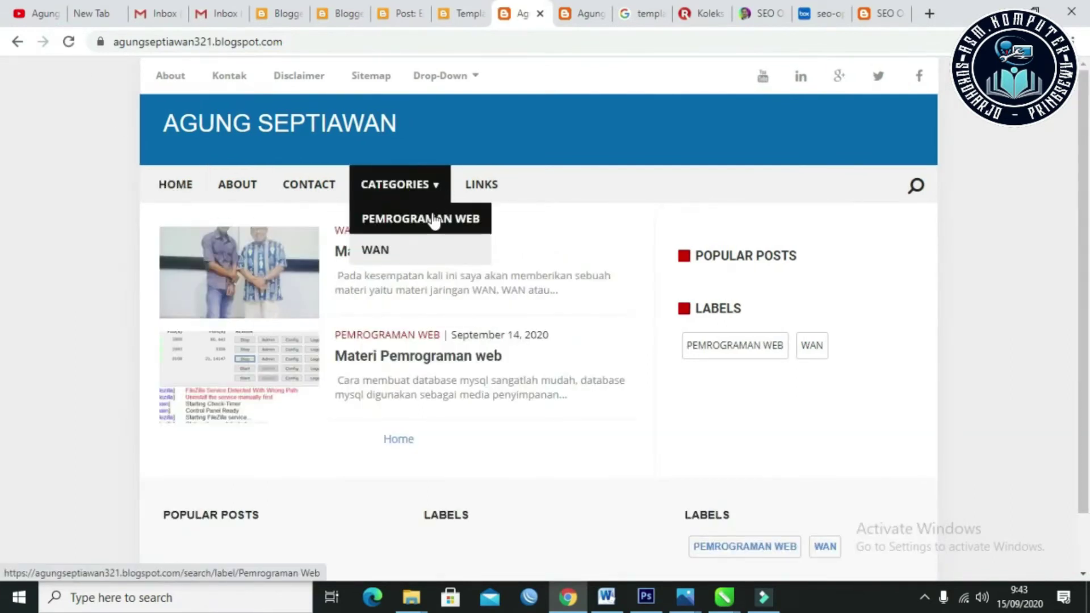
left_click(435, 220)
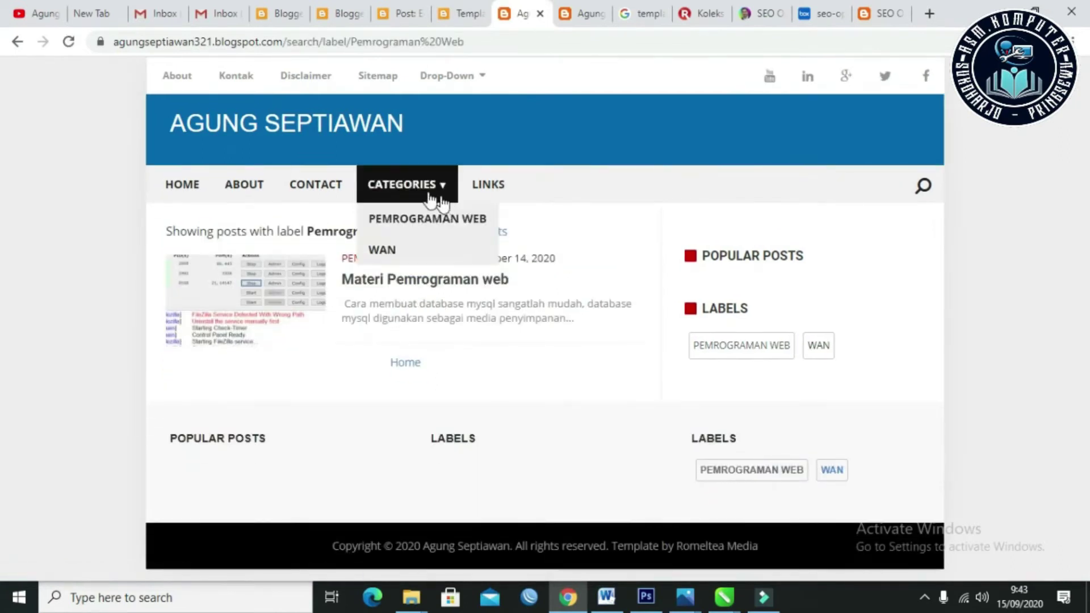
Step: Test the link of the WAN entry in the Categories submenu
mouse_move(433, 196)
left_click(400, 256)
left_click(399, 256)
left_click(399, 257)
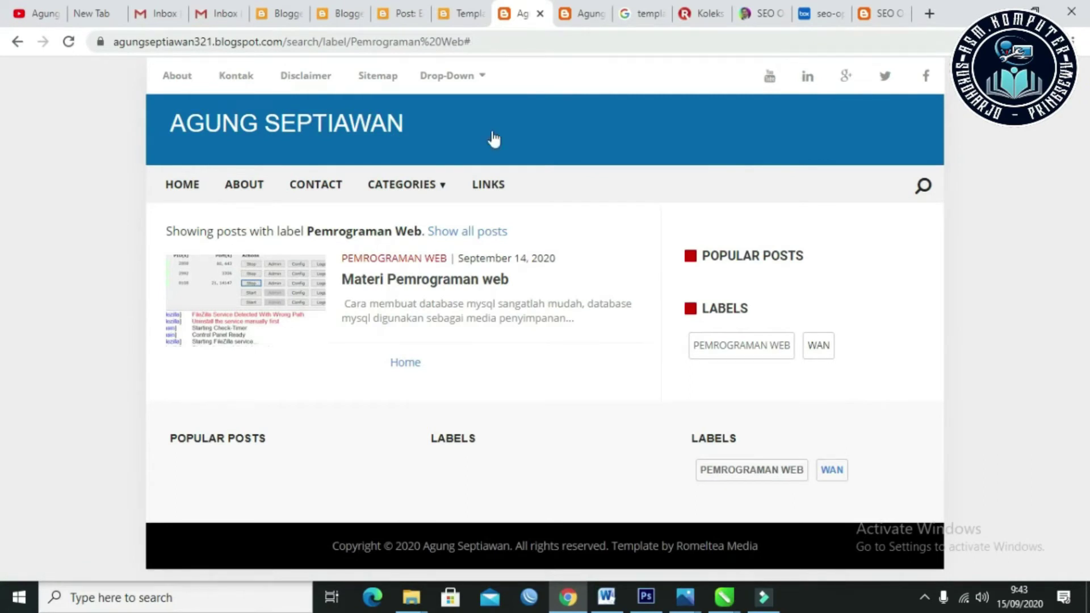
Step: Open the WAN label page from the blog's Labels widget and copy its address
left_click(823, 350)
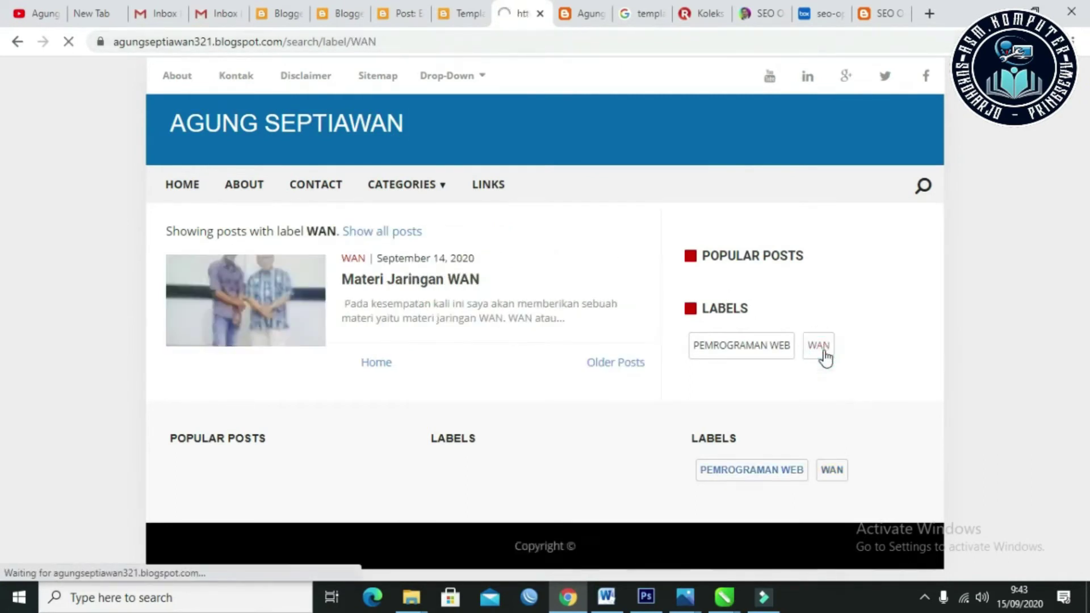
left_click(395, 42)
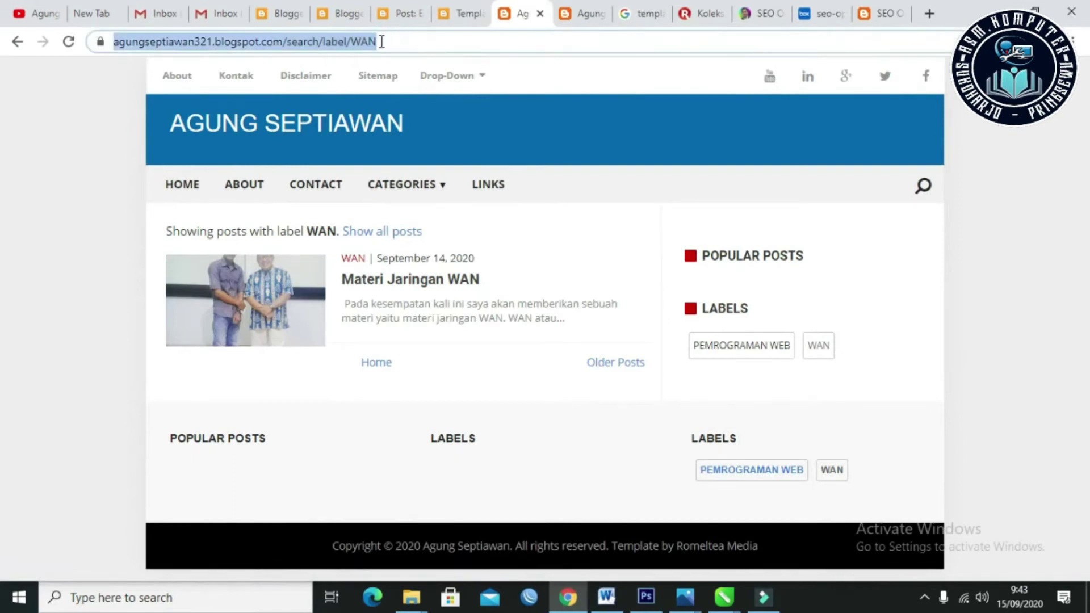
right_click(373, 42)
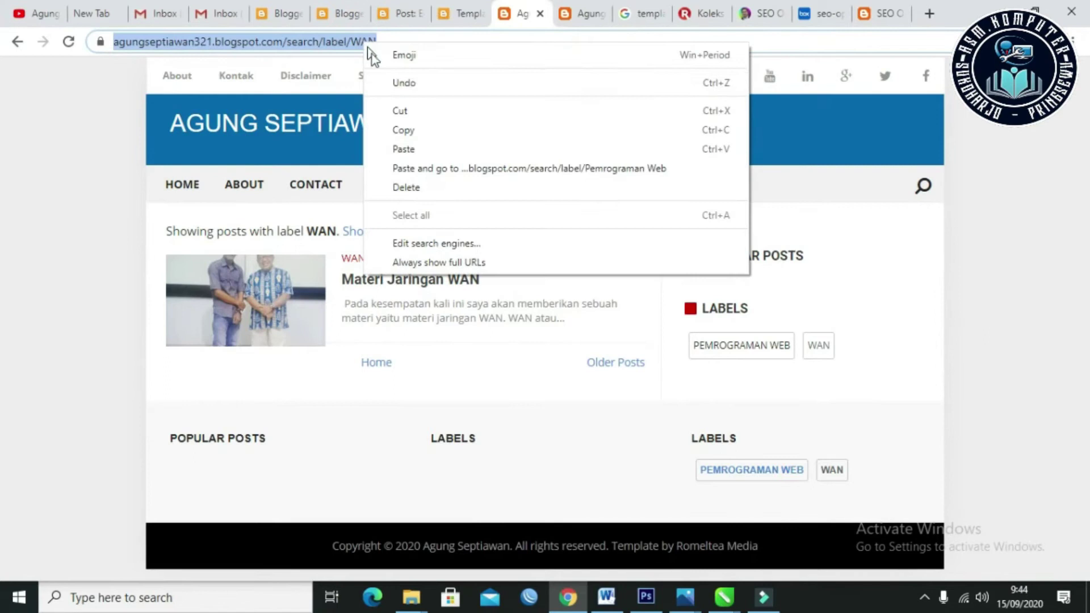
left_click(407, 131)
Step: Replace the "#" link of the WAN entry in the theme code with the copied label page address and save the theme
left_click(469, 14)
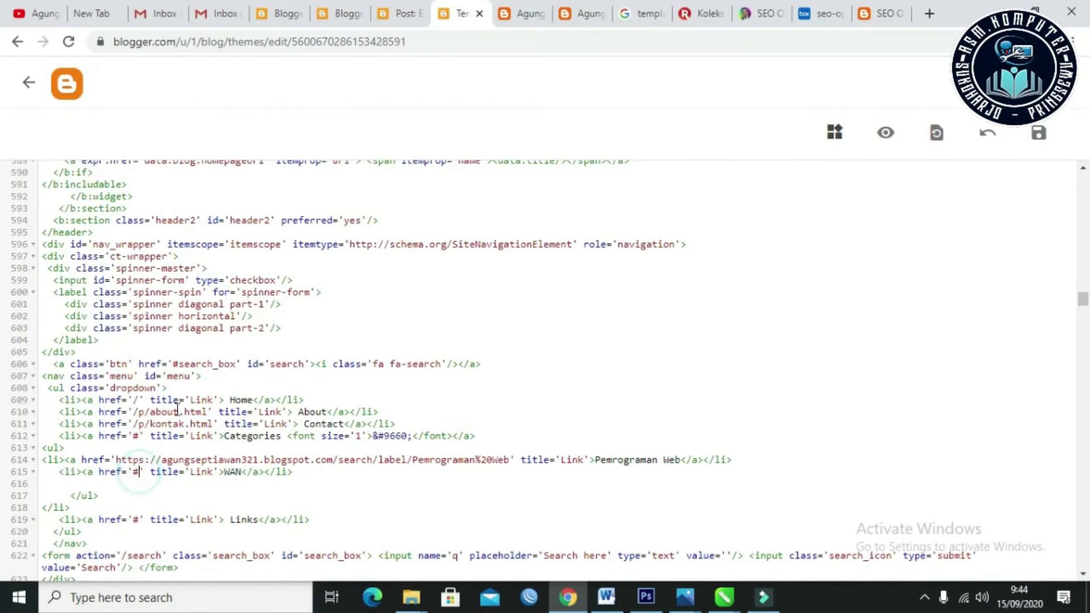
key("BackSpace")
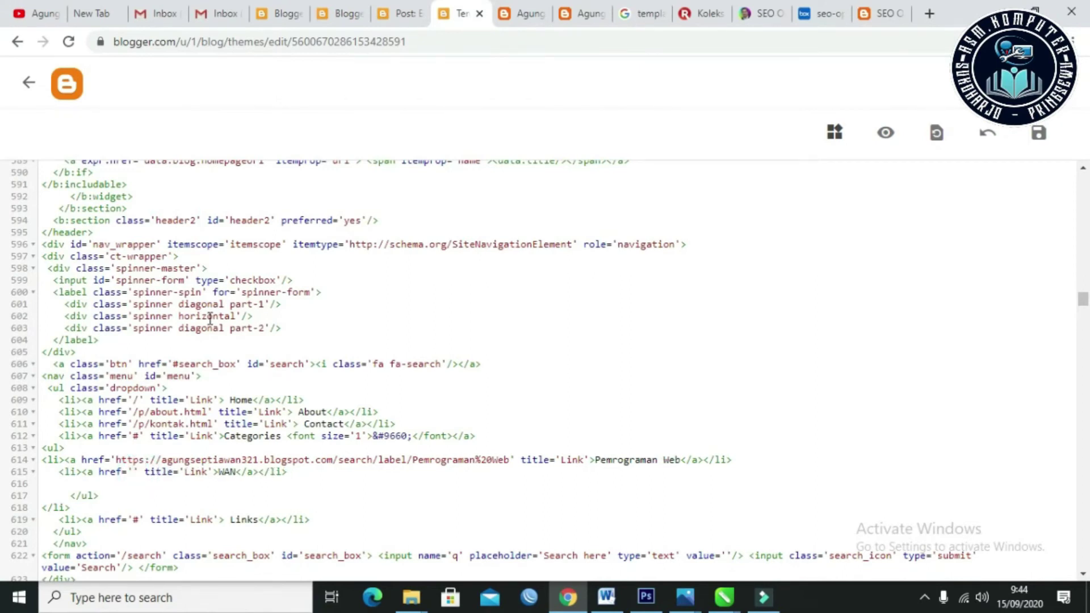
key("ctrl+v")
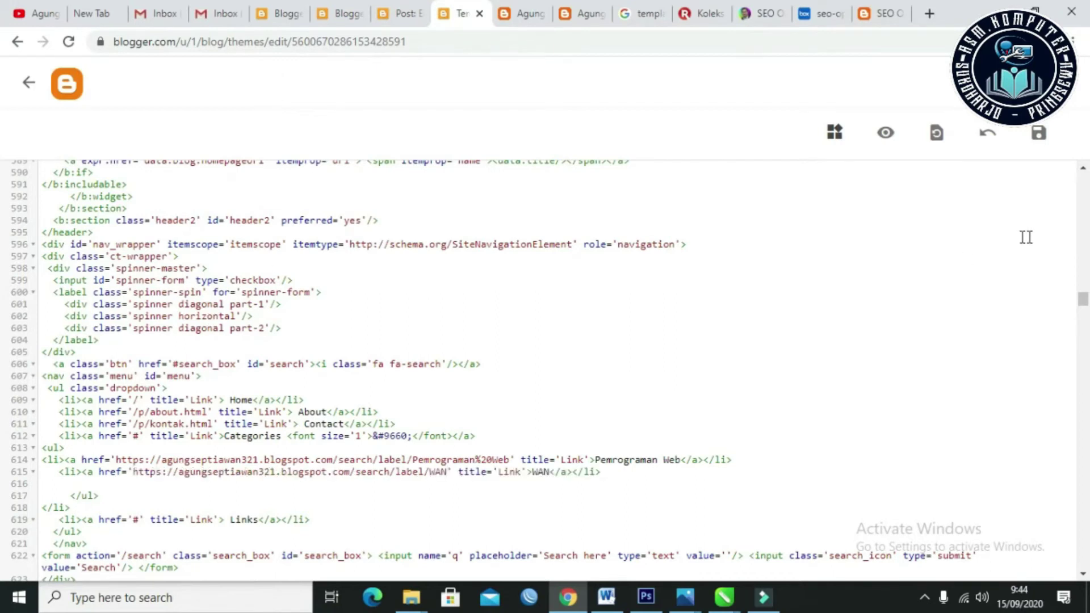
left_click(1039, 134)
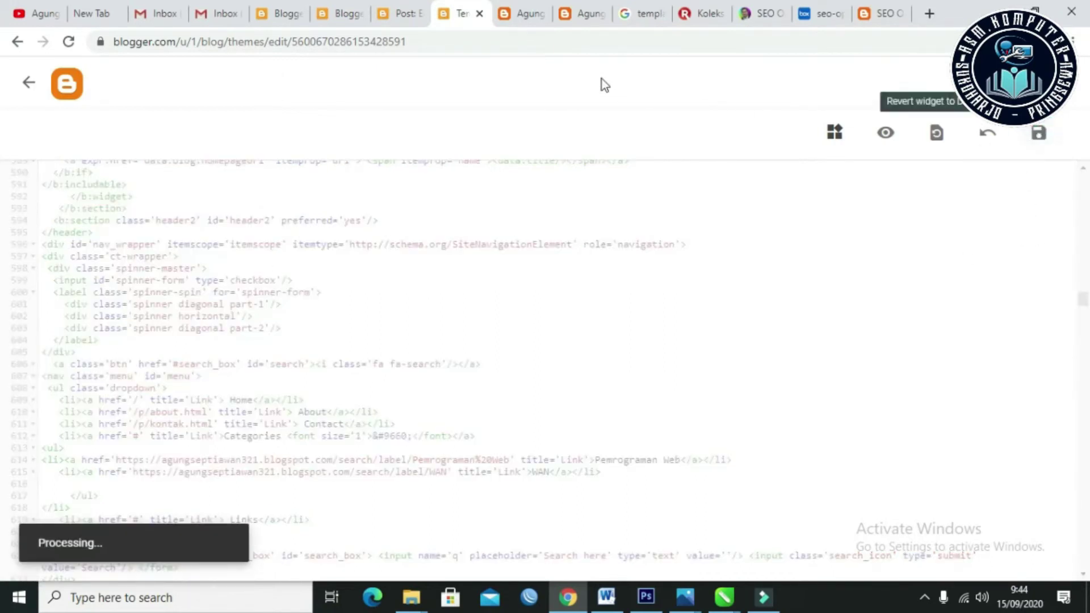
Step: Reload the live blog and test the WAN entry in the Categories submenu
left_click(525, 14)
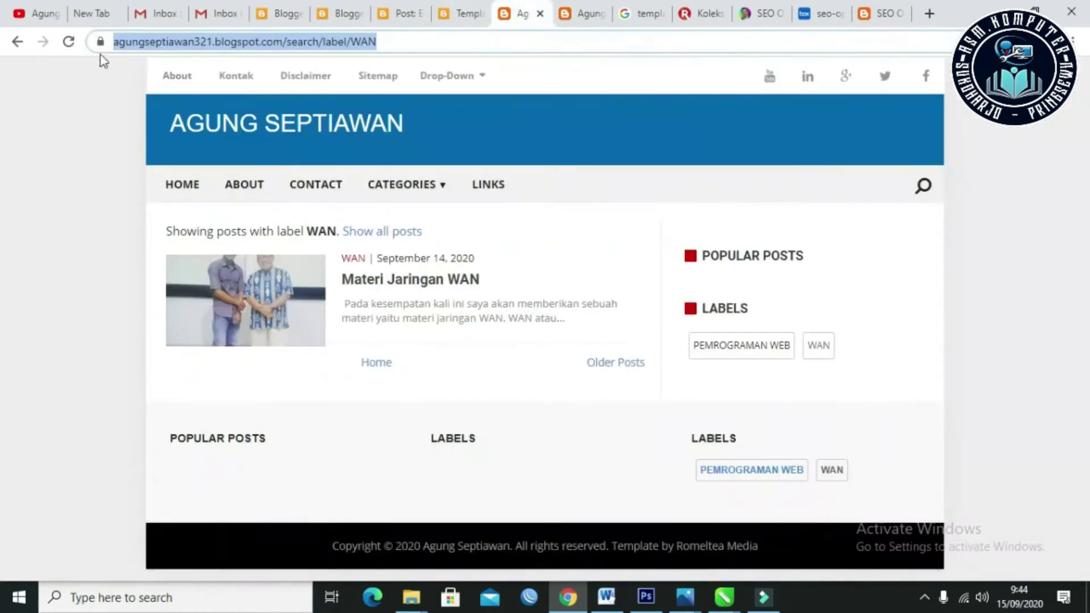
left_click(68, 42)
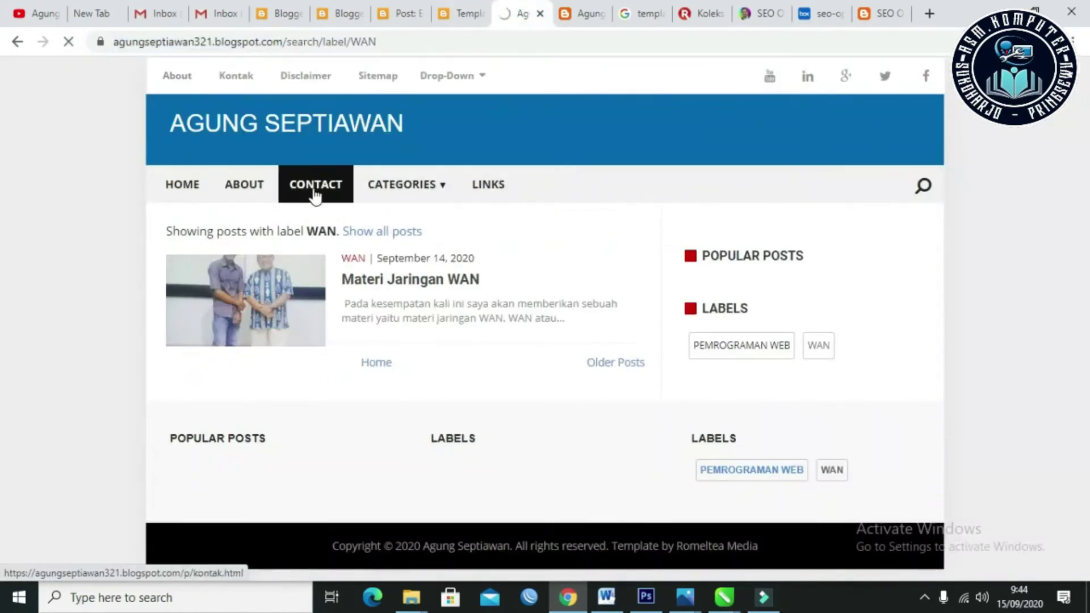
mouse_move(404, 192)
left_click(392, 253)
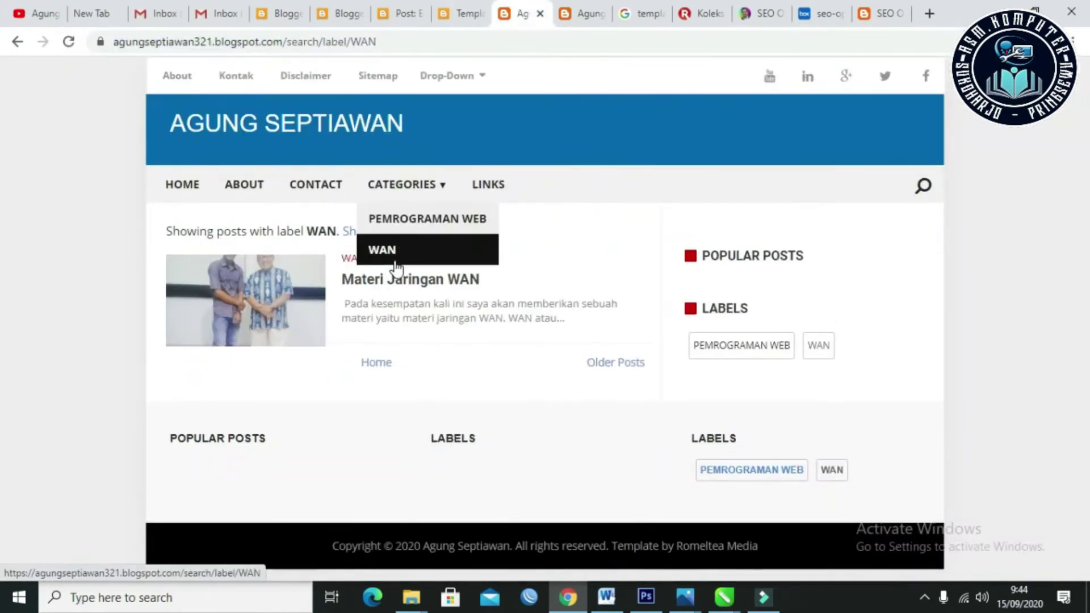
left_click(396, 256)
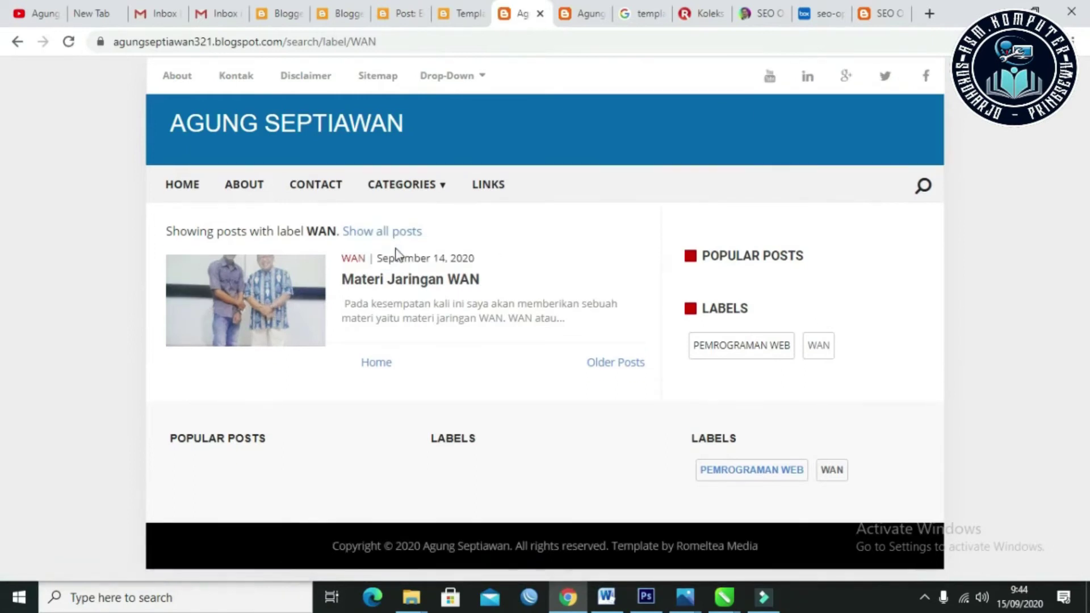
Step: Test the Home, About and Contact entries of the main menu and return to the blog's home page
left_click(176, 191)
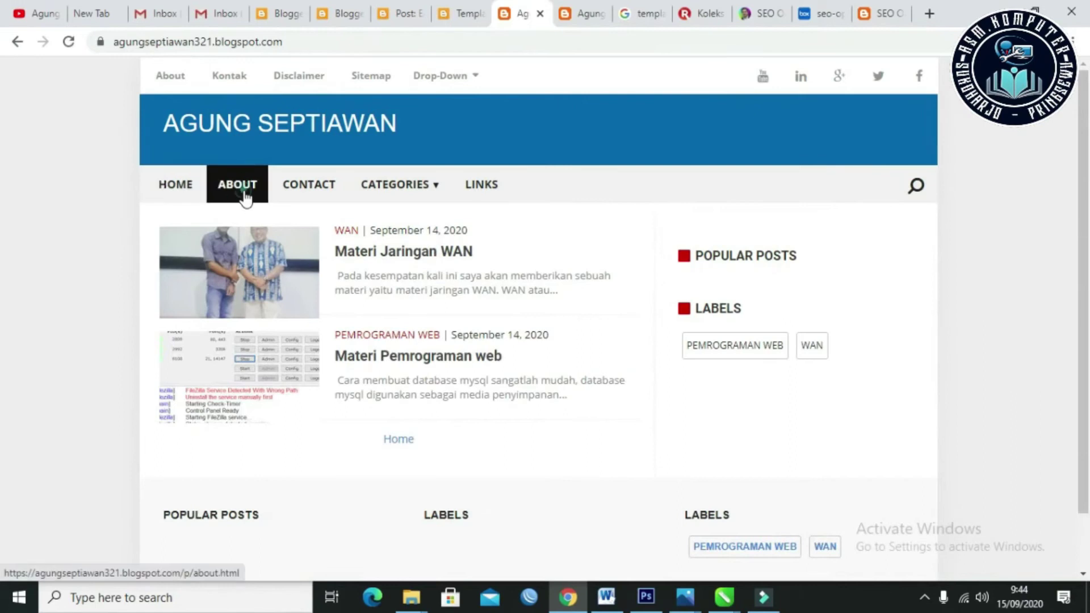
left_click(245, 196)
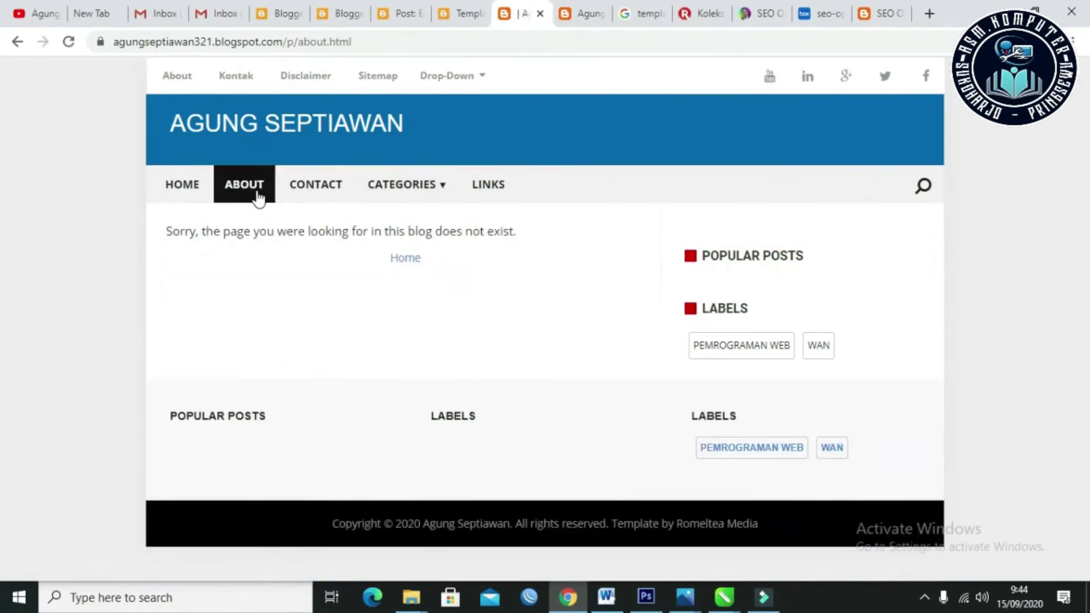
left_click(316, 198)
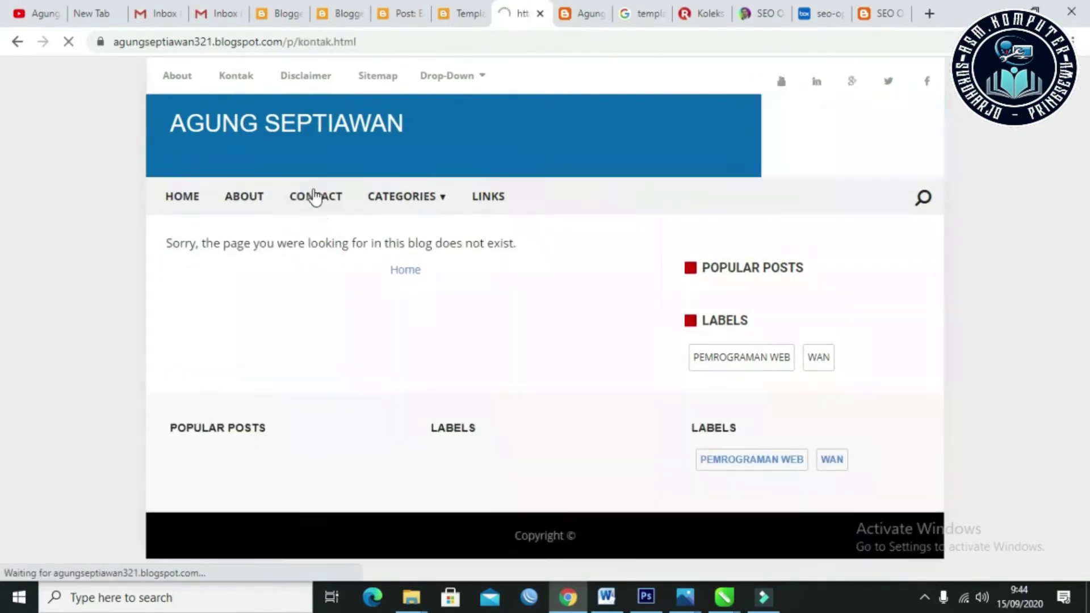
mouse_move(378, 200)
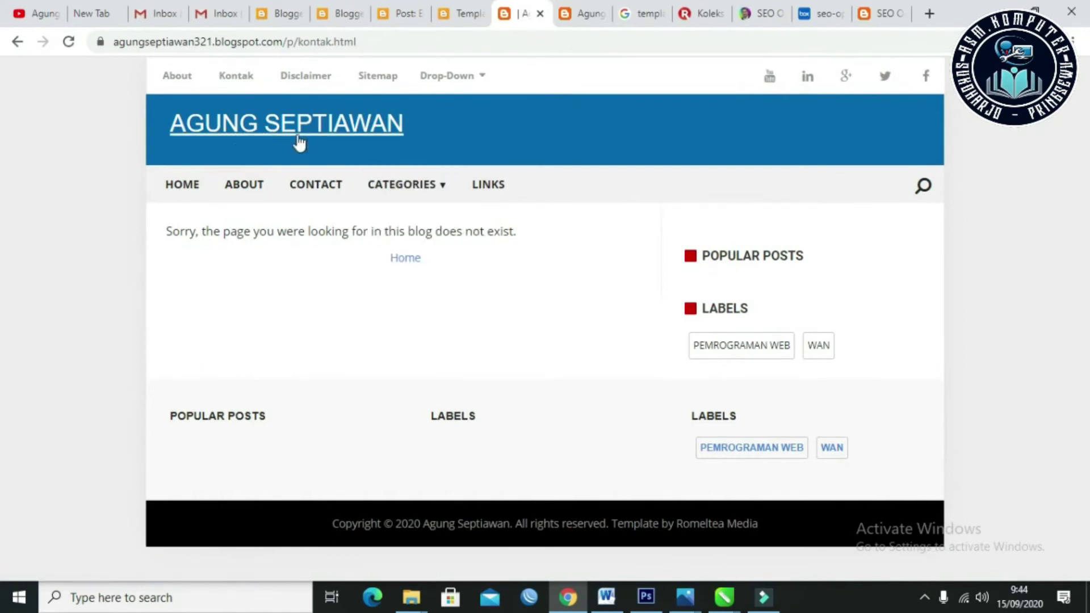
left_click(184, 186)
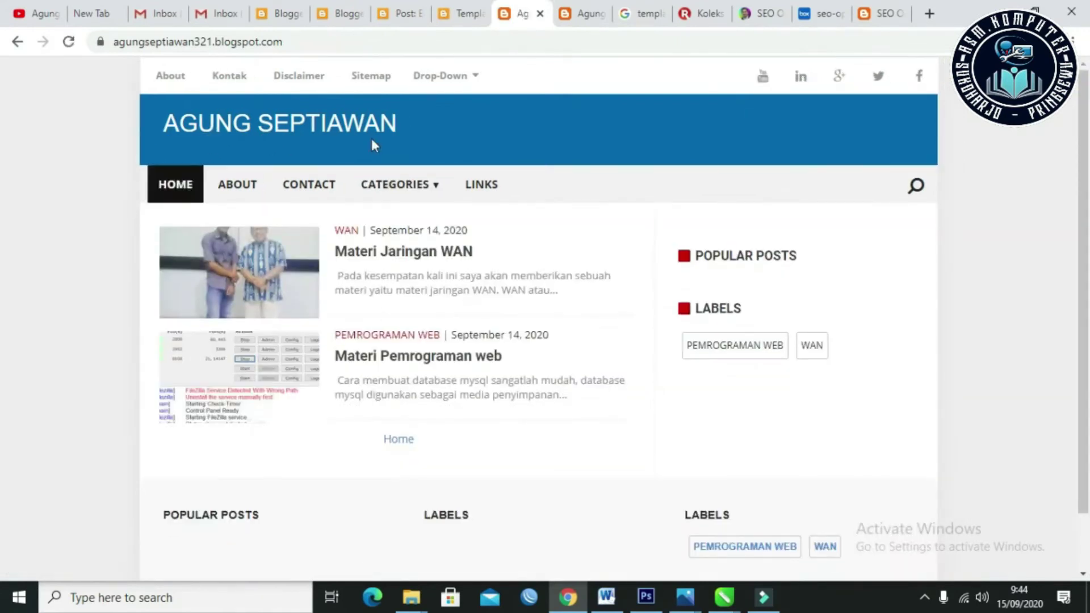
Step: Open the Materi Jaringan WAN post from the home page and look through its content
mouse_move(467, 80)
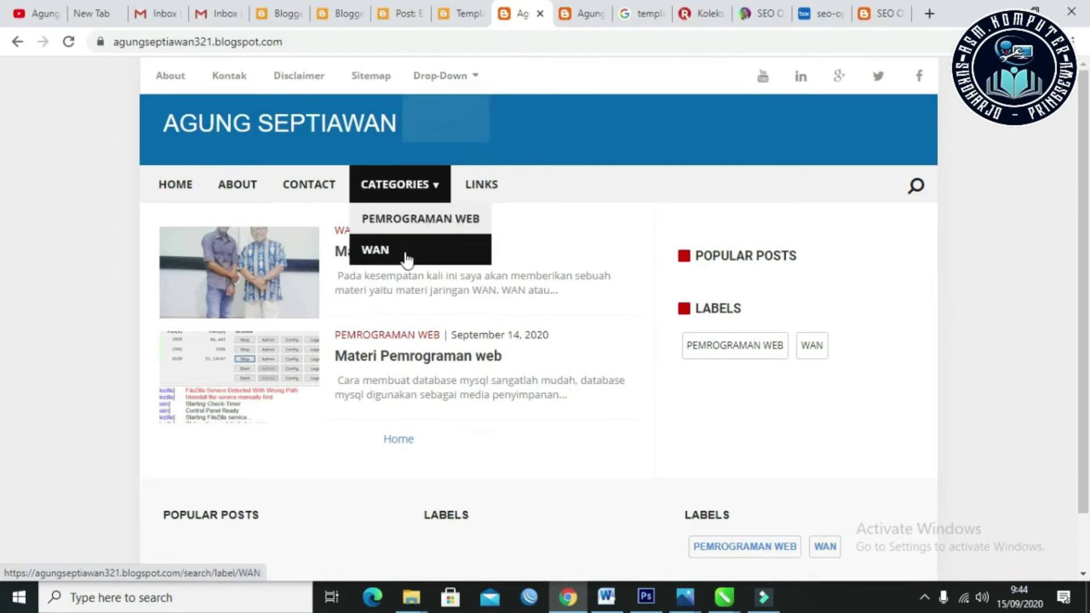
left_click(359, 255)
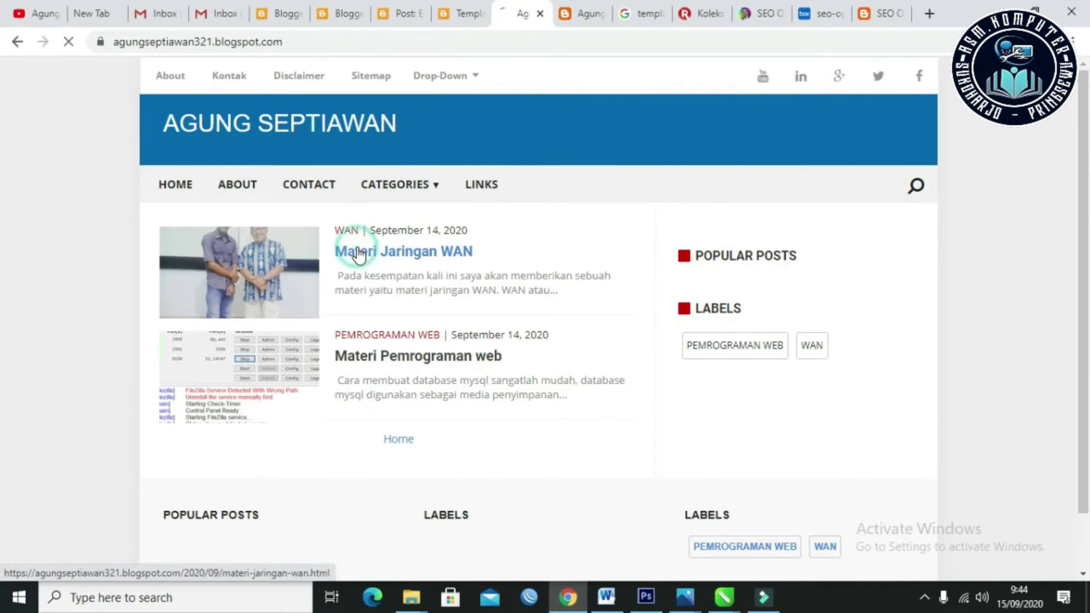
scroll(366, 306, "down", 10)
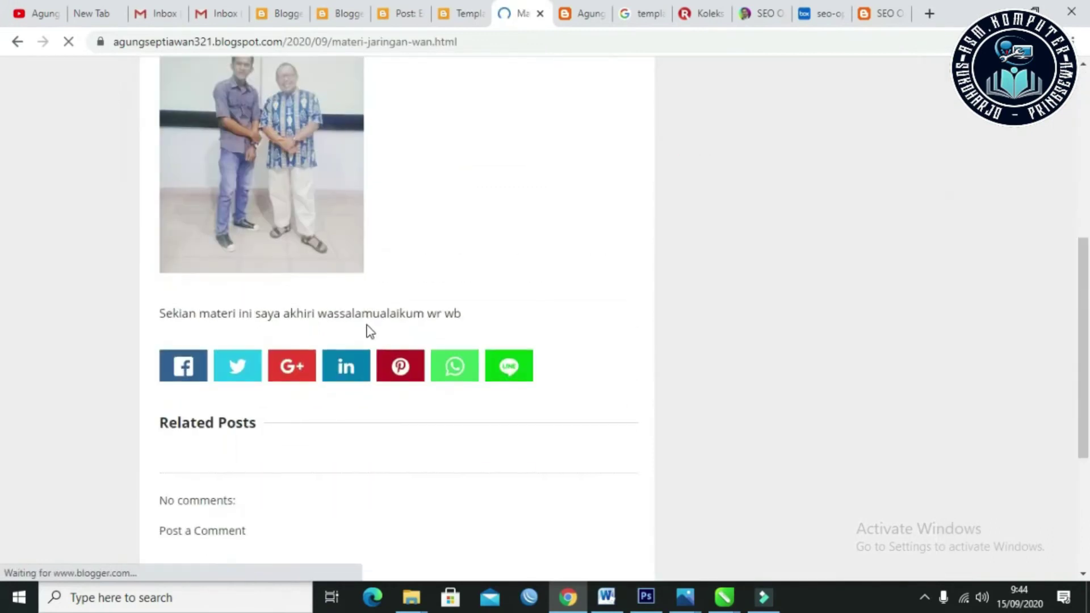
scroll(368, 329, "down", 7)
scroll(369, 332, "up", 6)
scroll(366, 331, "up", 8)
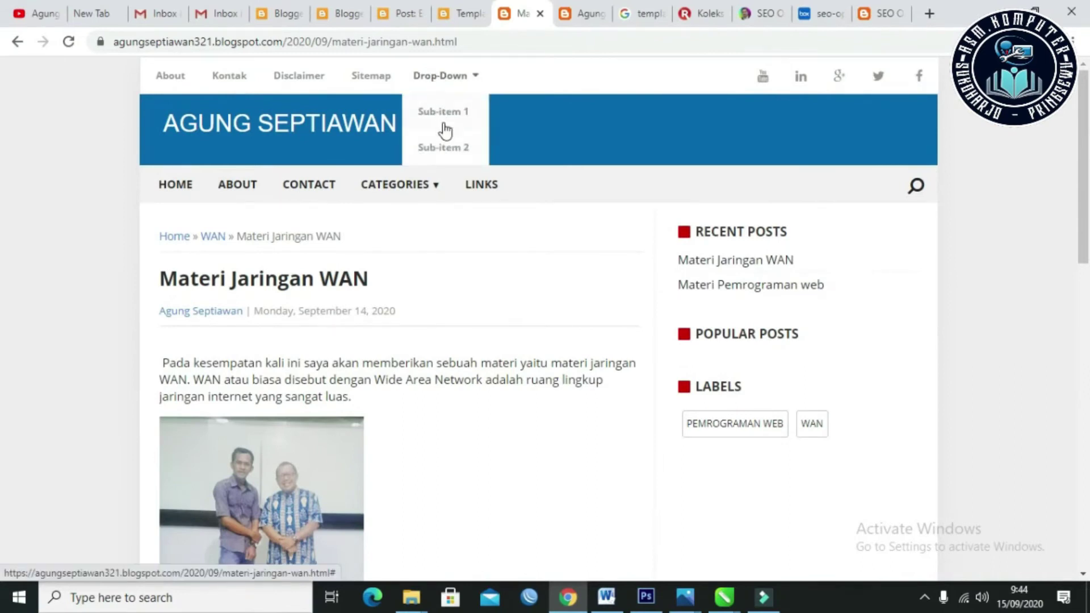
Step: Find the top menu's Drop-Down entry in the theme's HTML code and rename it to Sosmed
left_click(465, 13)
left_click(360, 404)
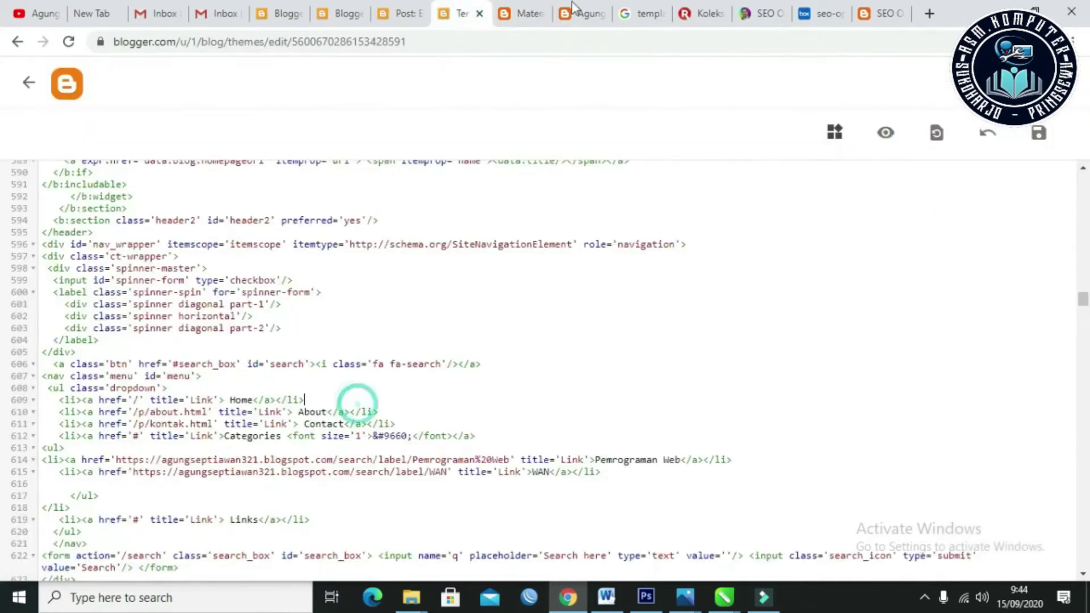
left_click(521, 13)
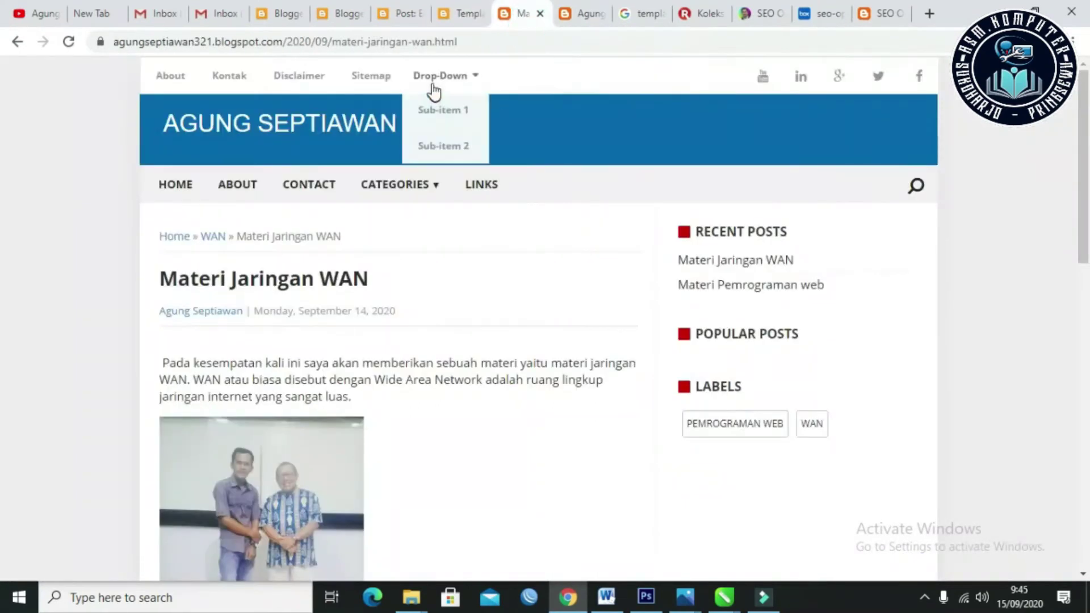
left_click(467, 17)
left_click(395, 316)
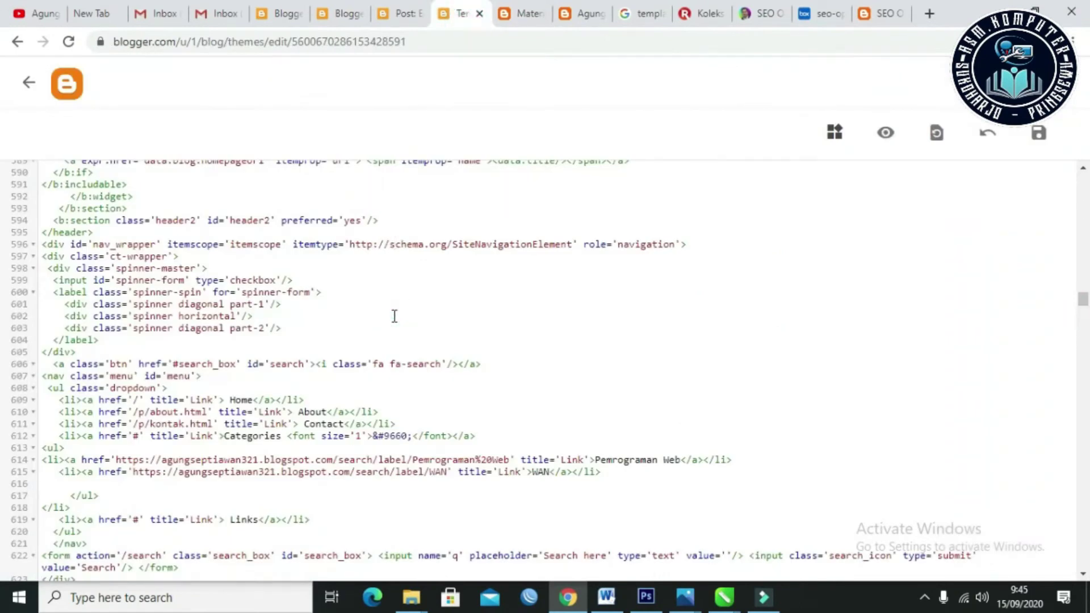
key("ctrl+f")
left_click(395, 316)
scroll(392, 318, "down", 4)
scroll(412, 331, "up", 3)
scroll(412, 331, "down", 3)
scroll(408, 385, "up", 8)
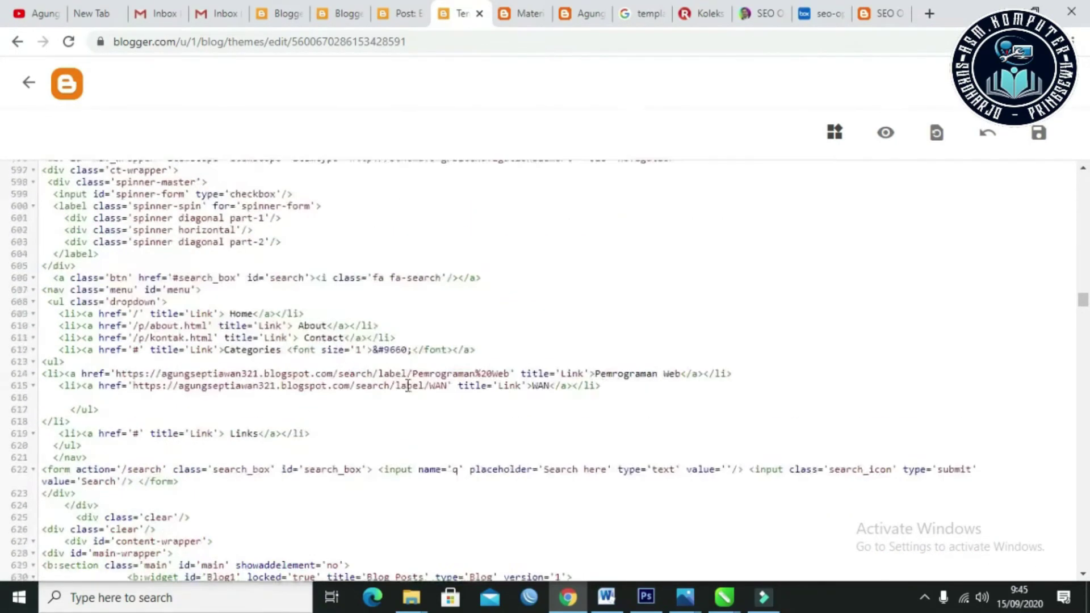
scroll(281, 377, "up", 7)
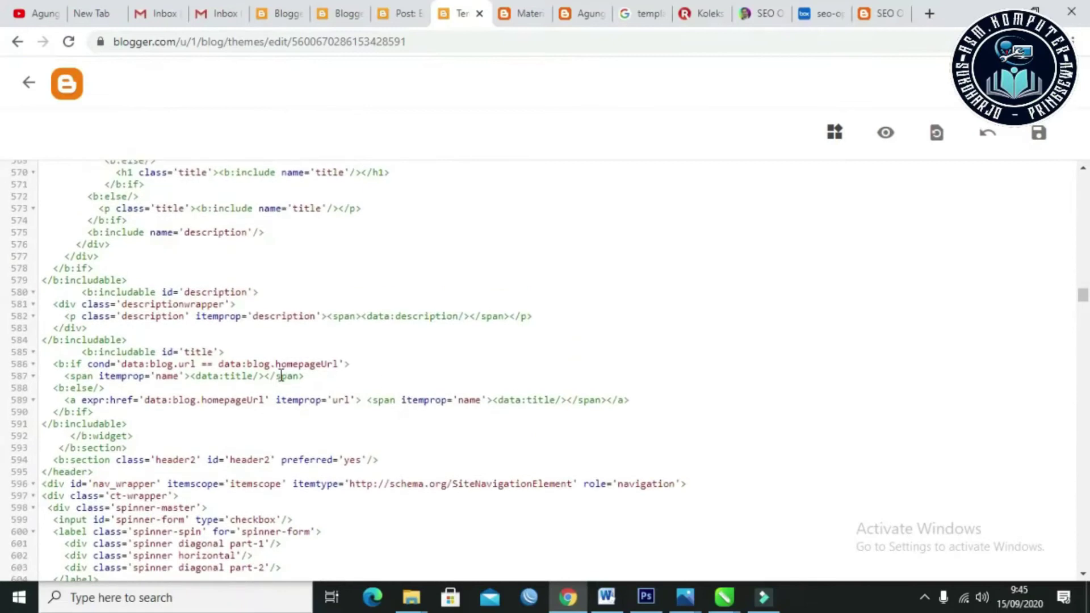
scroll(281, 376, "up", 8)
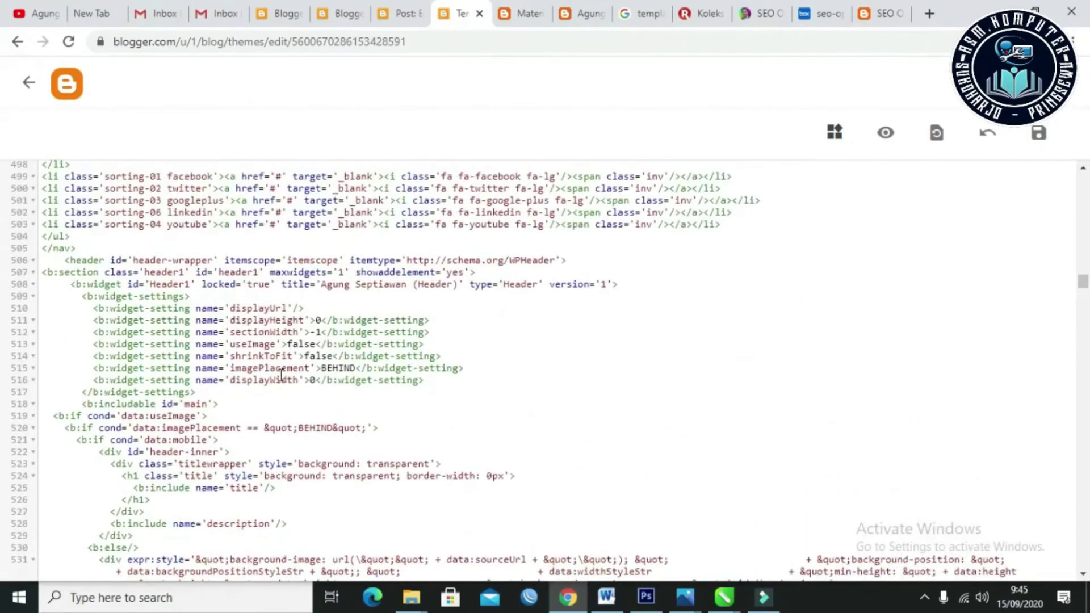
scroll(282, 375, "up", 5)
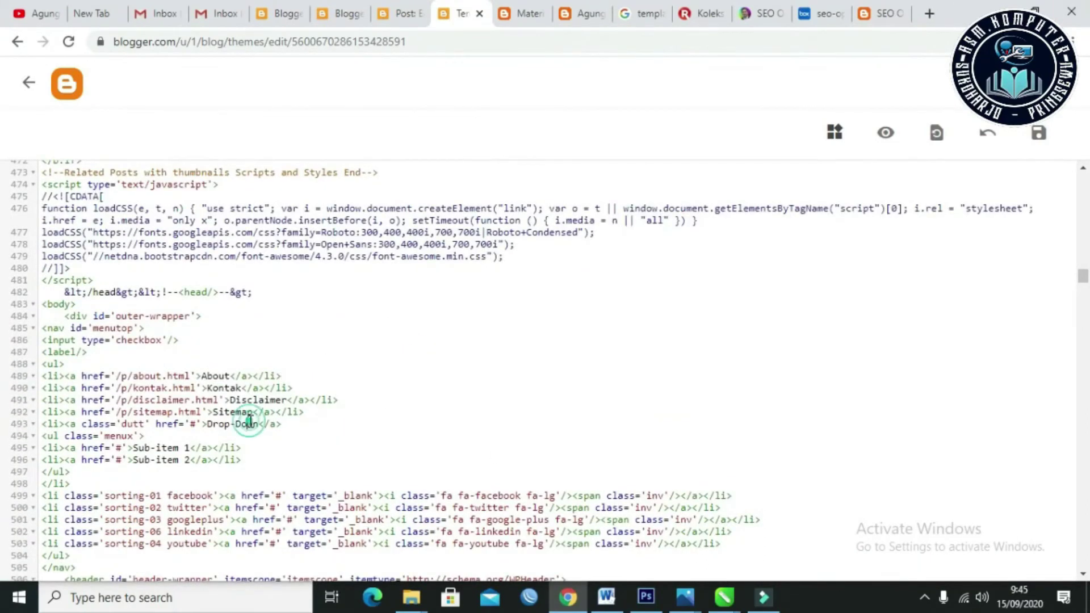
left_click_drag(259, 426, 217, 426)
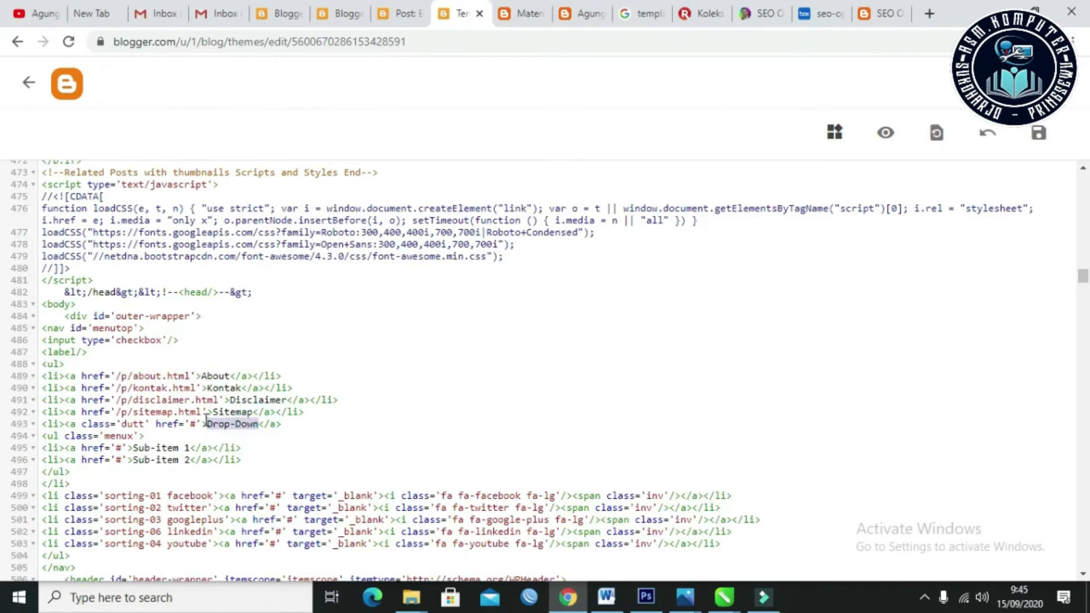
type("S")
scroll(206, 418, "up", 1)
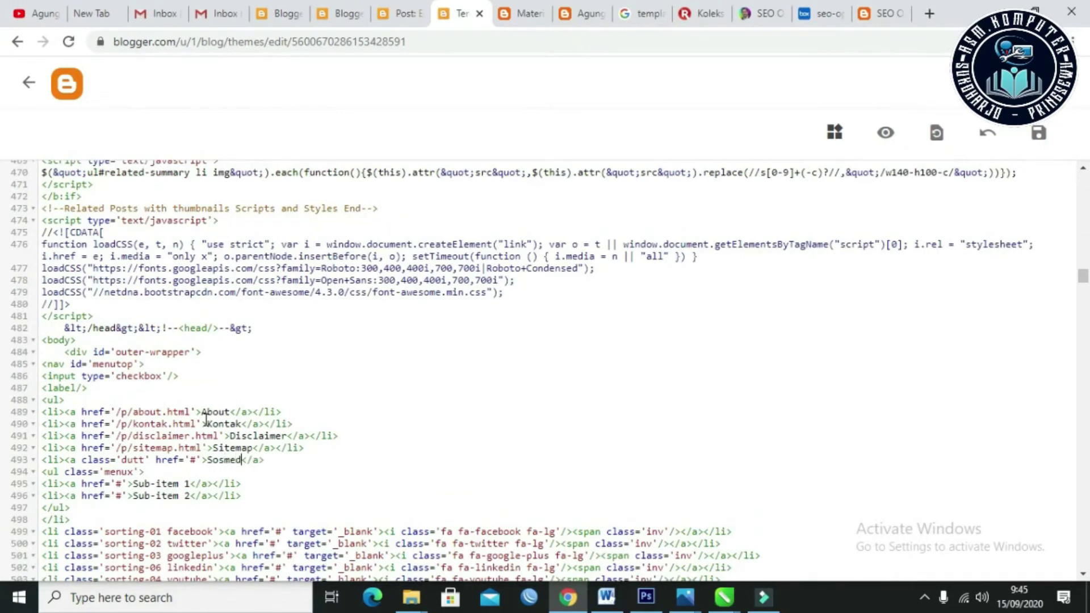
Step: Save the theme and reload the live blog to check the Sosmed entry in the top menu
left_click(1039, 133)
left_click(522, 8)
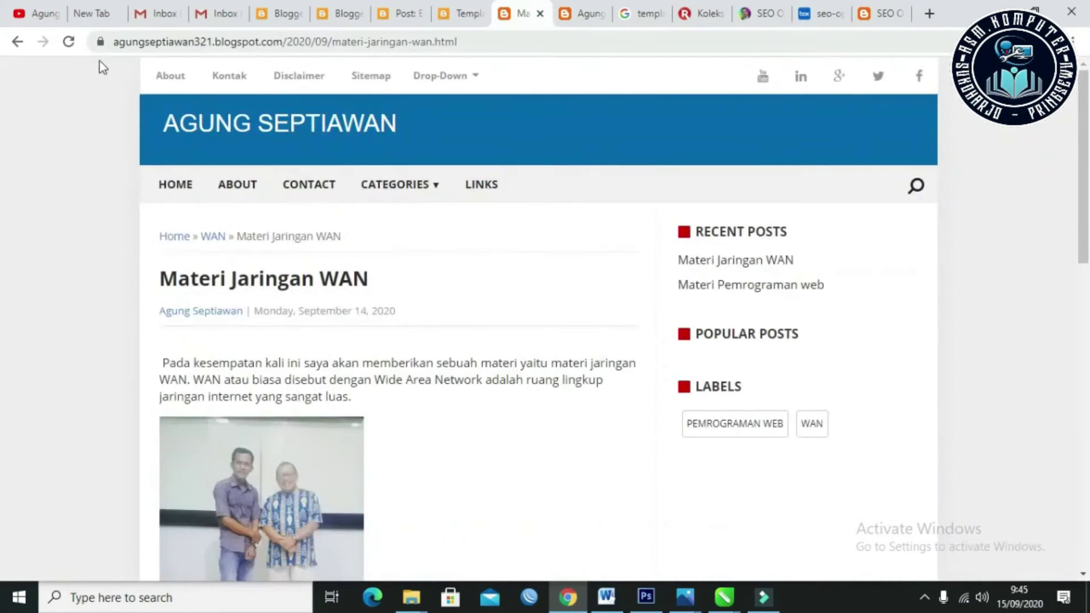
left_click(68, 41)
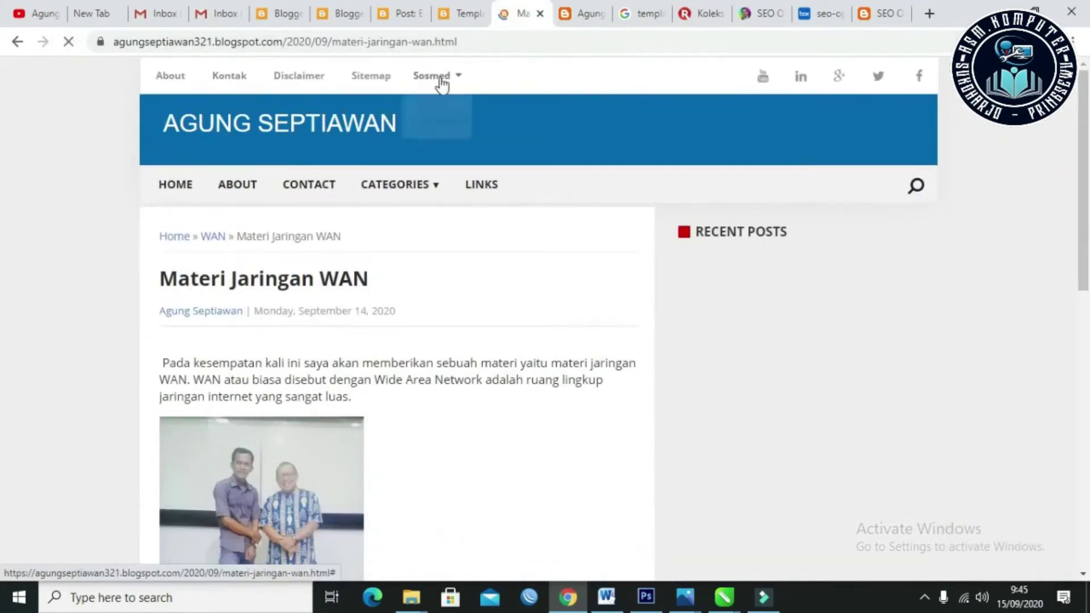
Step: Rename the Sub-item 1 entry under Sosmed to Facebook in the theme code
left_click(470, 12)
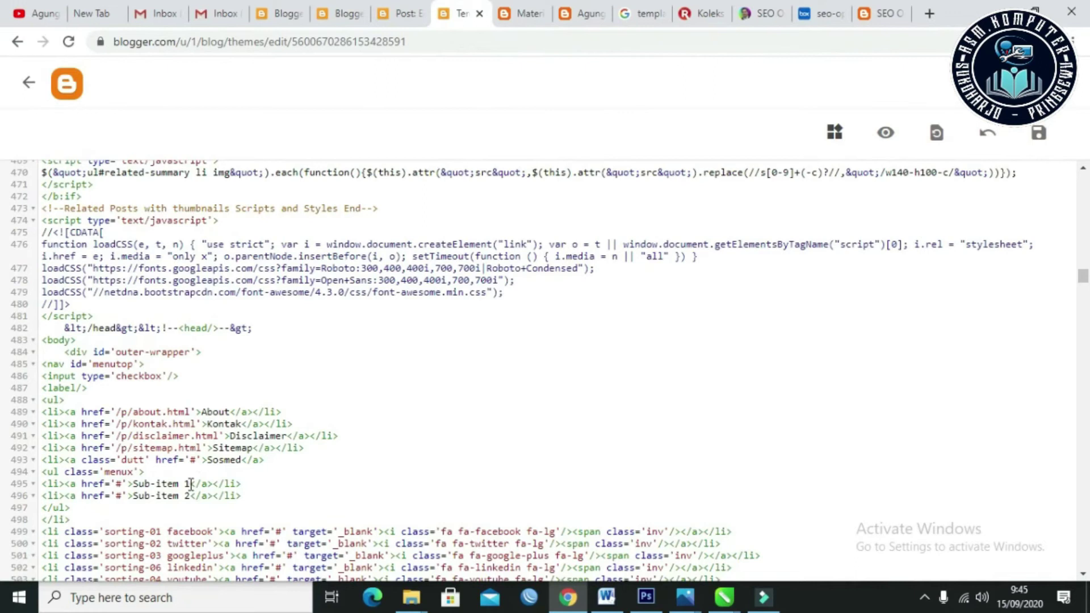
left_click_drag(191, 483, 136, 484)
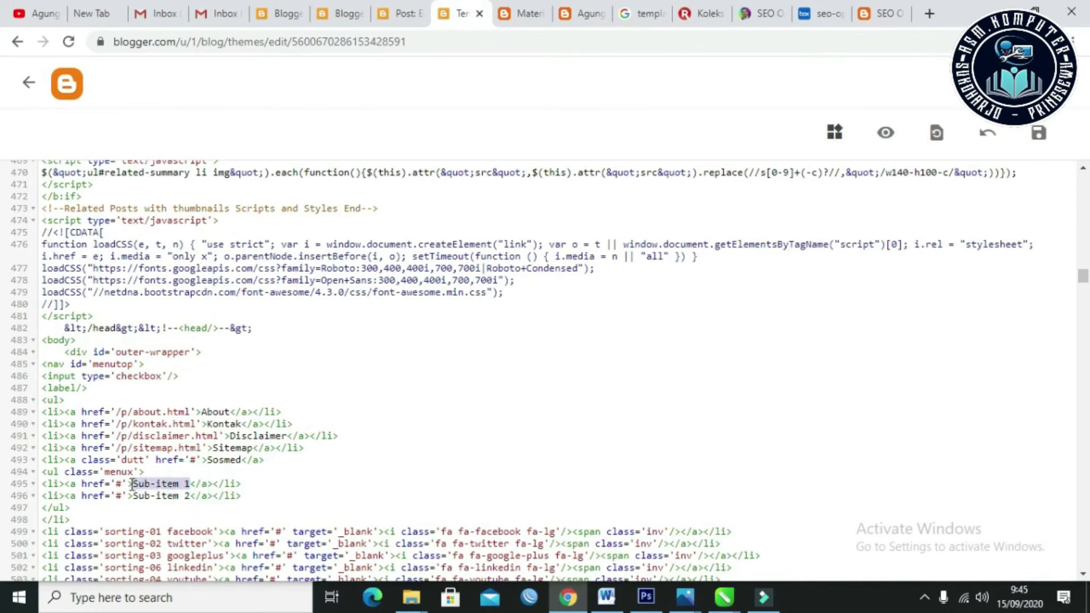
type("Faceboo")
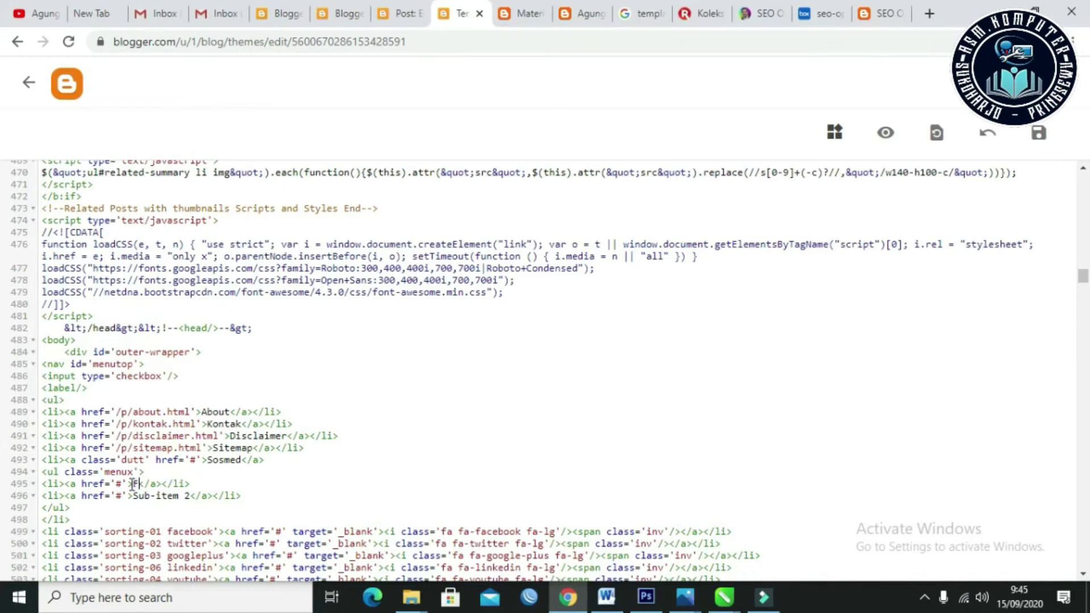
type("k")
Step: Rename the Sub-item 2 entry under Sosmed to Instagram in the theme code
left_click_drag(194, 497, 131, 494)
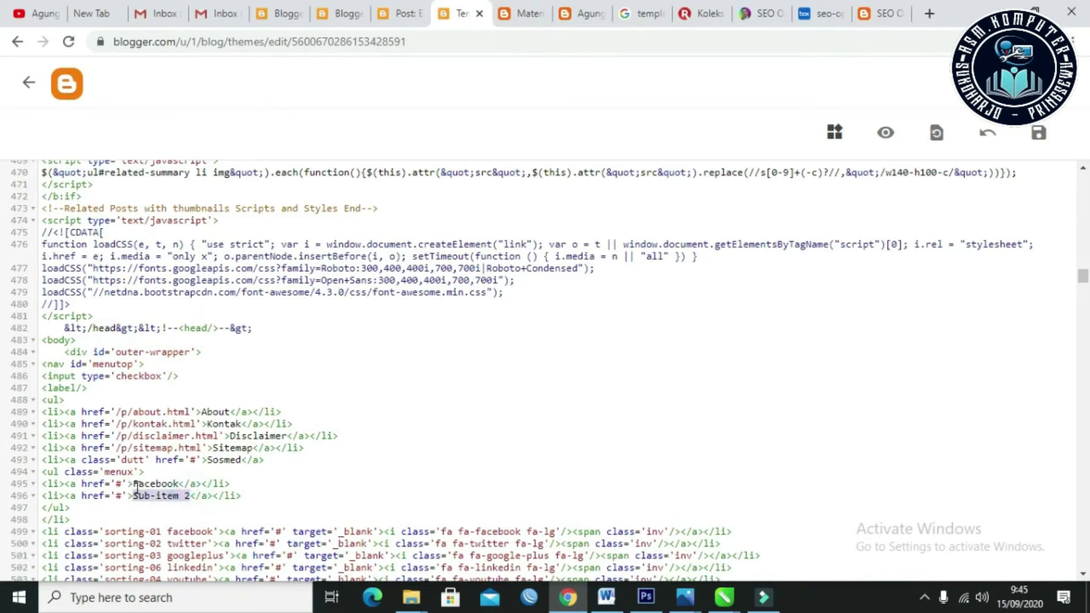
type("Yo")
key("BackSpace")
key("BackSpace")
type("Instagram")
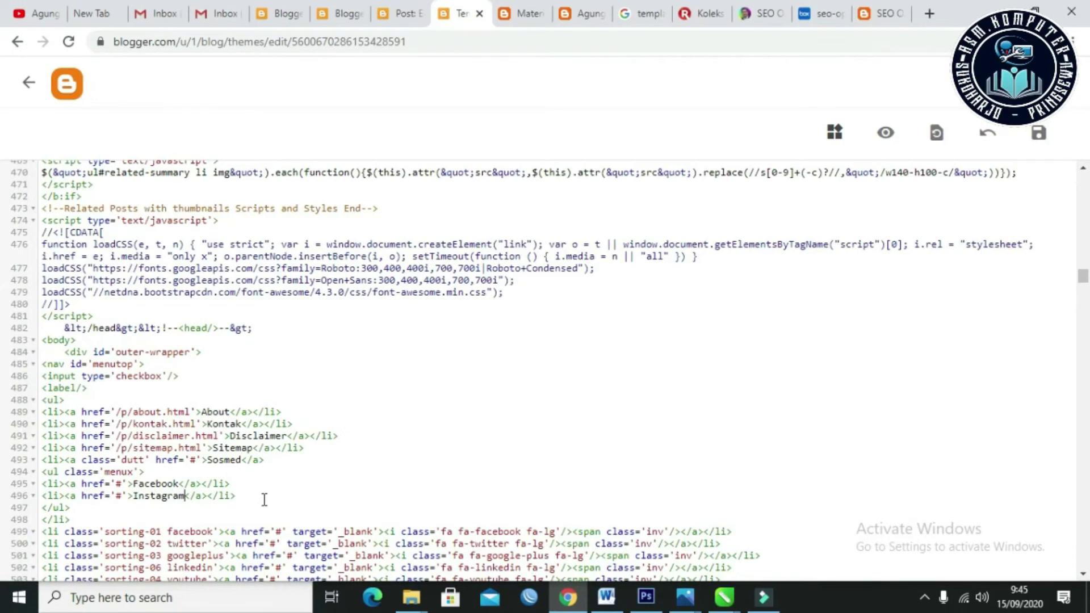
Step: Duplicate the Instagram list item on a new line below it and rename the copy to Youtube
left_click_drag(260, 495, 51, 495)
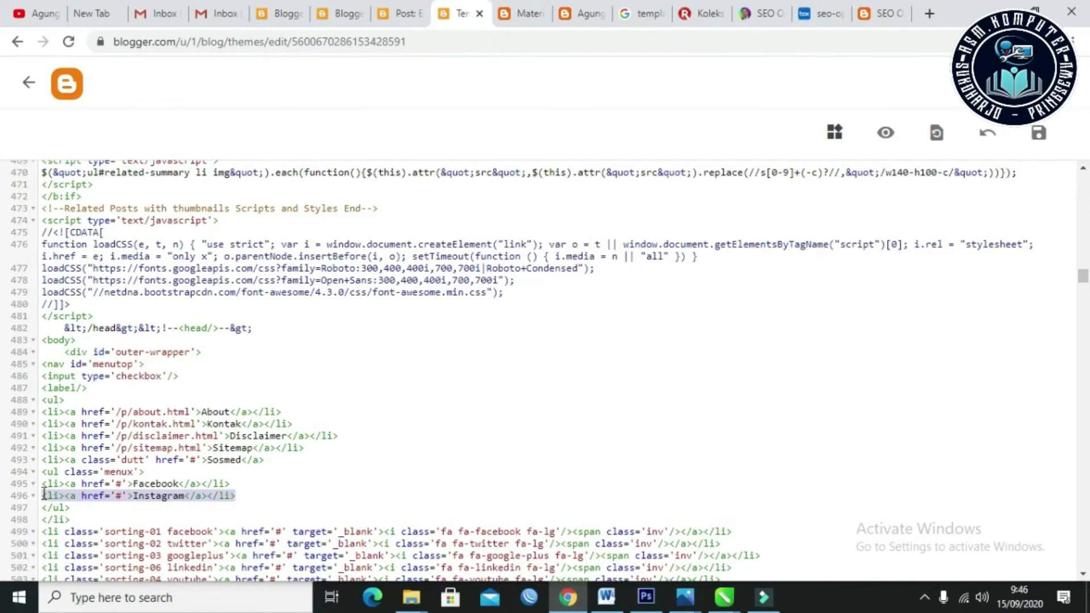
right_click(73, 493)
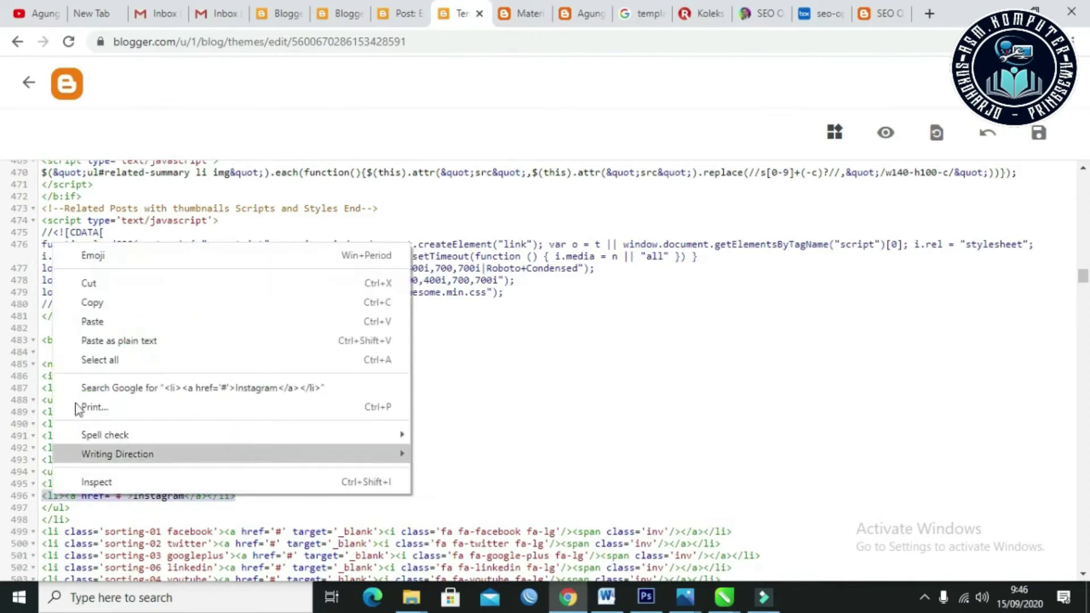
left_click(93, 303)
left_click(245, 495)
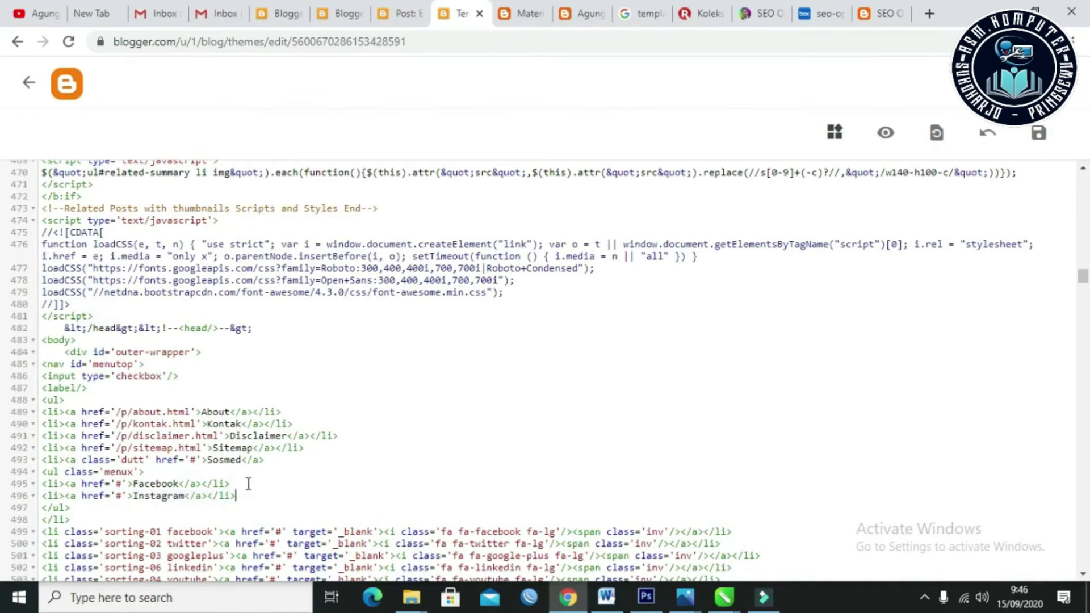
key("Return")
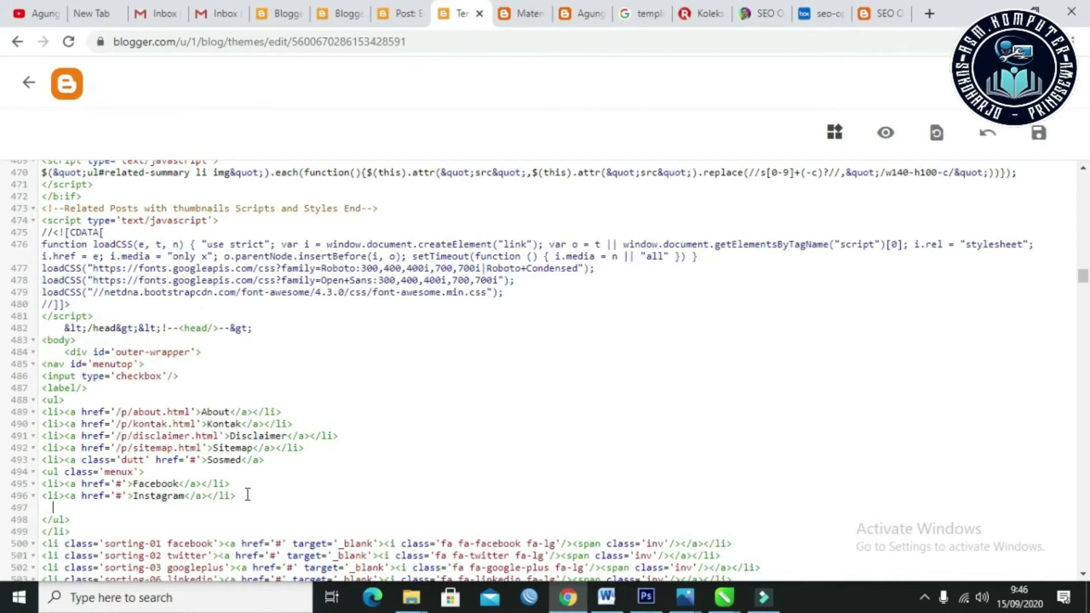
right_click(241, 511)
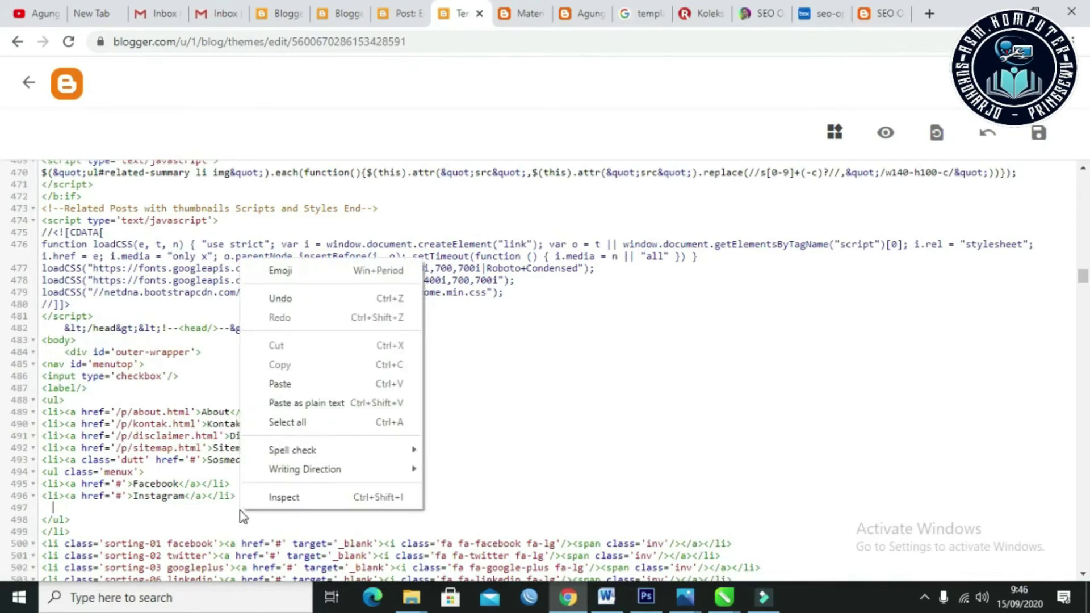
left_click(285, 383)
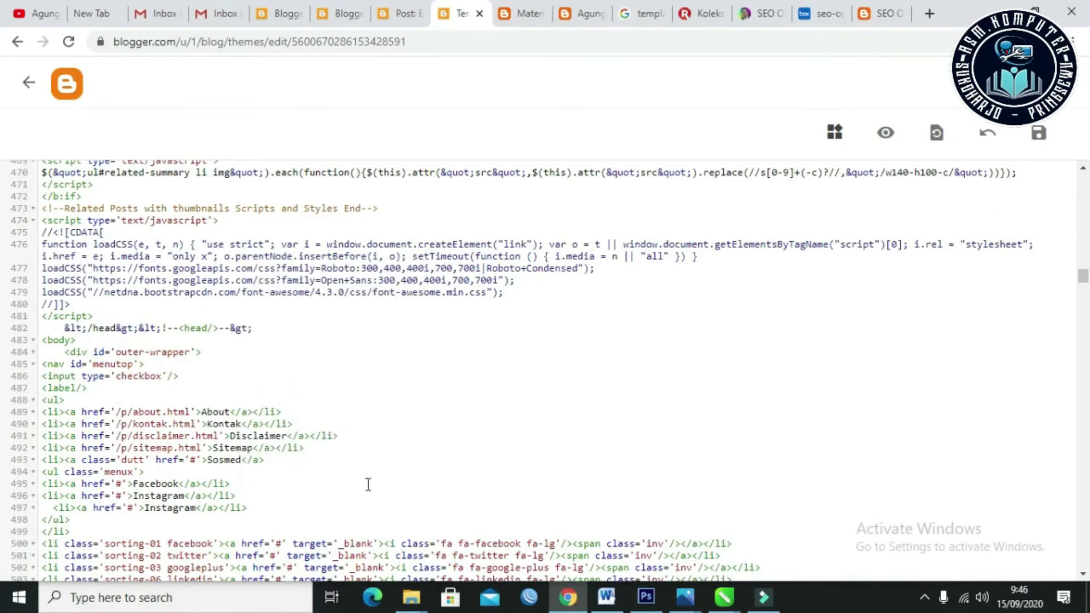
left_click_drag(196, 509, 146, 510)
type("Youtub")
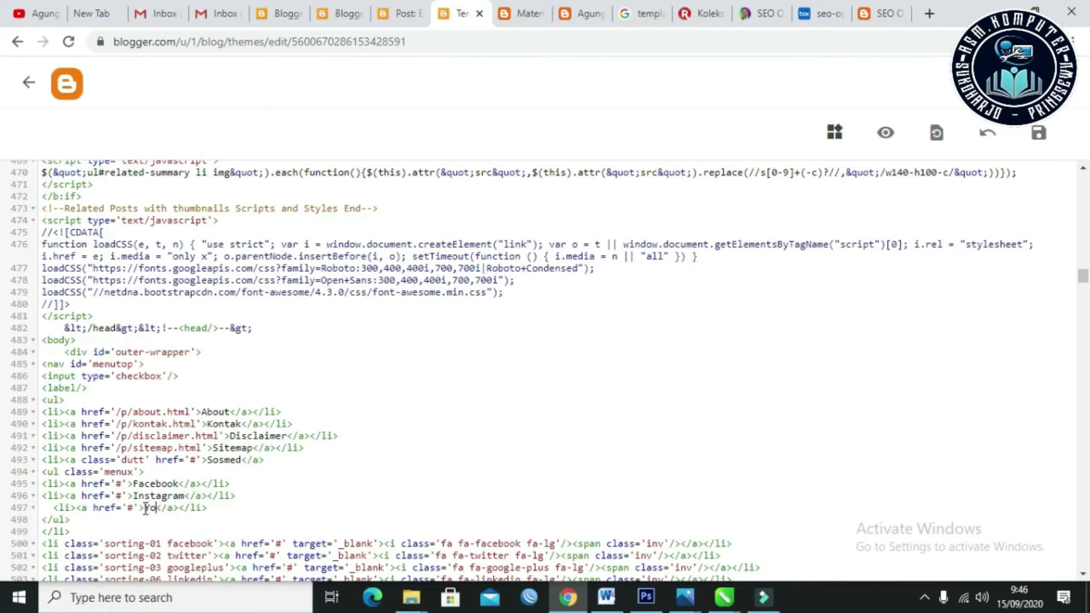
type("e")
Step: Save the theme and reload the live blog post to check the entries under Sosmed
left_click(1044, 140)
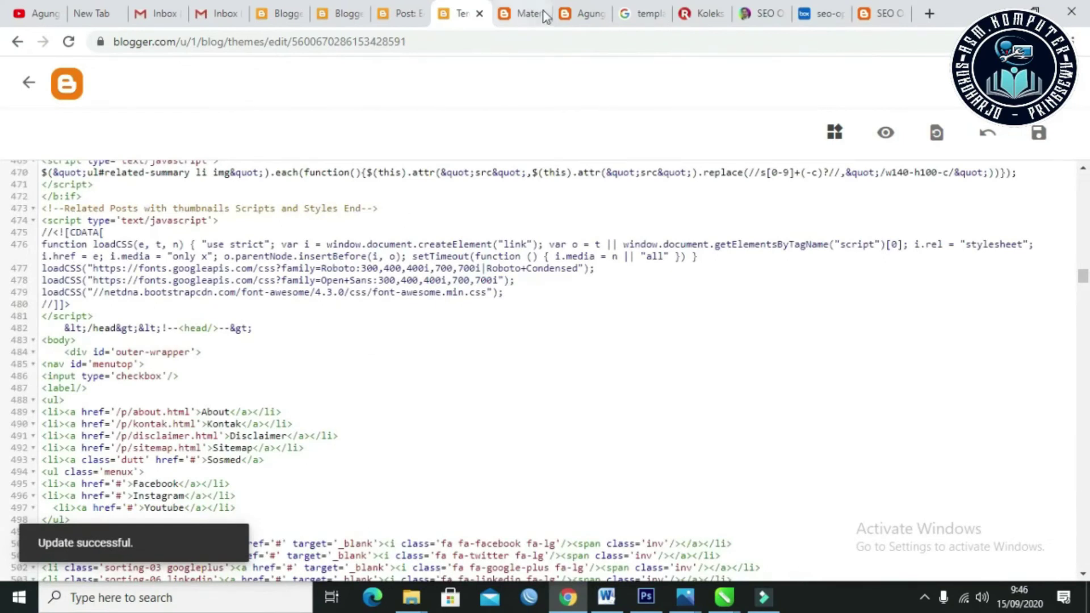
left_click(519, 13)
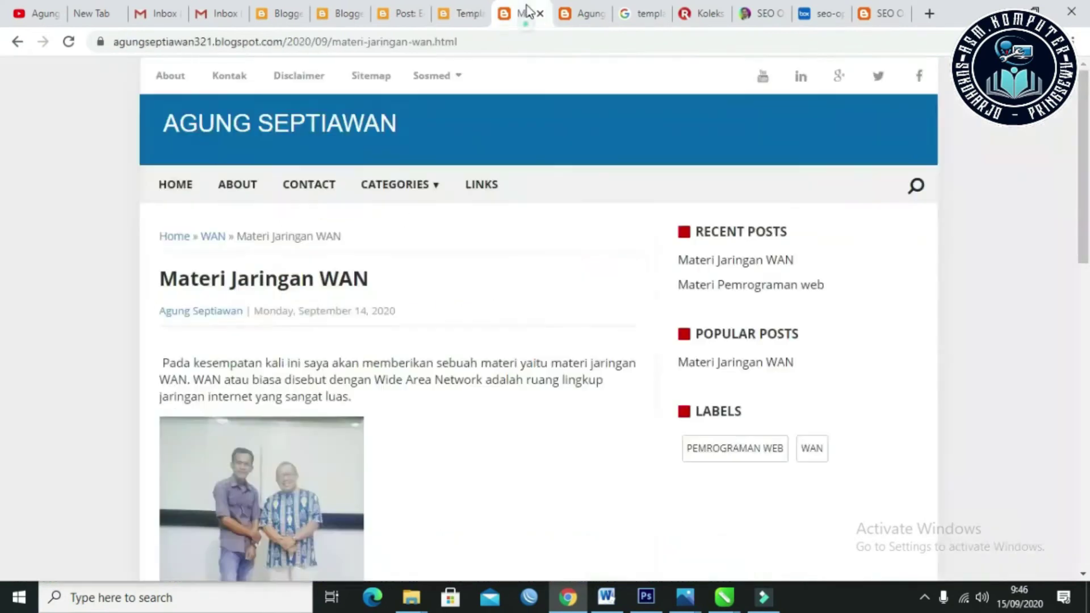
left_click(68, 42)
mouse_move(435, 83)
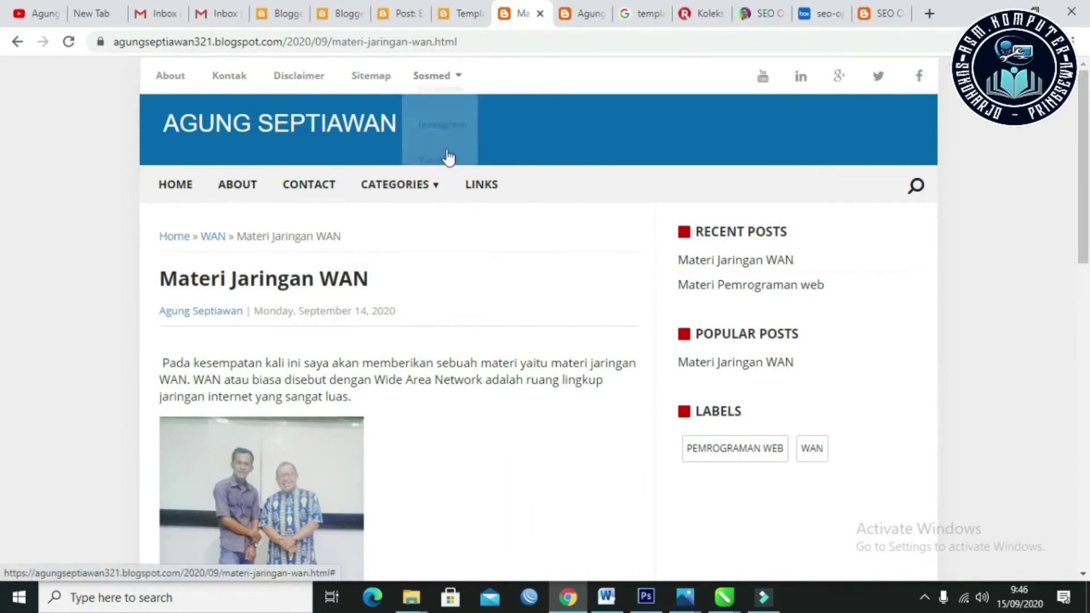
left_click(466, 13)
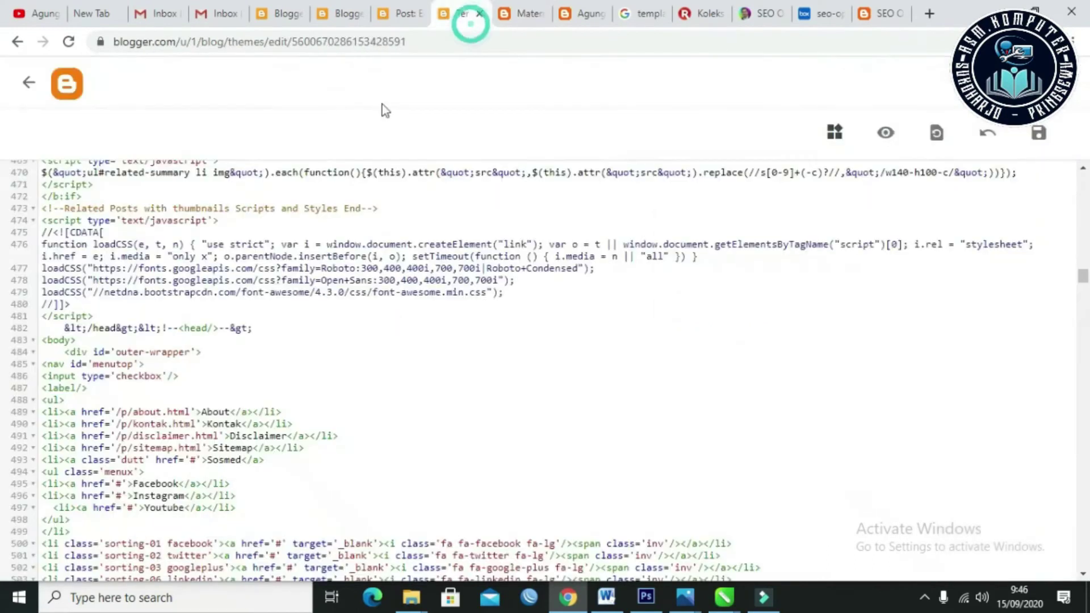
scroll(195, 494, "down", 2)
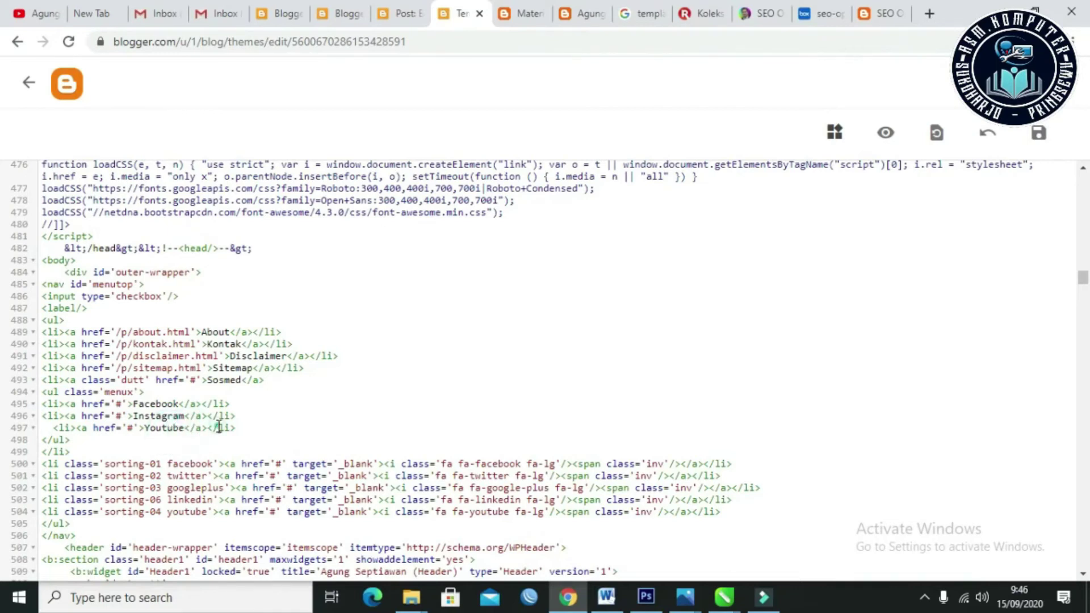
Step: Test the Facebook entry of the Sosmed menu on the live blog post
left_click(542, 7)
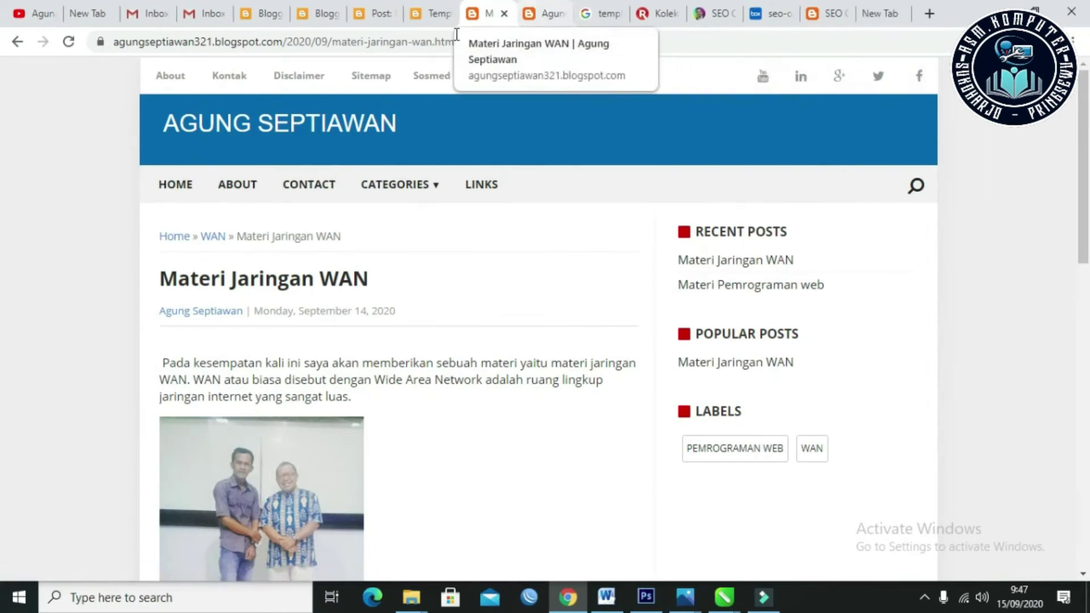
mouse_move(432, 85)
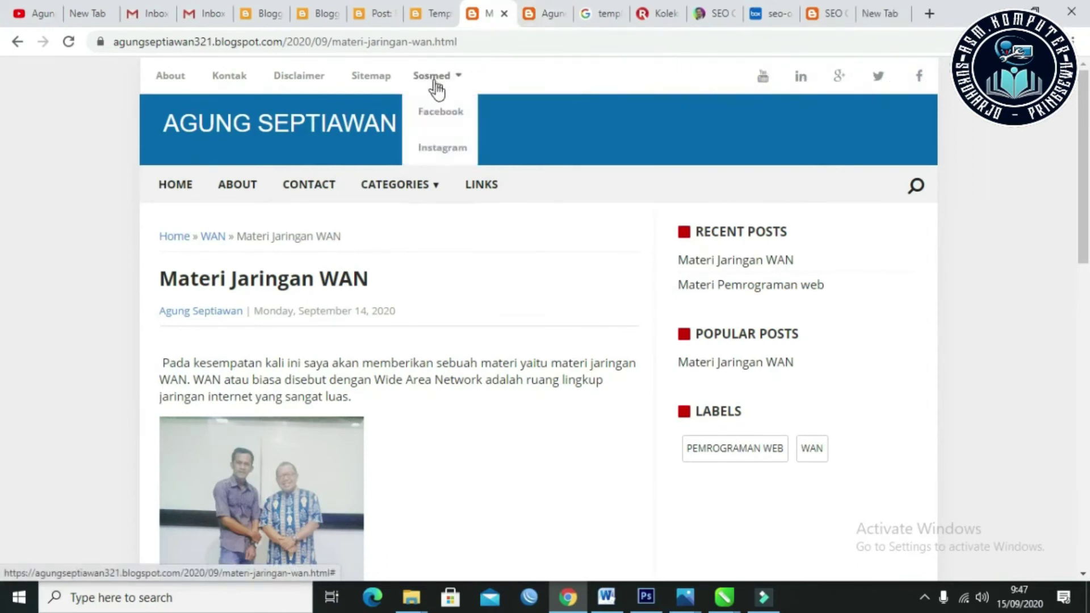
left_click(438, 116)
left_click(438, 115)
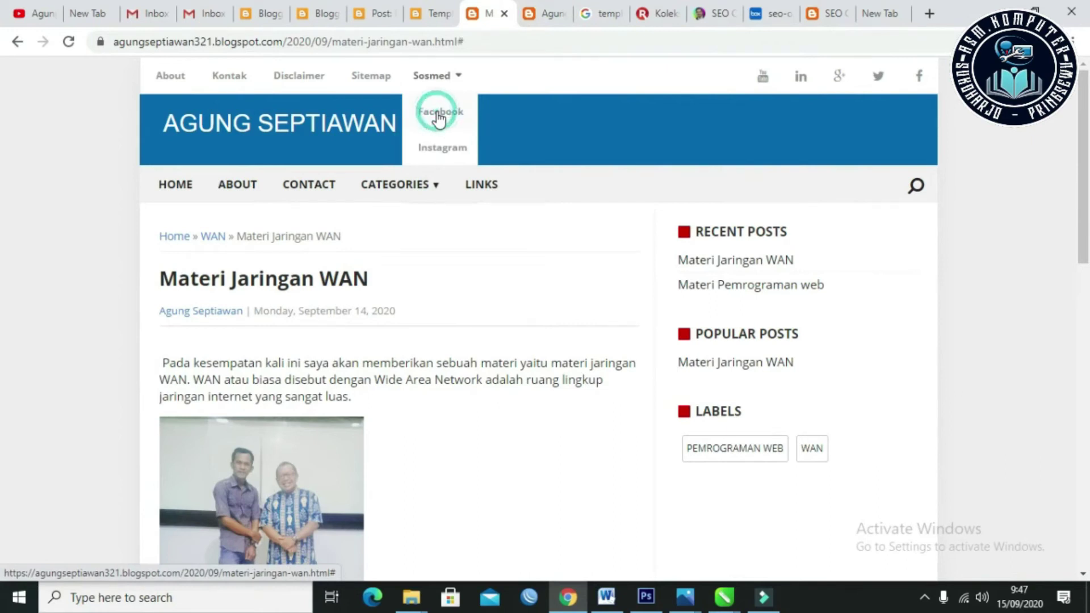
left_click(437, 116)
left_click(437, 116)
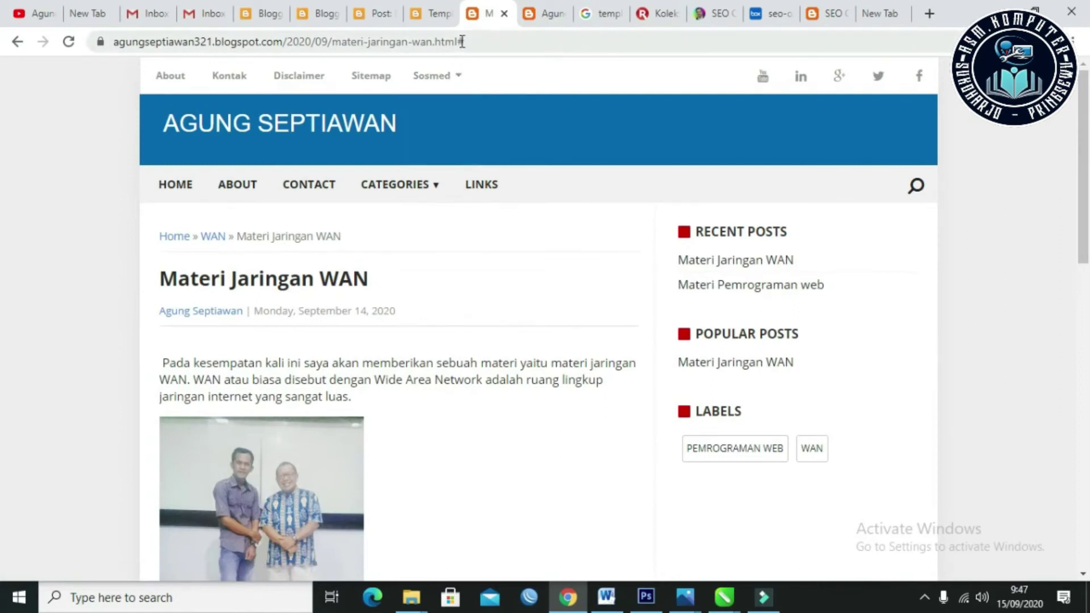
Step: Open the blog owner's Facebook profile in a new browser tab and copy its web address
left_click(929, 14)
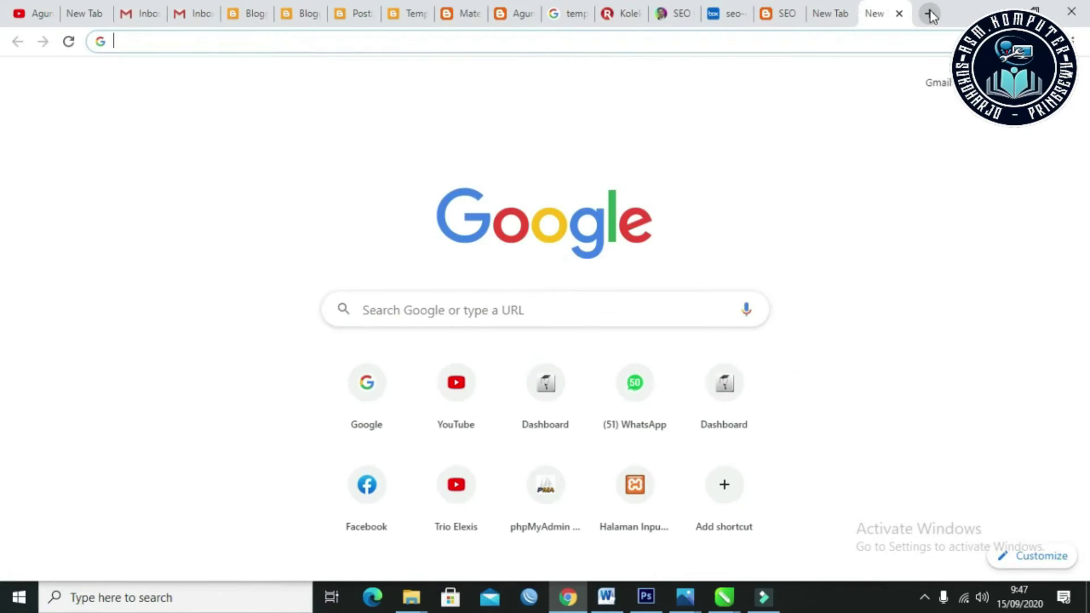
type("face")
key("Return")
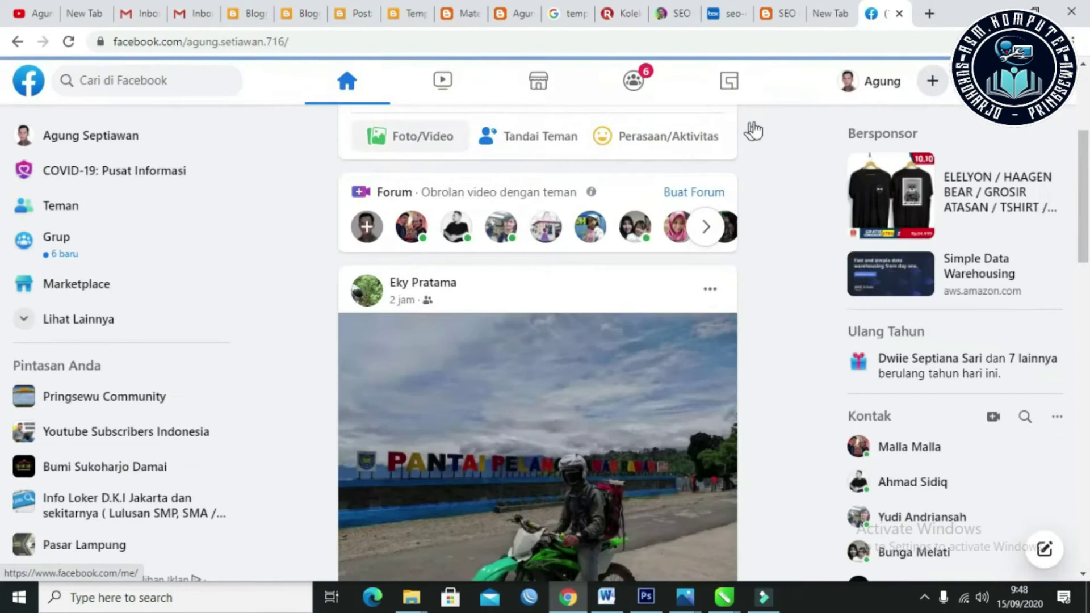
left_click(872, 81)
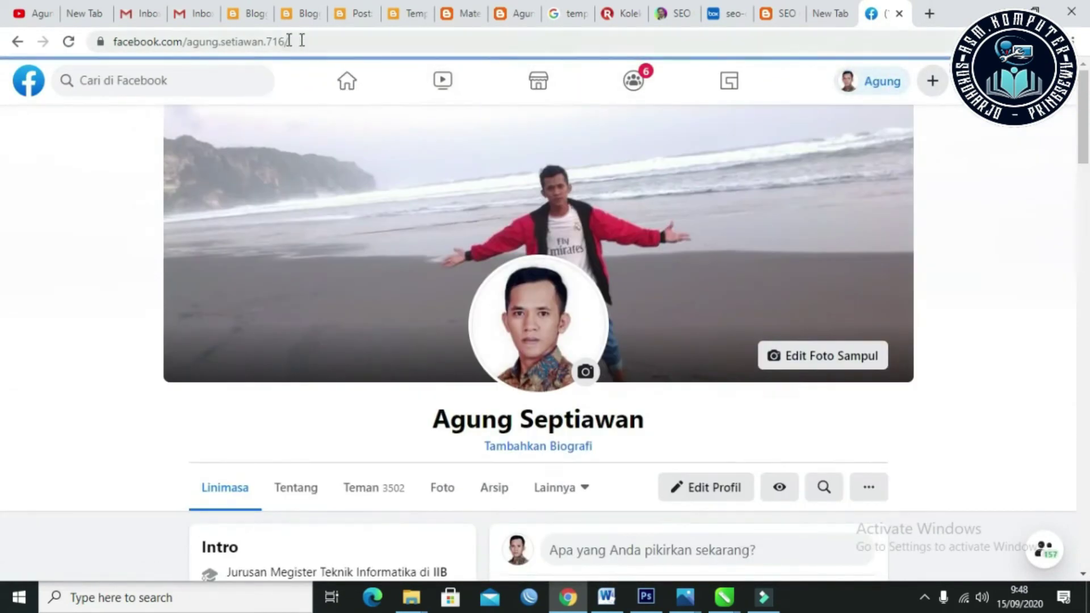
left_click(328, 42)
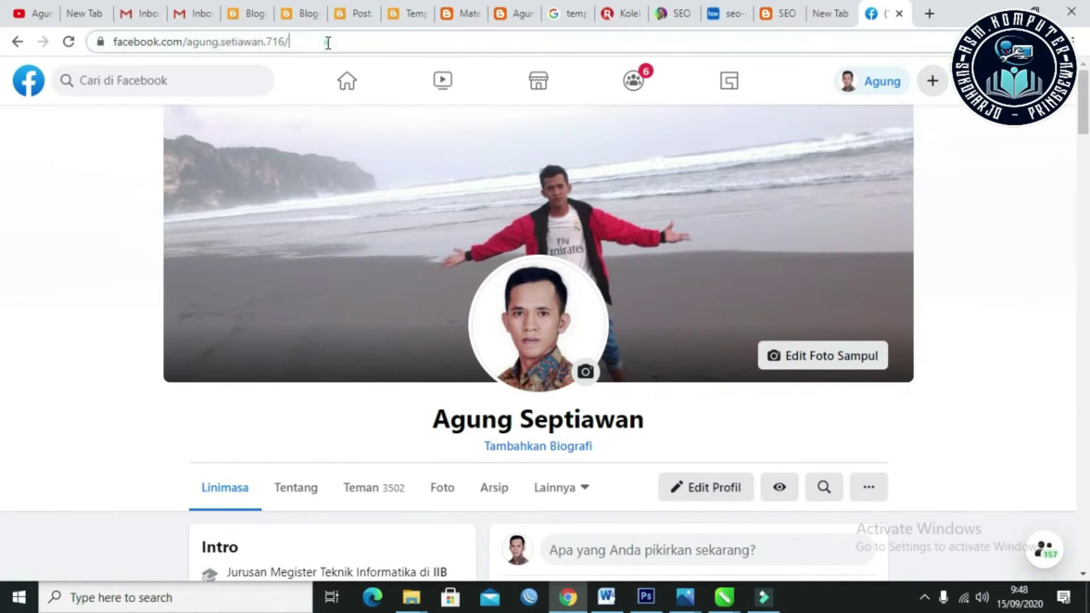
right_click(328, 42)
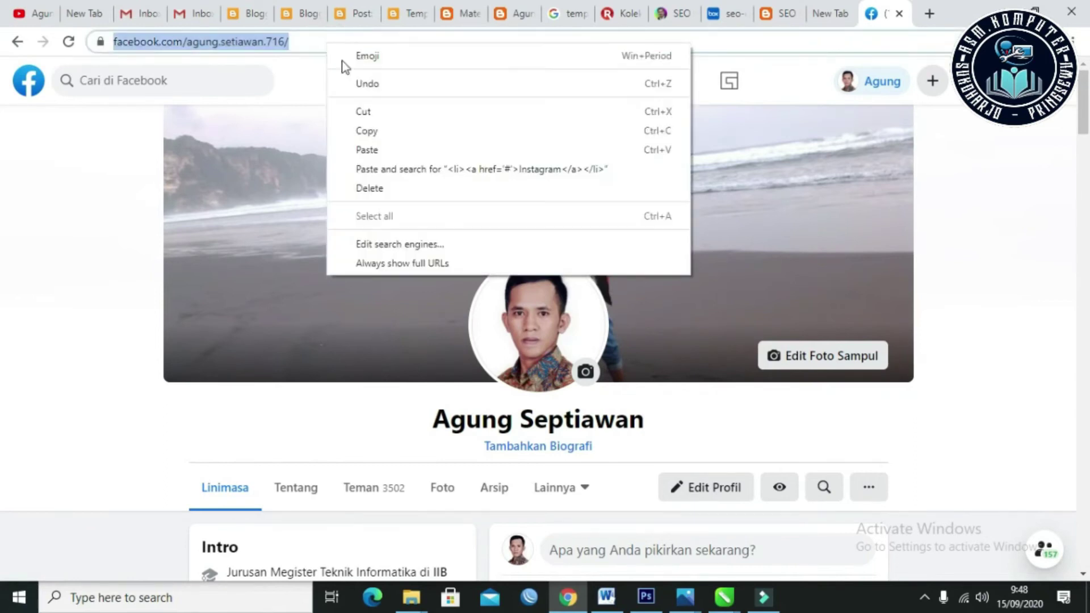
left_click(372, 130)
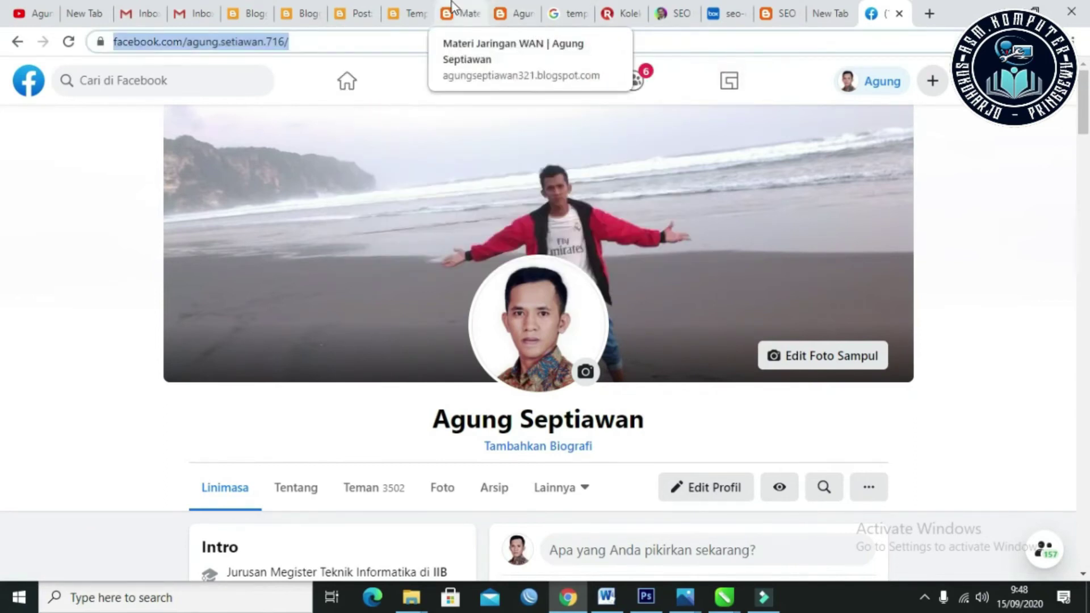
Step: Replace the # link of the Sosmed menu's Facebook entry in the theme code with the copied profile address
left_click(463, 13)
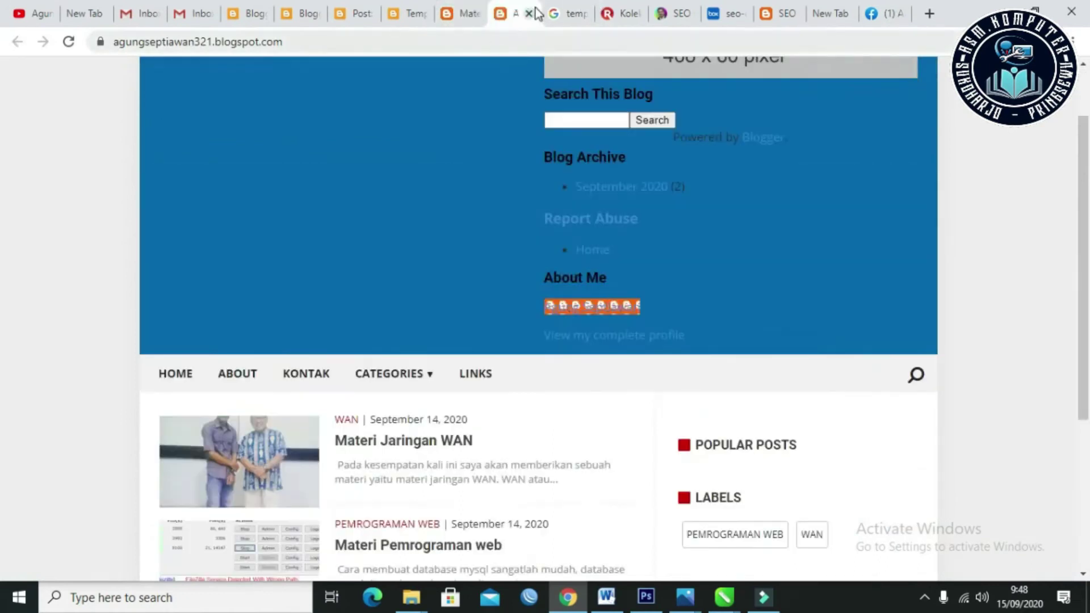
left_click(393, 13)
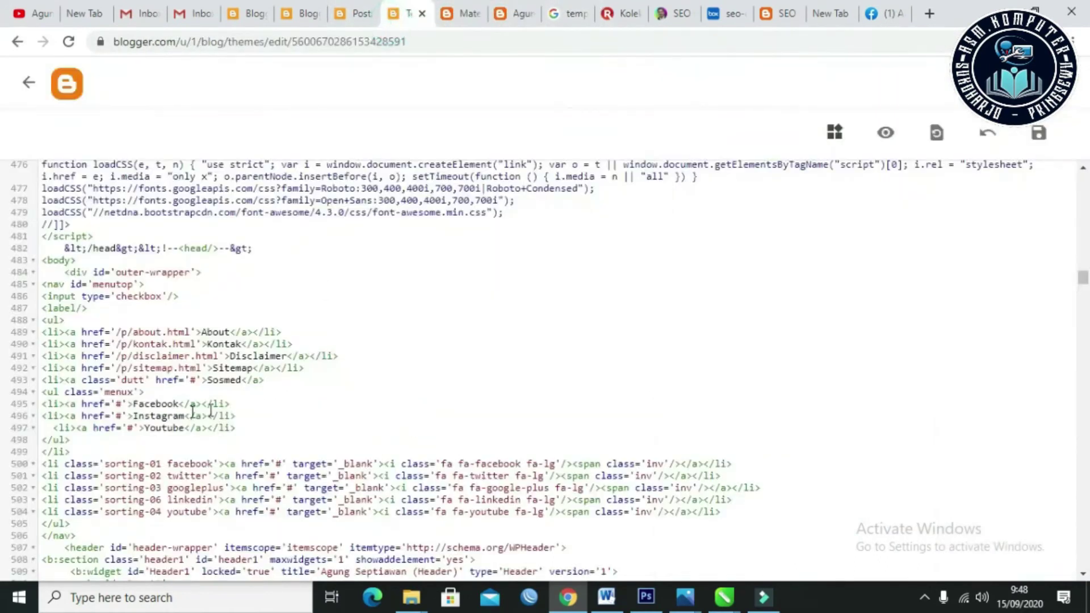
left_click(121, 403)
key("BackSpace")
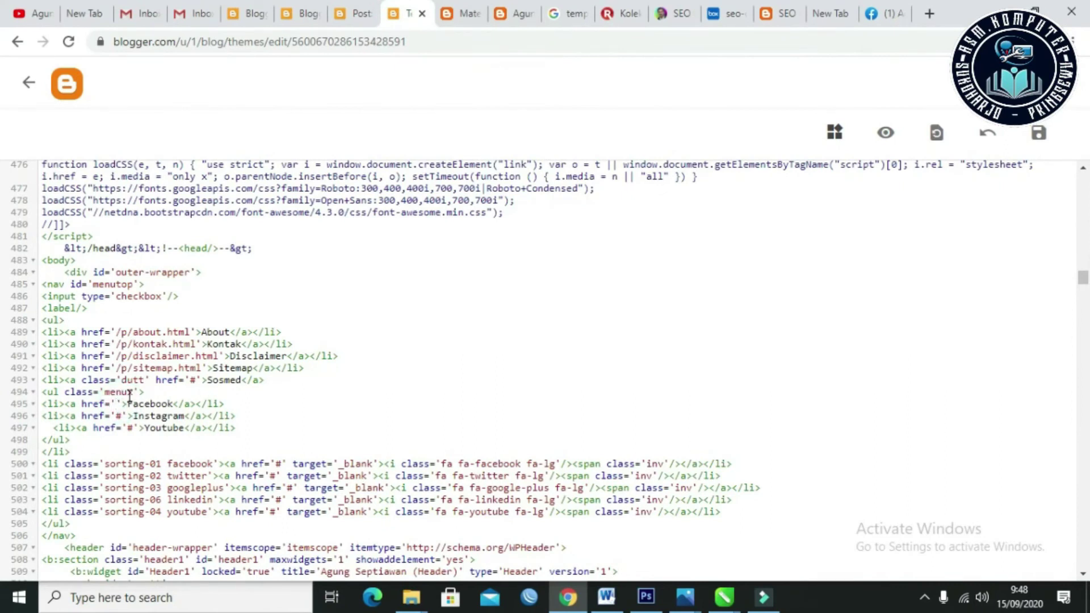
key("ctrl+v")
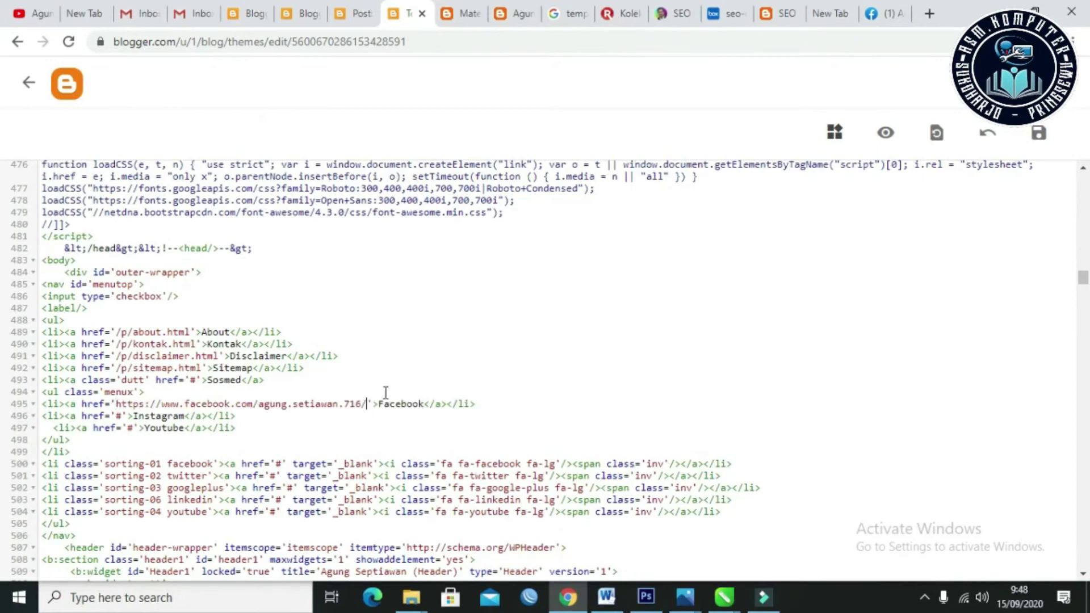
Step: Save the theme and test the Facebook entry on the reloaded blog, returning to the theme code when done
left_click(1039, 134)
left_click(473, 12)
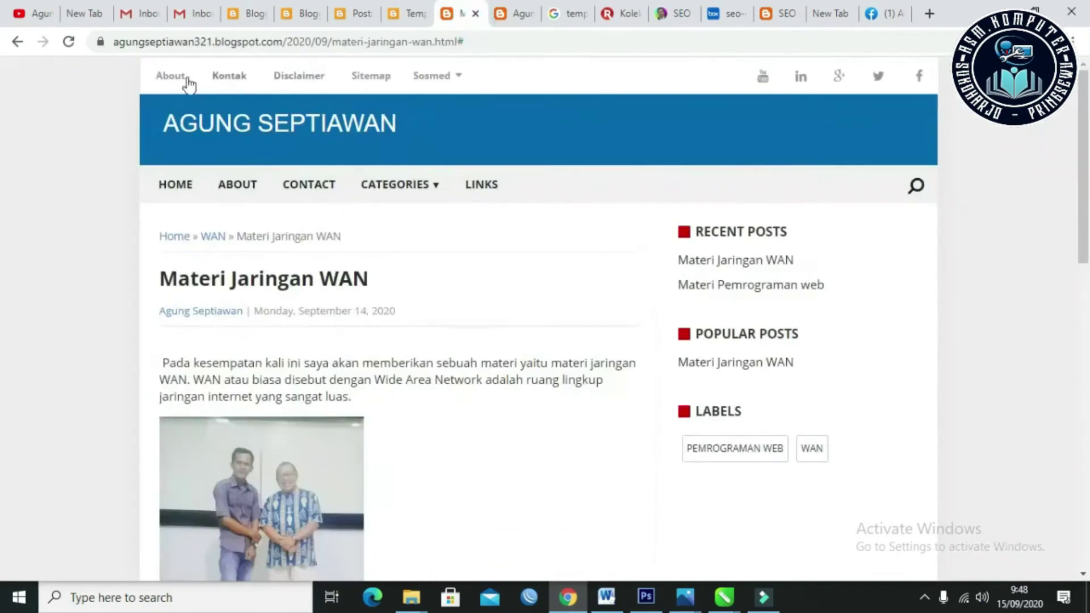
left_click(69, 41)
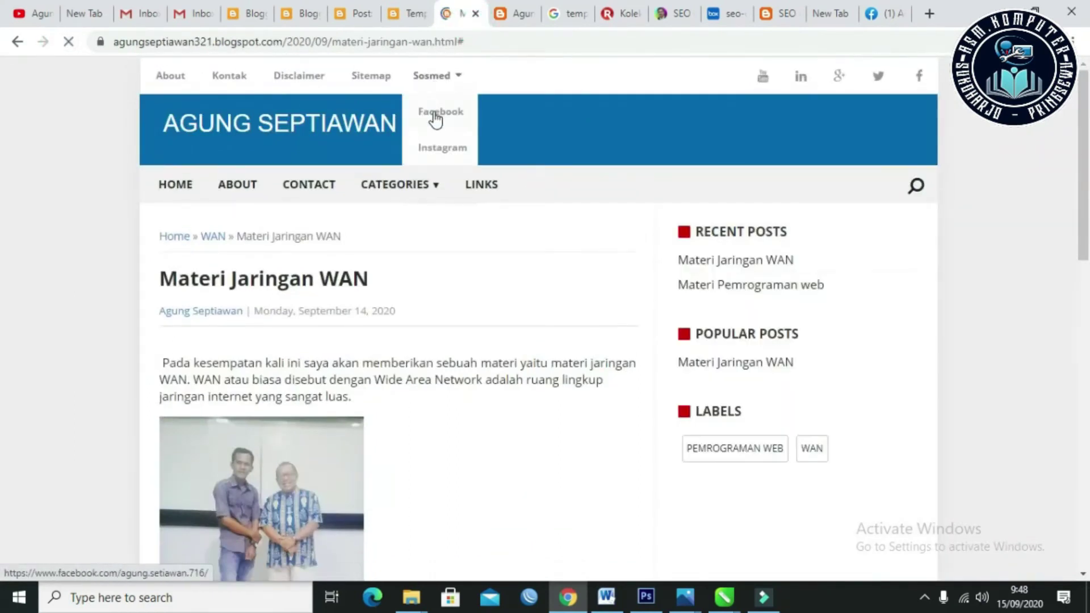
left_click(433, 113)
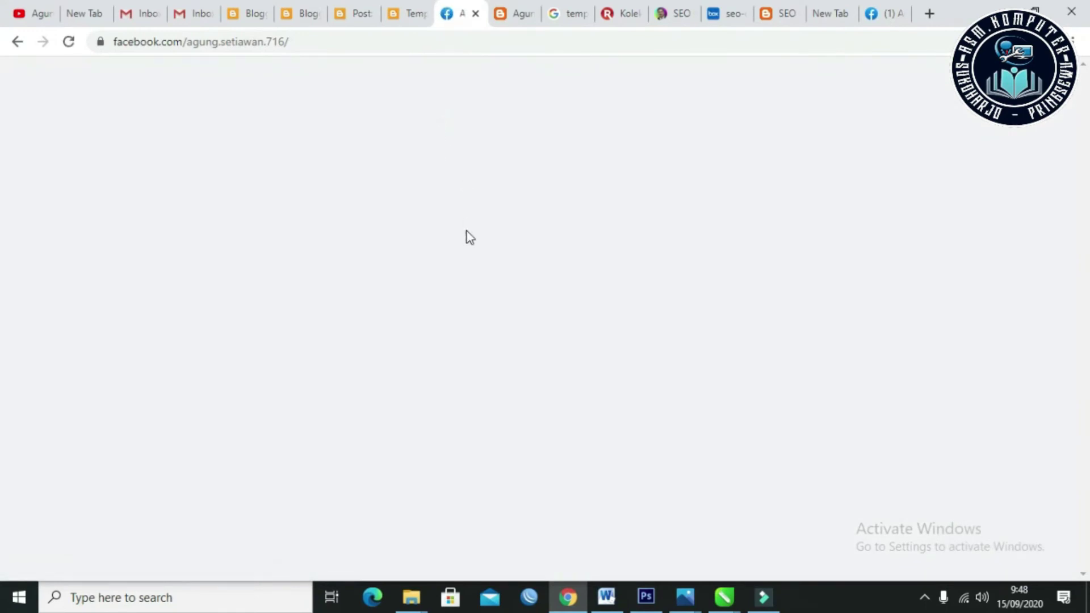
scroll(465, 230, "down", 5)
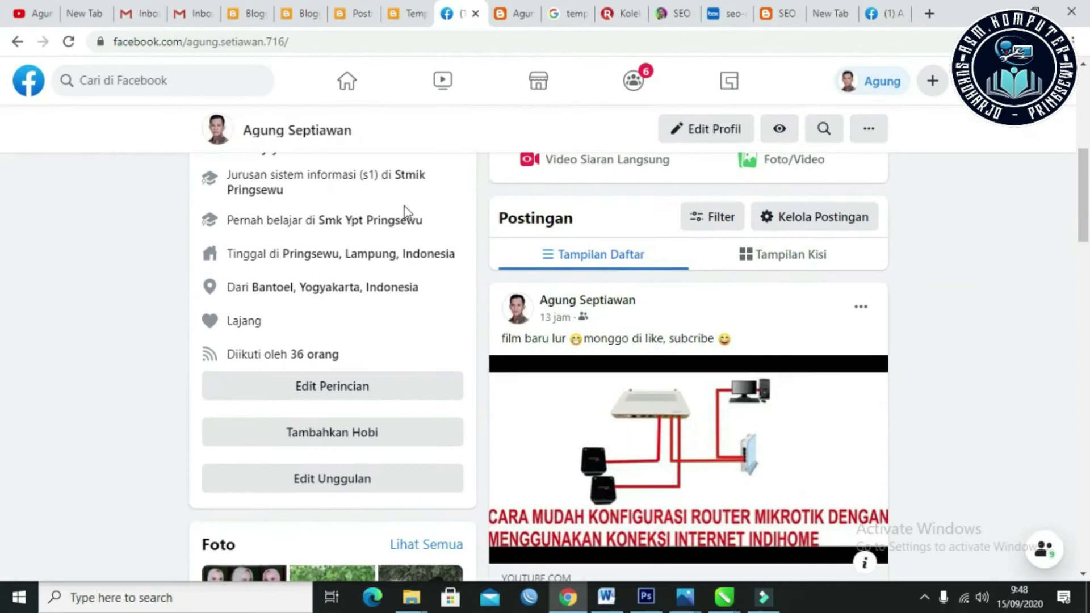
scroll(146, 263, "down", 3)
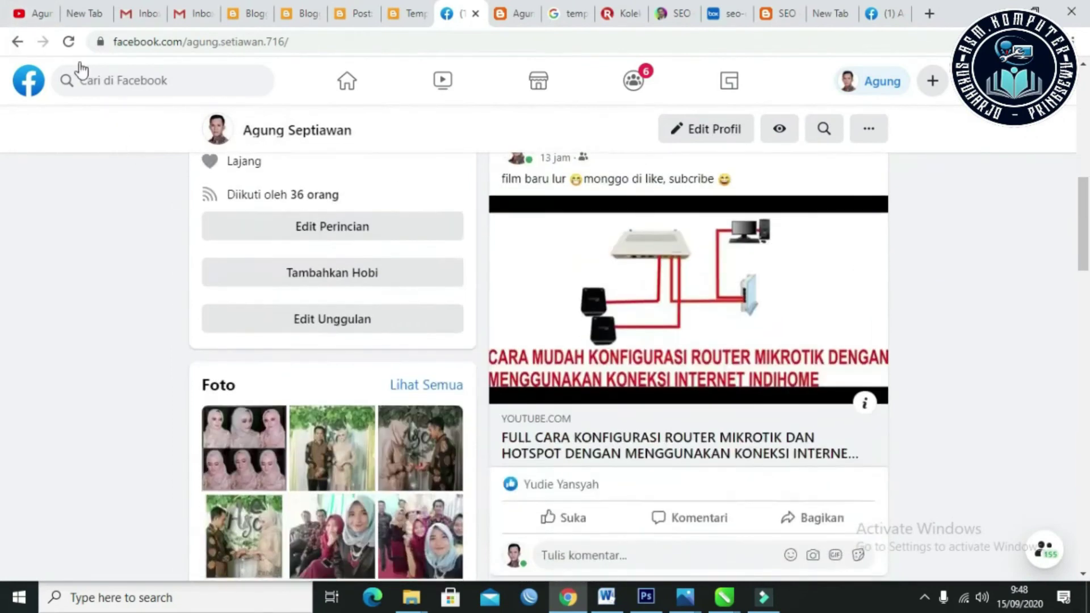
left_click(17, 41)
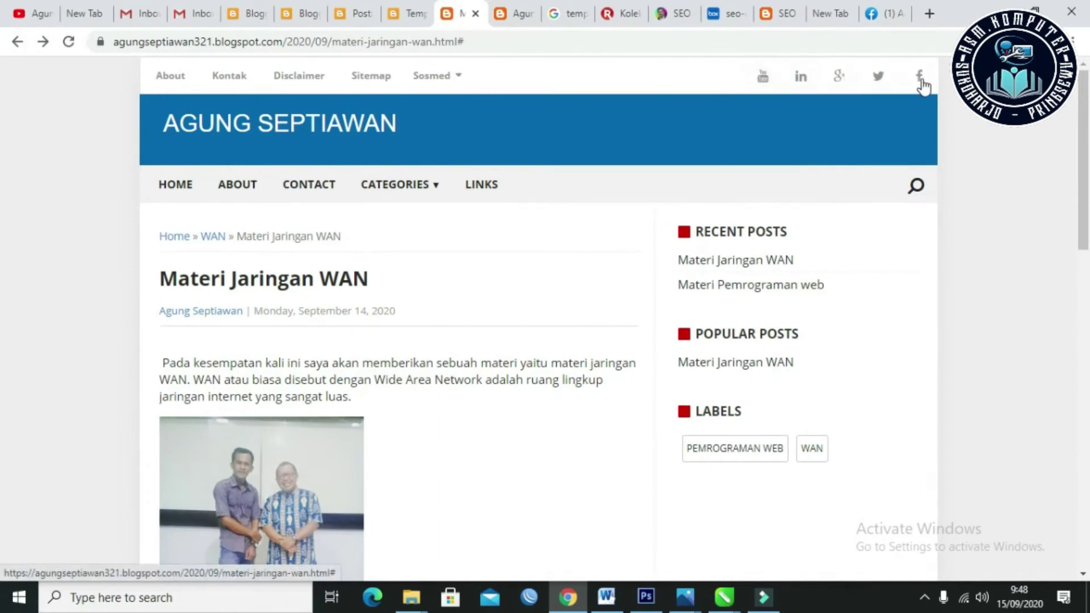
left_click(412, 13)
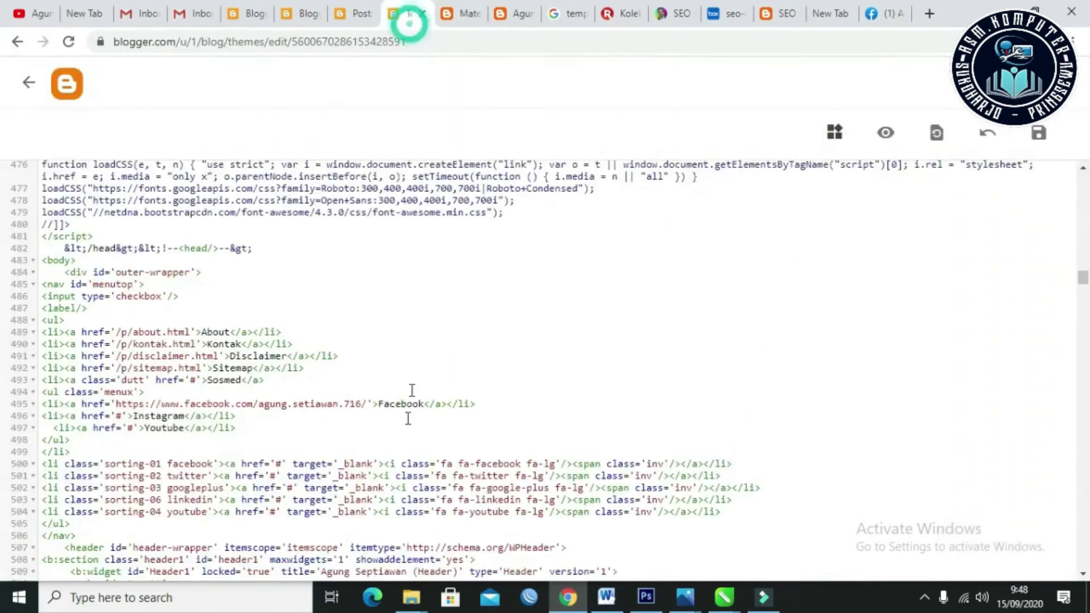
Step: Look through the theme code above the top menu for the social icon links, checking the icons on the live blog post
scroll(307, 384, "up", 9)
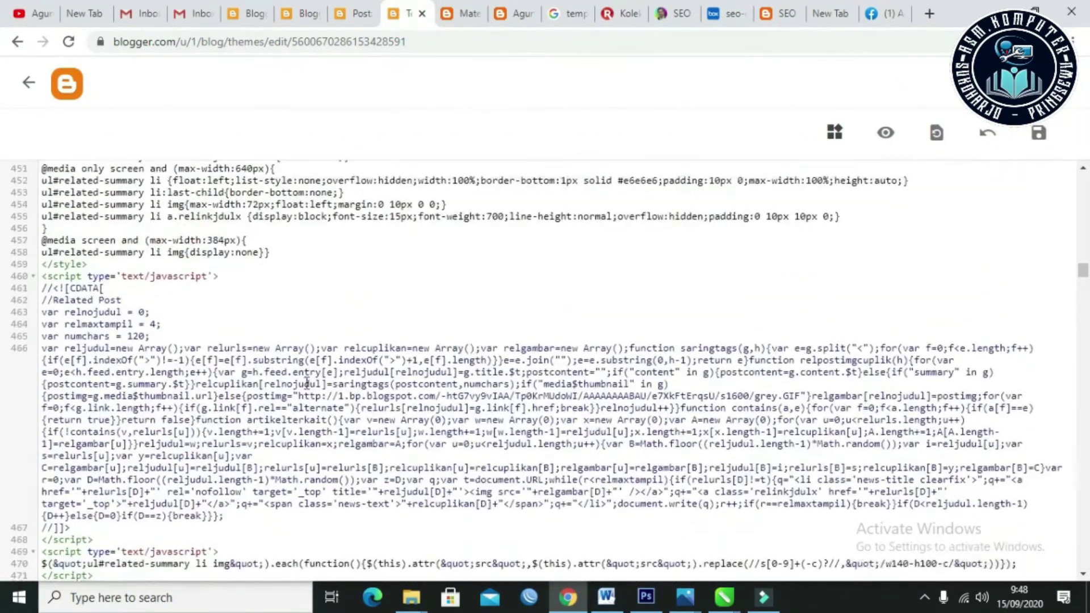
scroll(306, 384, "up", 10)
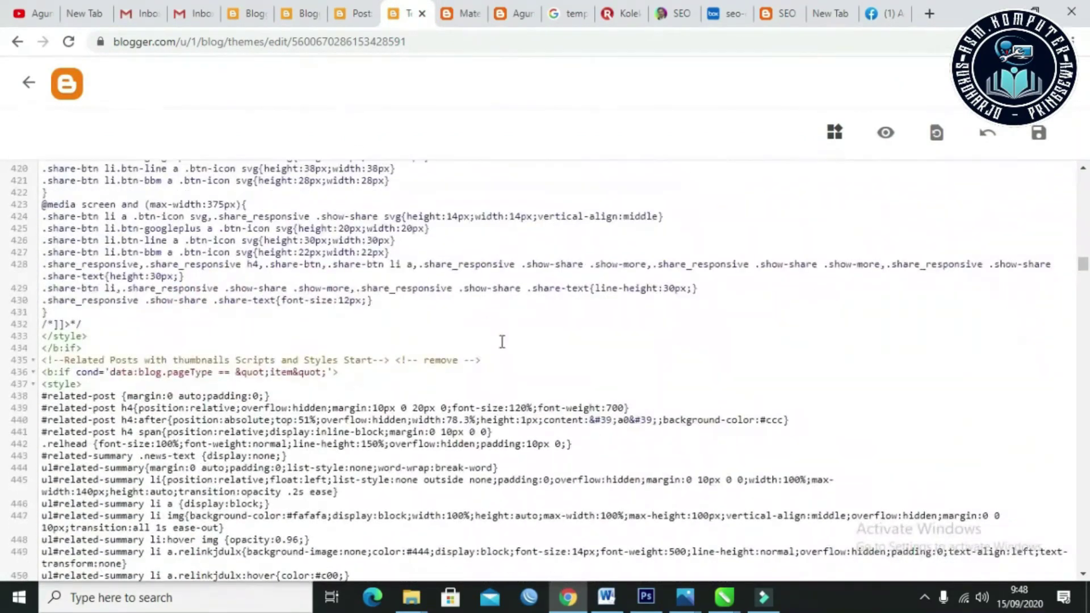
left_click(461, 13)
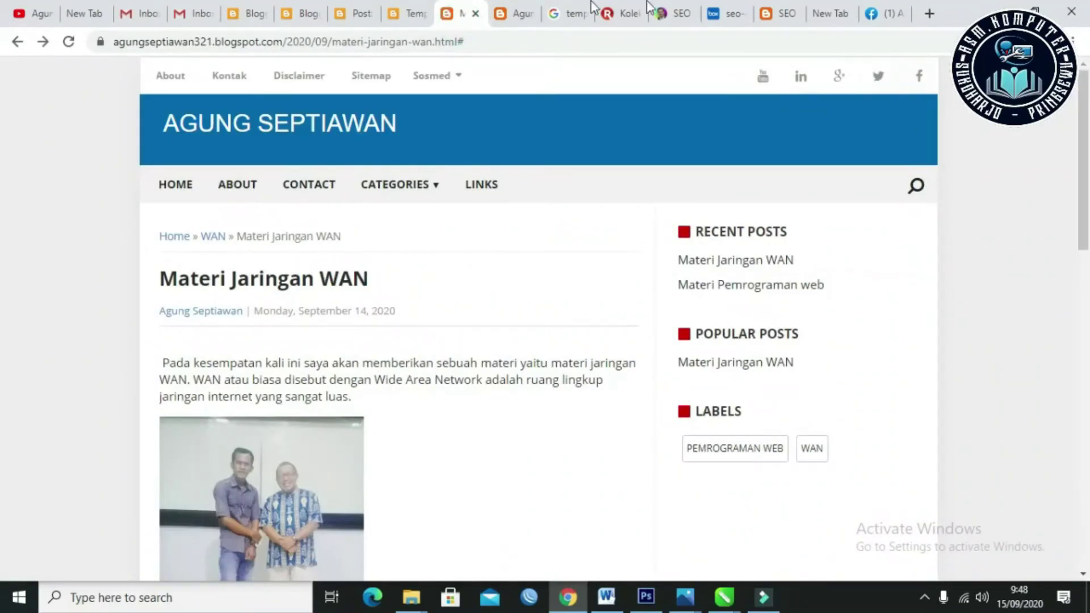
left_click(409, 8)
scroll(323, 253, "up", 10)
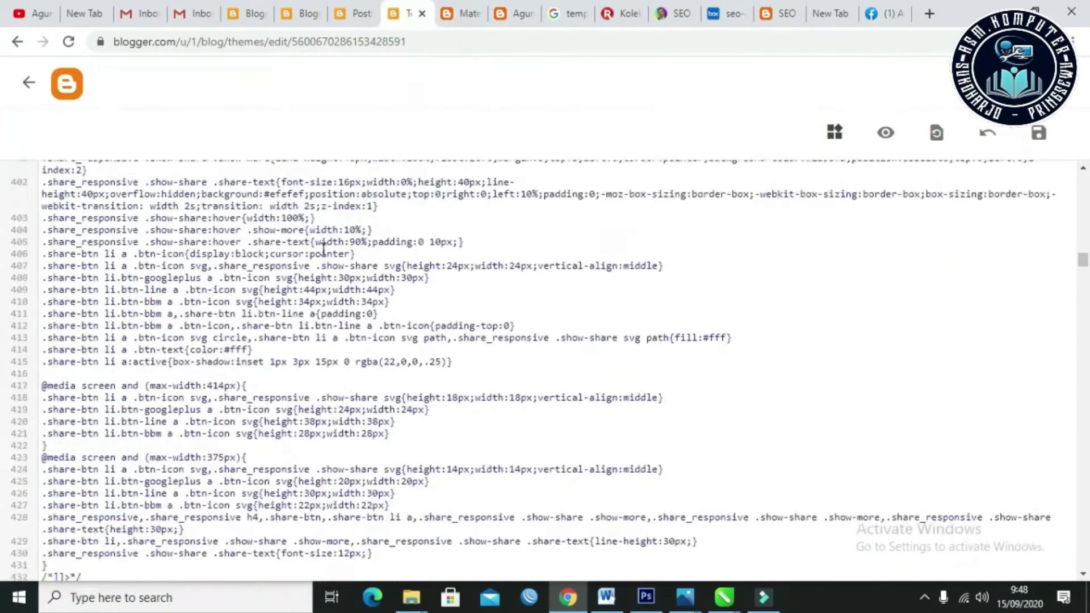
scroll(323, 256, "up", 20)
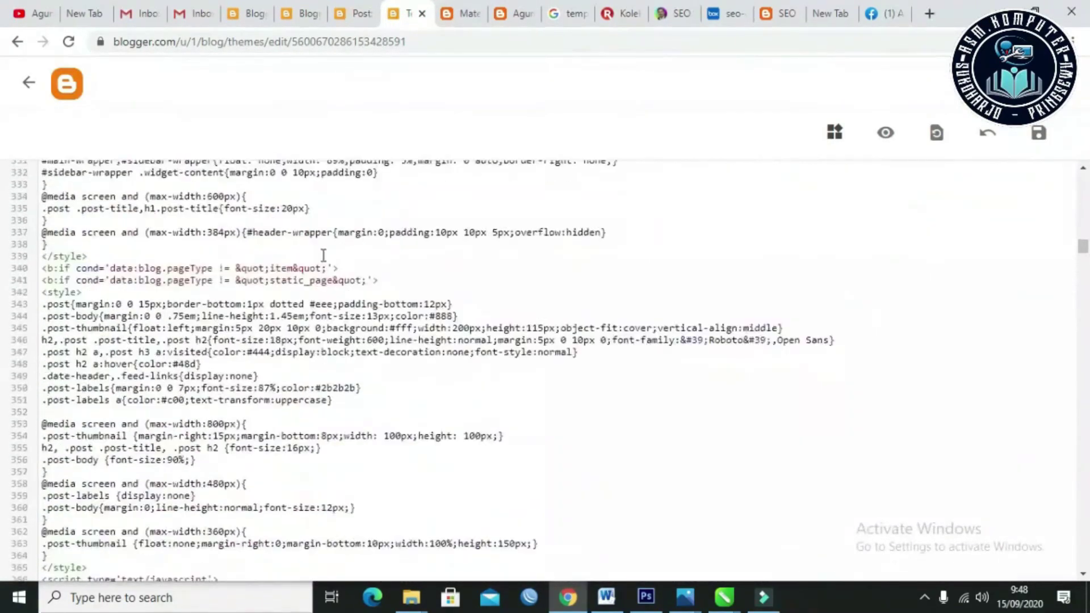
scroll(323, 255, "up", 12)
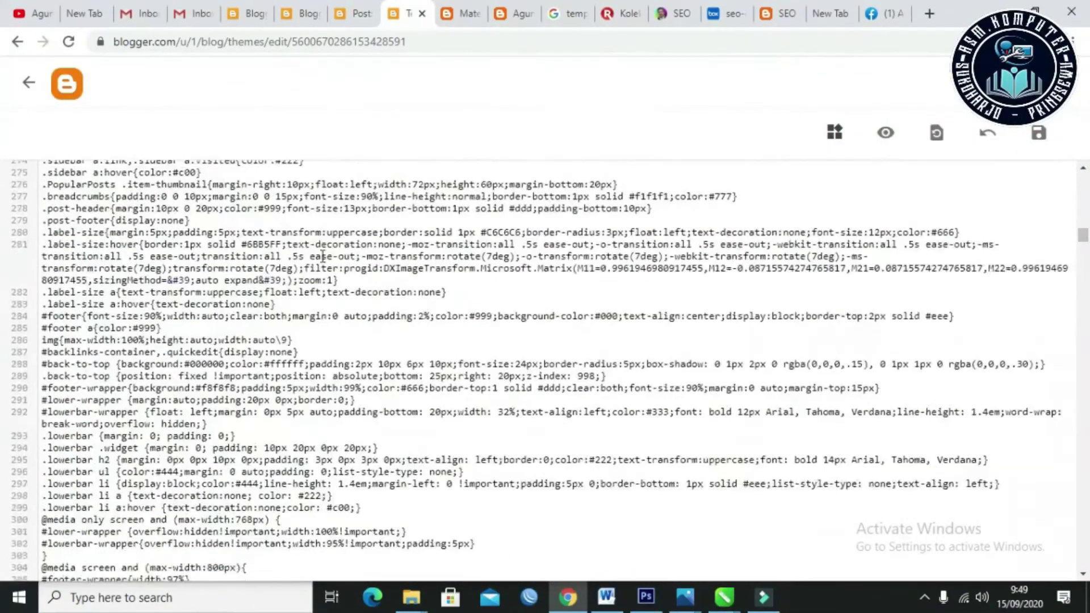
scroll(322, 256, "up", 20)
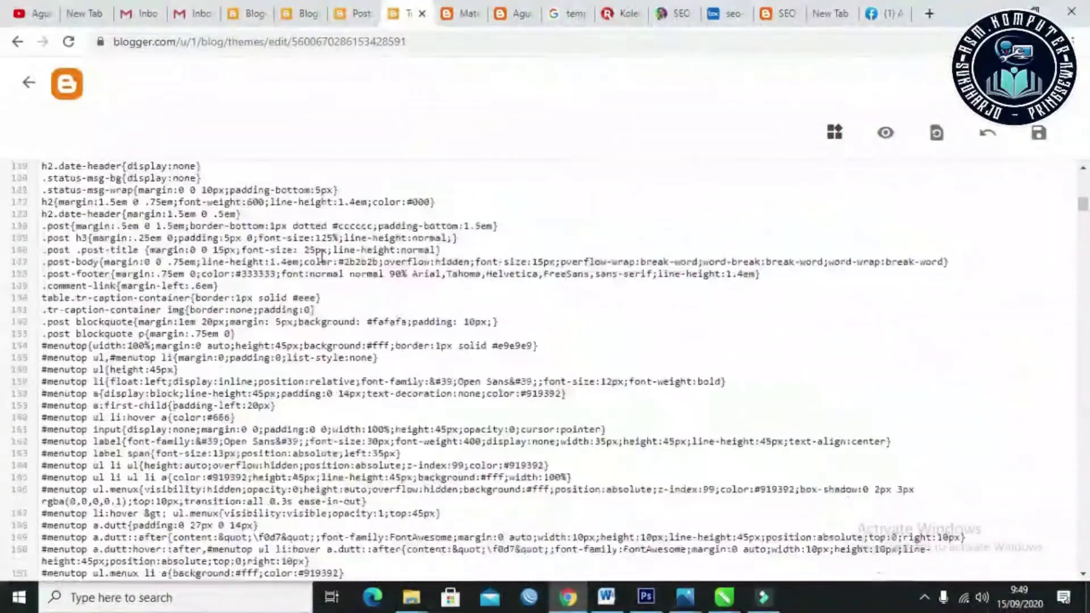
scroll(322, 257, "up", 8)
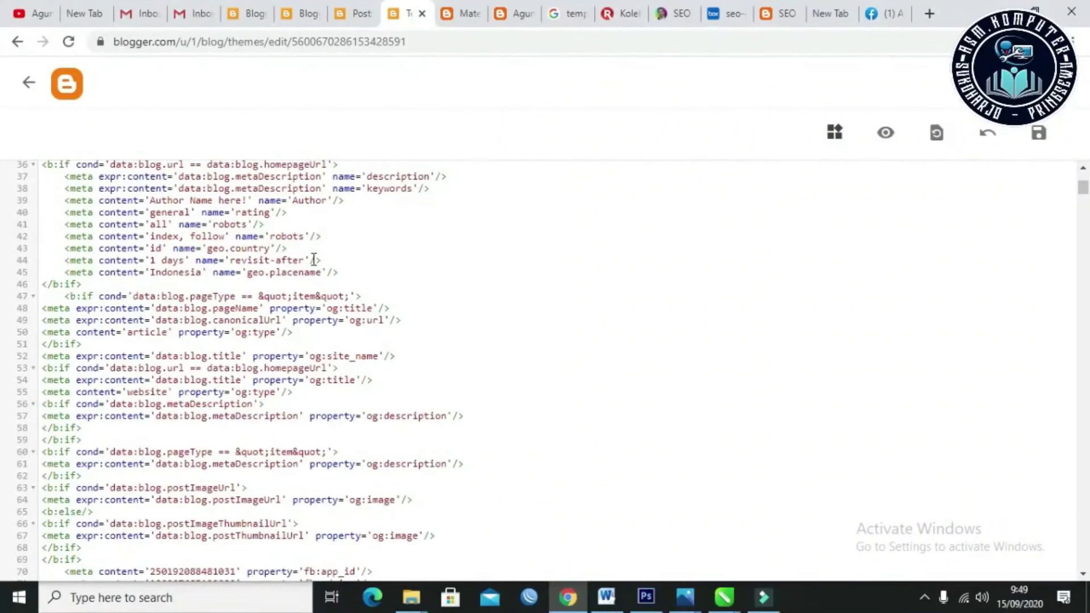
scroll(314, 260, "up", 8)
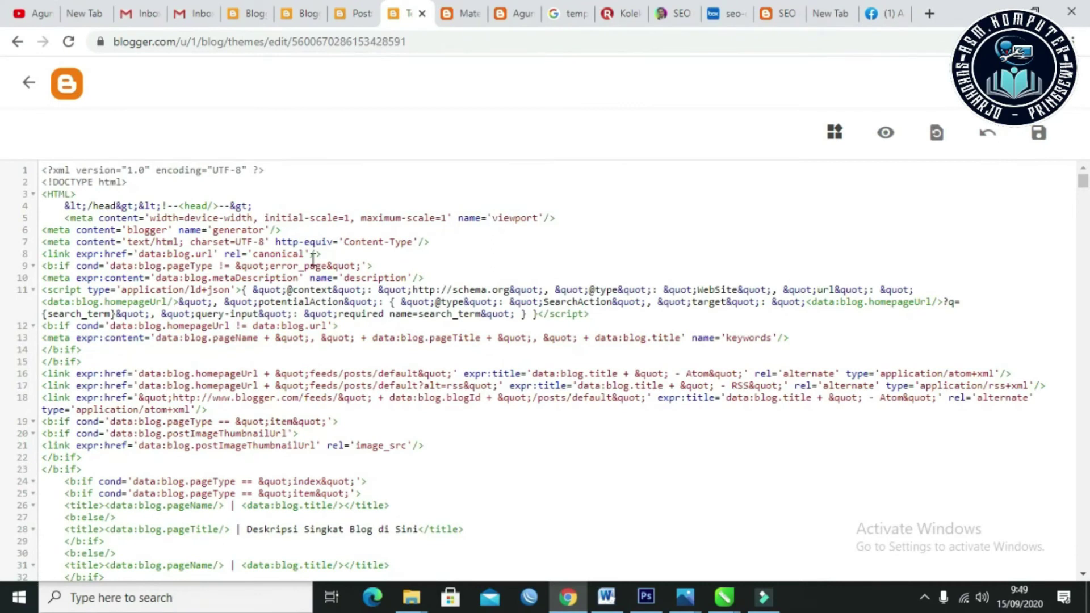
Step: Search the theme code for "icon" and go through the matches to look for the top bar's social icon links
key("ctrl+f")
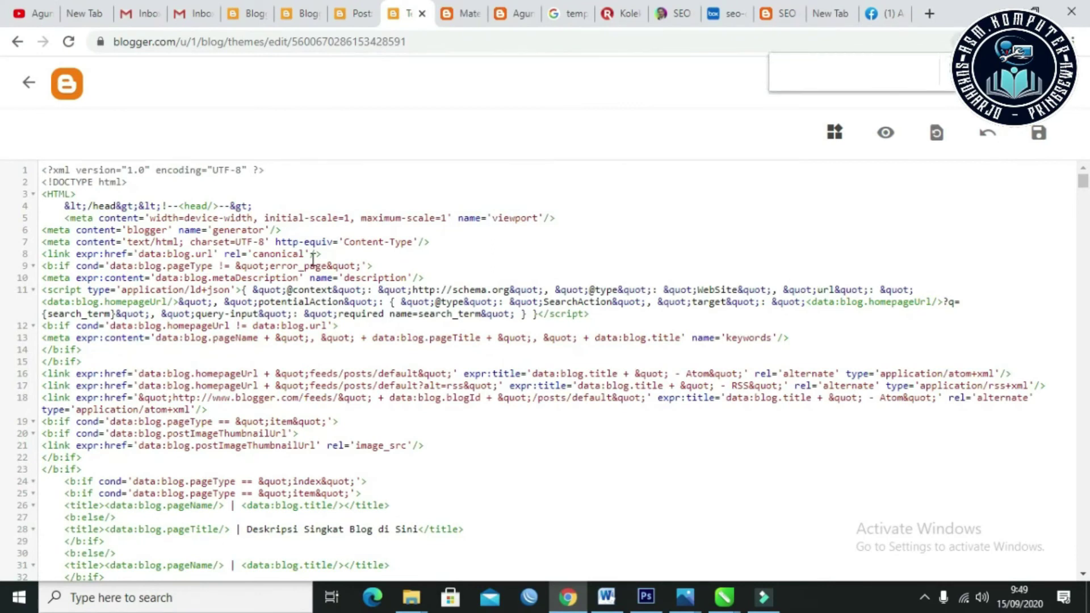
left_click(172, 318)
left_click(194, 303)
key("ctrl+f")
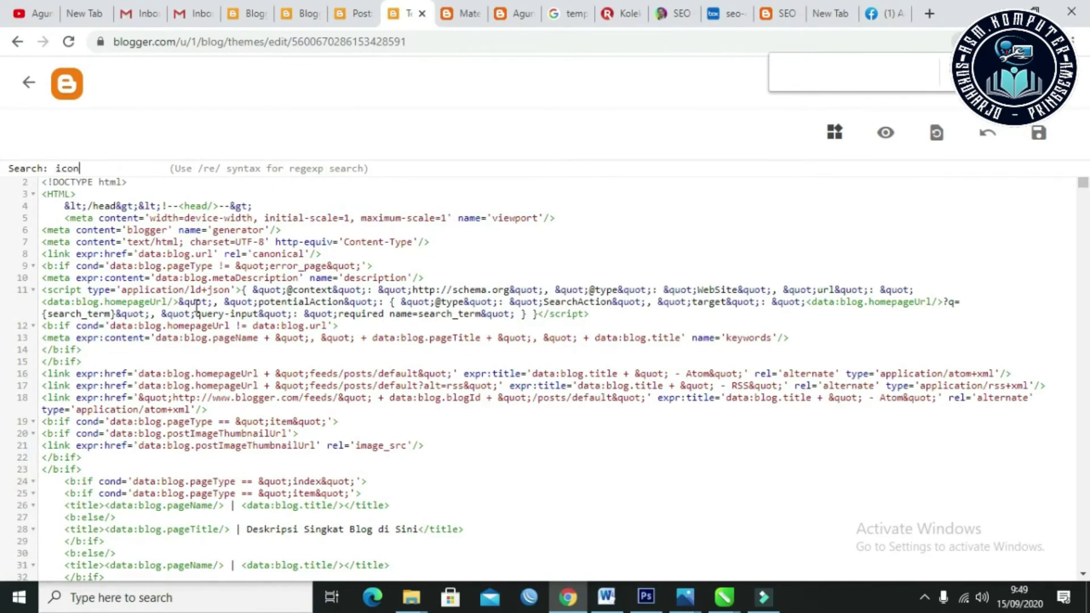
key("Return")
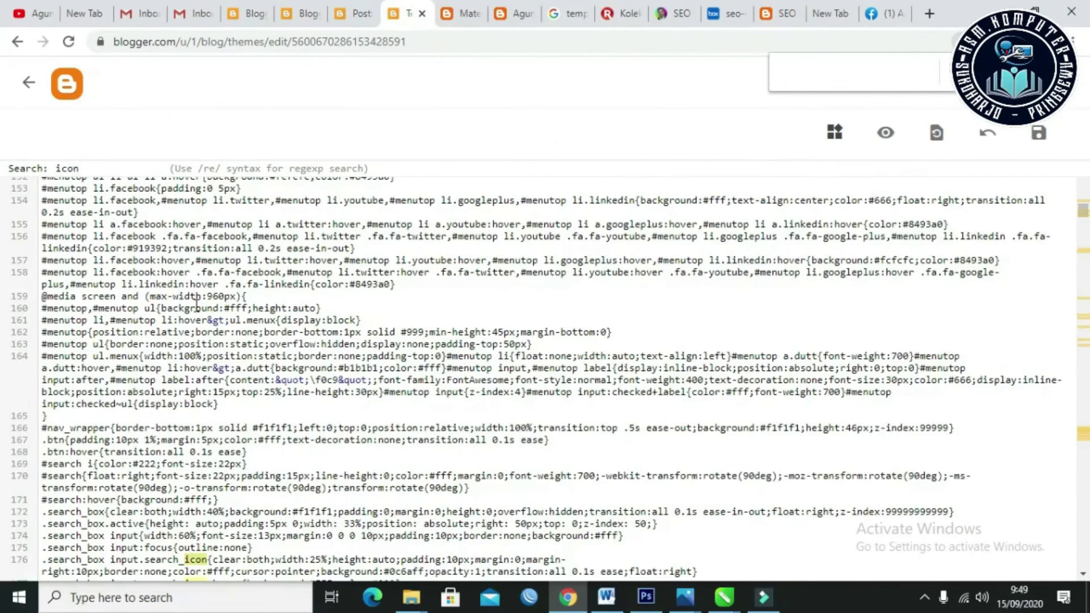
key("Return")
key("Return")
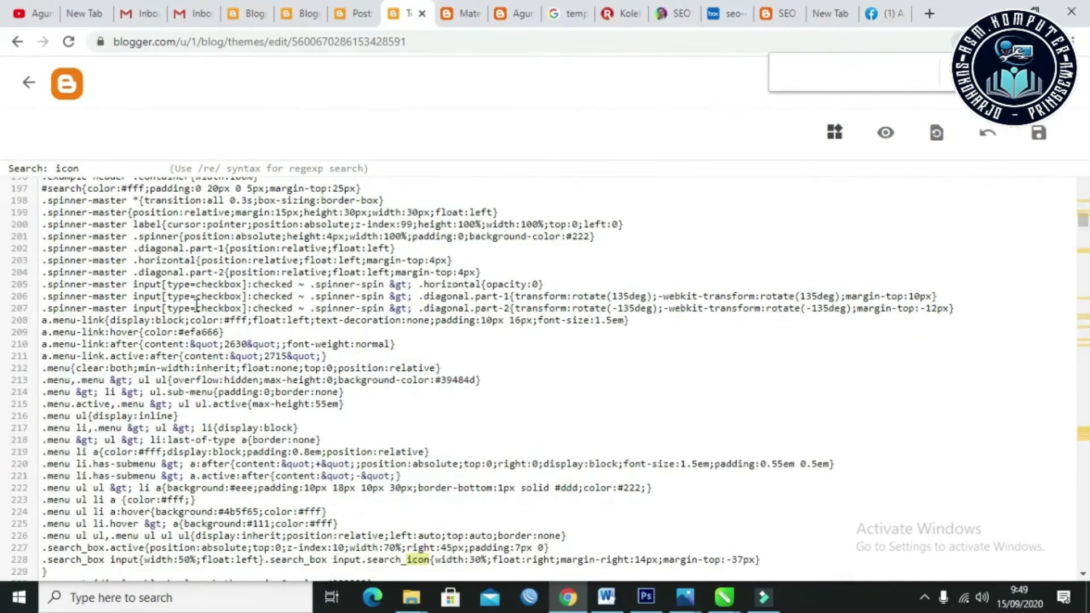
key("Return")
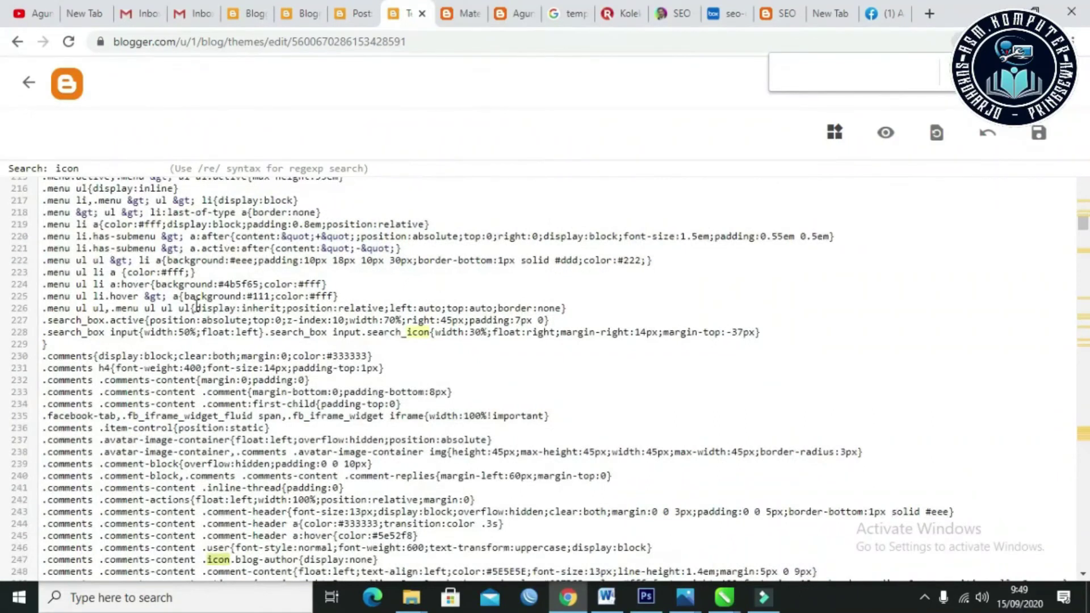
key("Return")
scroll(197, 307, "down", 2)
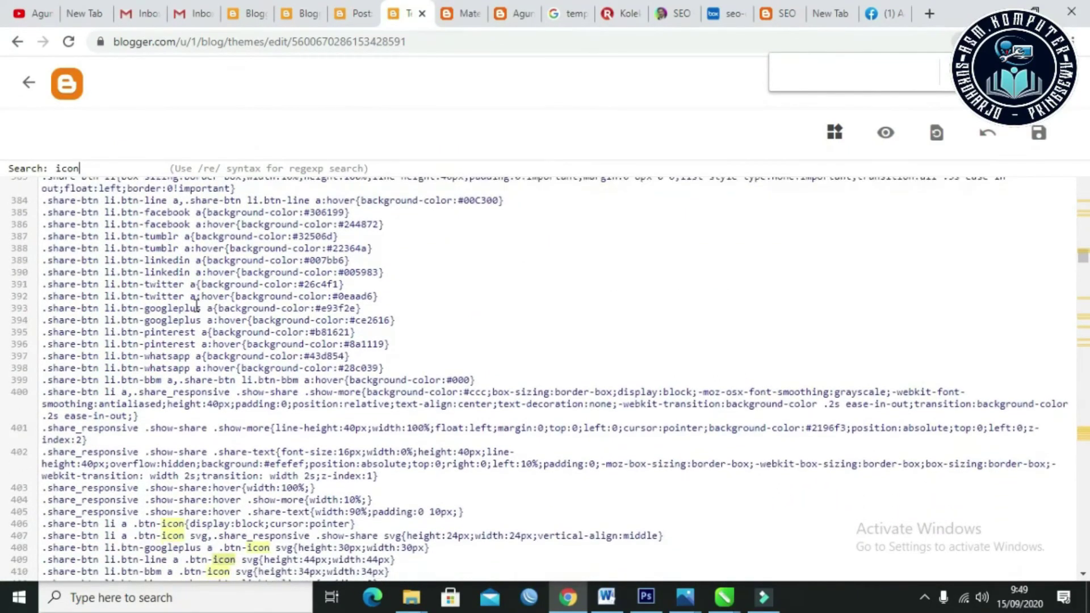
scroll(197, 307, "down", 5)
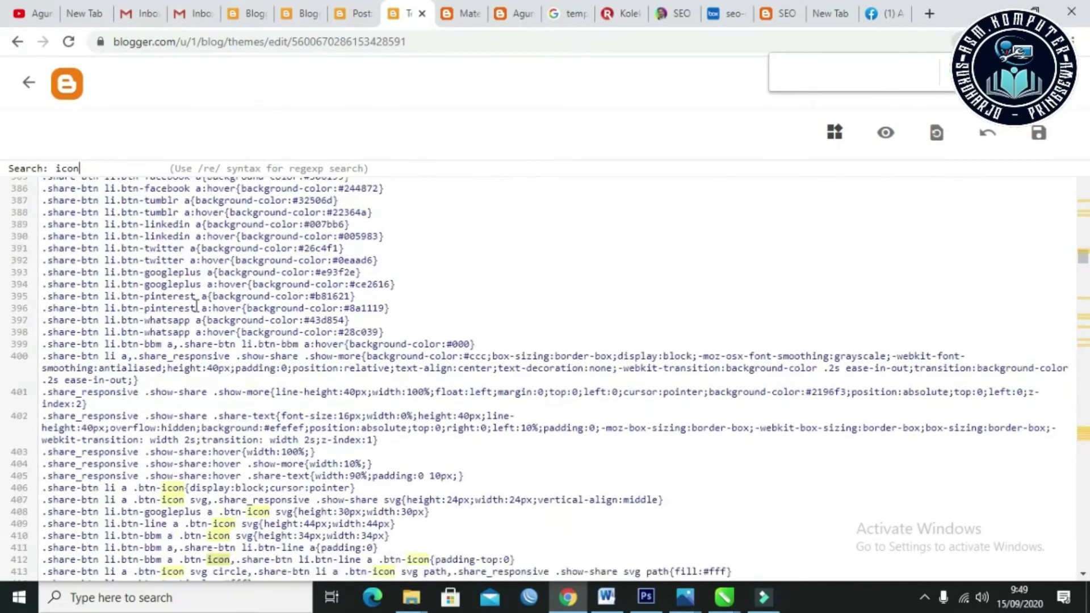
scroll(197, 306, "down", 3)
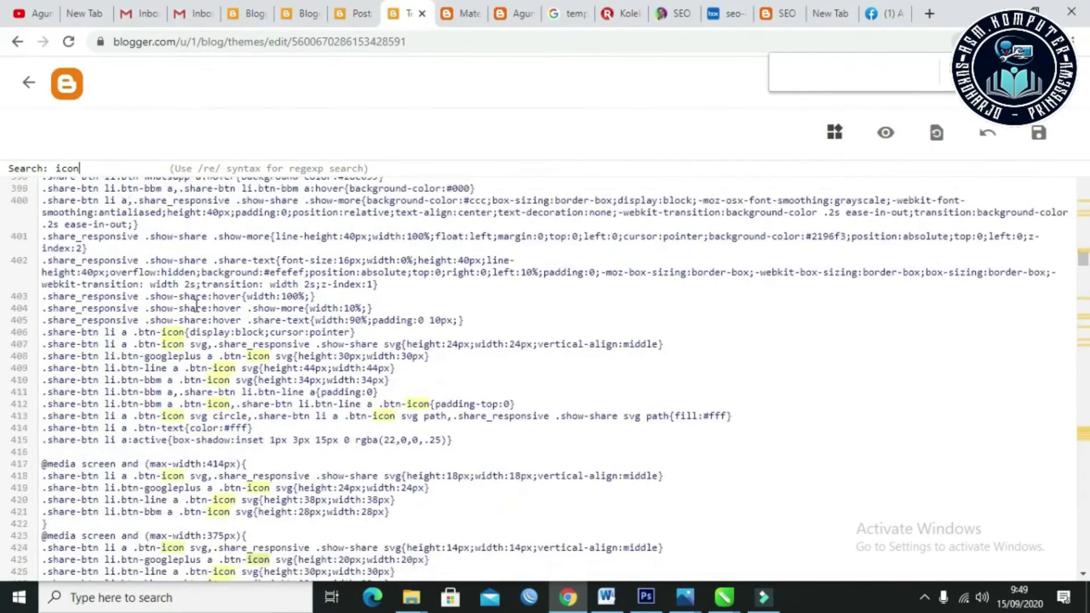
key("Return")
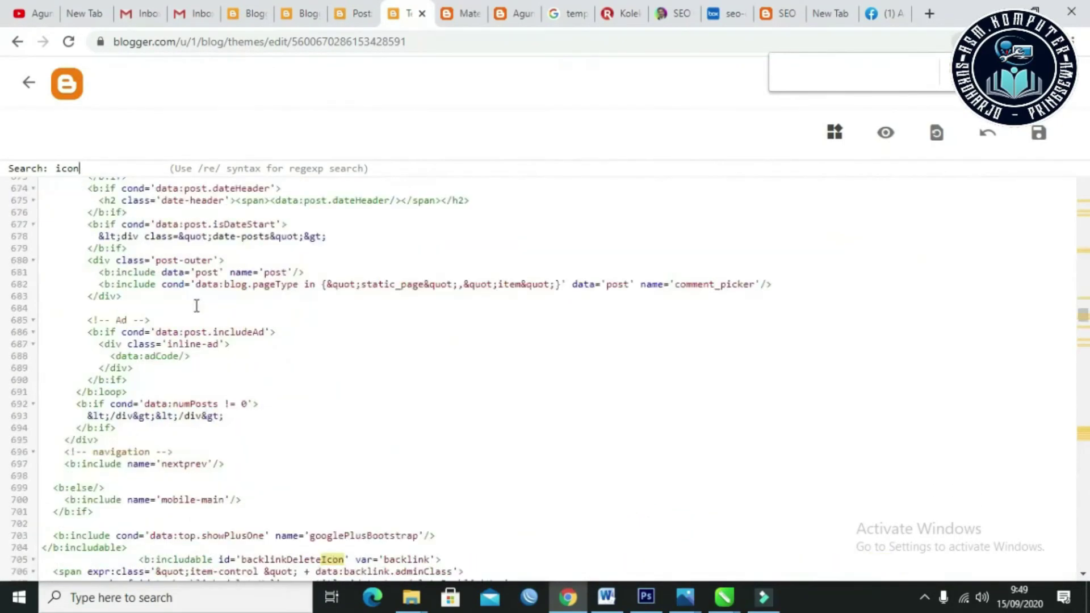
scroll(197, 307, "down", 15)
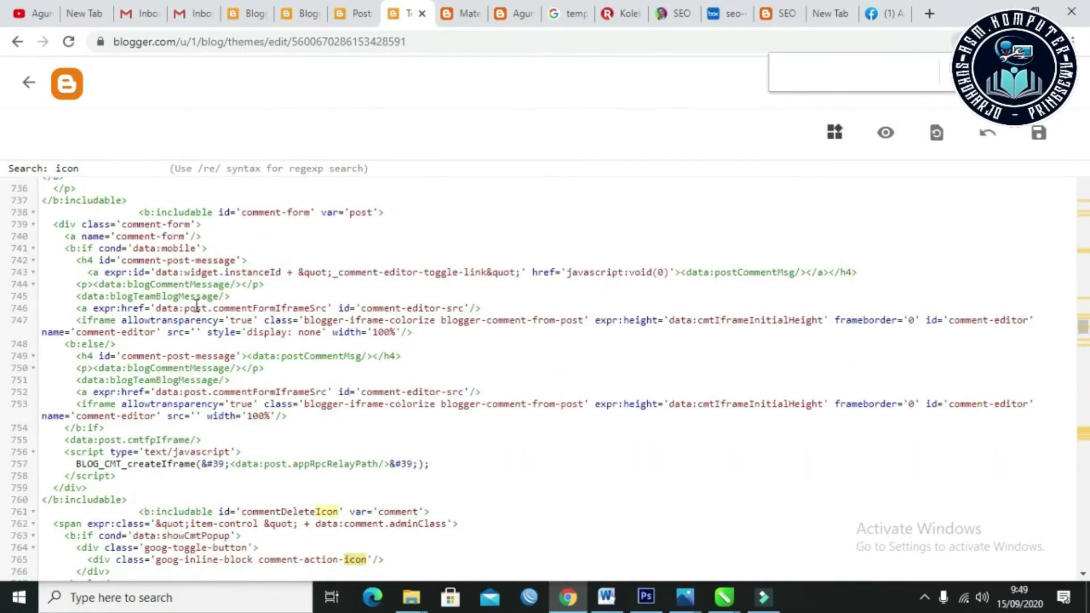
scroll(197, 307, "down", 20)
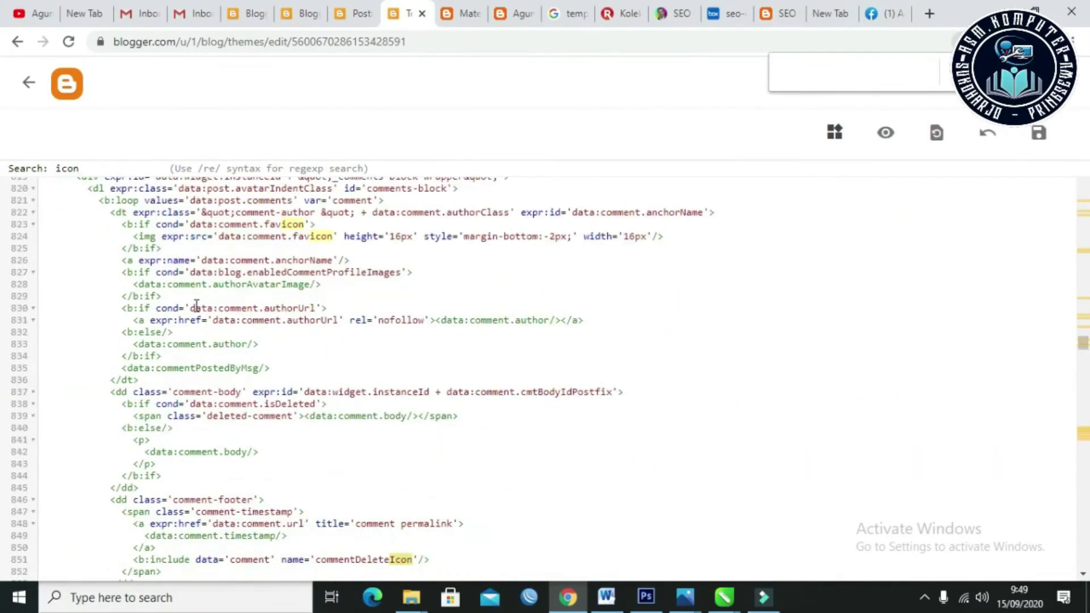
key("Return")
scroll(197, 306, "down", 2)
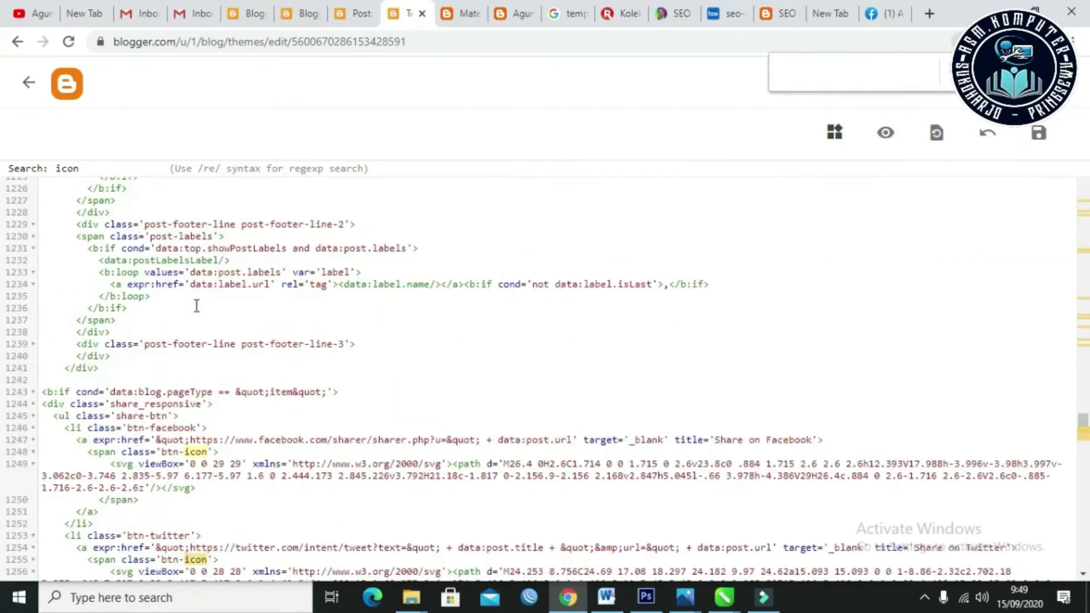
scroll(197, 307, "down", 12)
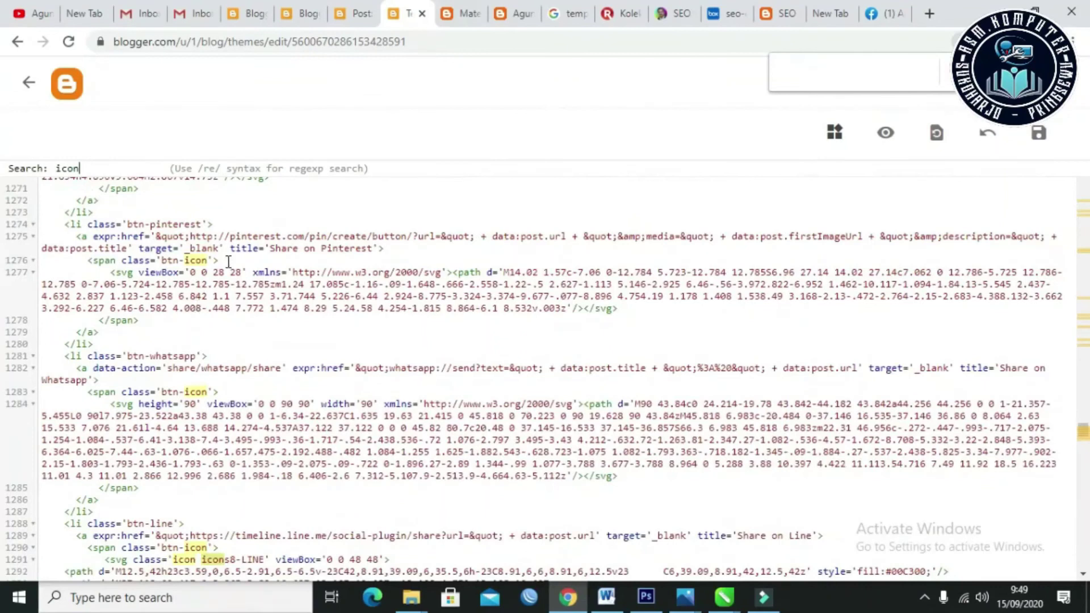
Step: Search the theme code for "facebook" and go through the matches to the sorting-01 facebook item in the top menu
left_click_drag(81, 168, 56, 168)
type("facebook")
key("Return")
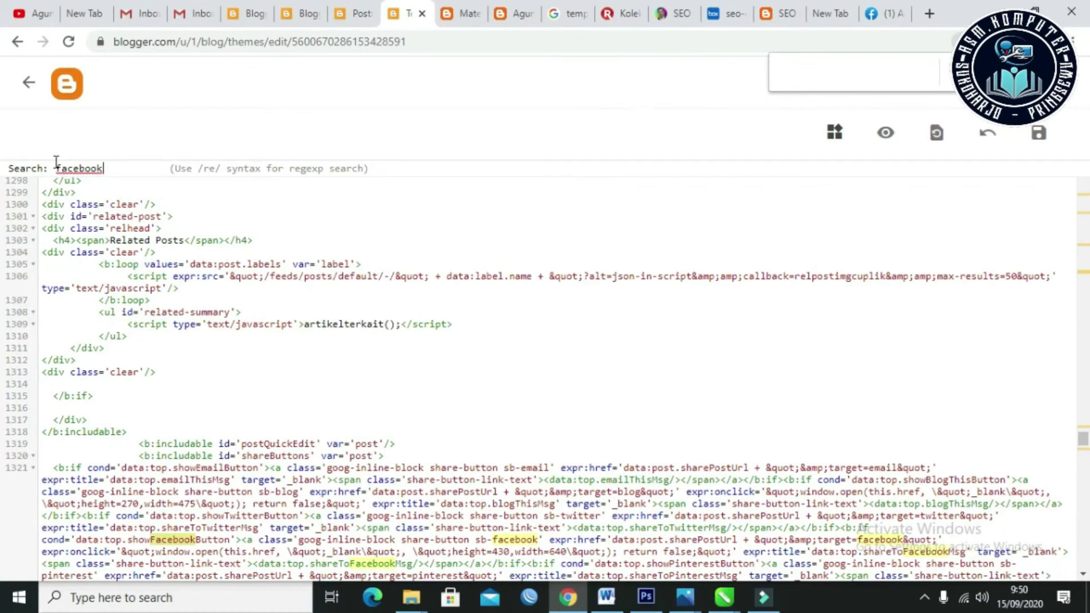
key("Return")
key("Return")
key("Return")
key("Return")
key("Return")
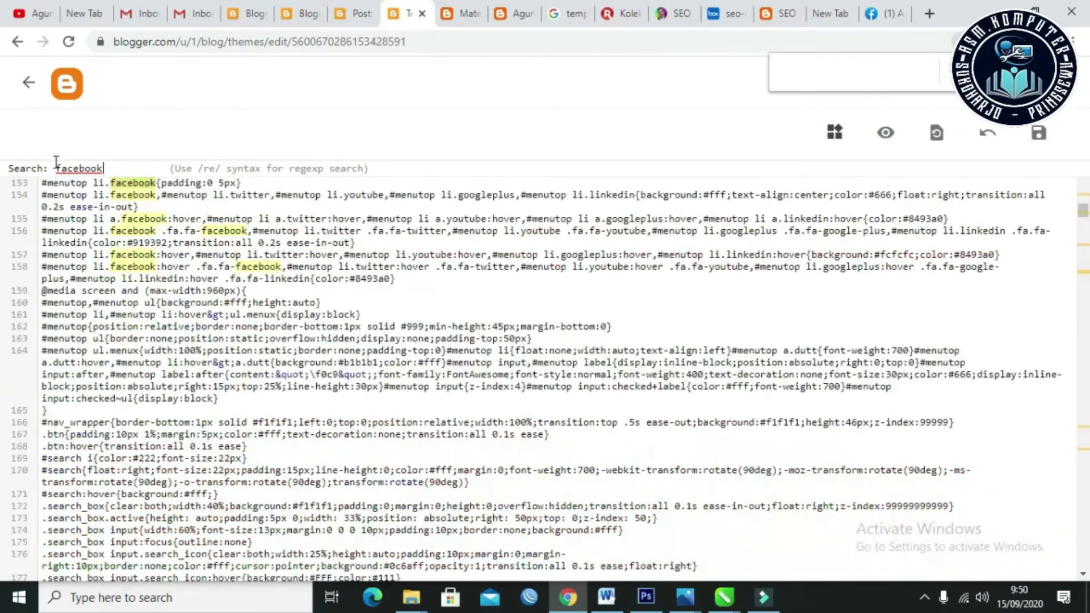
key("Return")
key("Return")
key("Return")
key("Return")
key("Return")
key("Return")
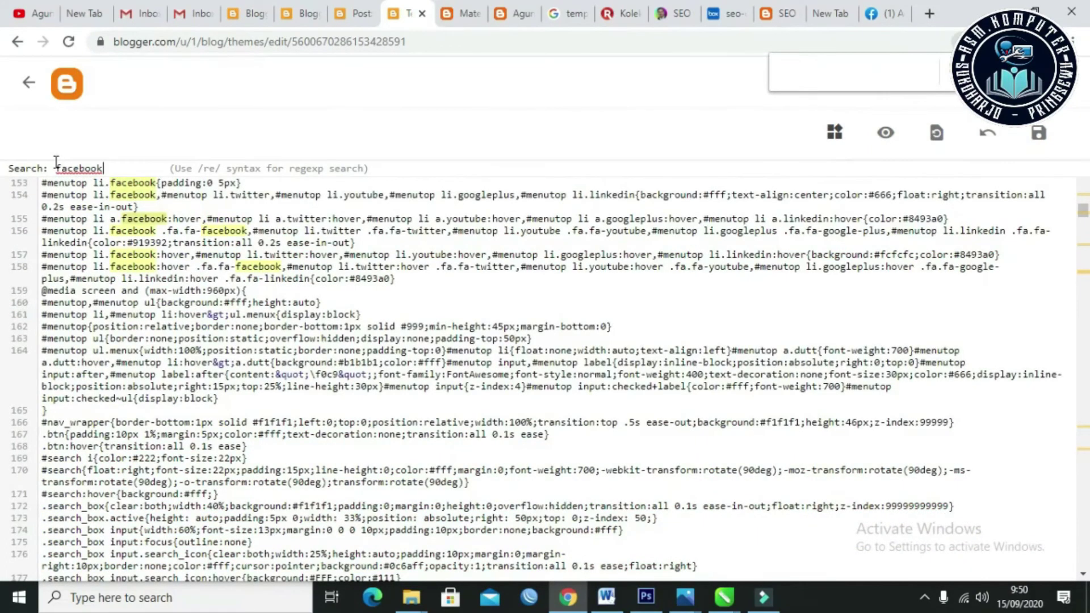
key("Return")
key("Return")
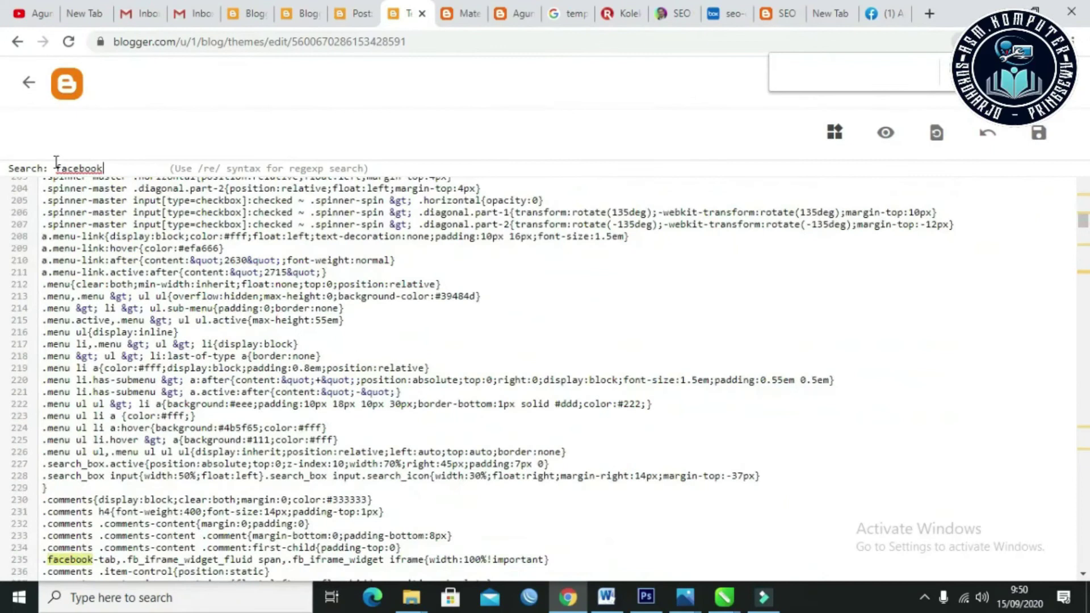
key("Return")
key("Return")
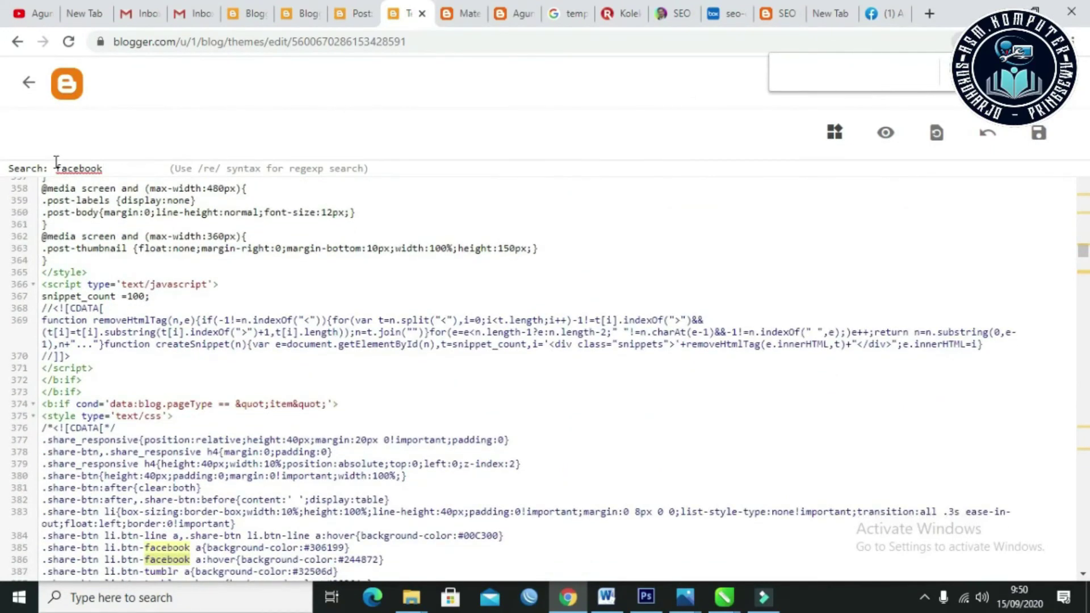
key("Return")
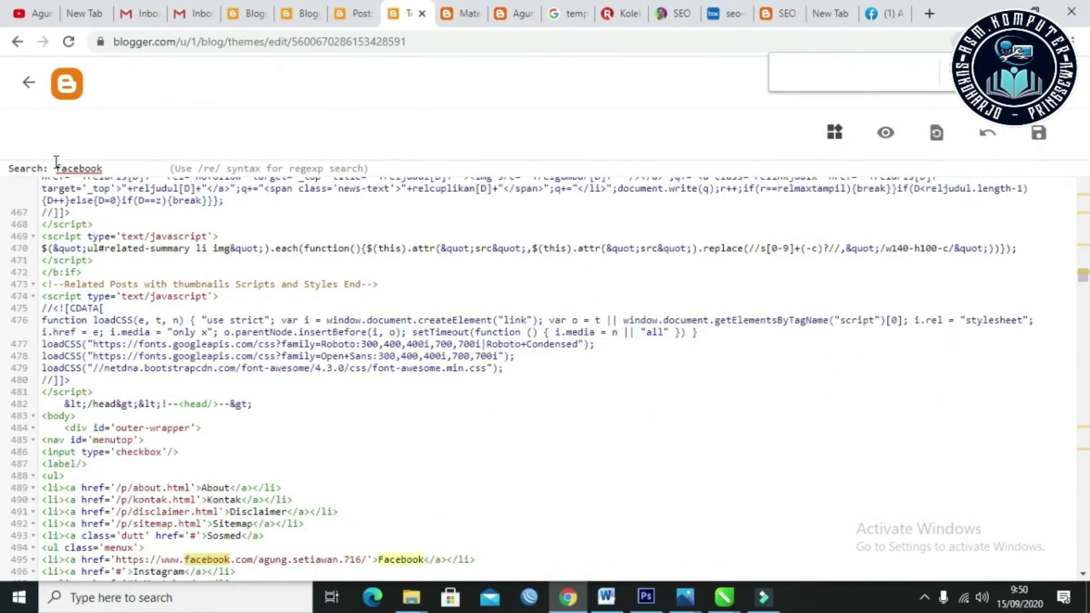
key("Return")
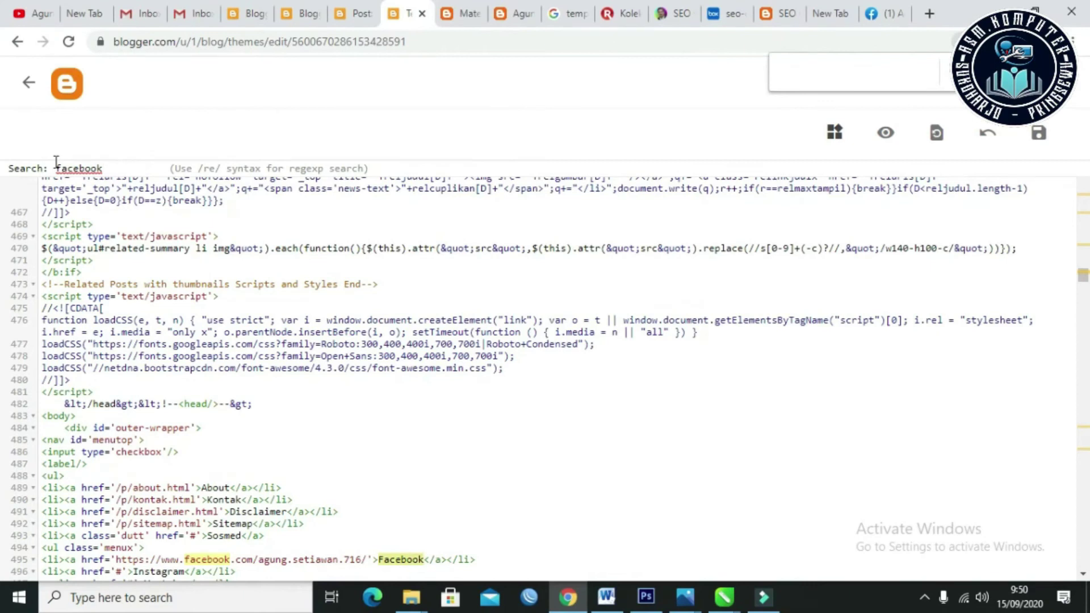
key("Return")
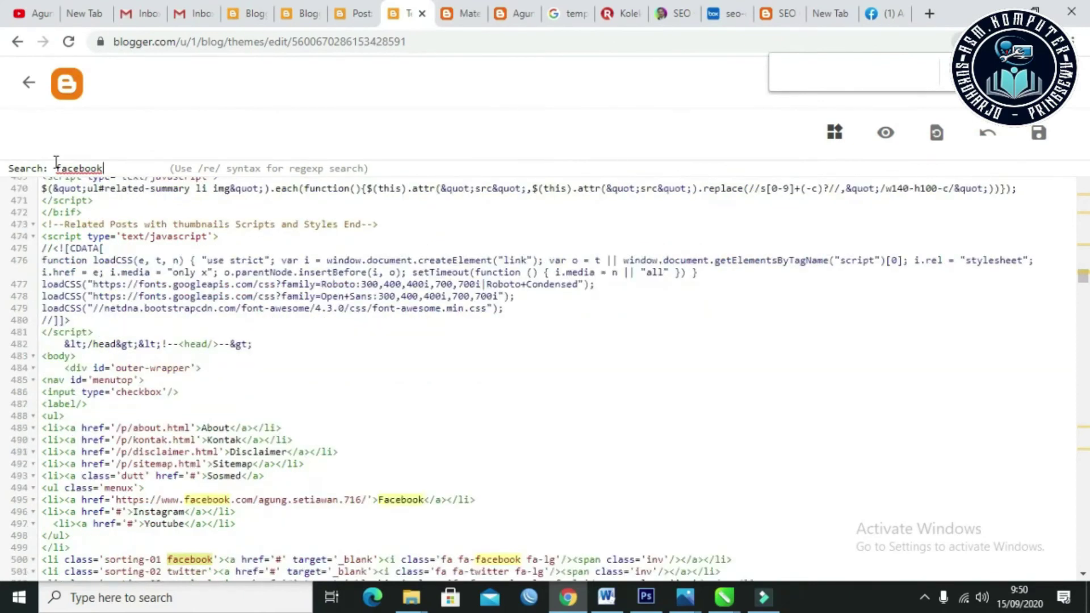
scroll(249, 442, "down", 2)
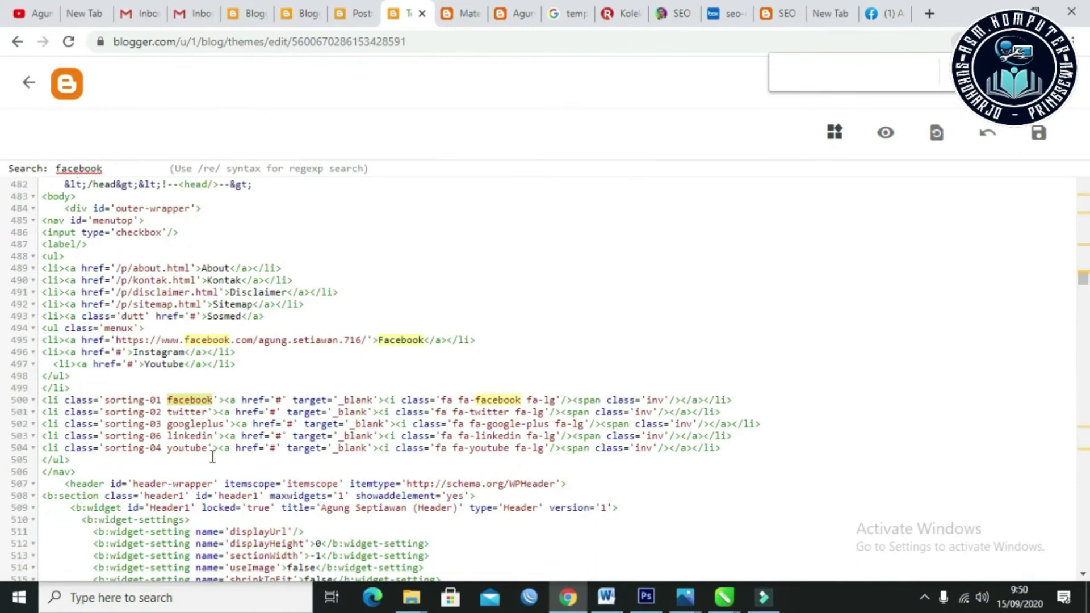
Step: Replace the # link of the sorting-01 facebook item with the owner's Facebook profile address, checking the icon on the live blog first
left_click(463, 13)
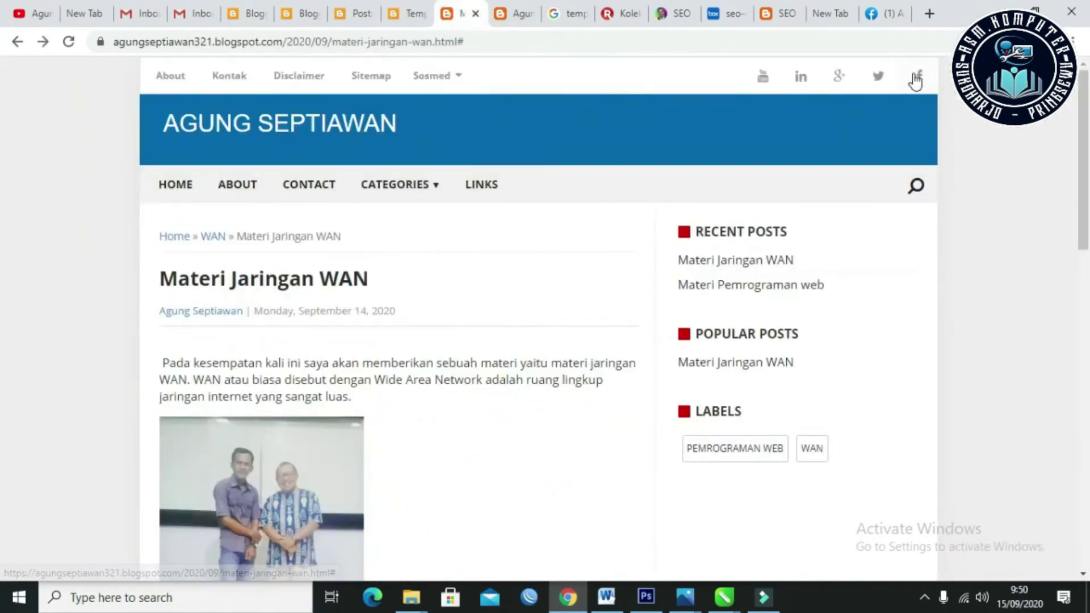
left_click(406, 13)
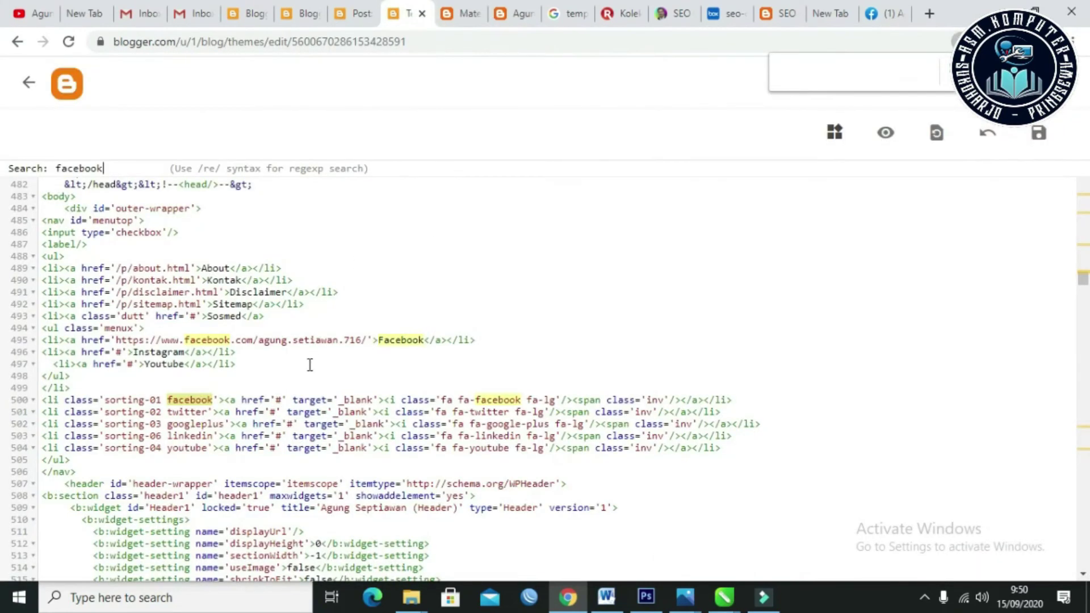
left_click(281, 401)
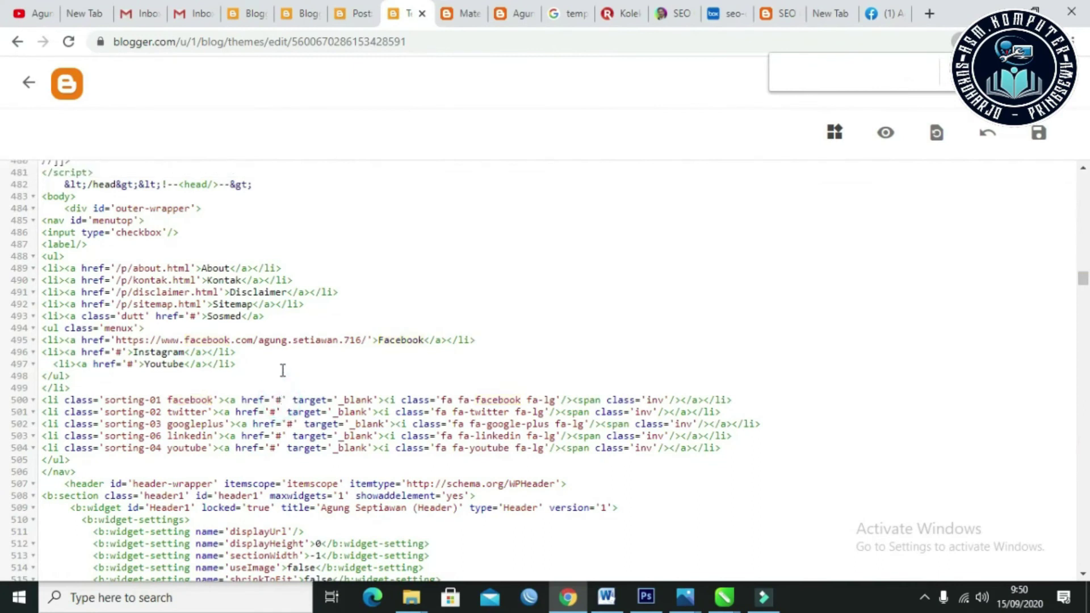
key("BackSpace")
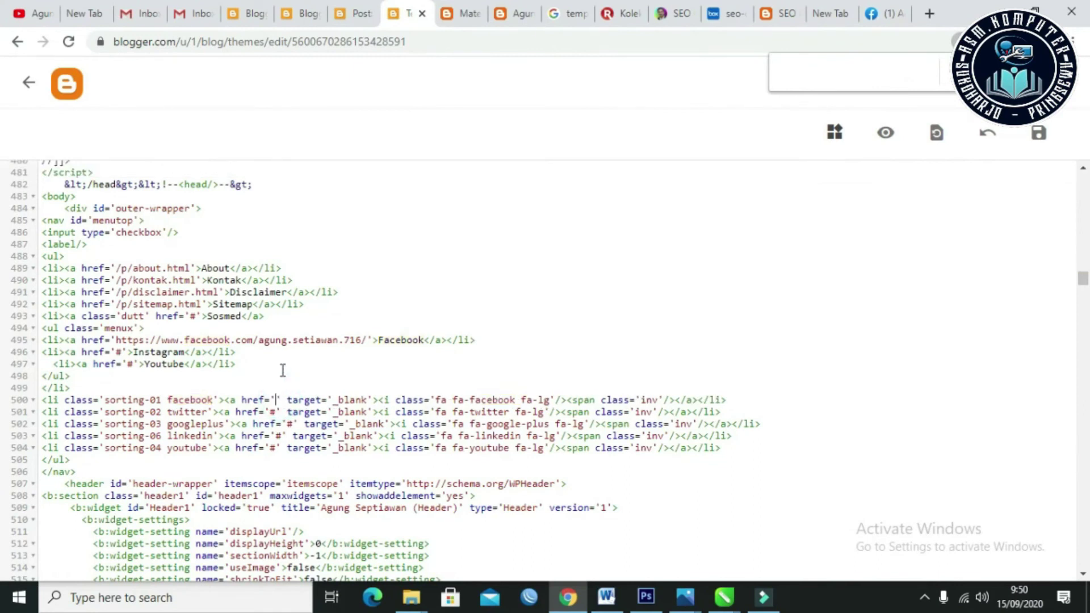
type("https://www.facebook.com/agung.setiawan.716/")
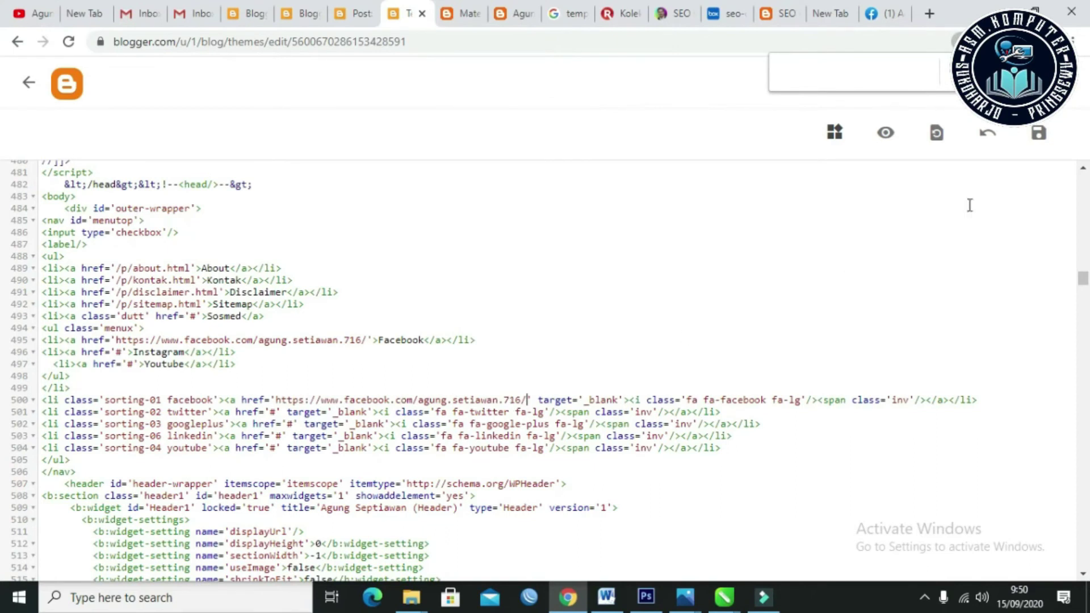
Step: Save the theme and test the top bar's Facebook icon on the reloaded blog post, returning to the theme code when done
left_click(1039, 133)
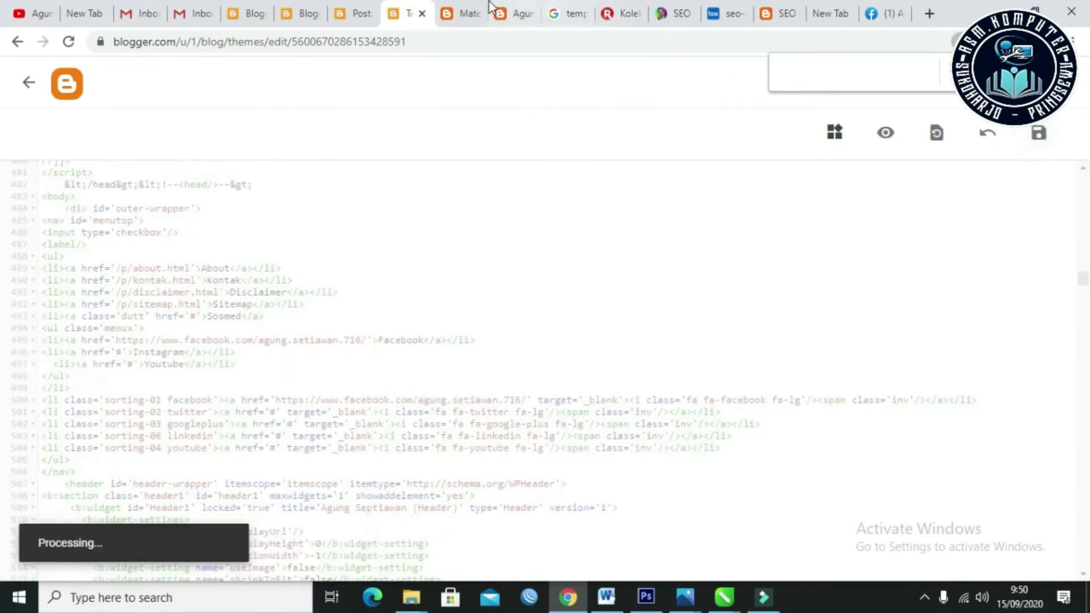
left_click(467, 11)
left_click(70, 42)
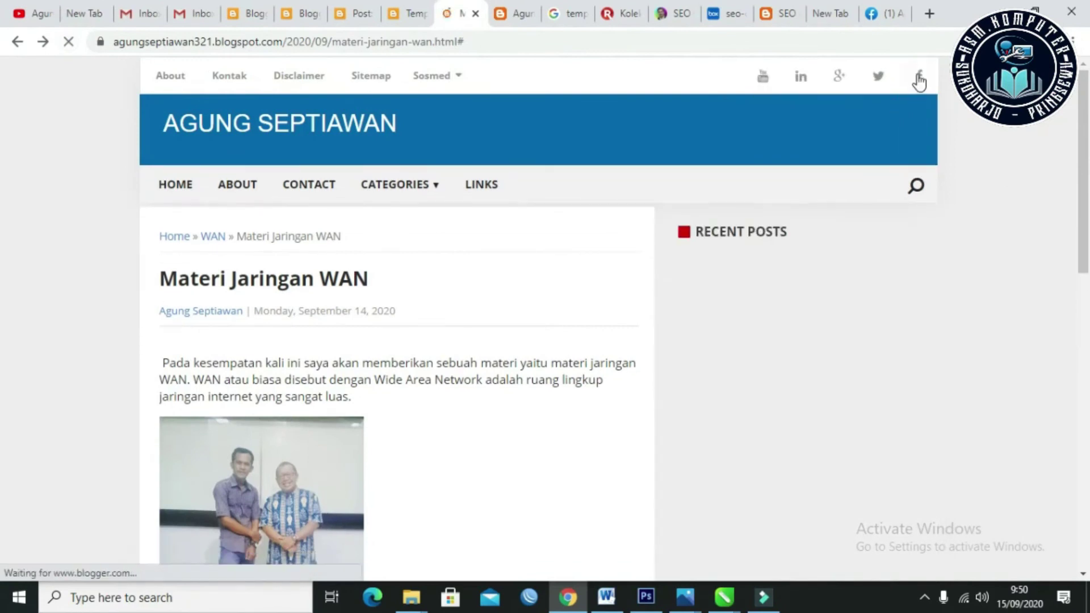
left_click(919, 79)
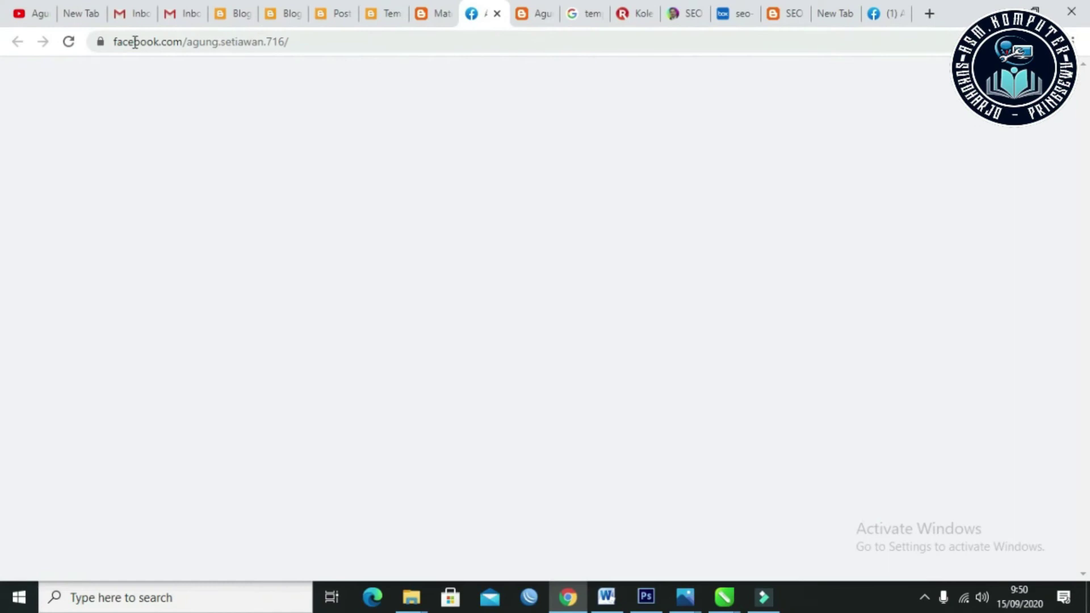
left_click(437, 12)
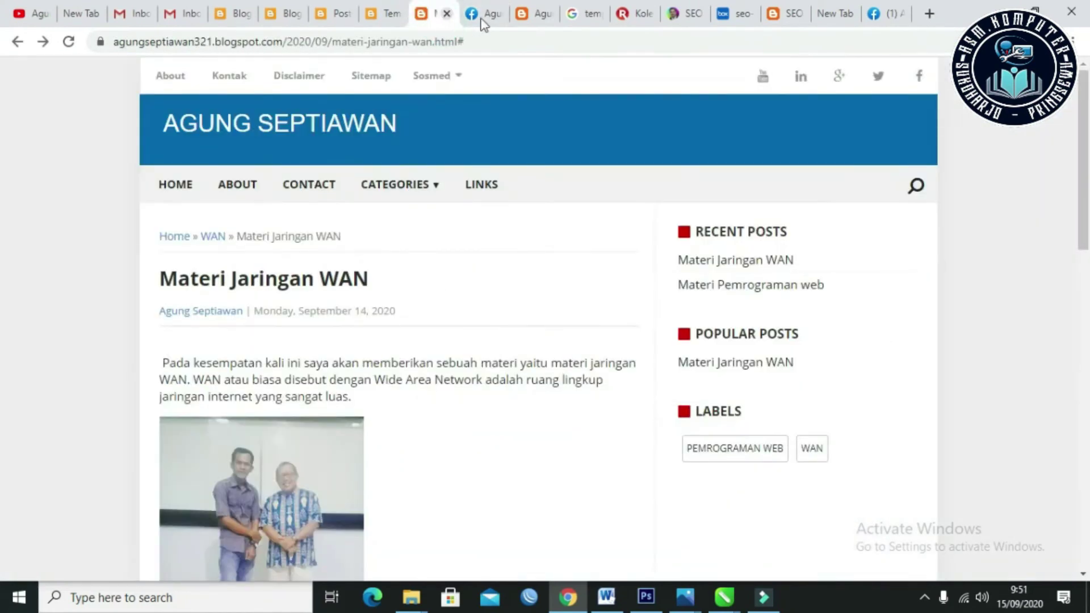
left_click(386, 12)
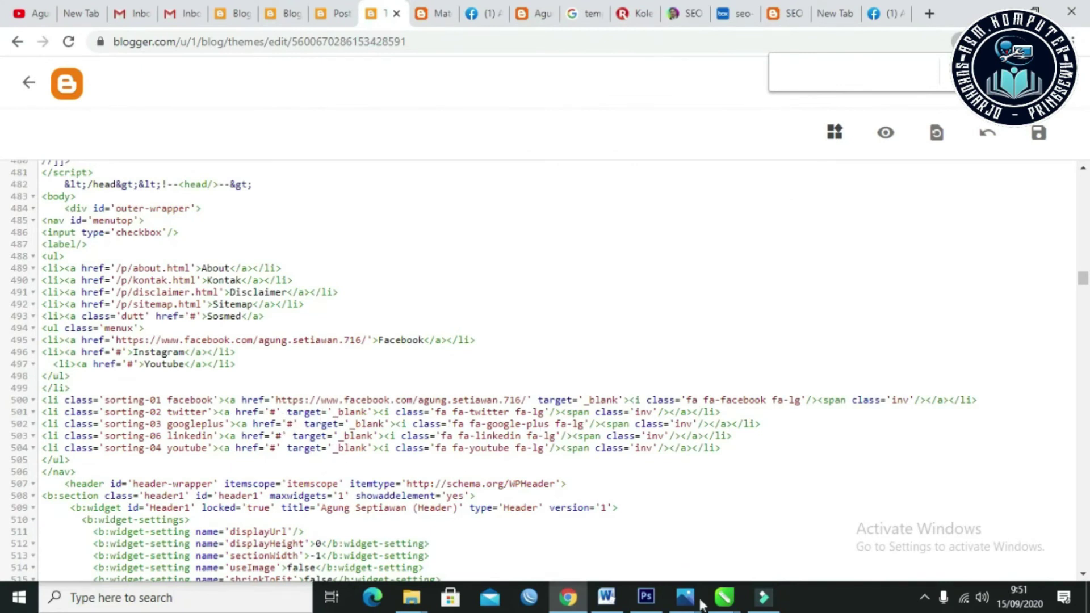
Step: Reload the owner's YouTube channel page and copy the address of its videos page
left_click(40, 14)
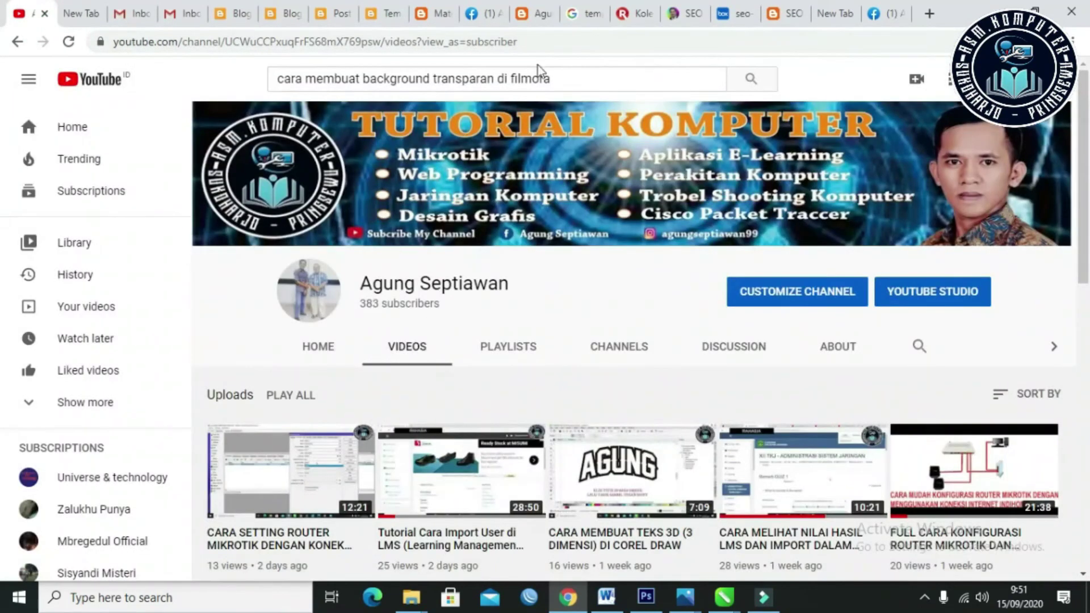
left_click(68, 42)
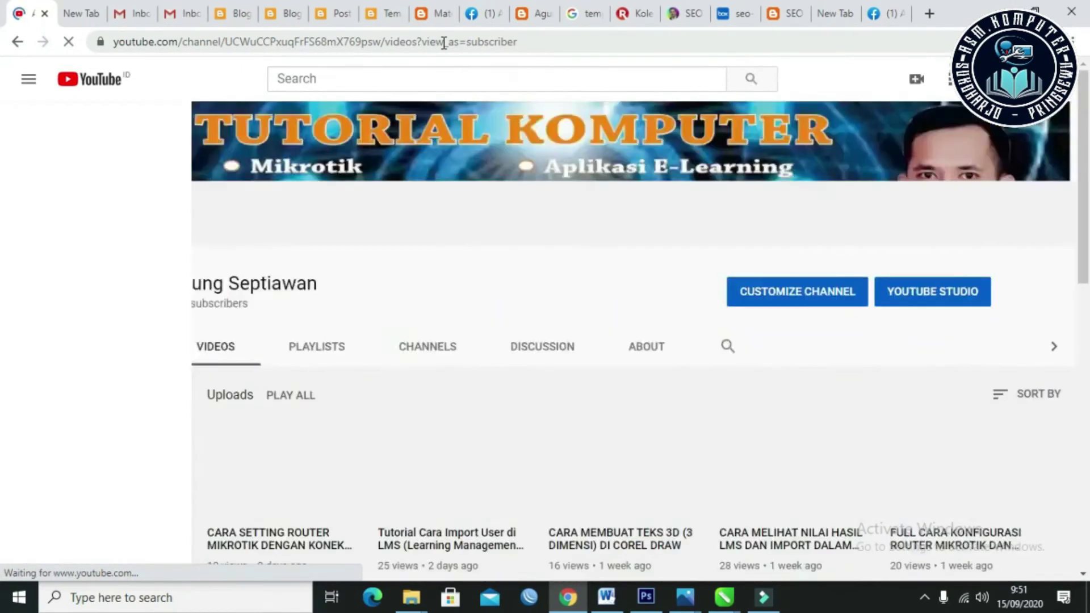
left_click(444, 43)
key("ctrl+c")
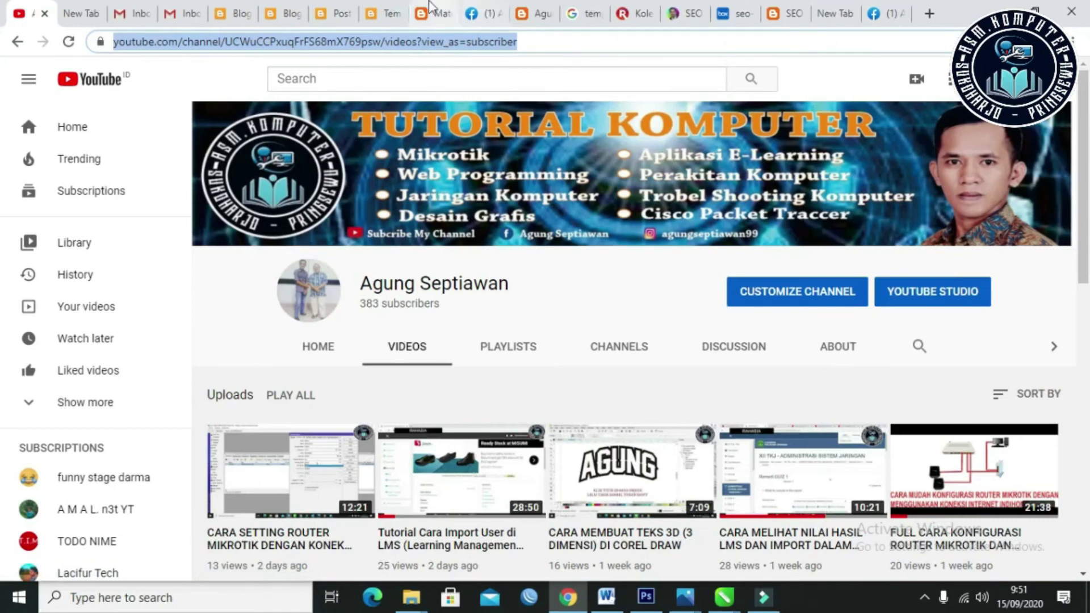
Step: Replace the # link of the sorting-04 youtube item in the theme code with the copied YouTube channel address
left_click(364, 8)
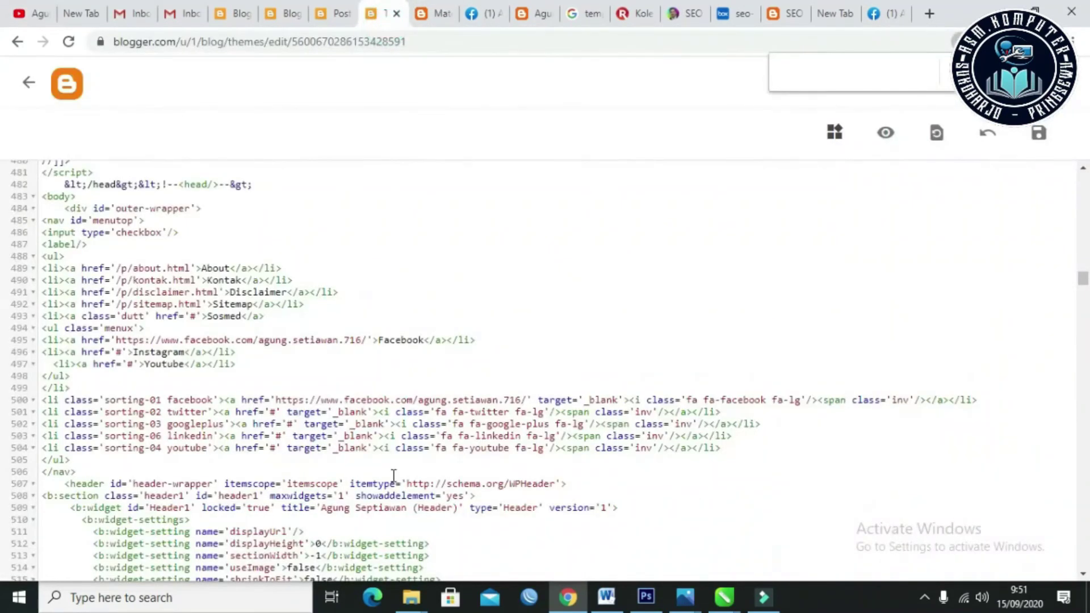
scroll(393, 475, "down", 4)
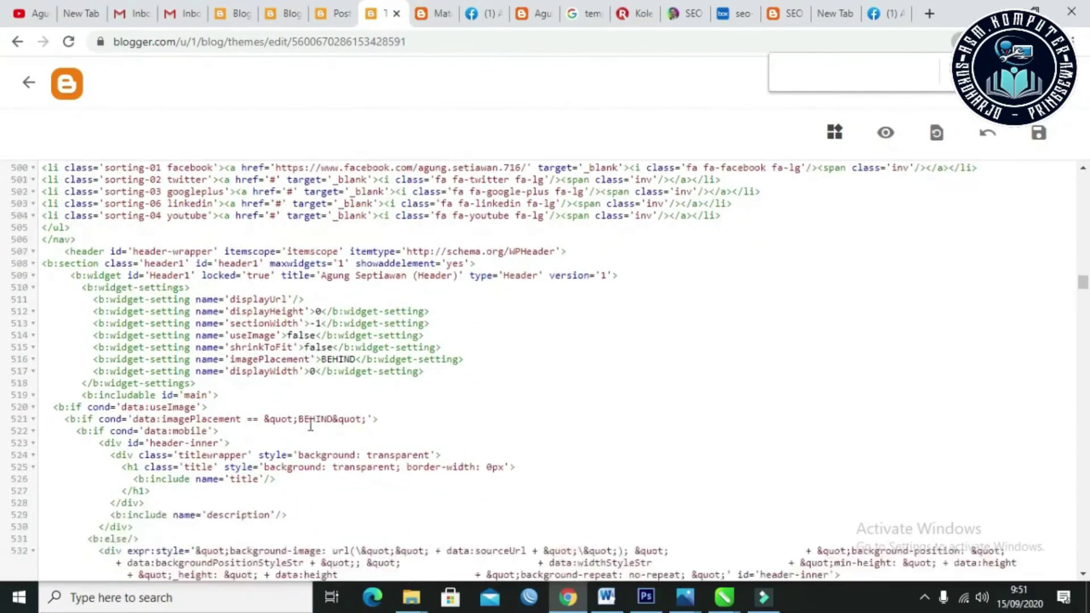
scroll(310, 424, "up", 3)
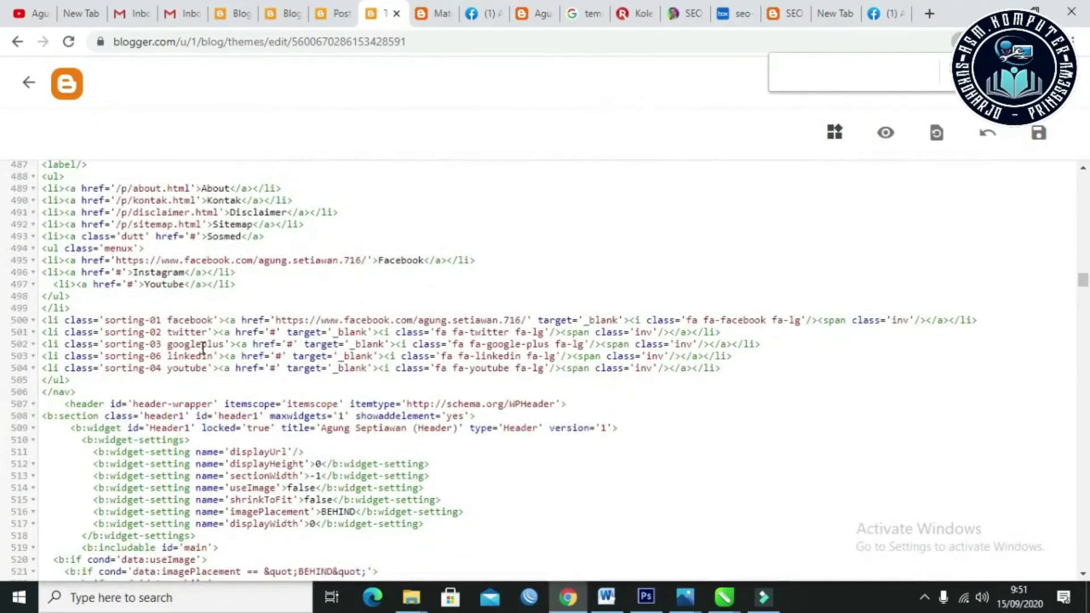
left_click(276, 366)
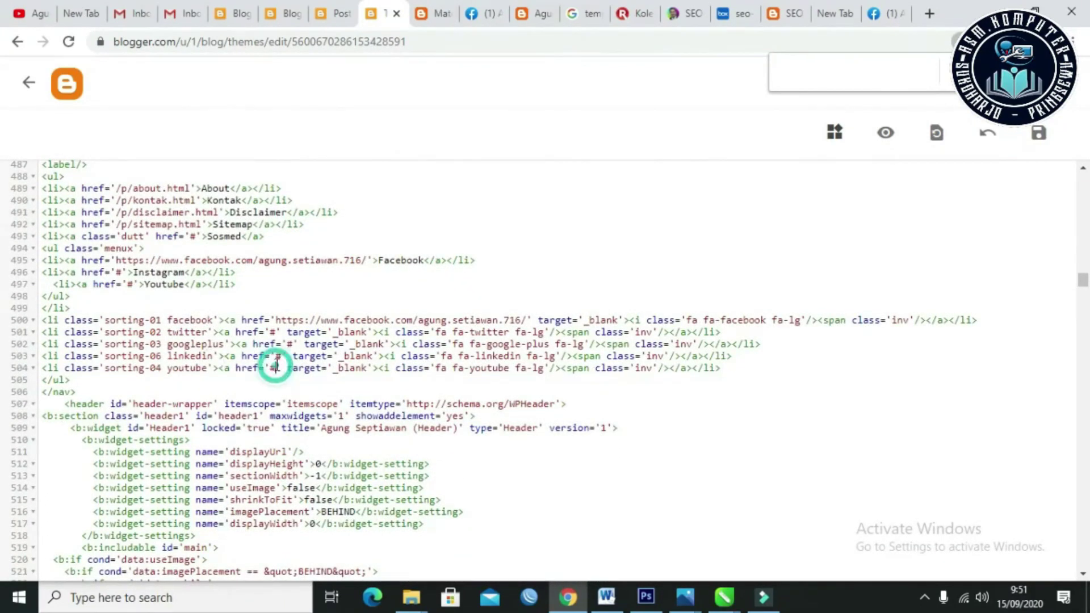
key("BackSpace")
key("ctrl+v")
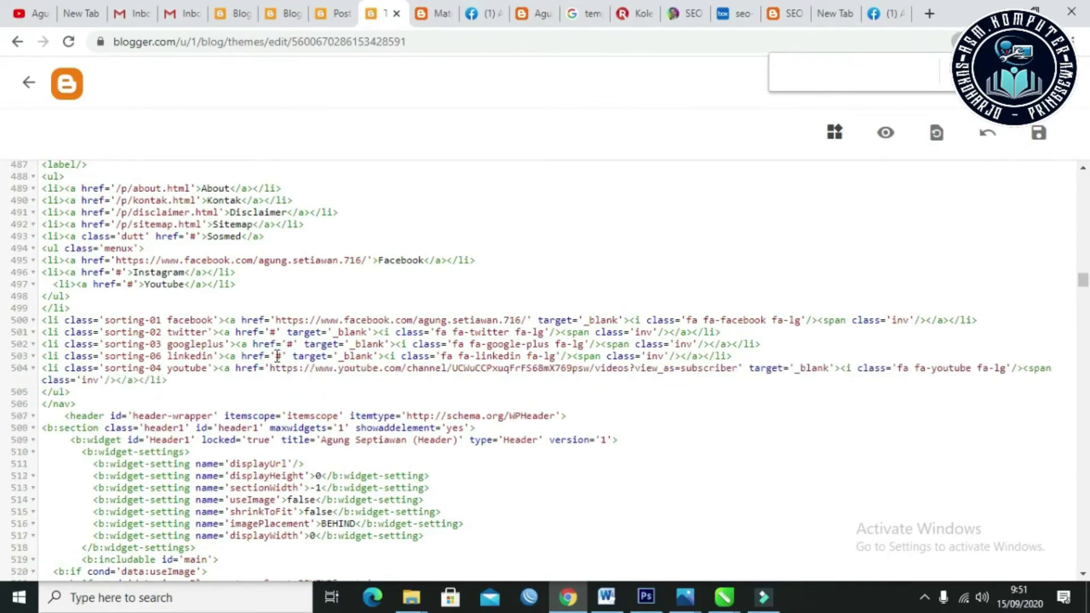
Step: Save the theme and test the top bar's YouTube icon on the reloaded blog, returning to the blog post when done
left_click(1039, 134)
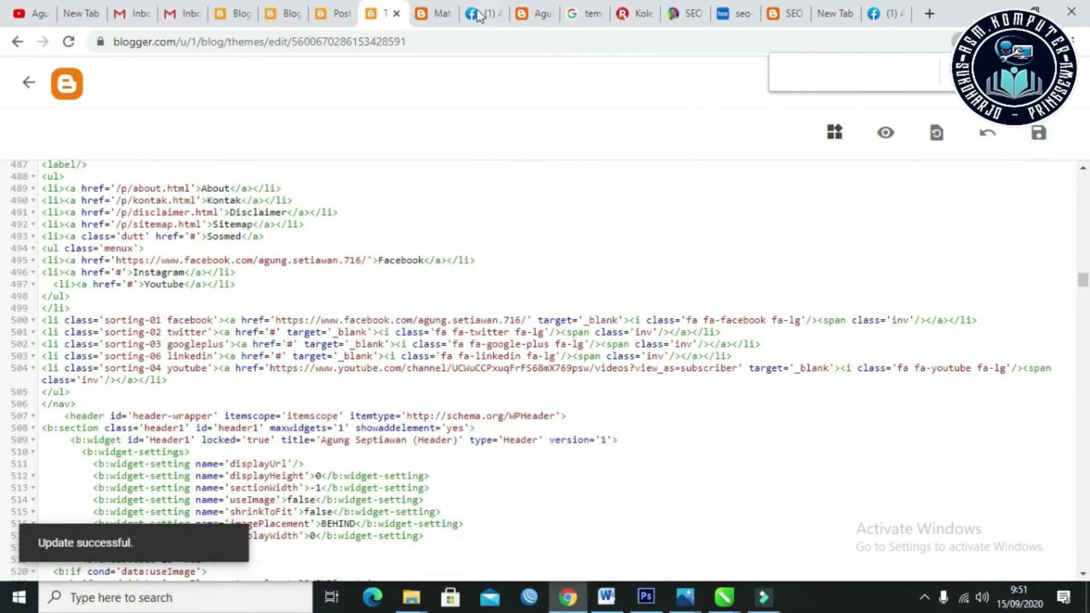
left_click(438, 12)
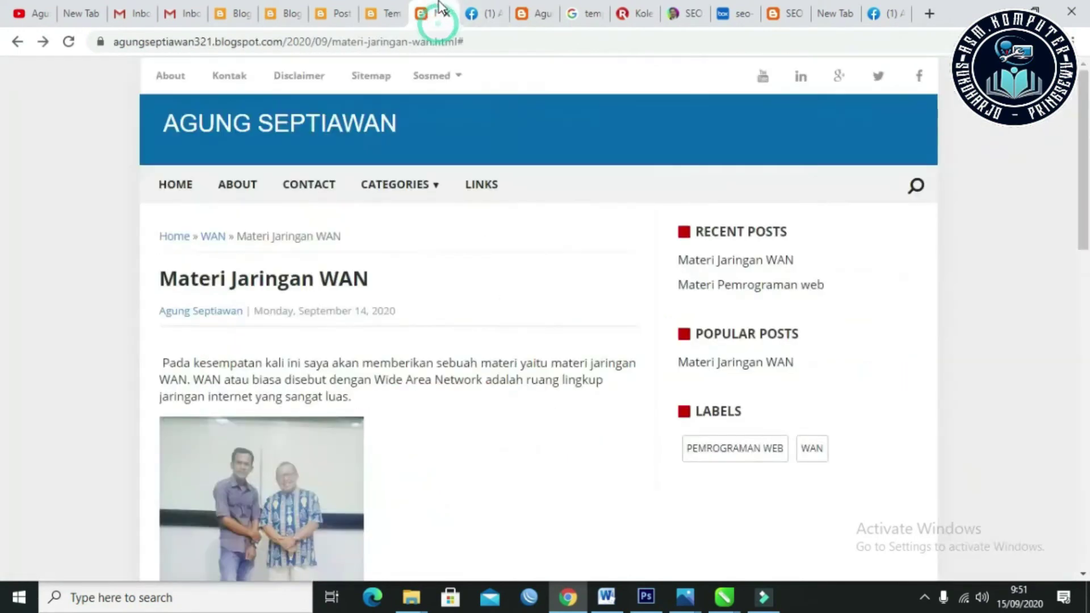
left_click(71, 42)
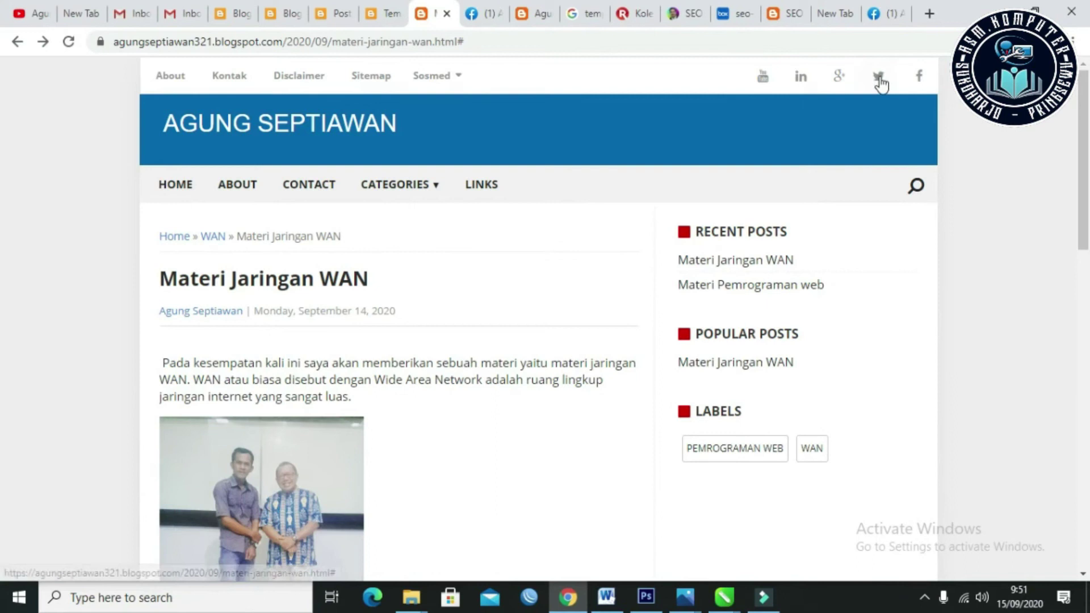
left_click(764, 80)
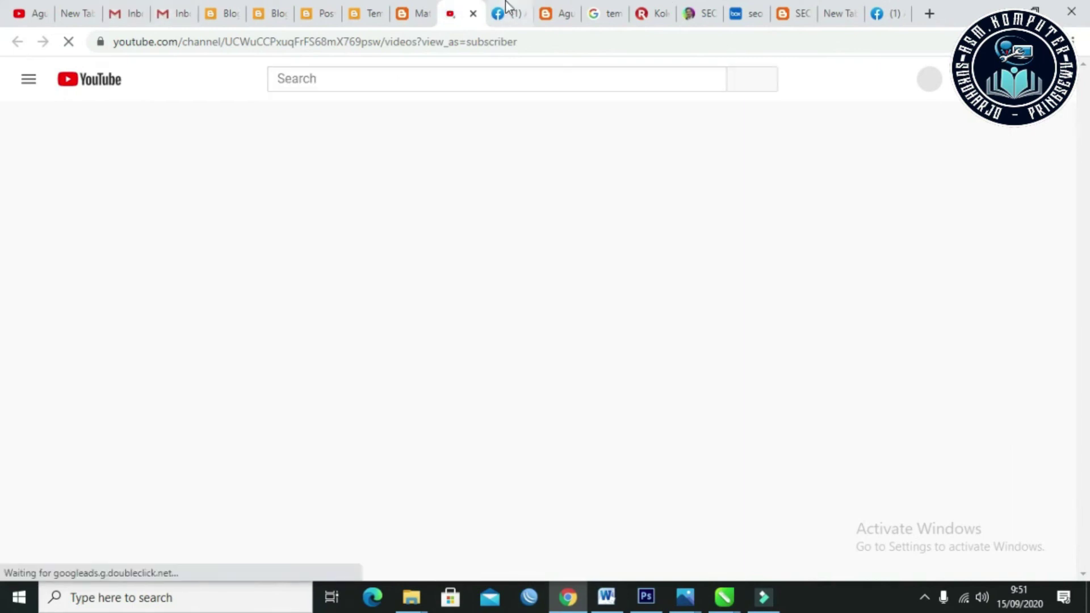
left_click(412, 13)
Step: Look through the blog post and the home page, opening the Materi Jaringan WAN post from its listing and going back
mouse_move(412, 266)
scroll(411, 264, "down", 15)
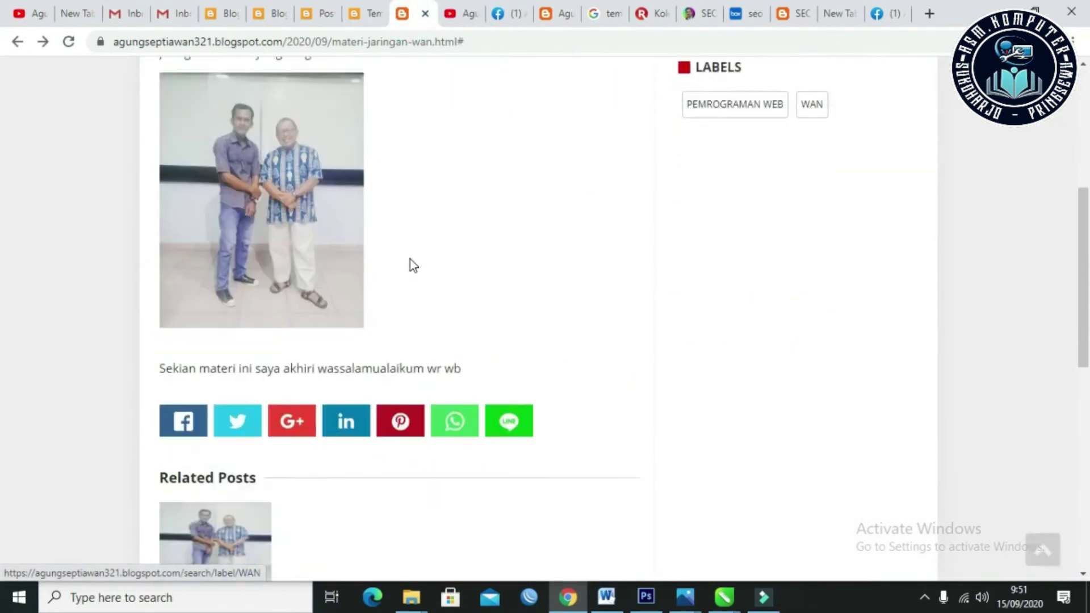
scroll(411, 264, "up", 9)
scroll(410, 259, "up", 10)
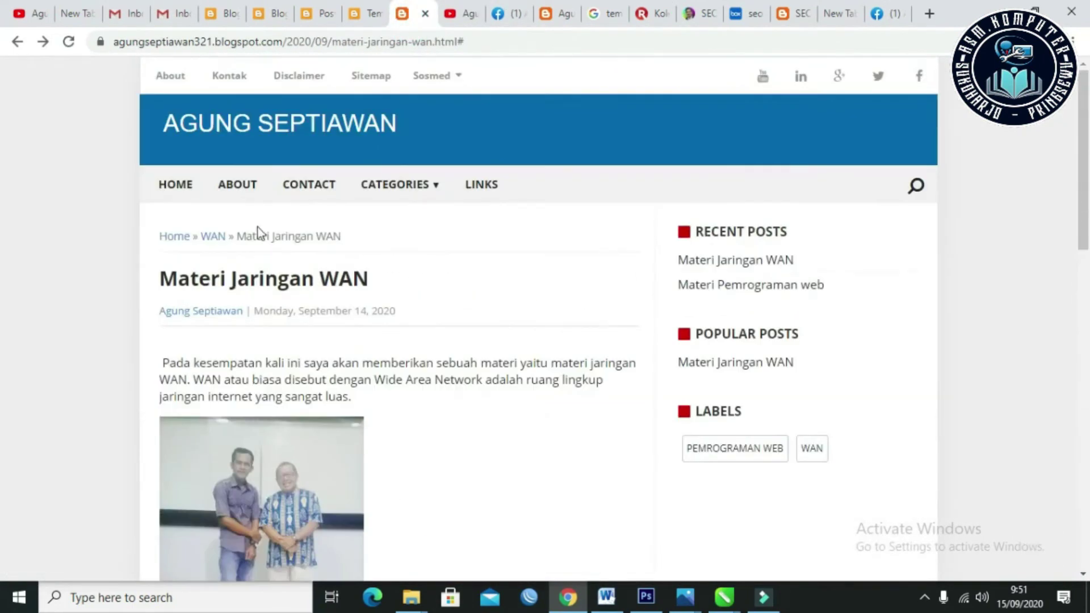
left_click(182, 180)
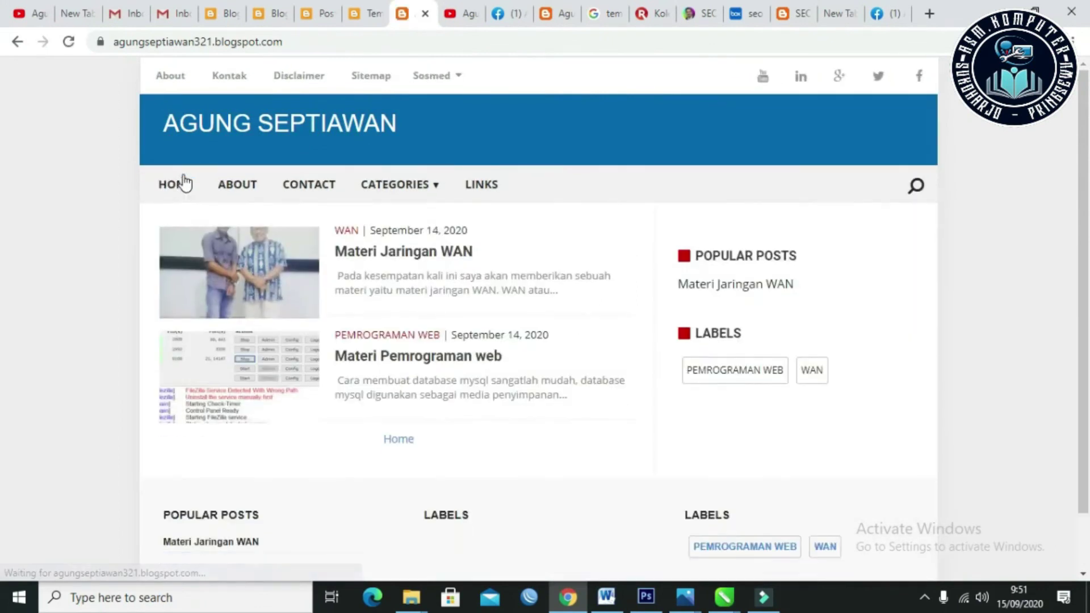
scroll(107, 337, "down", 1)
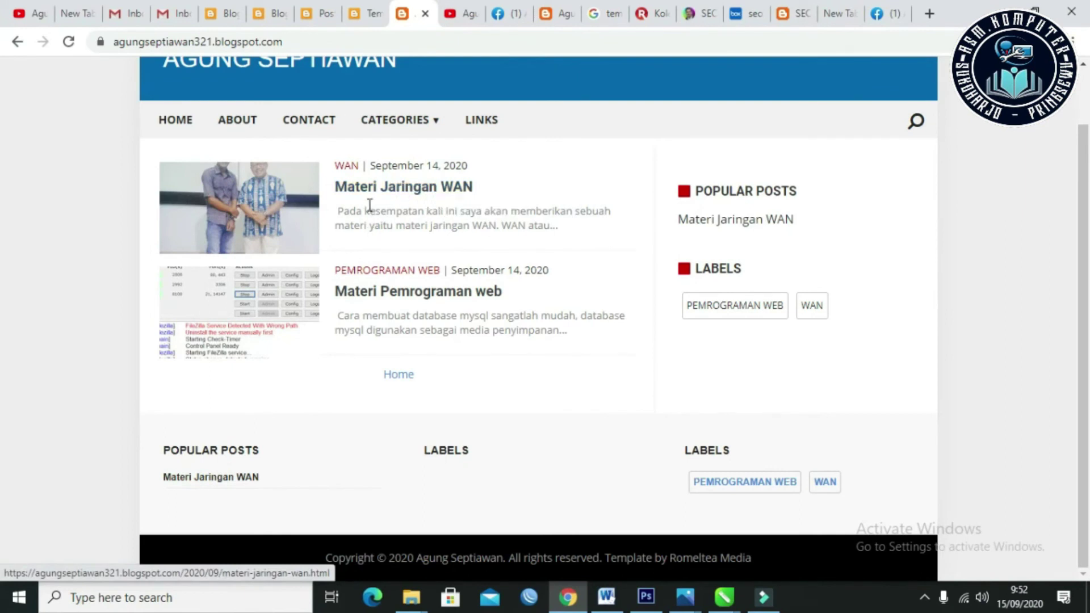
left_click(407, 188)
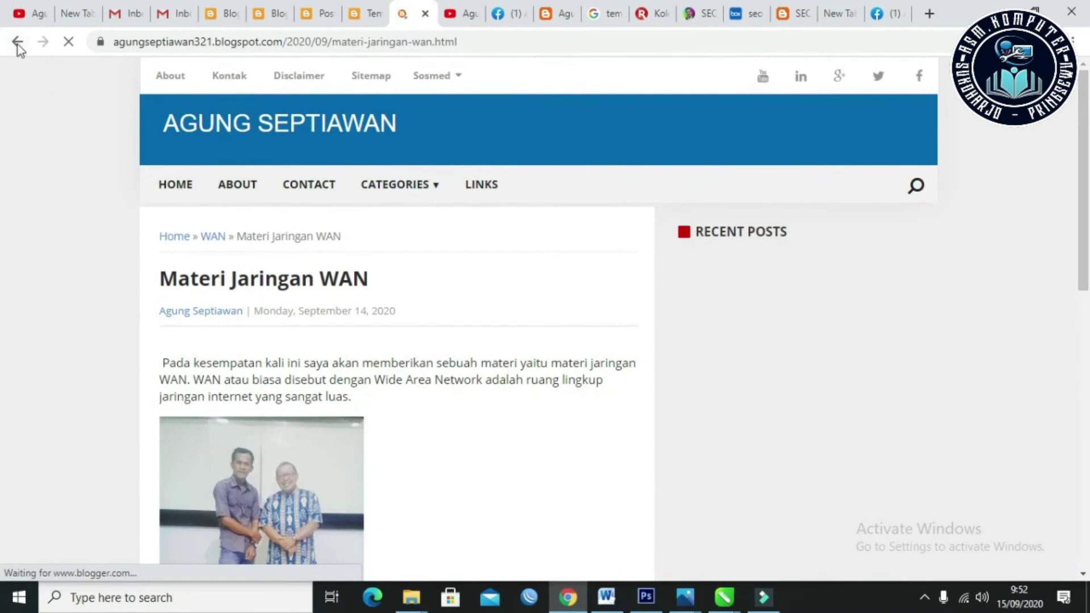
left_click(18, 43)
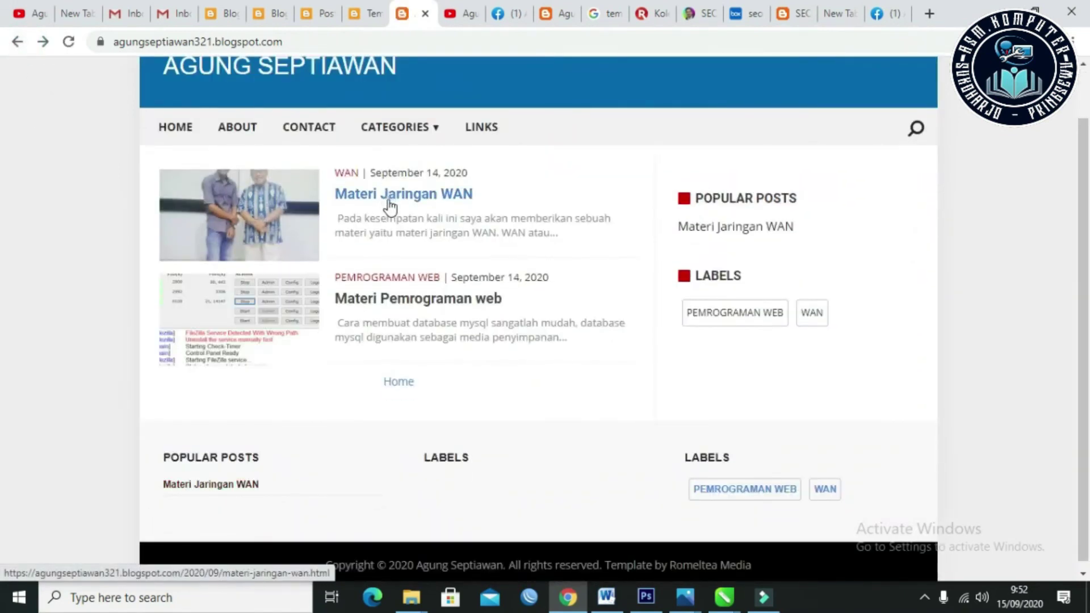
Step: Examine the blog's home page from the top bar down to the footer widgets and copyright line
scroll(392, 227, "down", 1)
scroll(363, 562, "up", 1)
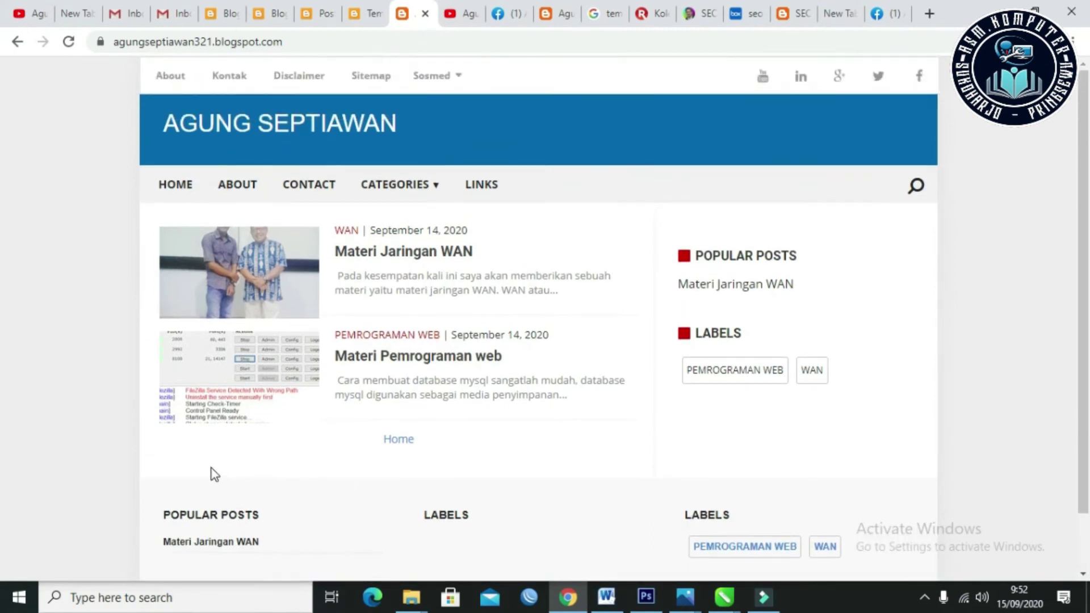
scroll(214, 474, "down", 1)
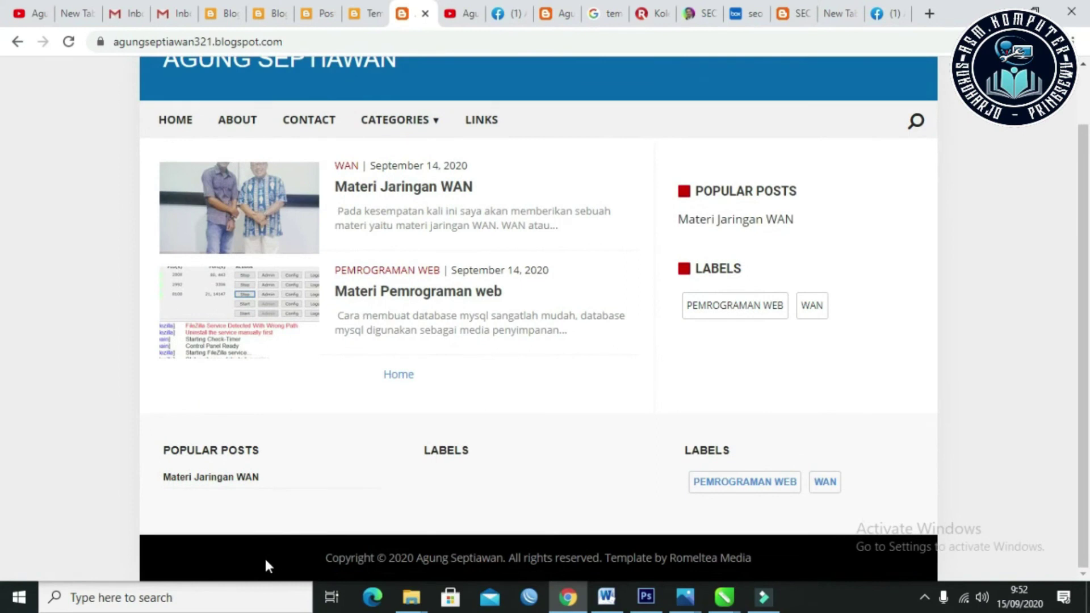
scroll(275, 555, "up", 1)
scroll(275, 553, "down", 1)
scroll(573, 514, "up", 1)
scroll(601, 336, "down", 1)
Step: Look through the theme's HTML code from the top bar menus down past the comment sections for the footer's copyright line
left_click(368, 12)
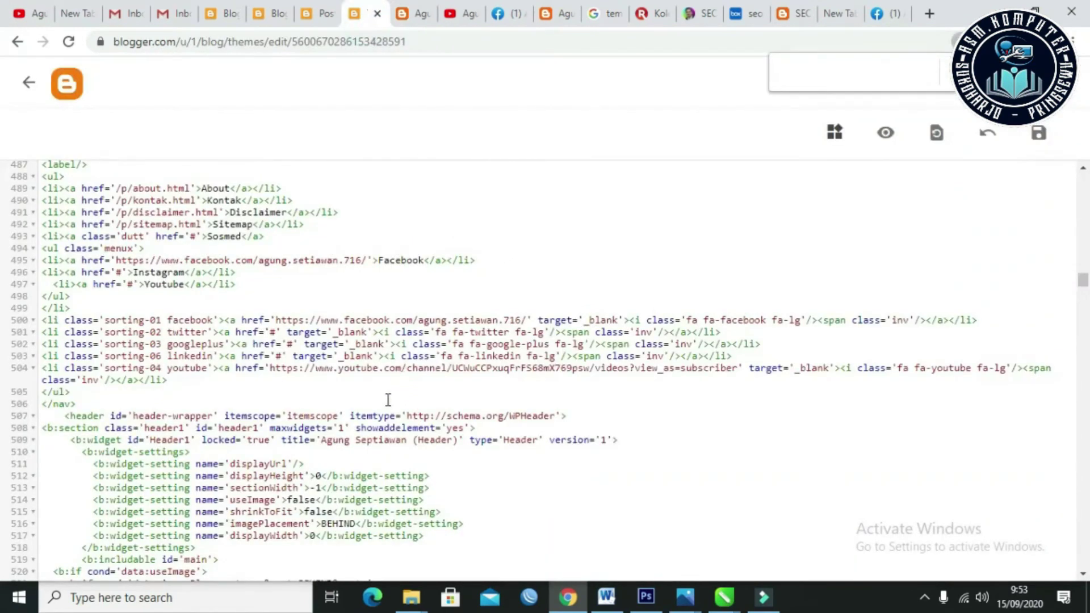
scroll(388, 402, "down", 8)
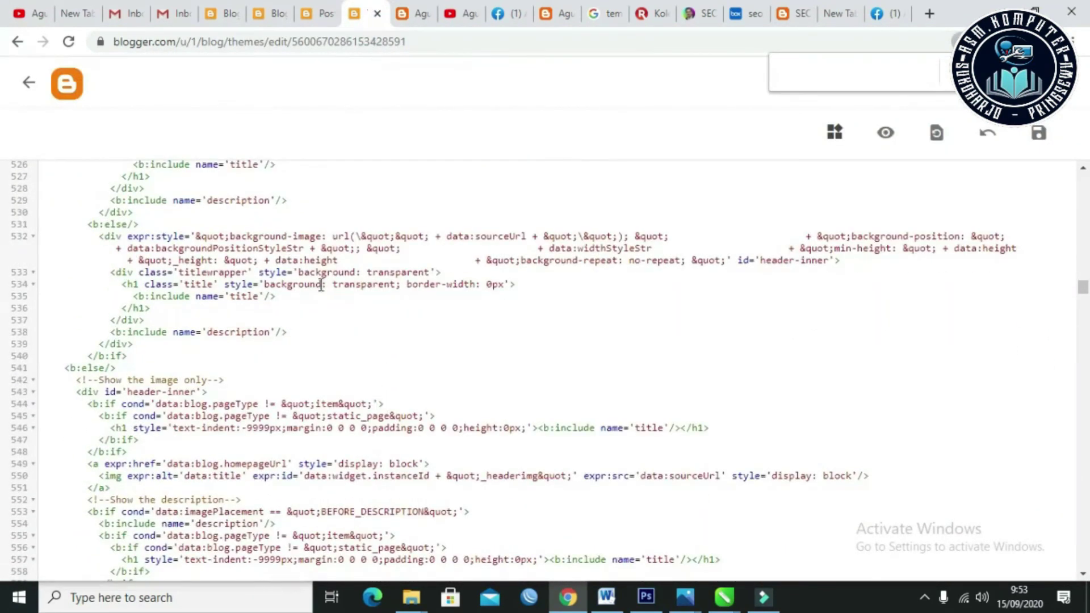
scroll(321, 286, "down", 8)
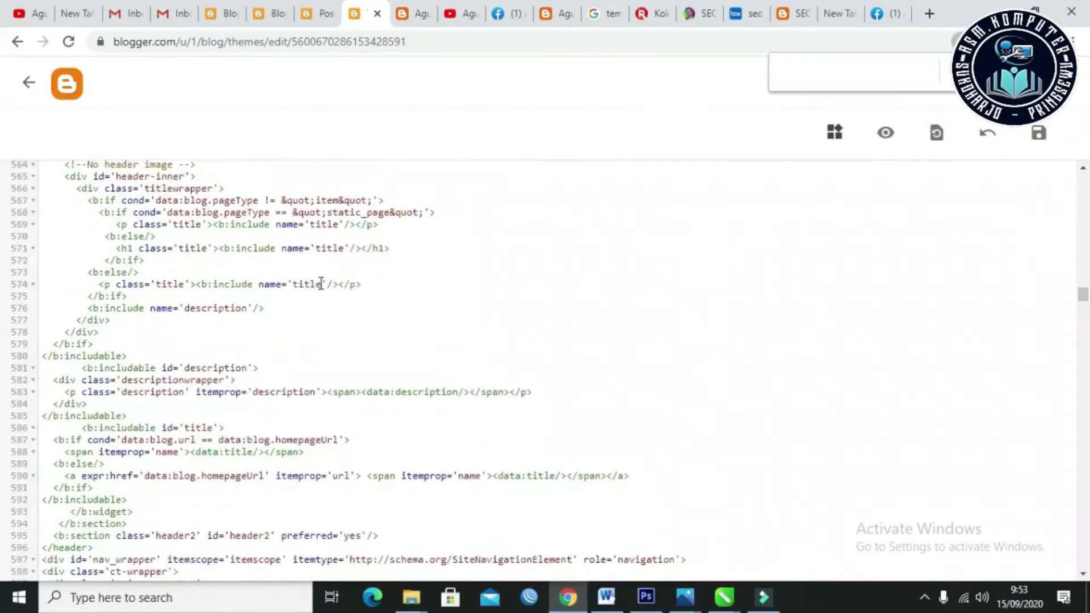
scroll(321, 284, "down", 6)
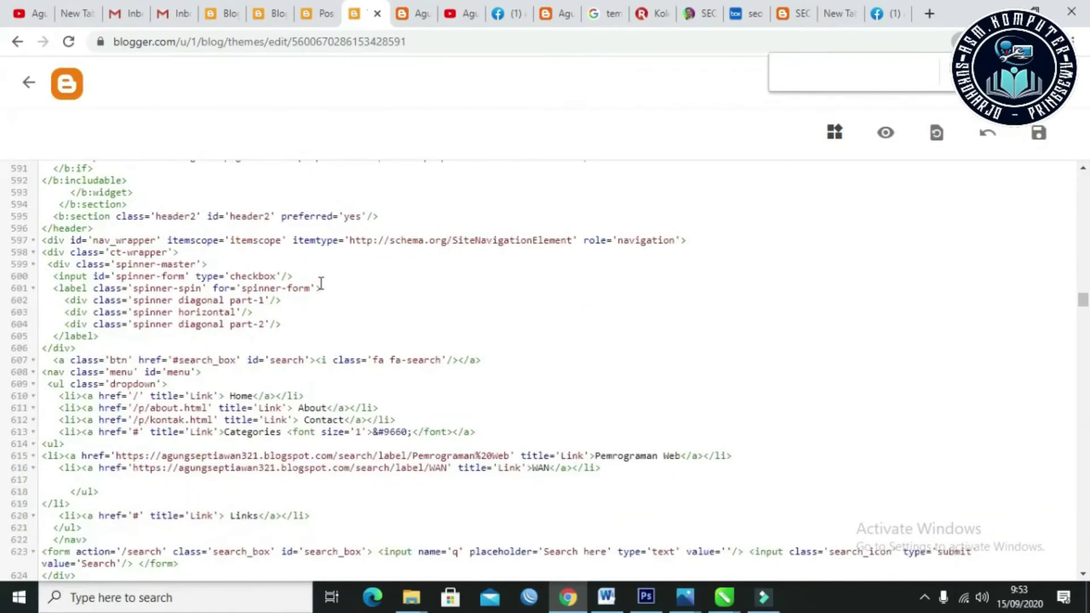
scroll(320, 283, "down", 3)
scroll(321, 284, "down", 7)
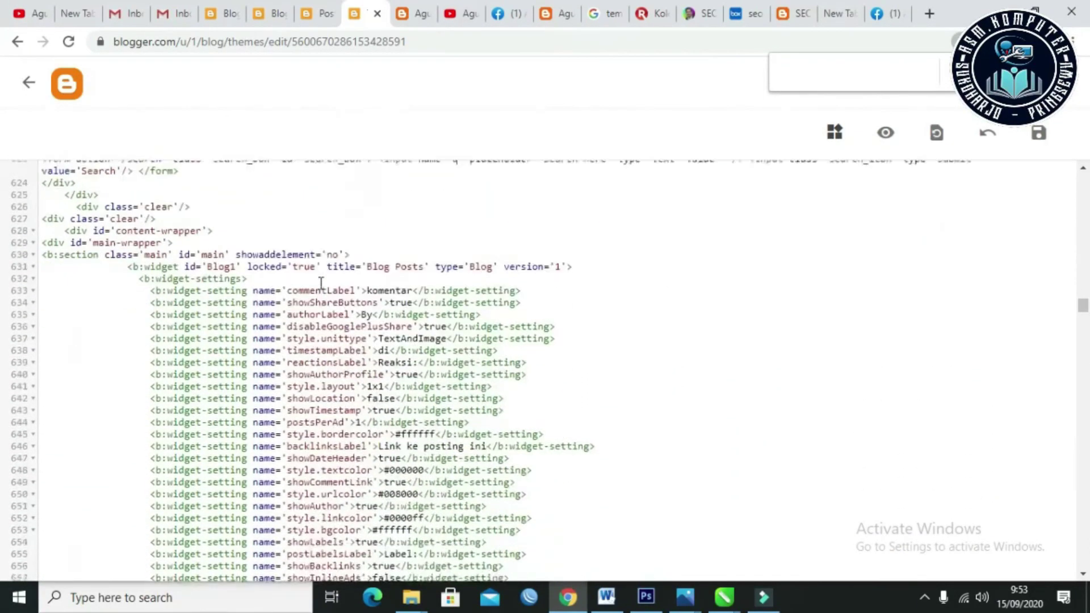
scroll(321, 284, "down", 10)
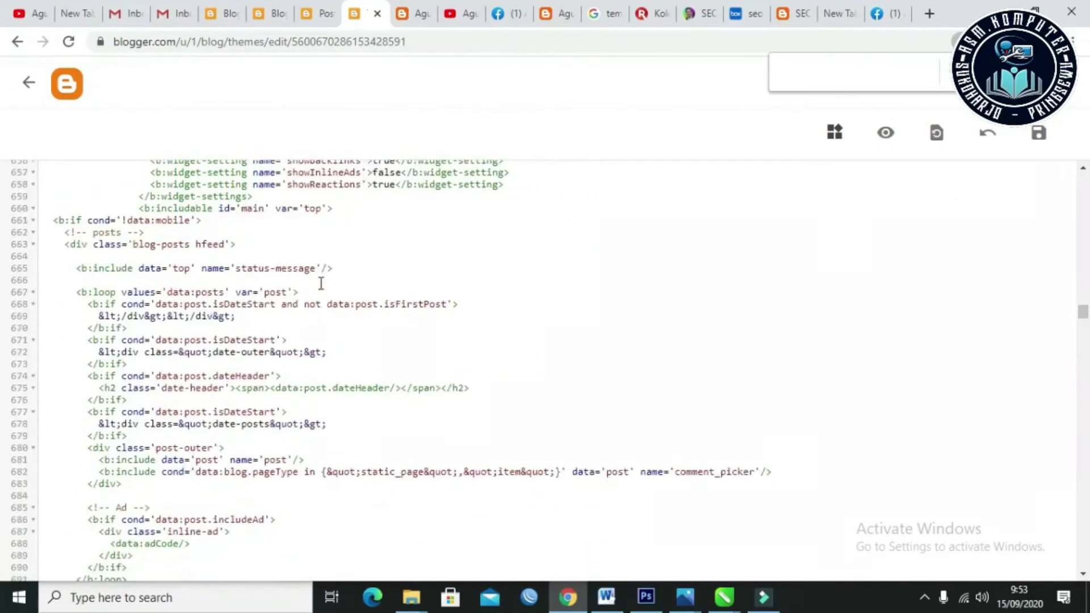
scroll(321, 284, "down", 9)
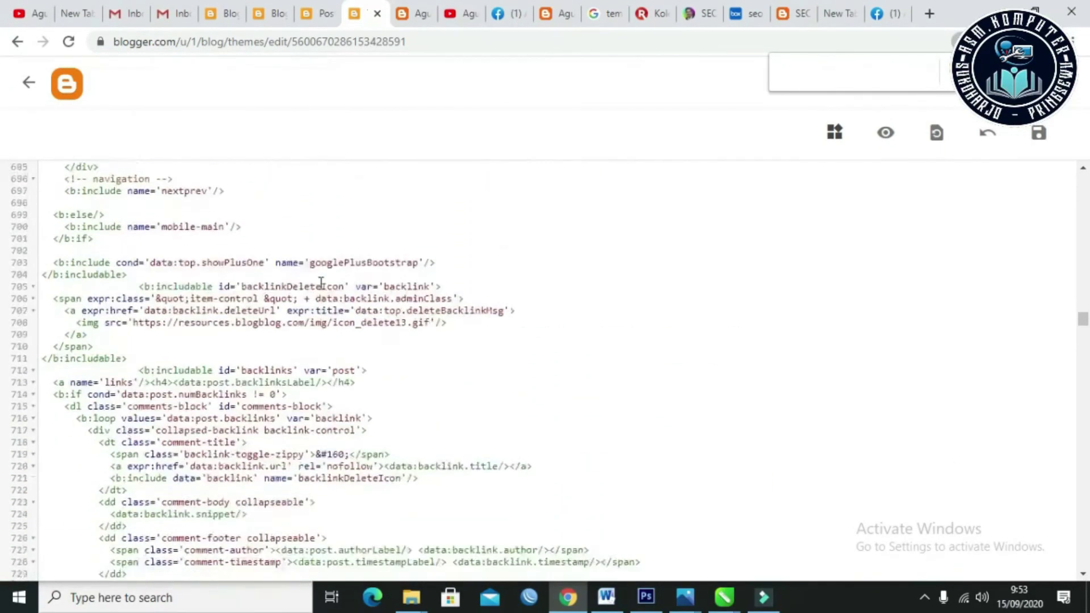
scroll(321, 284, "down", 3)
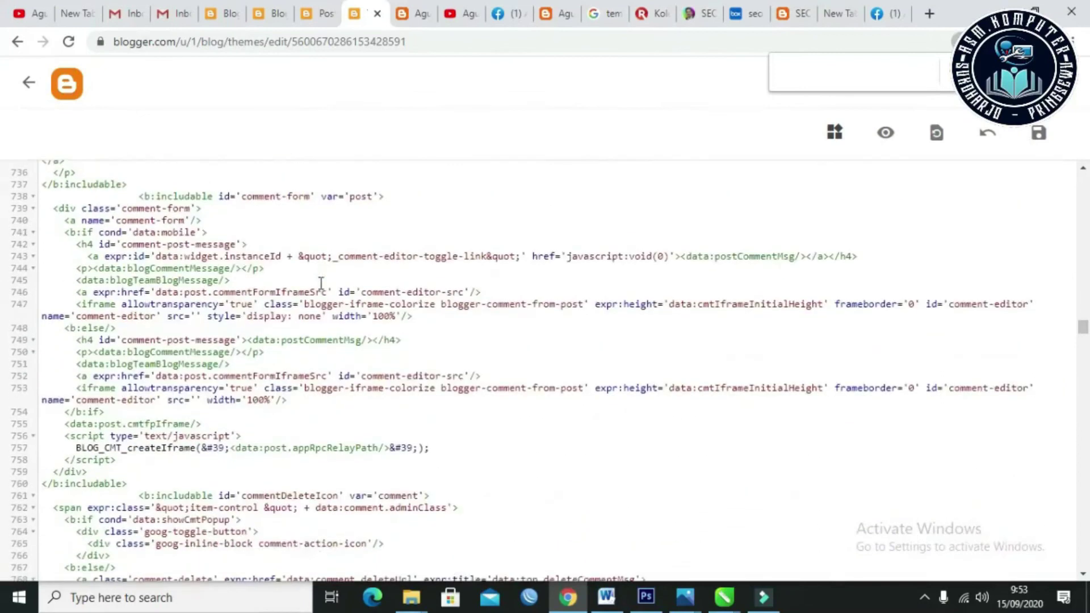
scroll(321, 284, "down", 14)
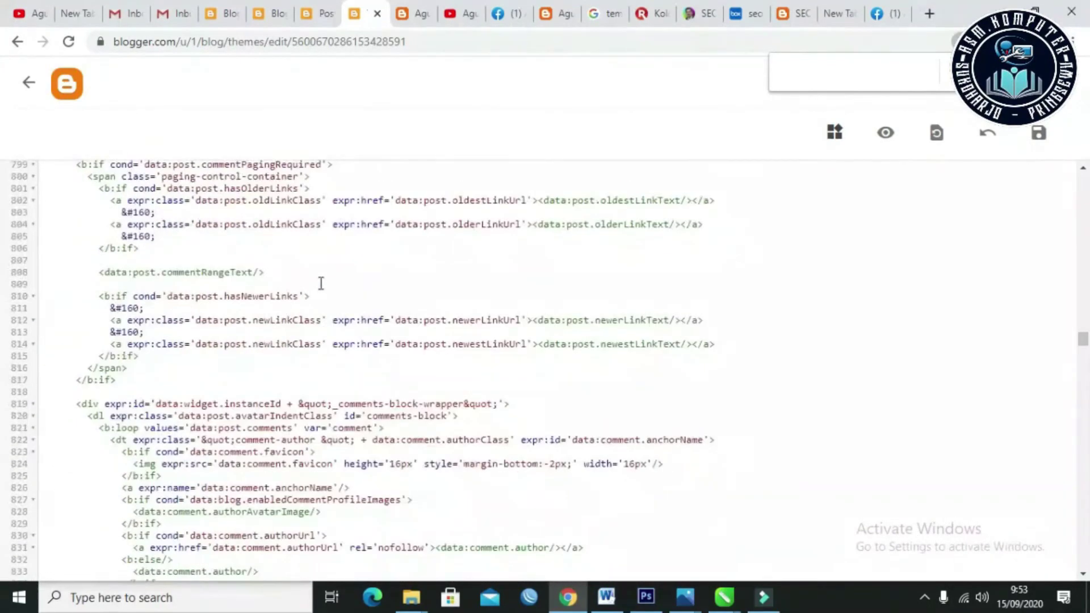
scroll(320, 284, "down", 20)
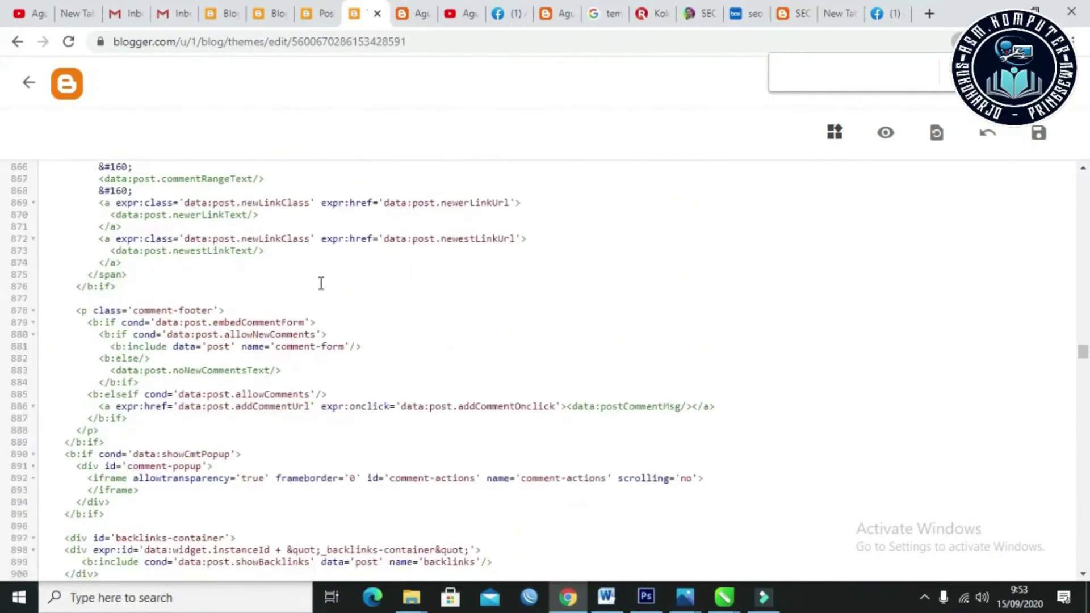
Step: Copy "ll rights reserved" from the blog's copyright line and search the theme code for it to locate the footer credit
left_click(417, 11)
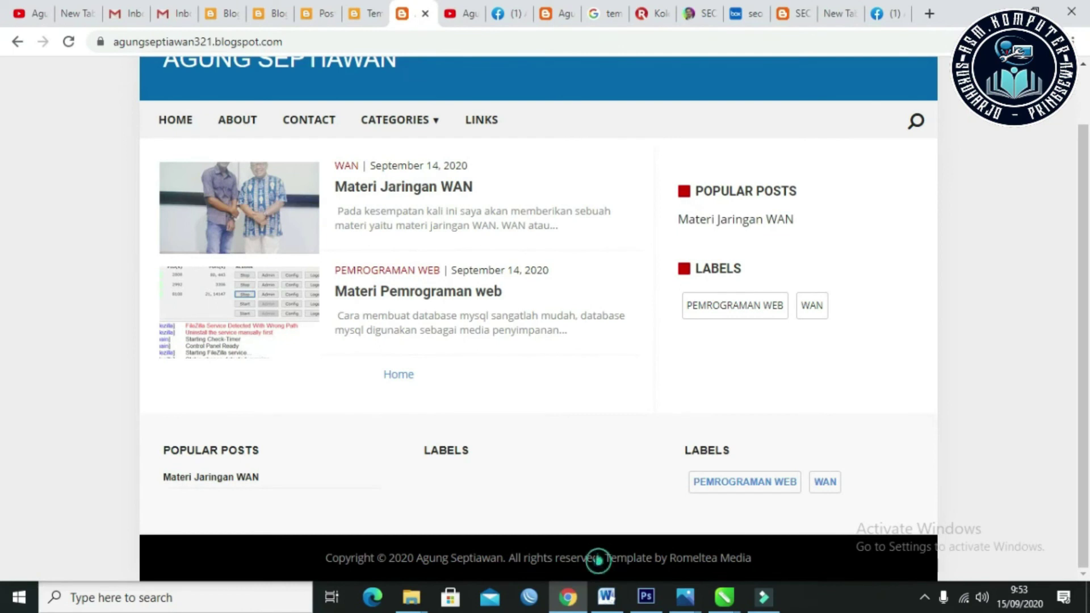
left_click_drag(599, 558, 510, 559)
key("ctrl+c")
key("ctrl+shift+Tab")
left_click(556, 376)
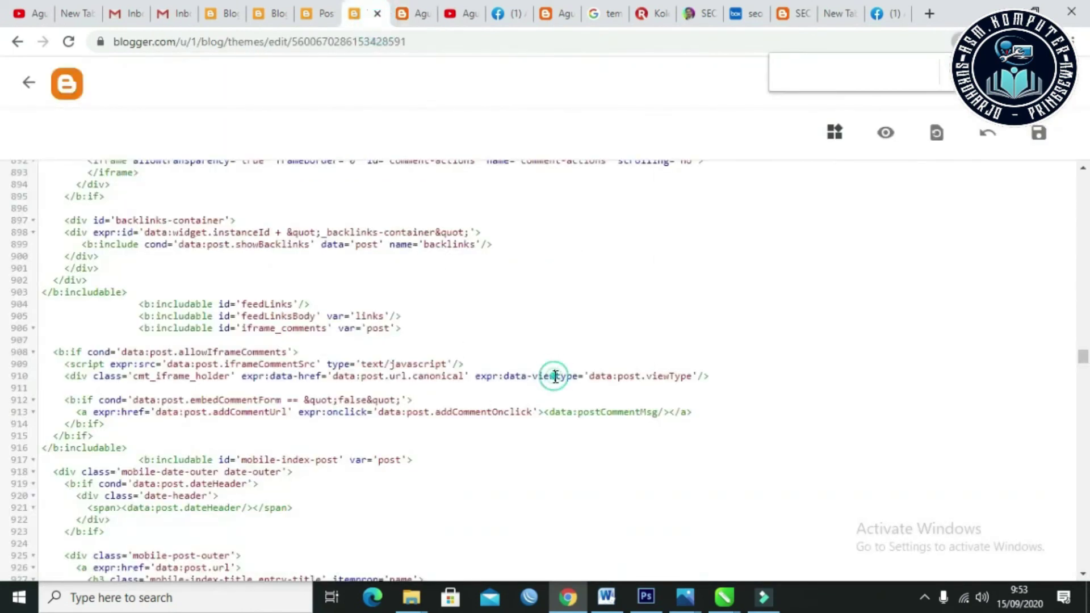
key("ctrl+f")
key("ctrl+v")
key("Return")
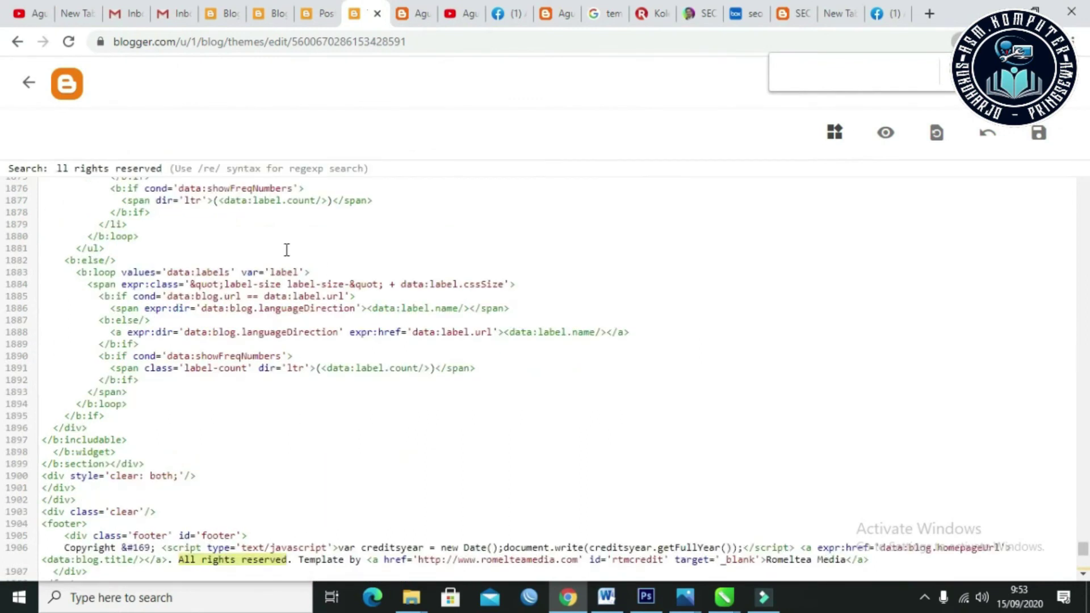
scroll(252, 487, "down", 4)
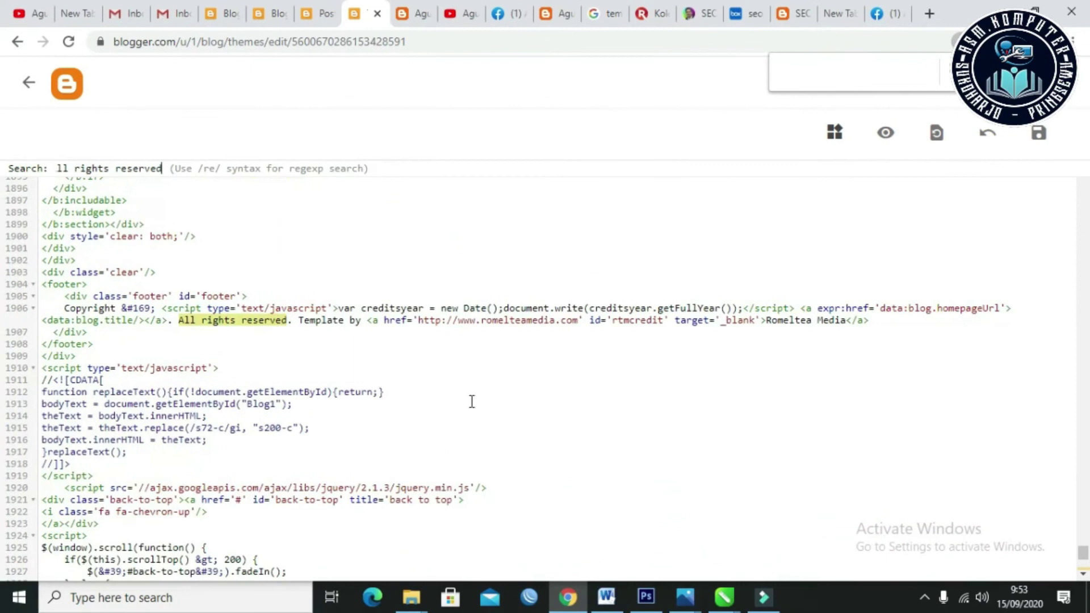
Step: Replace the footer credit text Romeltea Media with the blog owner's name, save the theme and check the reloaded blog
left_click(497, 322)
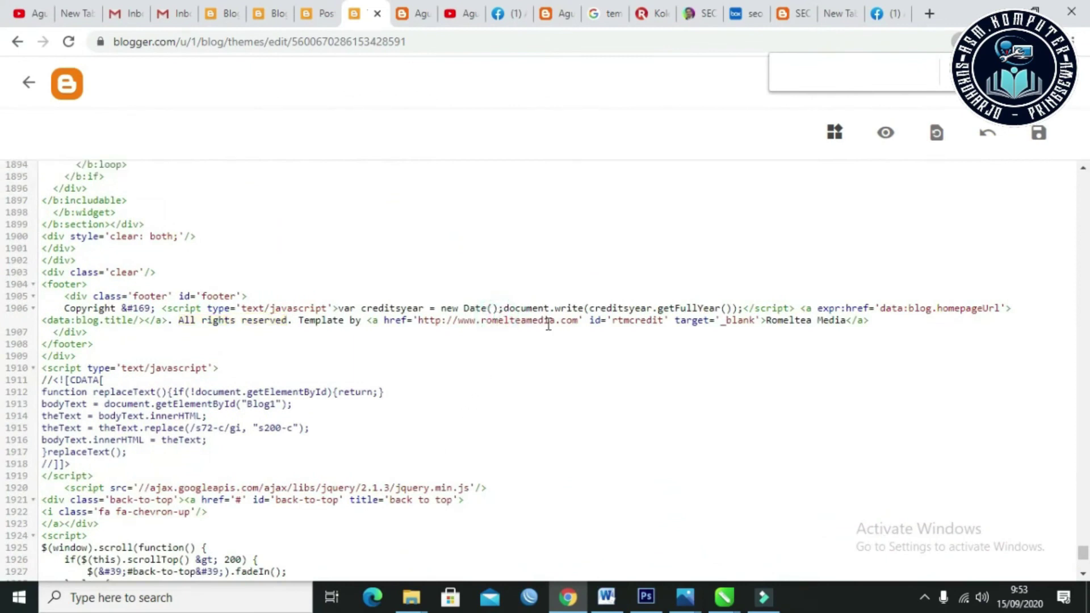
left_click_drag(846, 321, 767, 321)
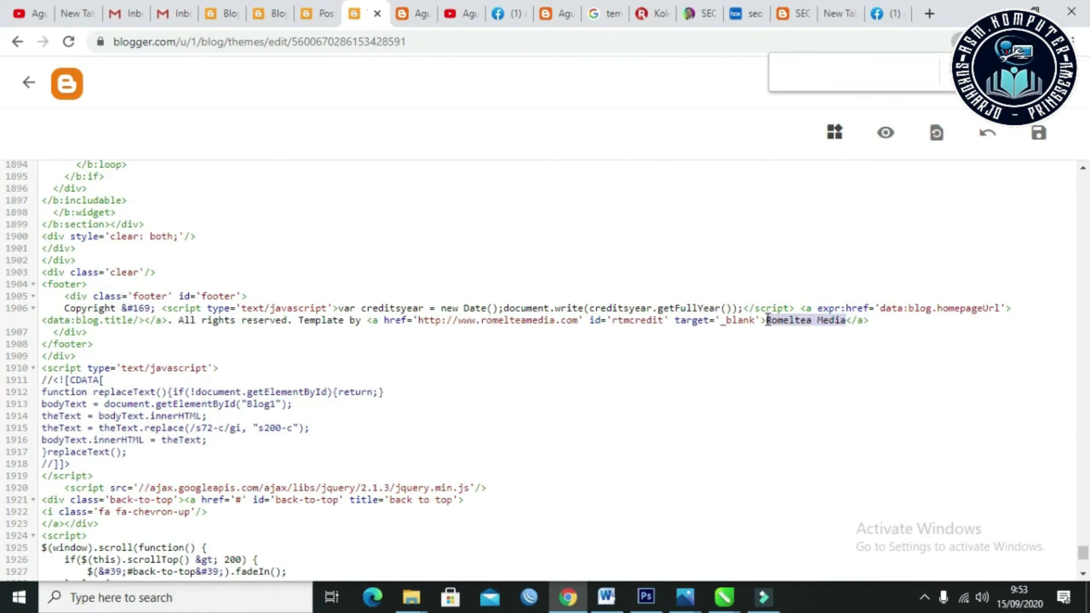
type("Kgung Sep")
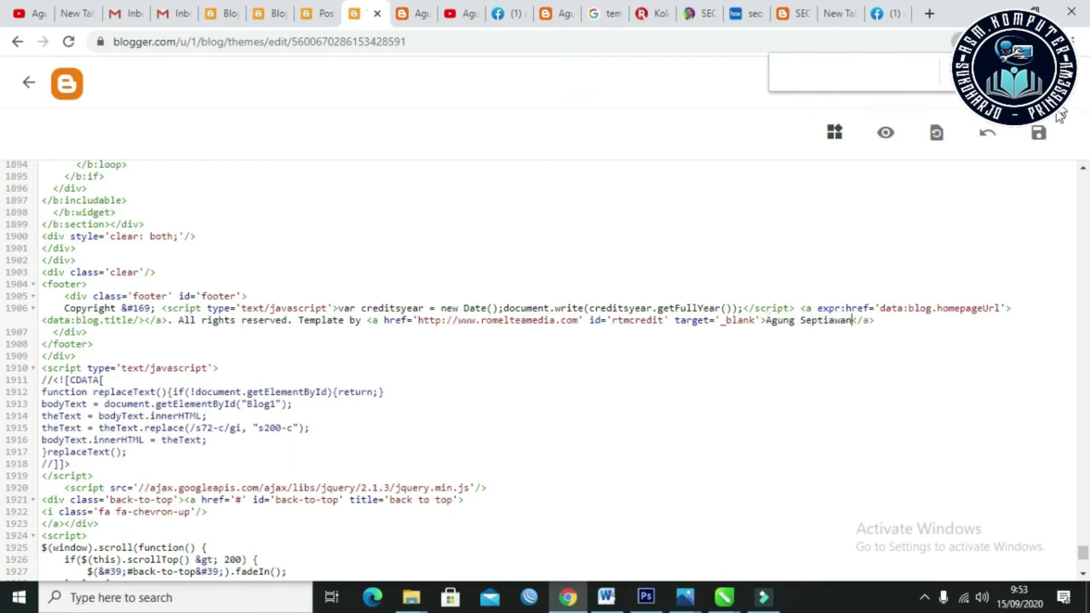
left_click(1039, 133)
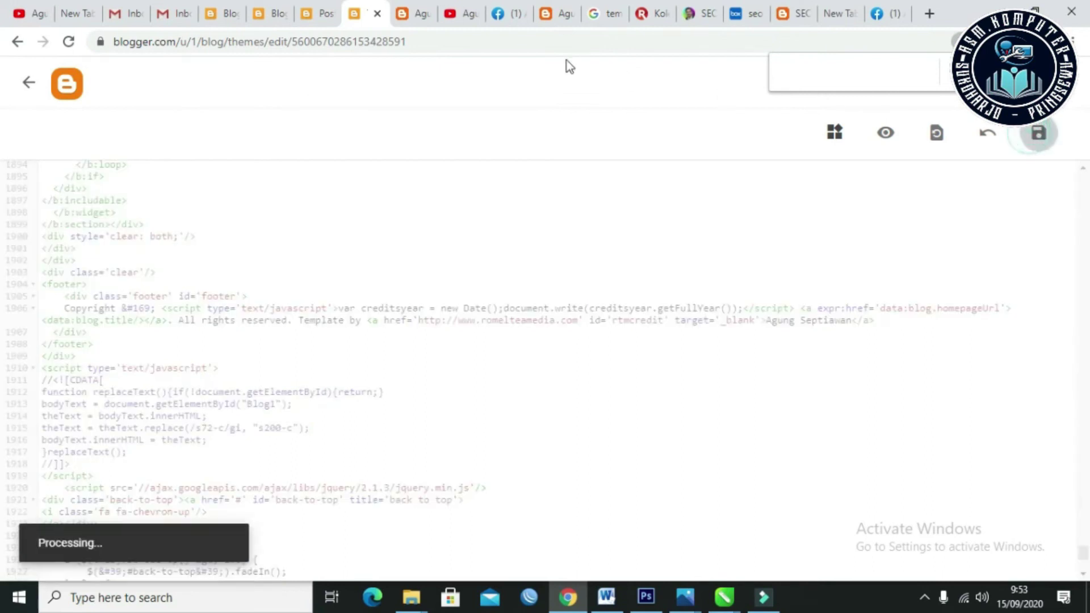
left_click(428, 8)
left_click(69, 44)
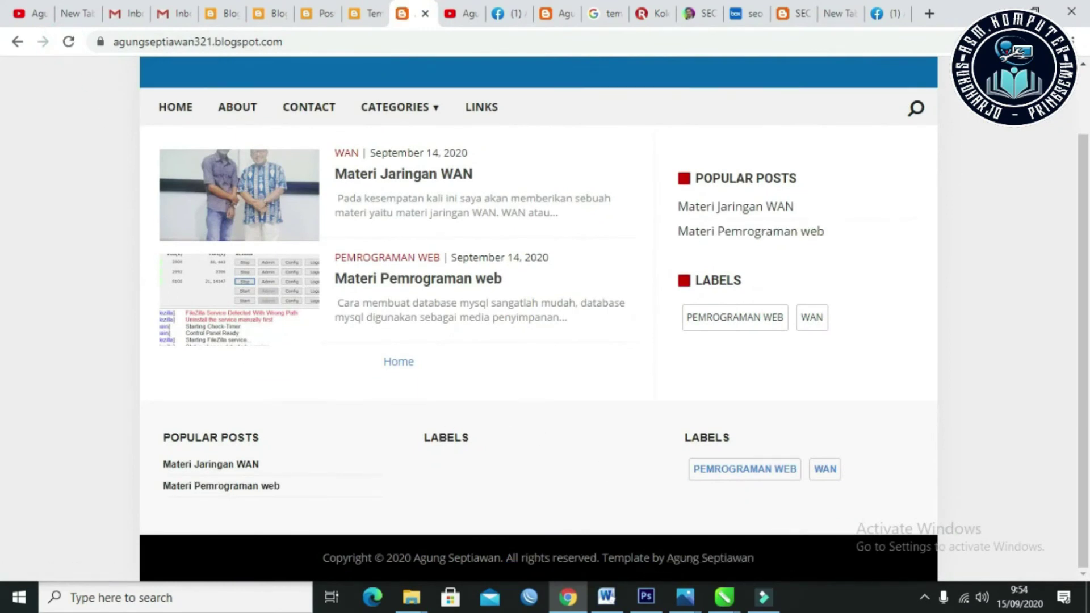
Step: Try to replace the footer credit's link address, id and target attributes with # and save the theme
key("ctrl+shift+Tab")
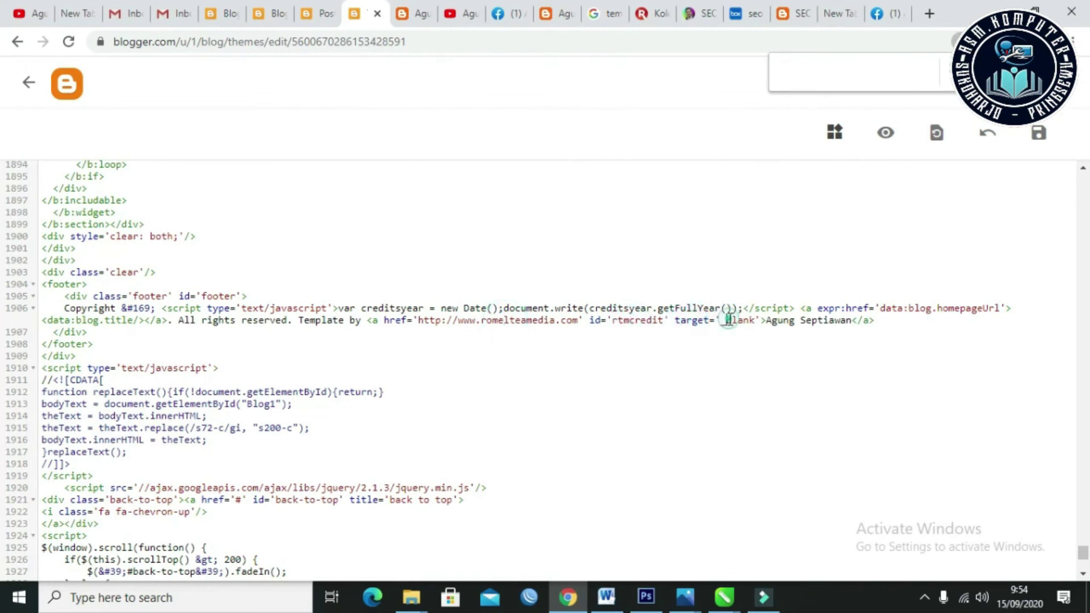
left_click(650, 324)
left_click_drag(421, 321, 753, 321)
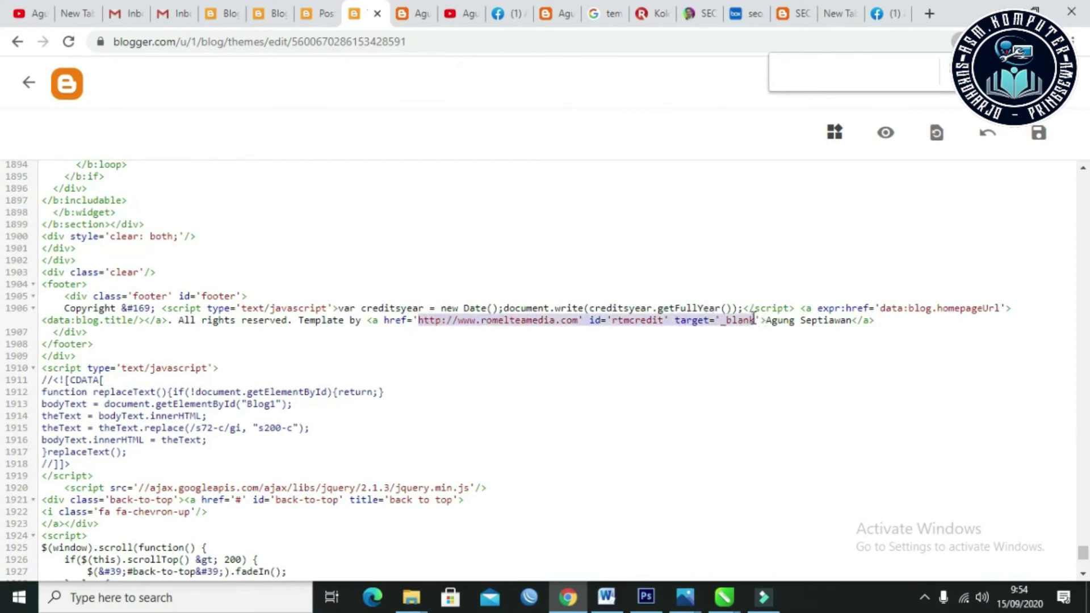
type("#")
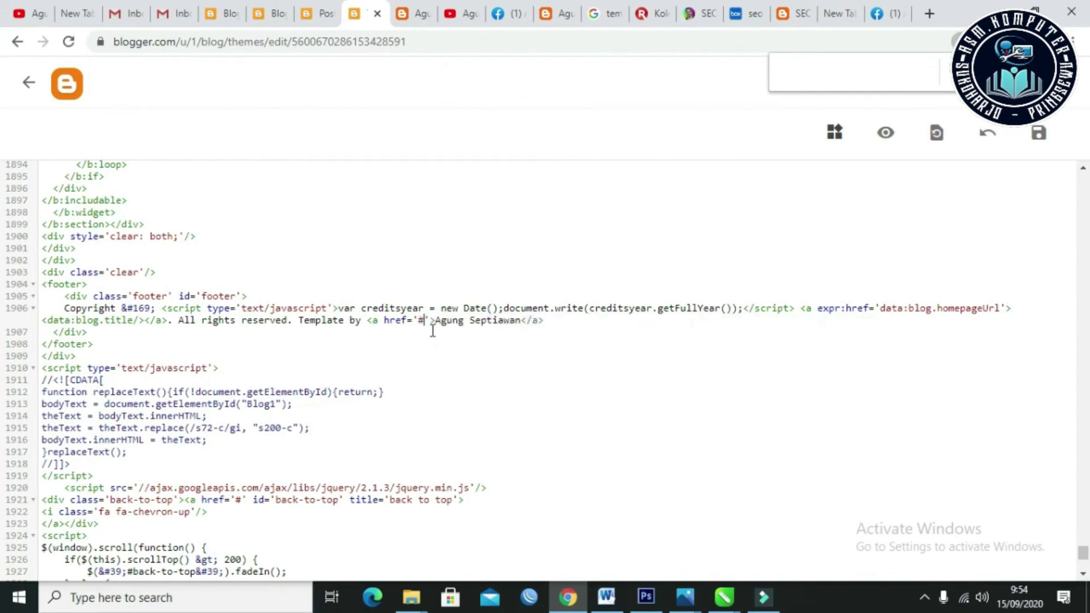
left_click(1035, 134)
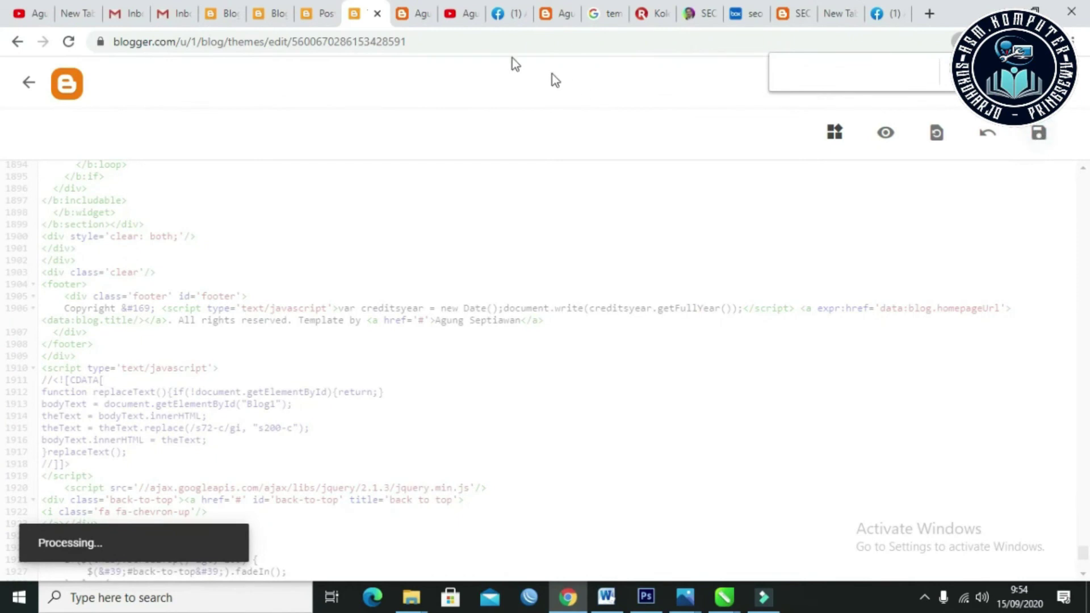
Step: Reload the blog and test its Home link repeatedly from the Materi Pemrograman web post, rechecking the footer code in between
left_click(420, 10)
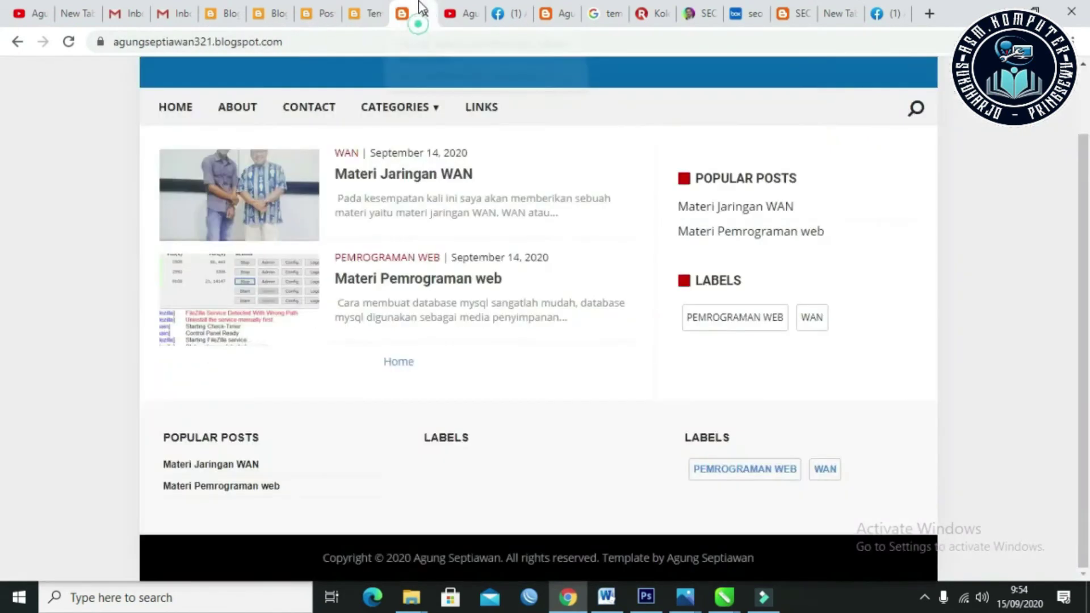
left_click(68, 42)
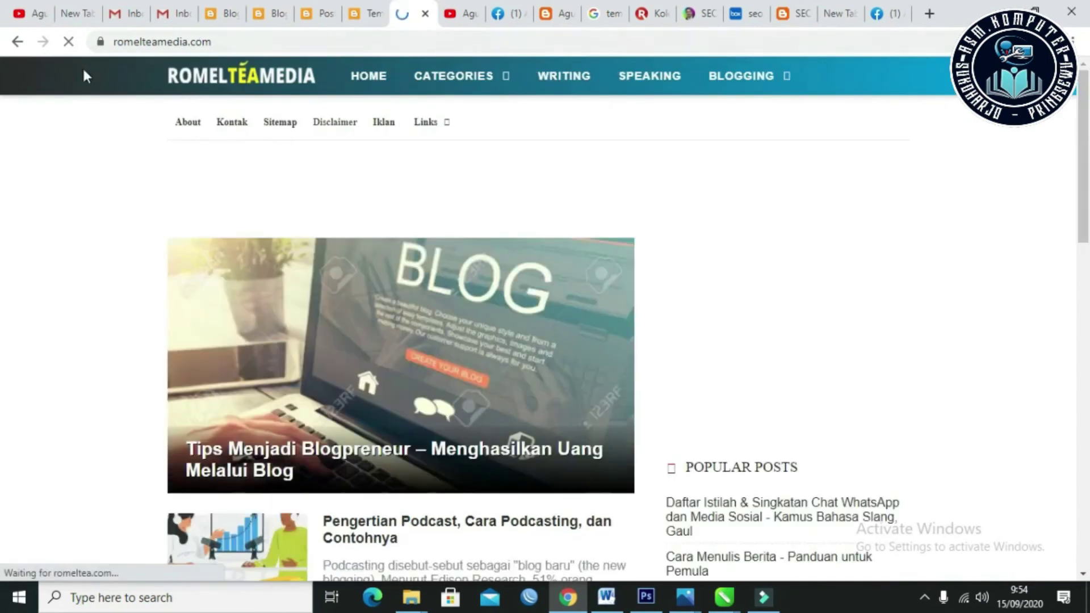
left_click(17, 41)
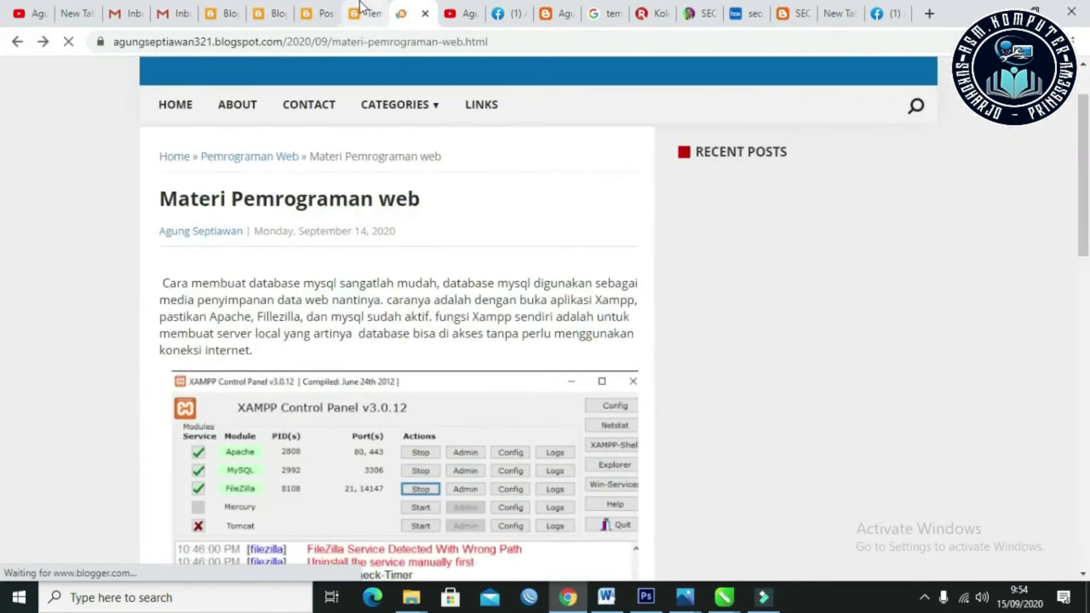
left_click(366, 13)
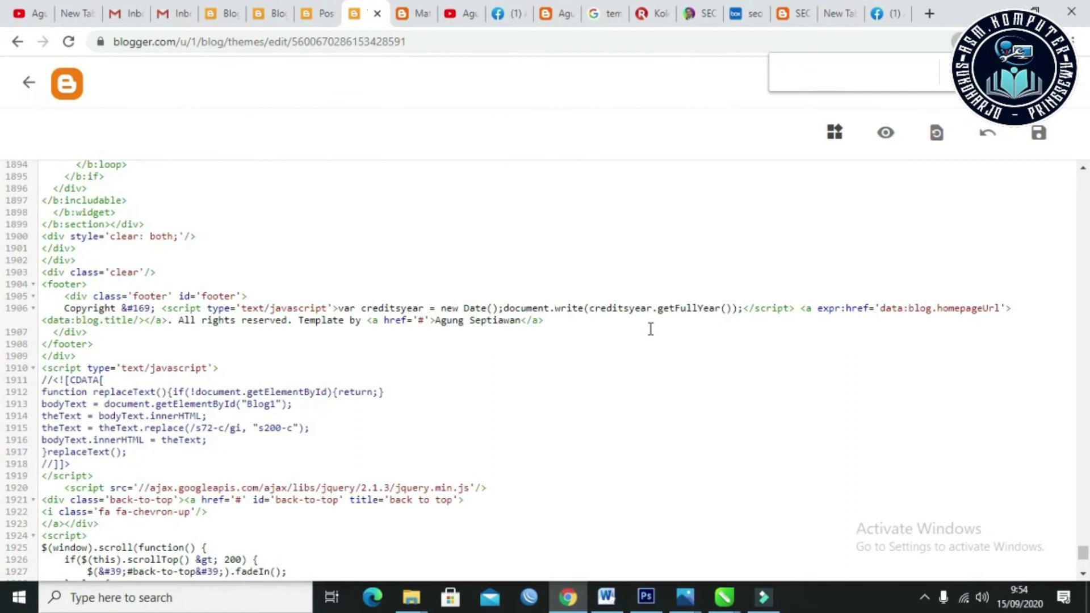
left_click(420, 8)
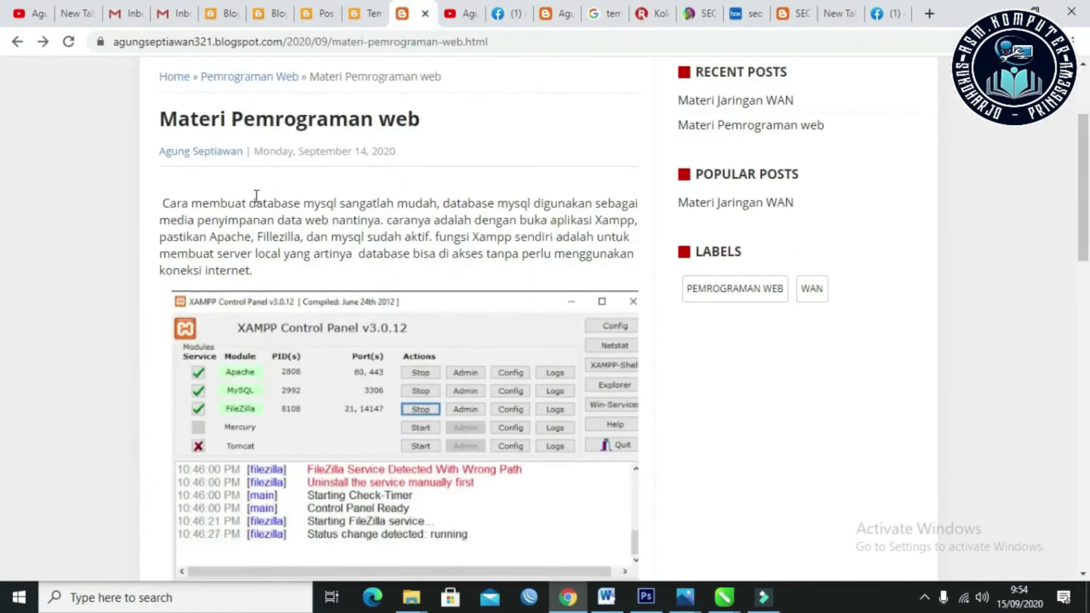
left_click(171, 183)
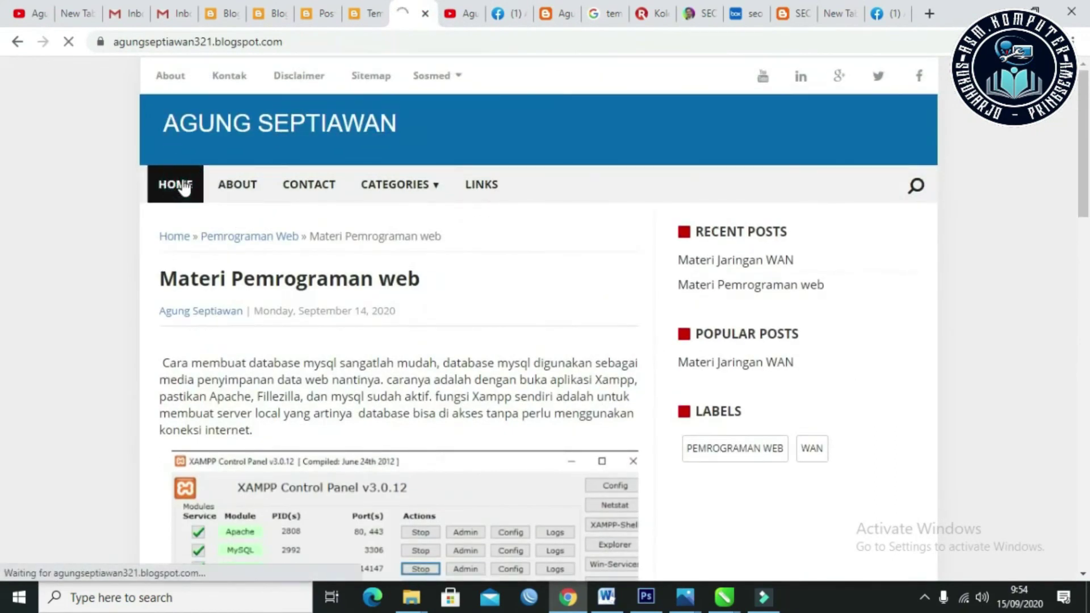
left_click(180, 181)
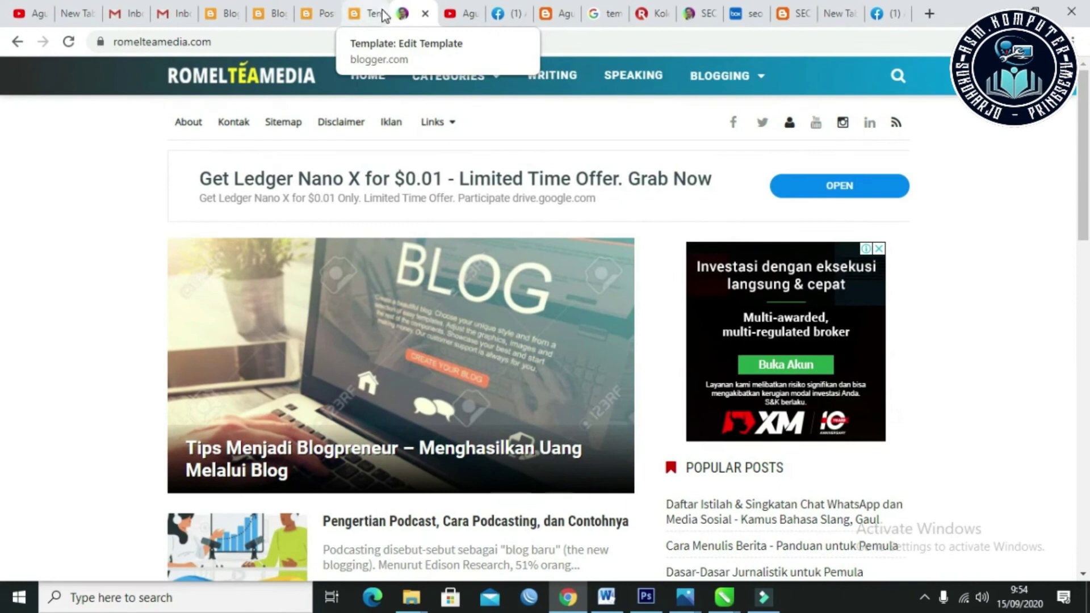
left_click(17, 43)
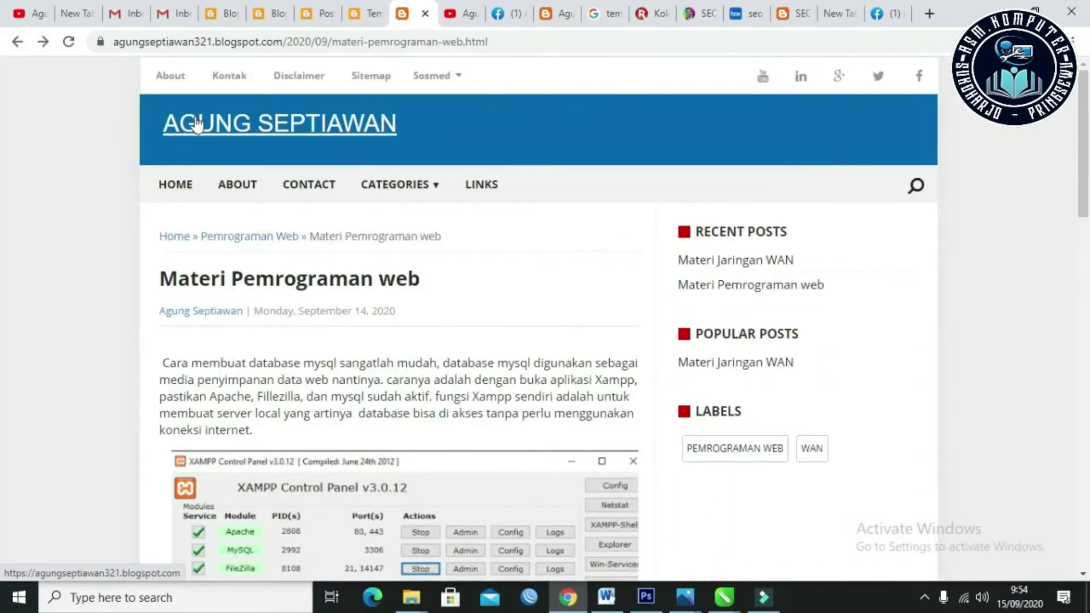
left_click(180, 182)
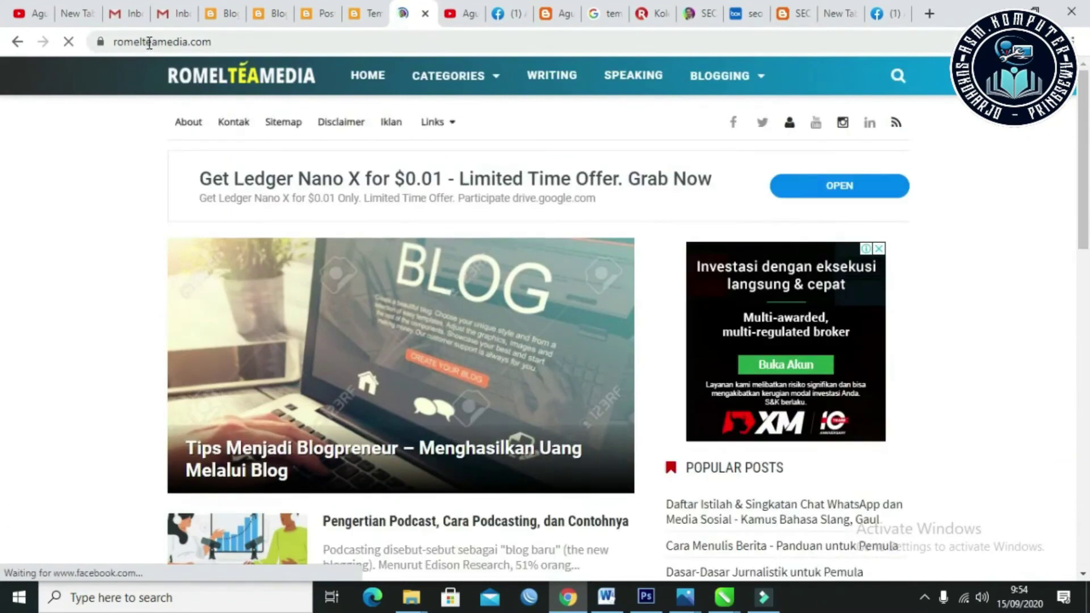
left_click(362, 2)
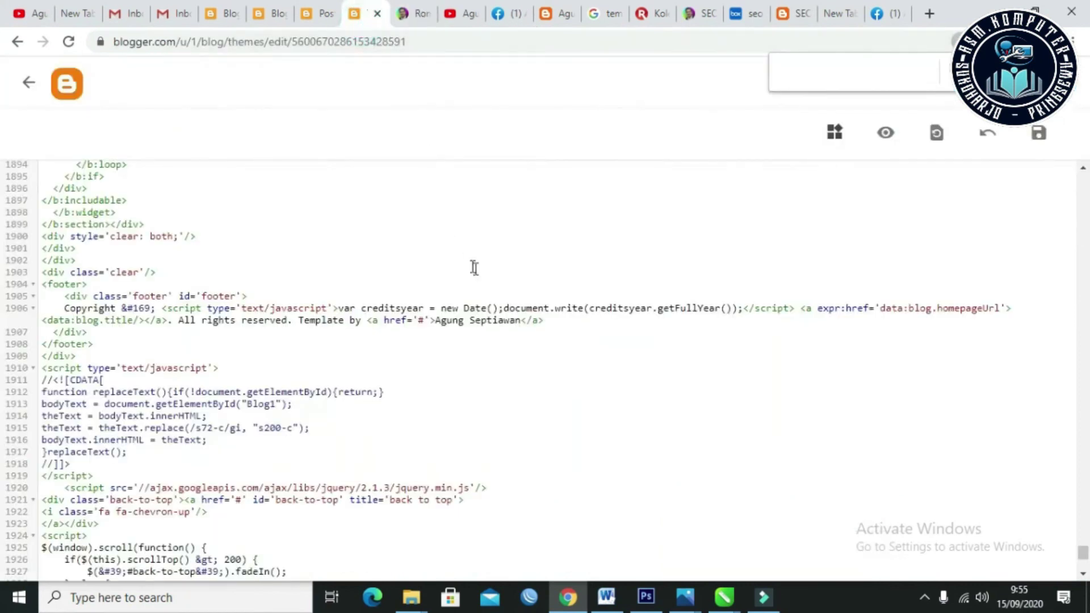
left_click(500, 322)
type("http://www.romelteamedia.com' id='rtmcredit' target='_blank")
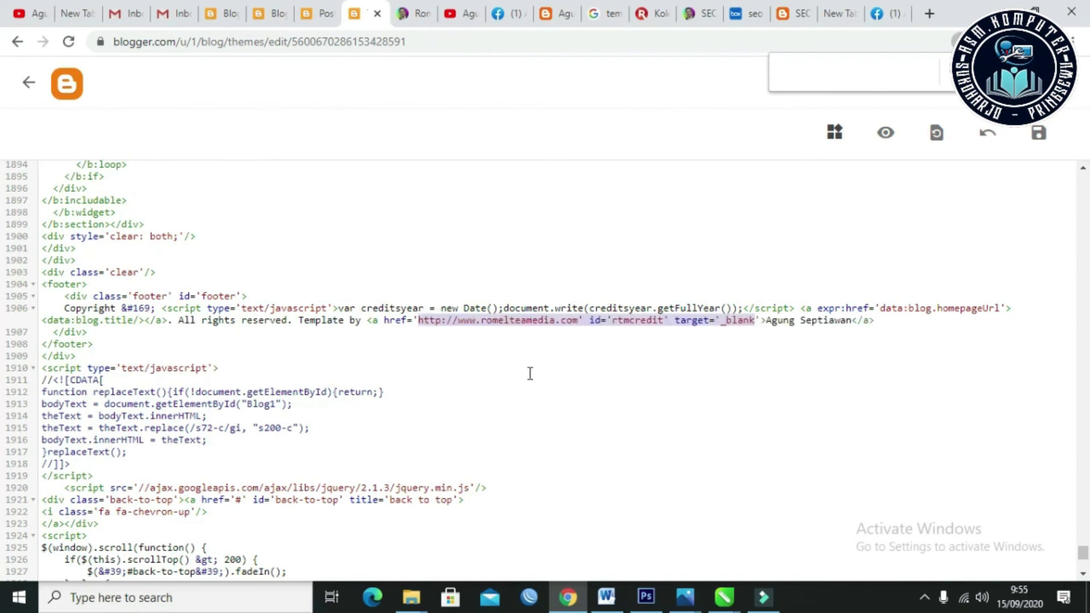
left_click(621, 326)
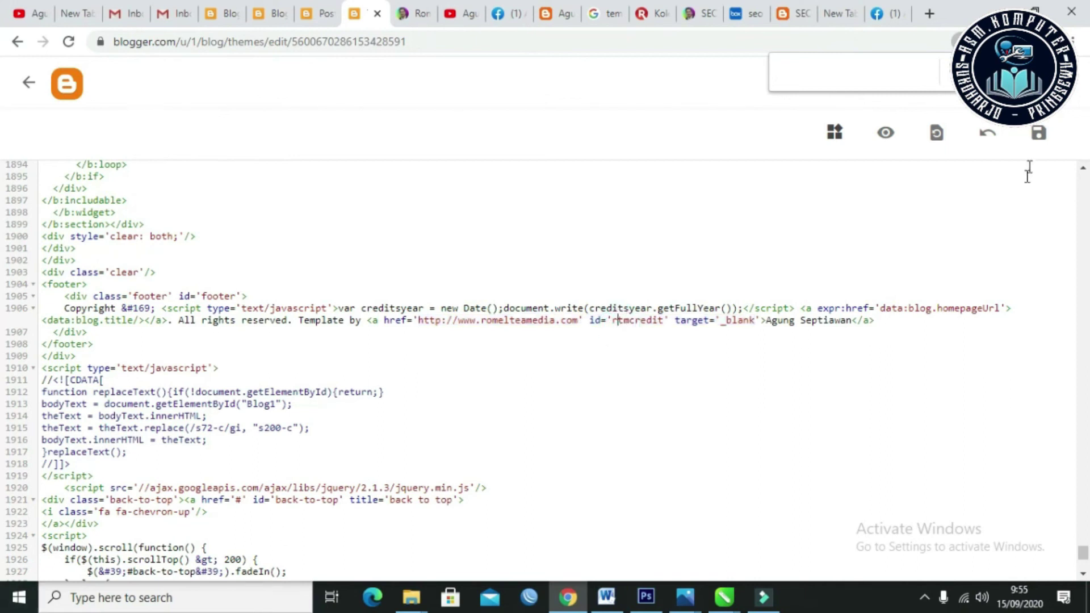
Step: Save the theme code, return to the Materi Pemrograman web post on the live blog and test its Home menu link
left_click(1039, 133)
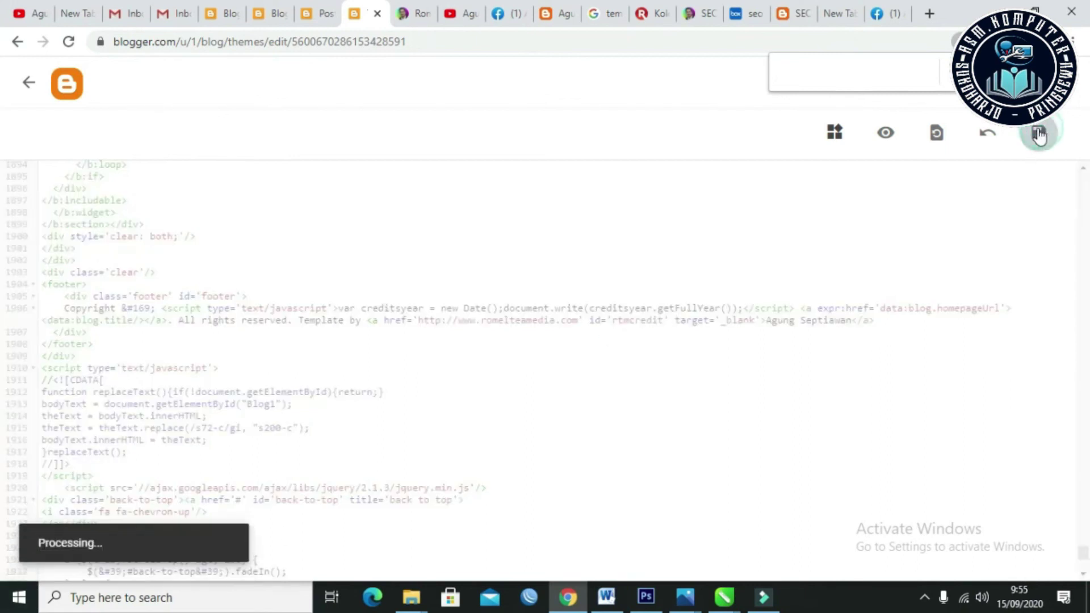
left_click(411, 5)
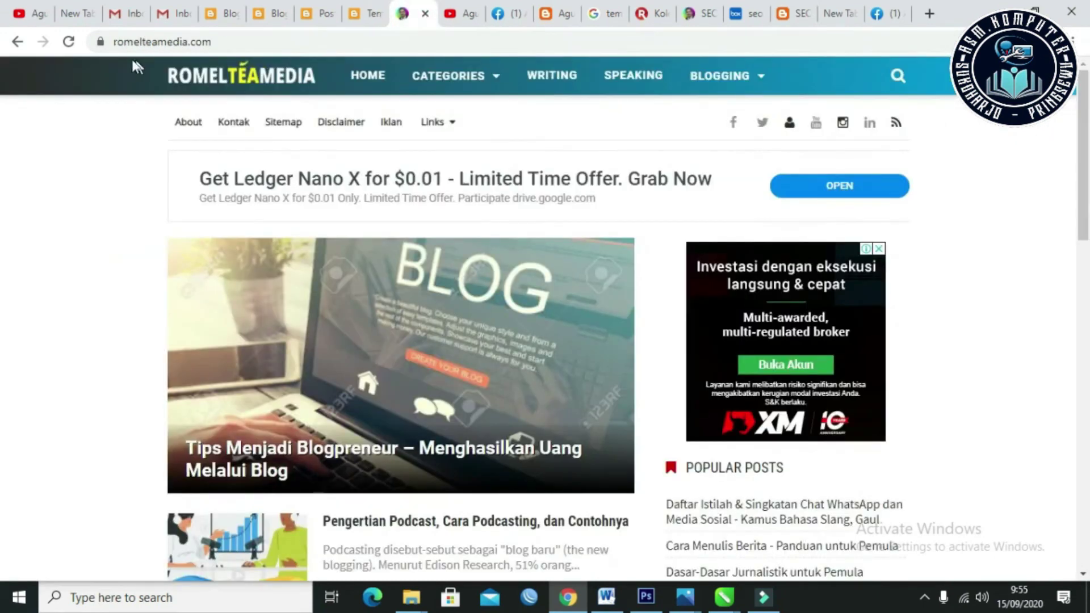
left_click(18, 41)
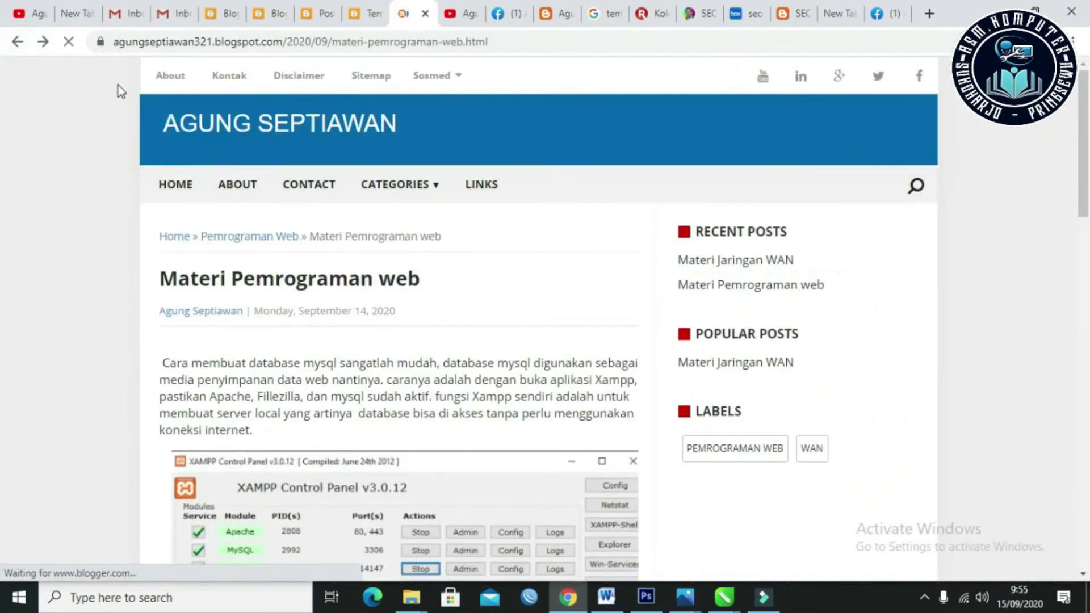
left_click(194, 183)
Step: Examine the blog's home page from the header menus and post list down to the footer widgets and copyright credit
scroll(196, 188, "down", 1)
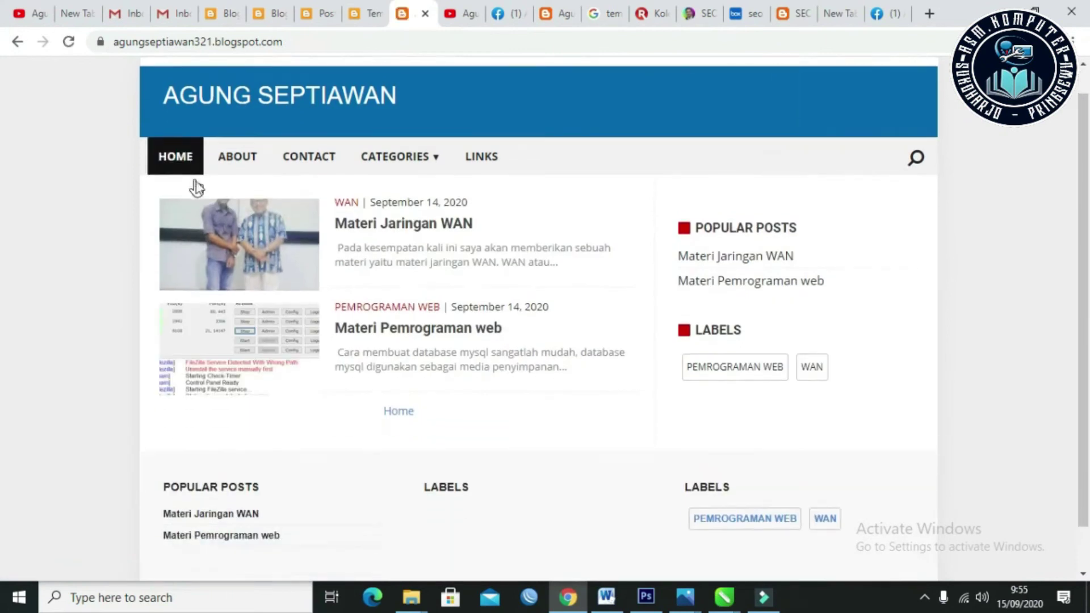
scroll(201, 198, "down", 1)
scroll(260, 384, "up", 3)
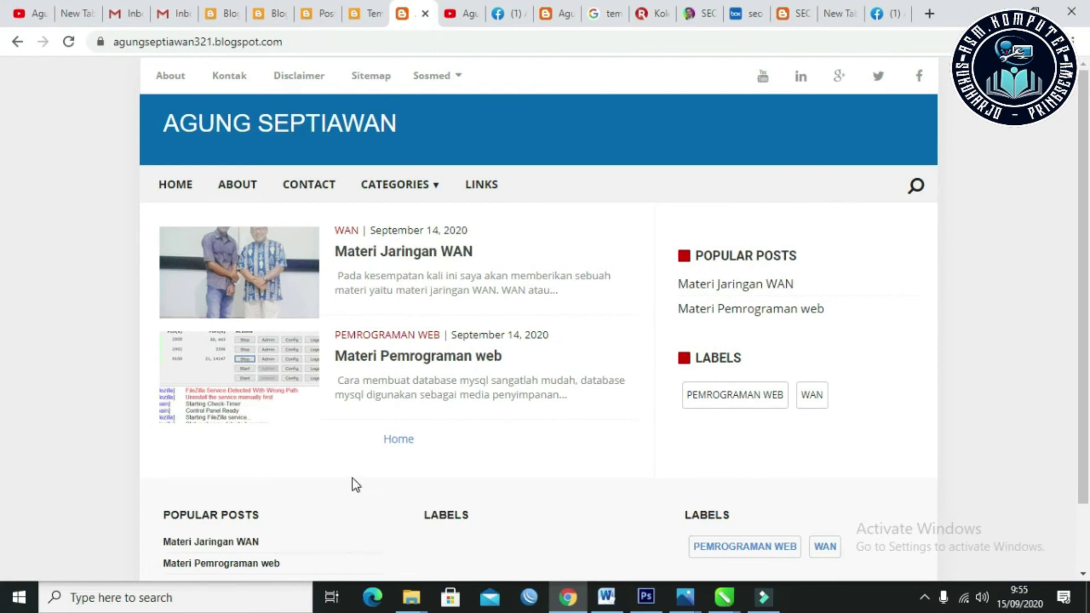
scroll(350, 465, "down", 2)
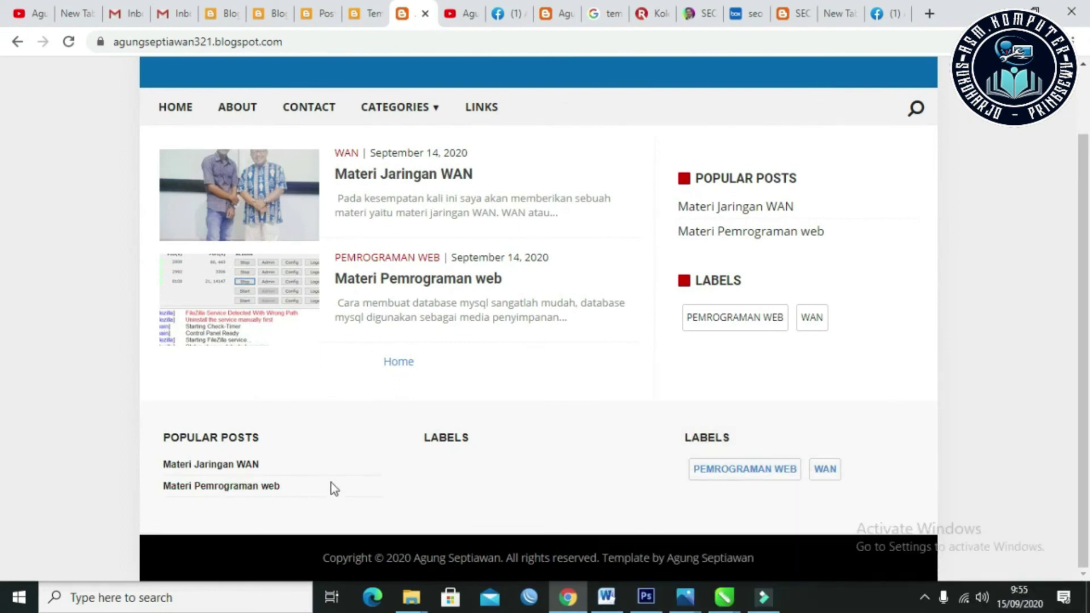
scroll(624, 430, "up", 2)
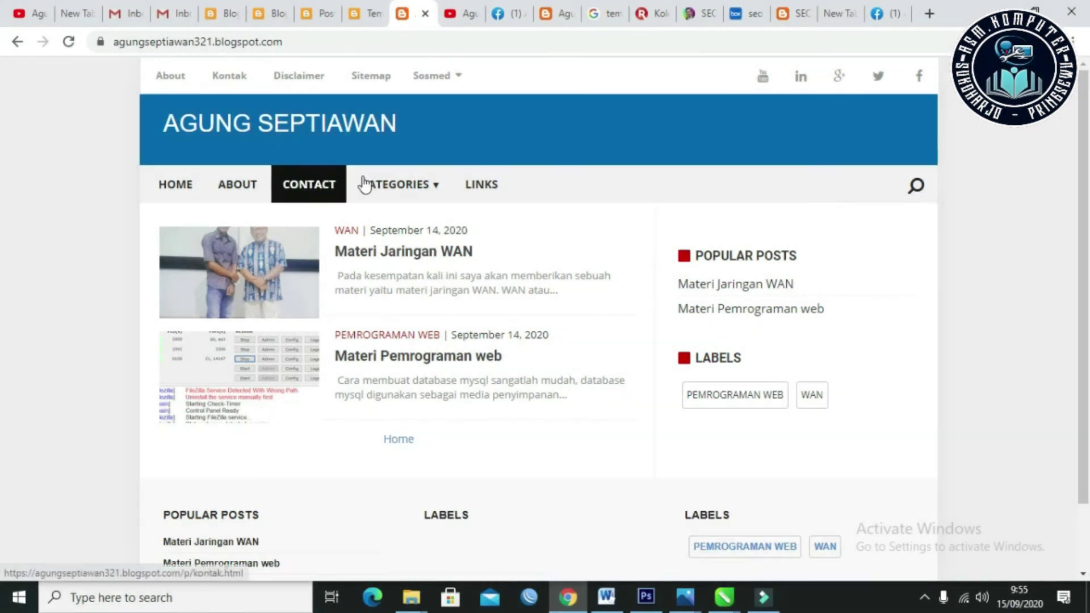
mouse_move(429, 192)
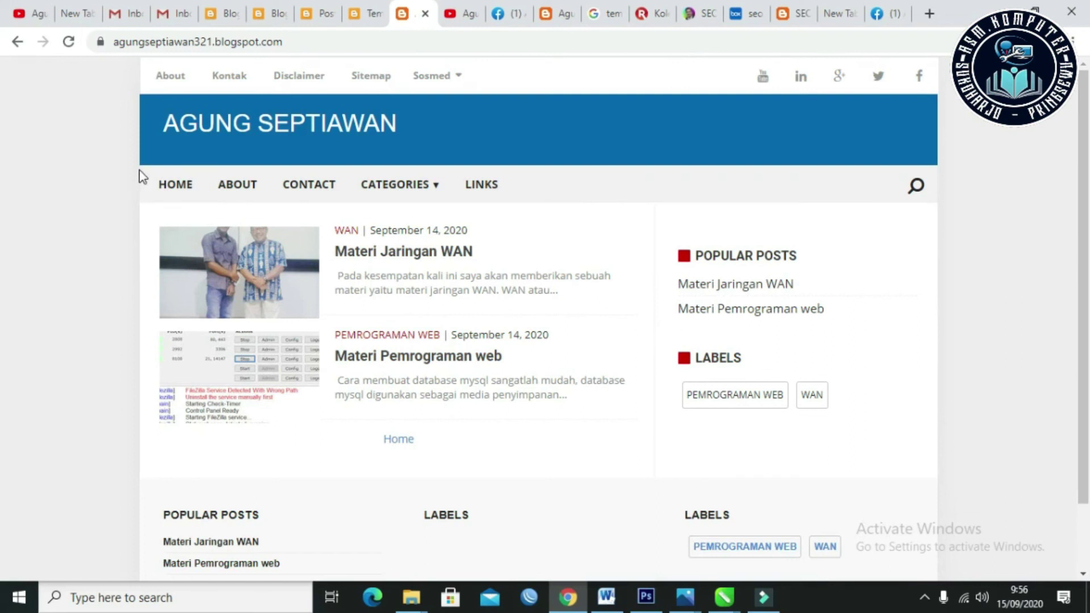
scroll(324, 206, "down", 1)
scroll(249, 126, "up", 1)
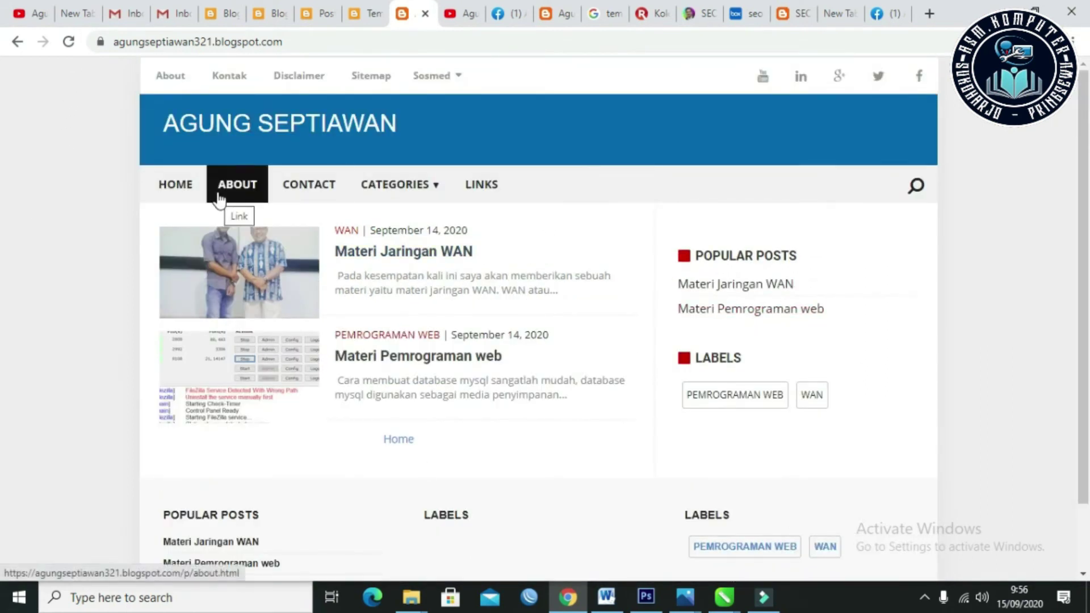
scroll(93, 369, "down", 2)
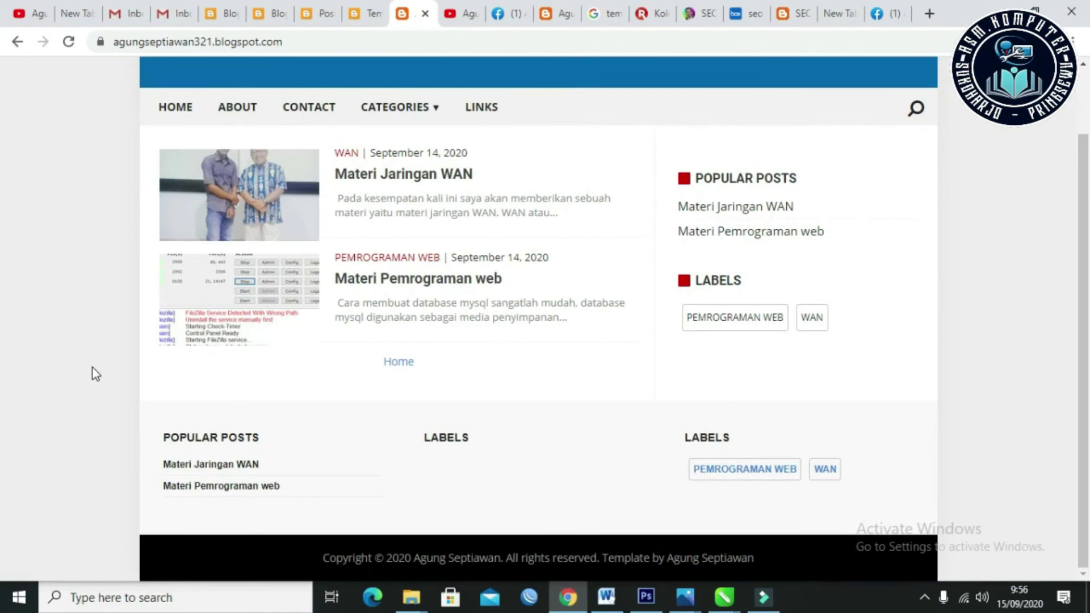
scroll(93, 367, "up", 2)
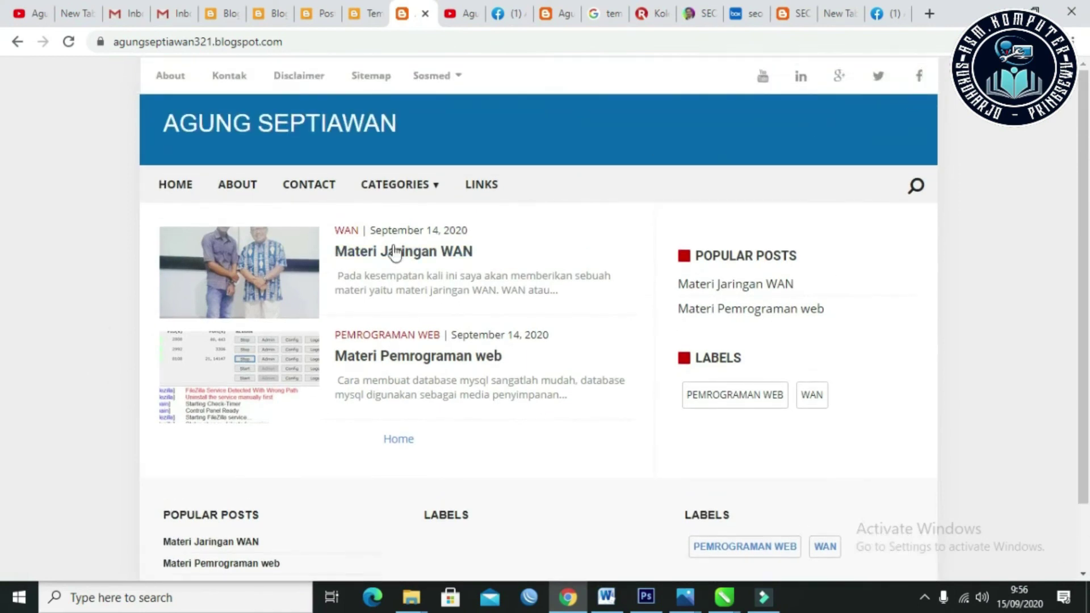